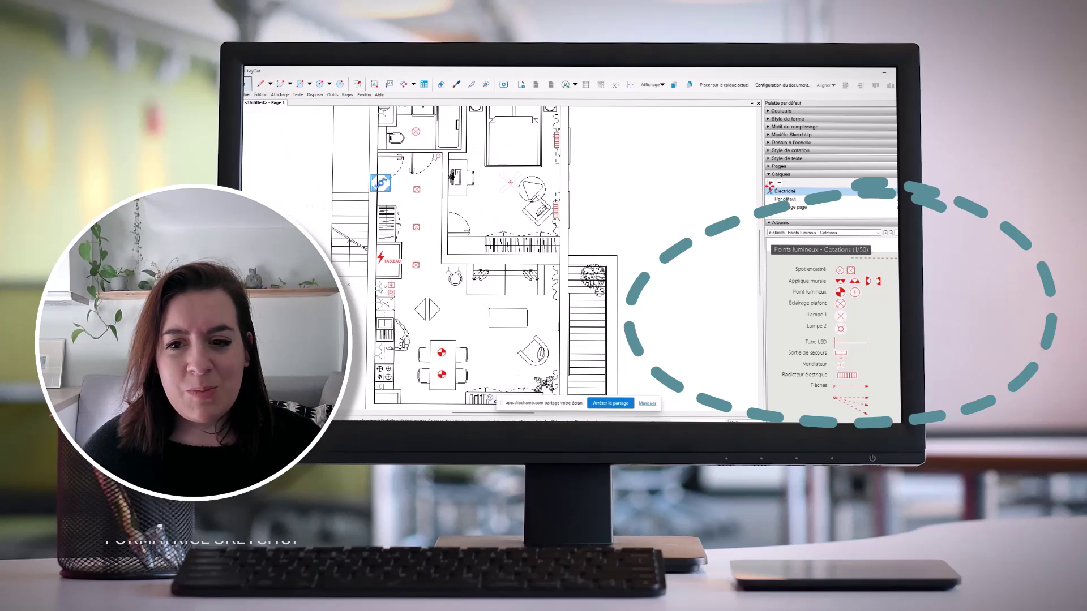
- Draw the dashed electrical wiring lines between the symbols on the floor plan, sampling the line style from the album
click(457, 84)
click(261, 84)
drag(363, 159, 442, 276)
scroll(442, 276, down, 2)
middle_drag(556, 368, 529, 313)
click(878, 233)
click(792, 267)
click(456, 84)
click(884, 338)
click(260, 84)
click(465, 334)
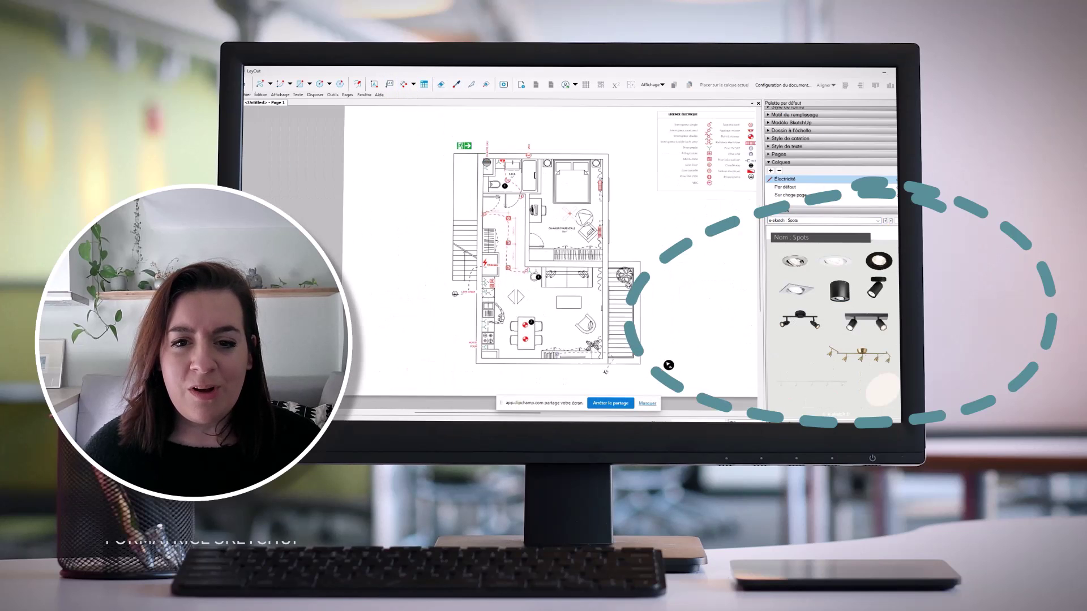
middle_drag(669, 365, 626, 361)
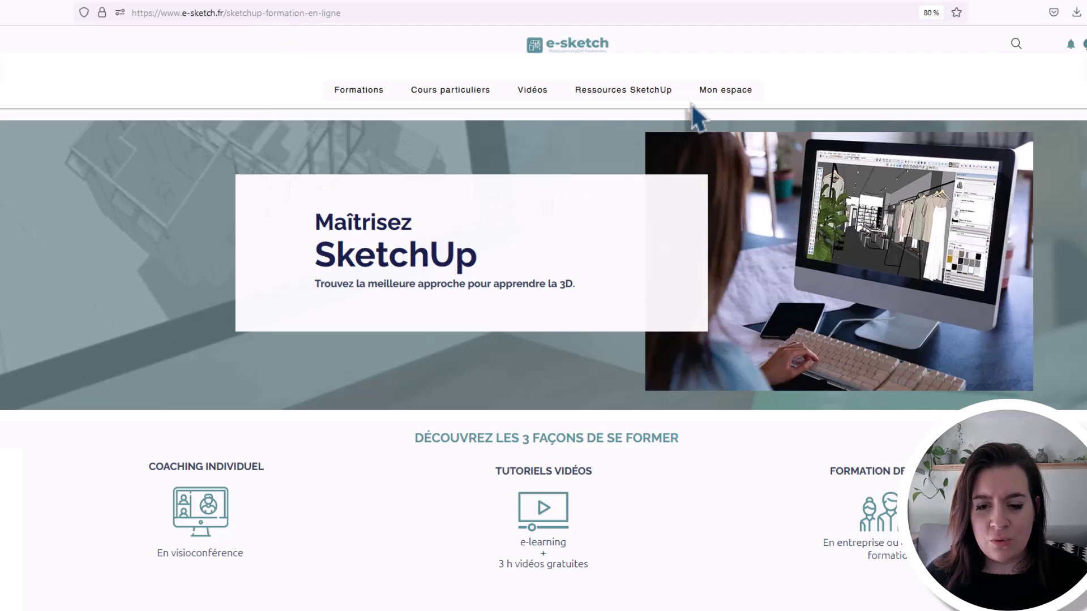
- Open the free 1/50 scale LayOut album in the website's SketchUp resources
click(597, 97)
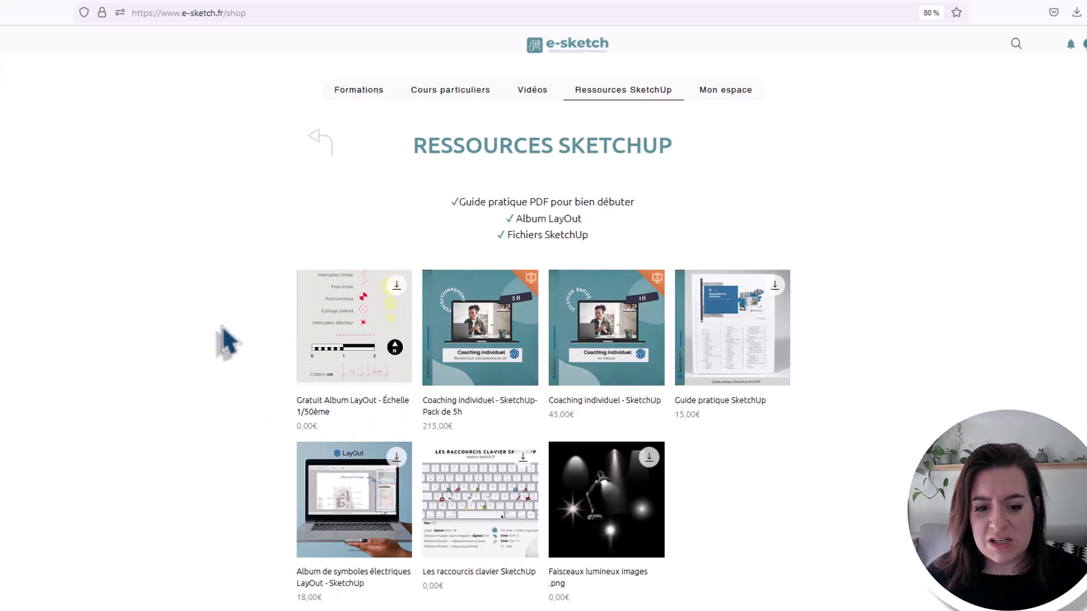
click(350, 318)
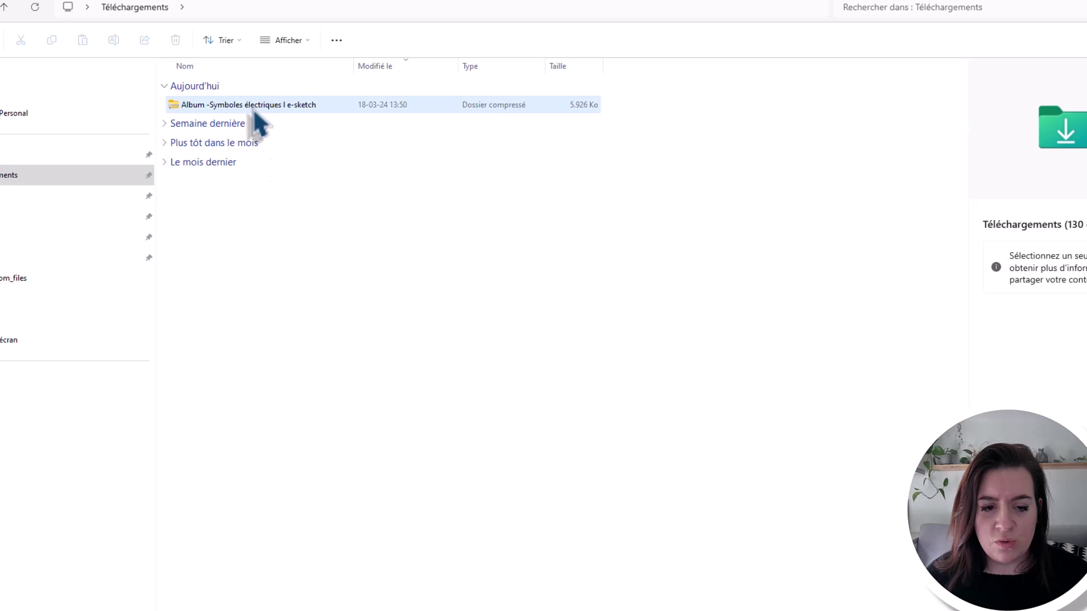
- Switch to File Explorer and extract the compressed folder "Album -Symboles électriques l e-sketch" in Téléchargements
click(180, 111)
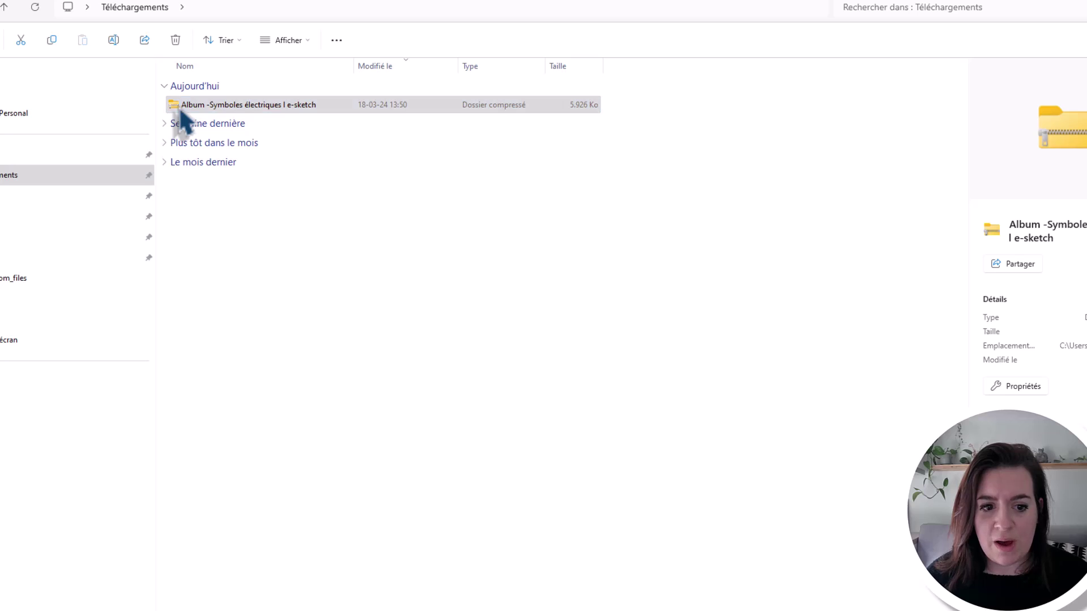
right_click(181, 113)
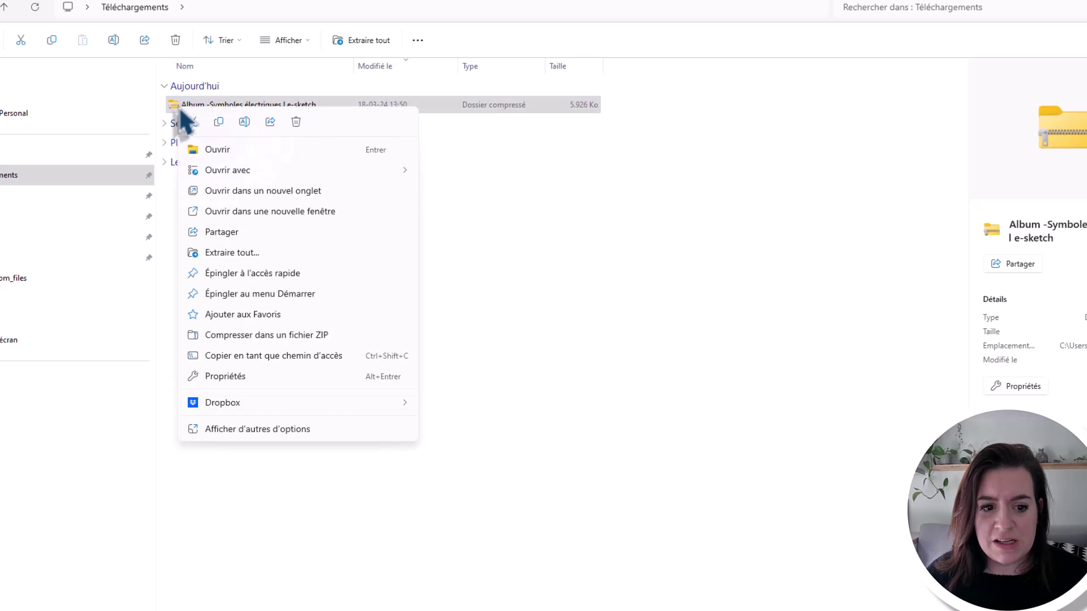
click(232, 255)
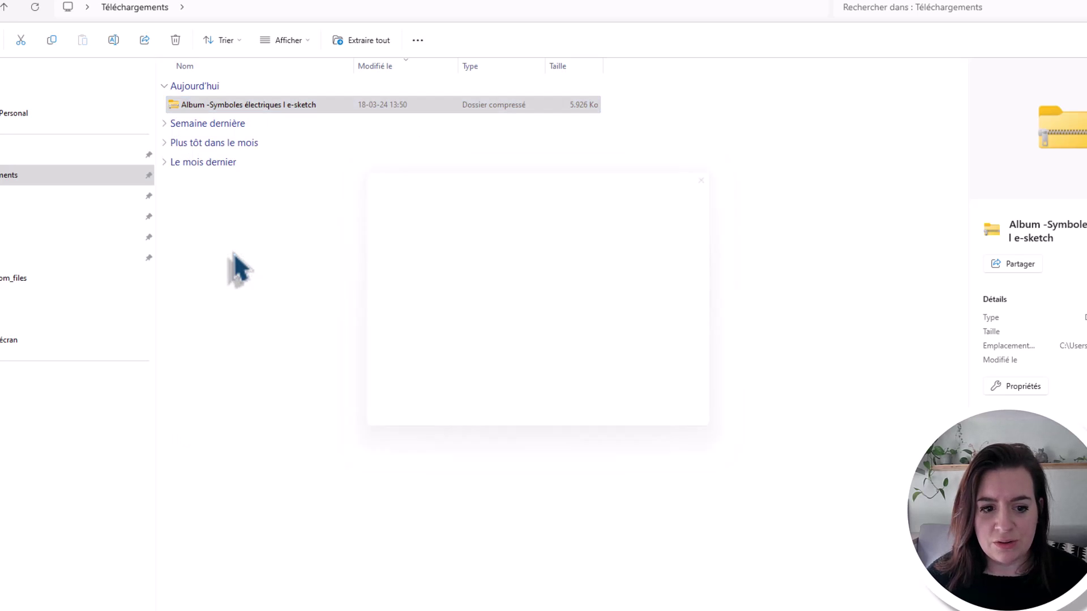
click(667, 441)
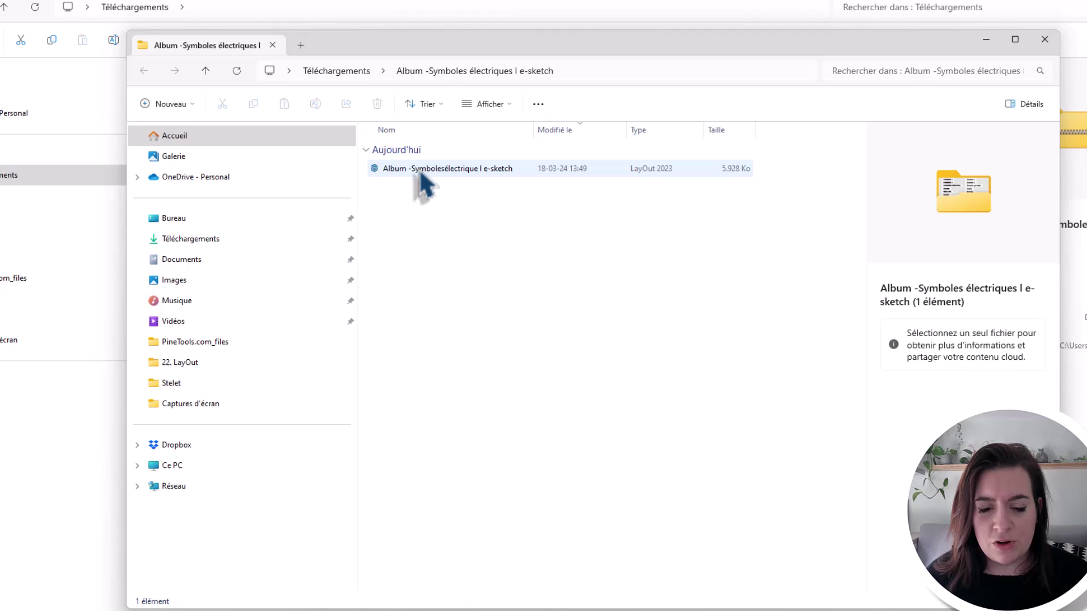
- Open the extracted album file "Album -Symbolesélectrique l e-sketch" with LayOut 2017
right_click(422, 174)
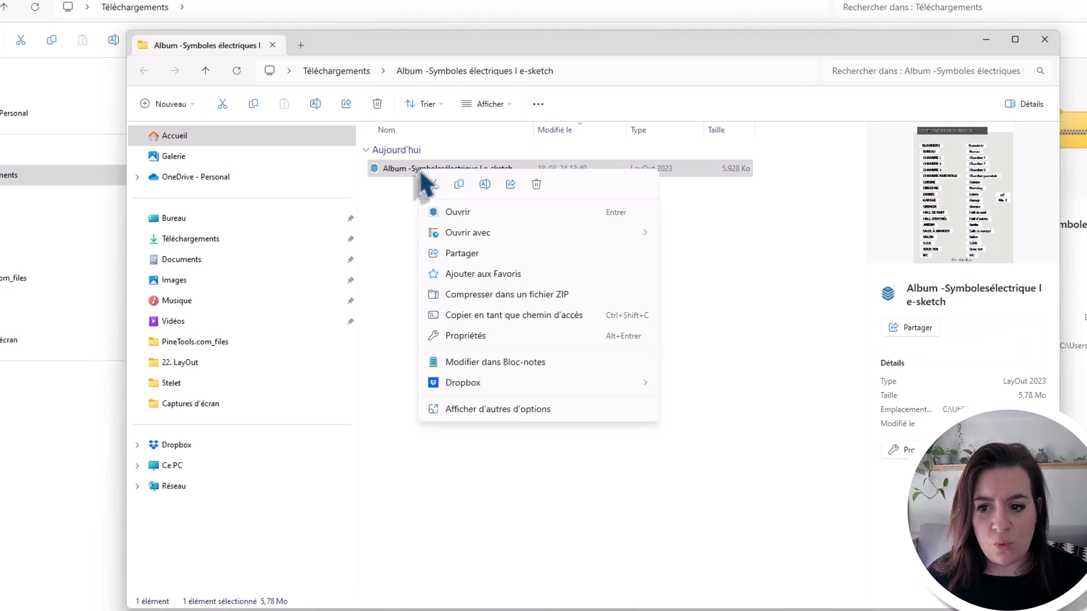
mouse_move(451, 238)
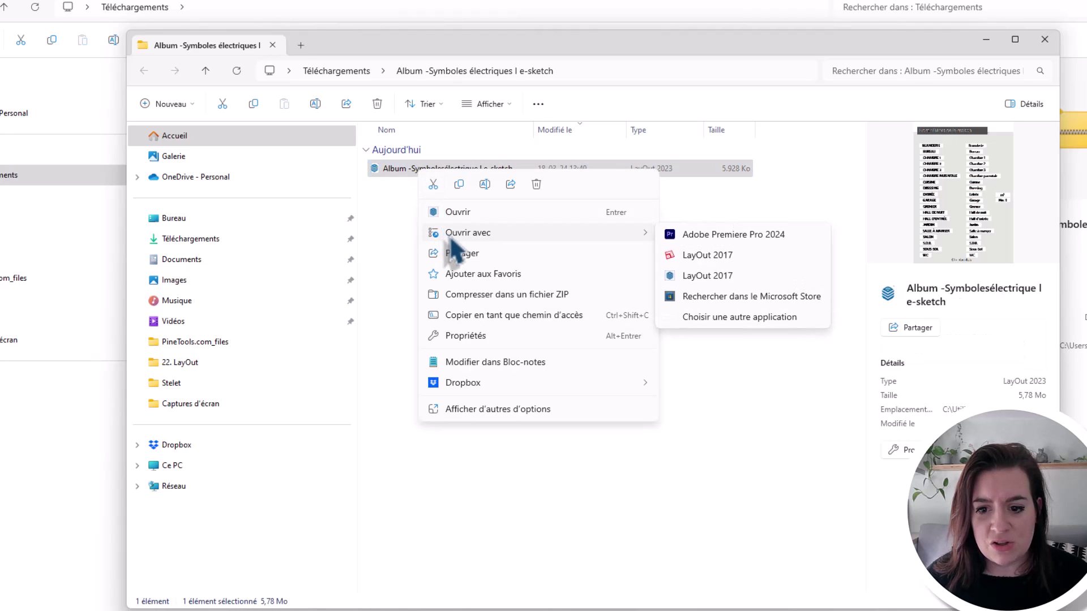
click(706, 280)
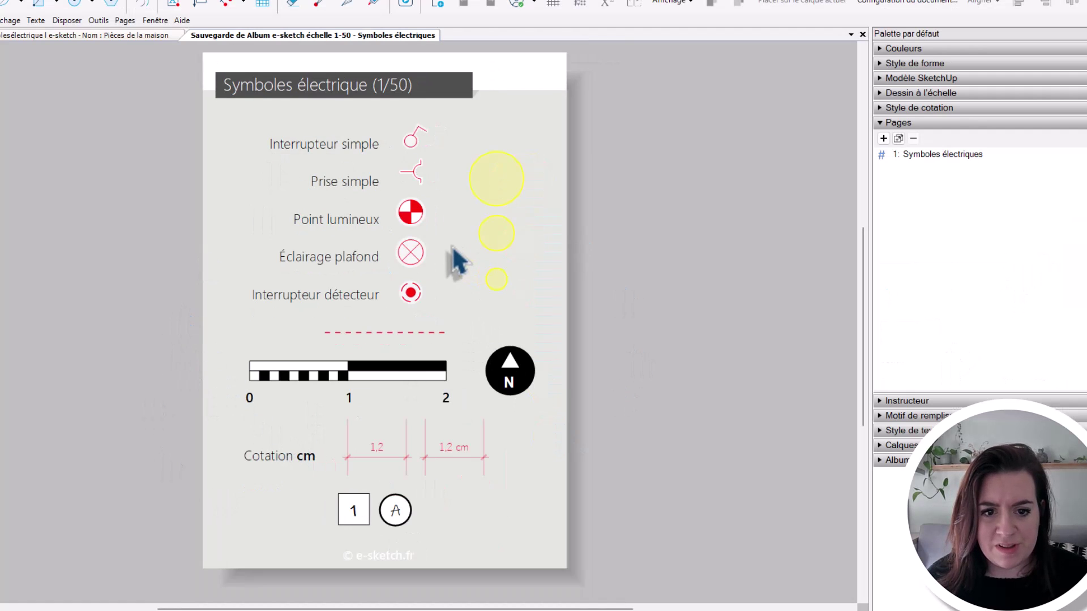
- Examine the album's individual symbols by selecting the simple switch, simple socket, light point and yellow circles in turn
click(418, 149)
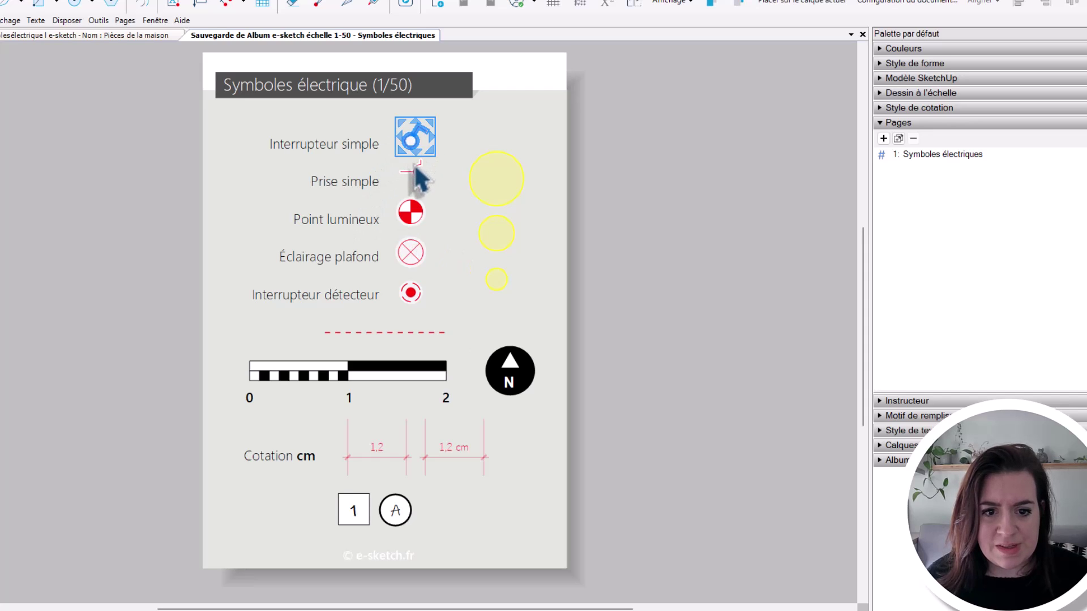
click(415, 176)
click(410, 218)
click(509, 199)
click(503, 239)
click(591, 275)
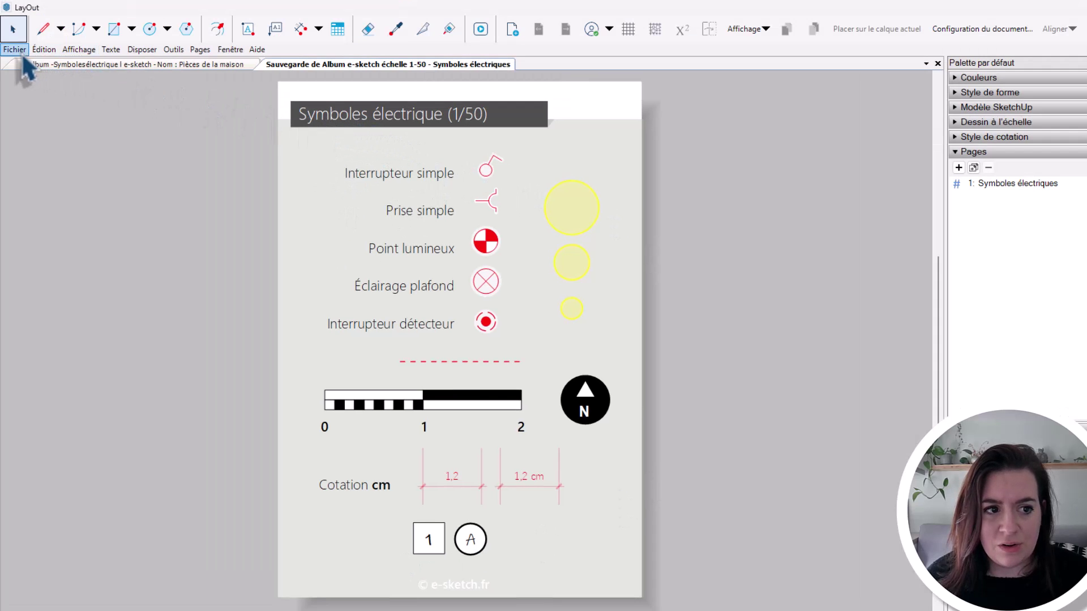
- Save the electrical symbols document as an album named "Syboles électriques 1/50" in the SketchUp 2023 ProgramData folder
click(16, 50)
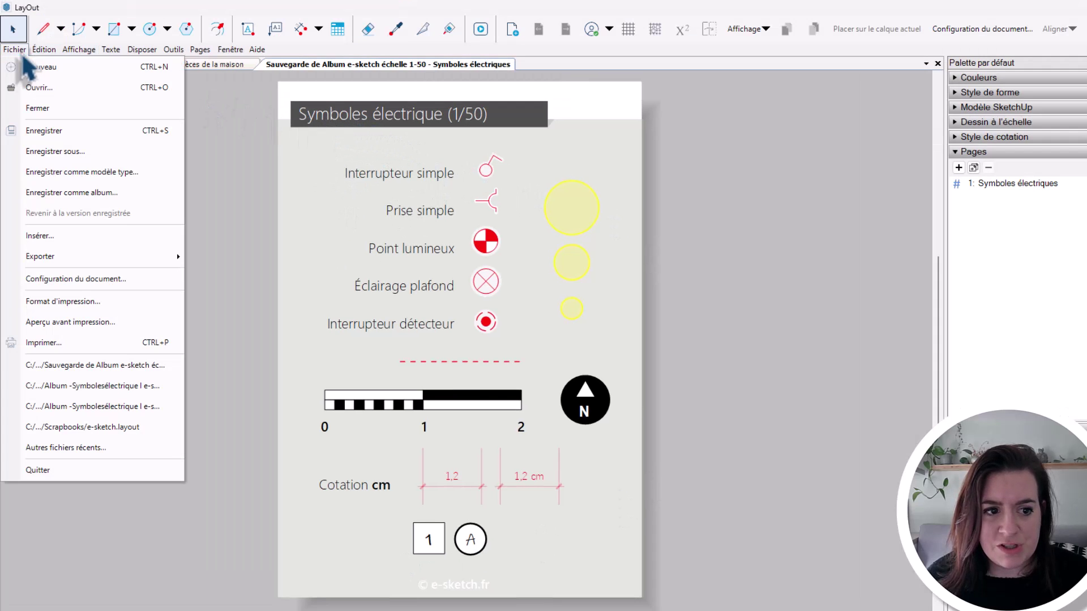
click(73, 194)
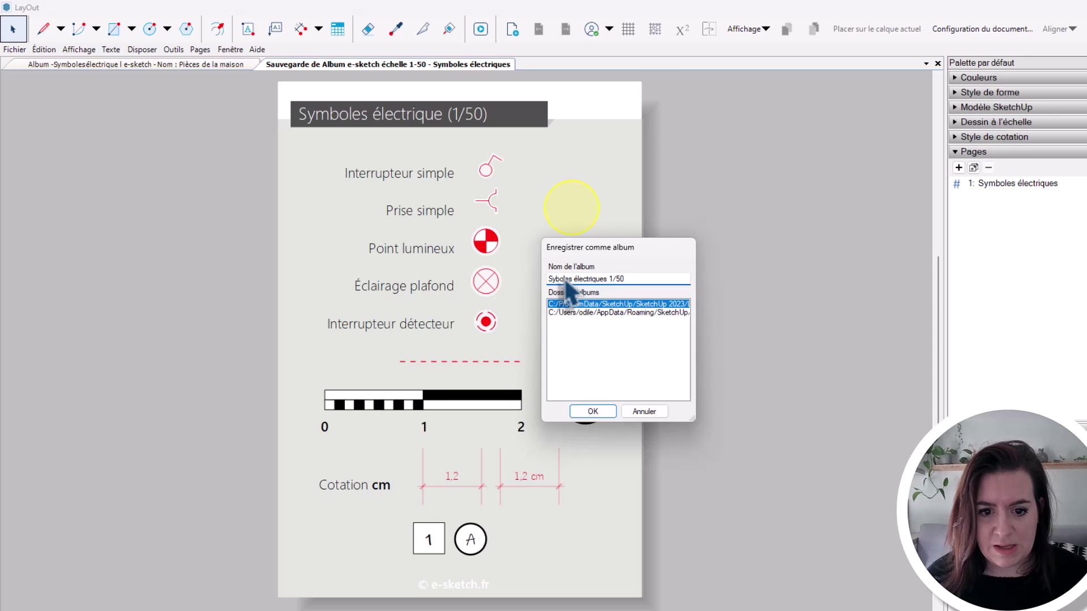
click(593, 411)
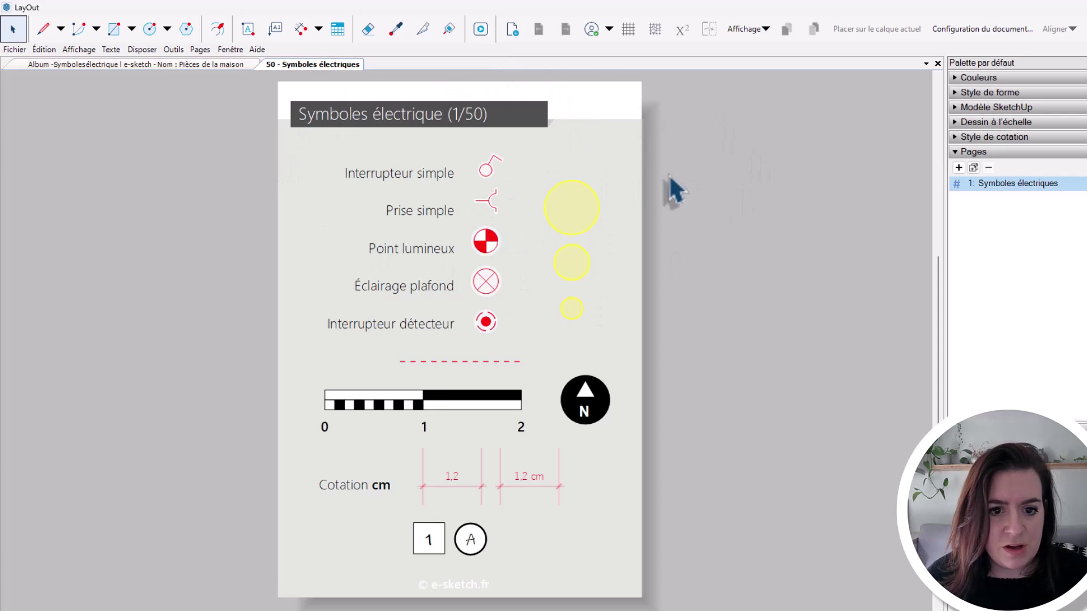
- Create a new document from the plain-paper A3 Paysage template
click(15, 50)
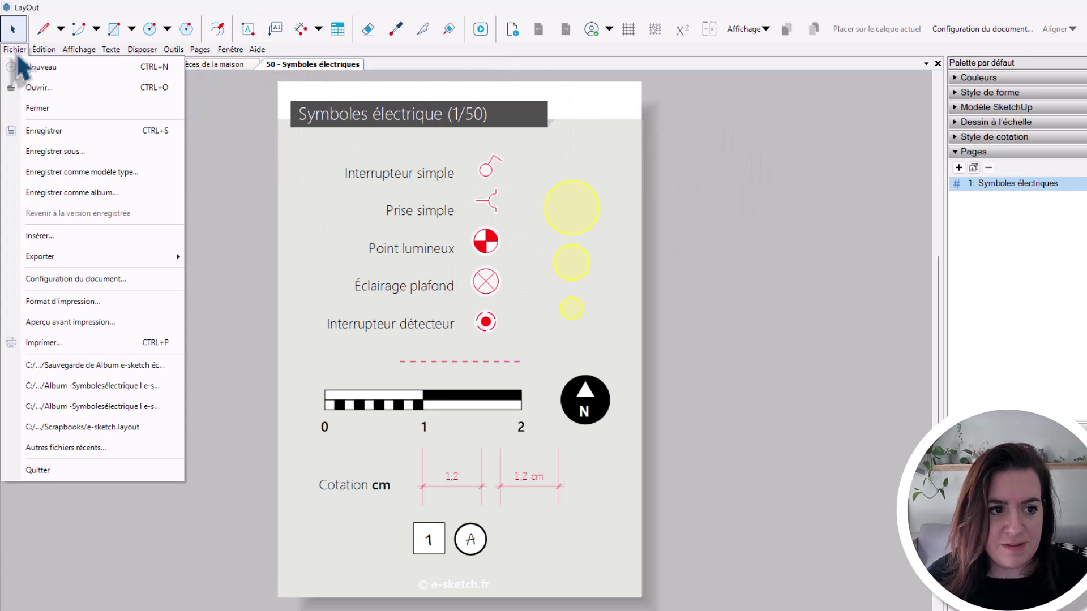
click(26, 67)
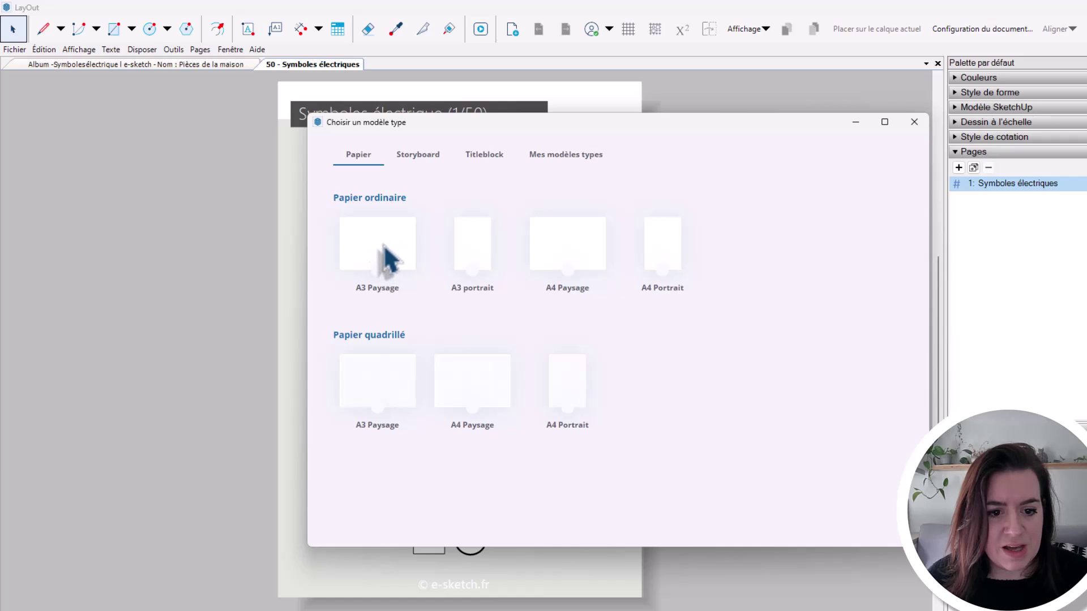
click(390, 259)
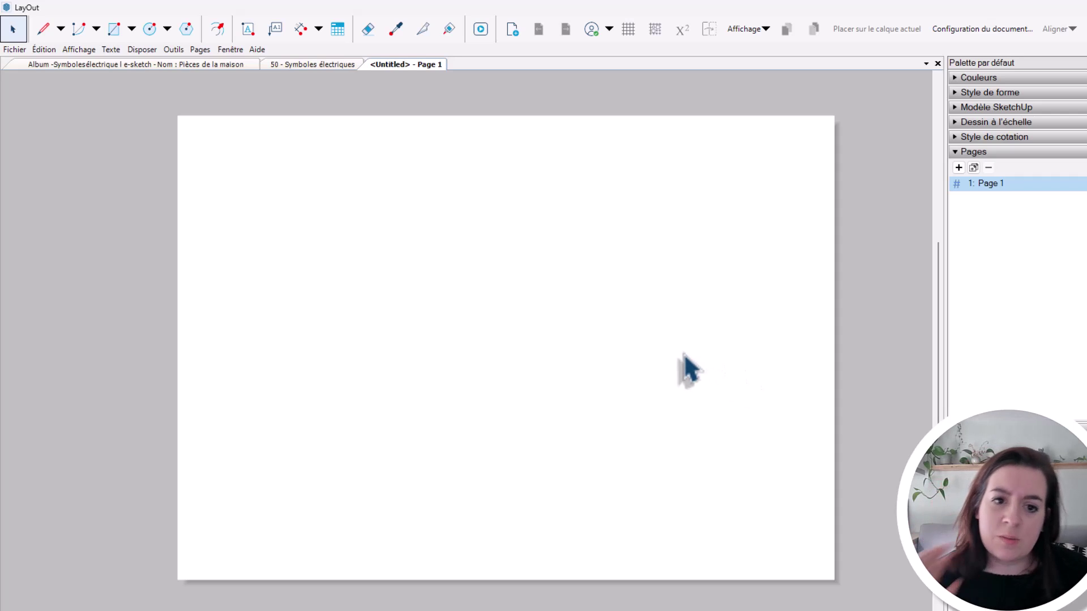
- Close the Symboles électriques document and the Pièces de la maison document, keeping only the new blank page open
click(277, 66)
right_click(281, 68)
click(300, 74)
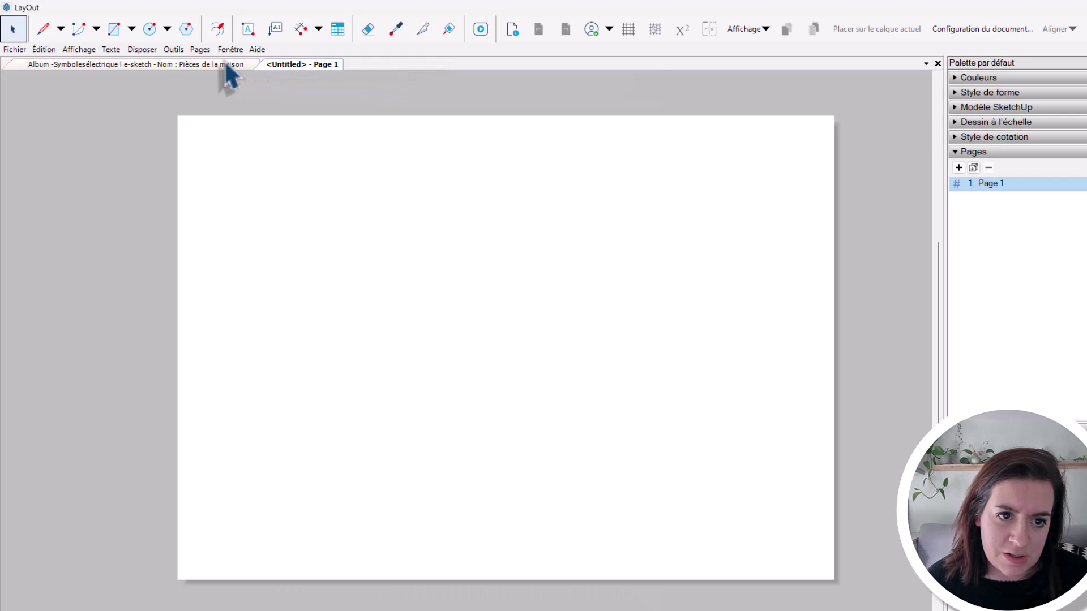
right_click(226, 66)
click(250, 75)
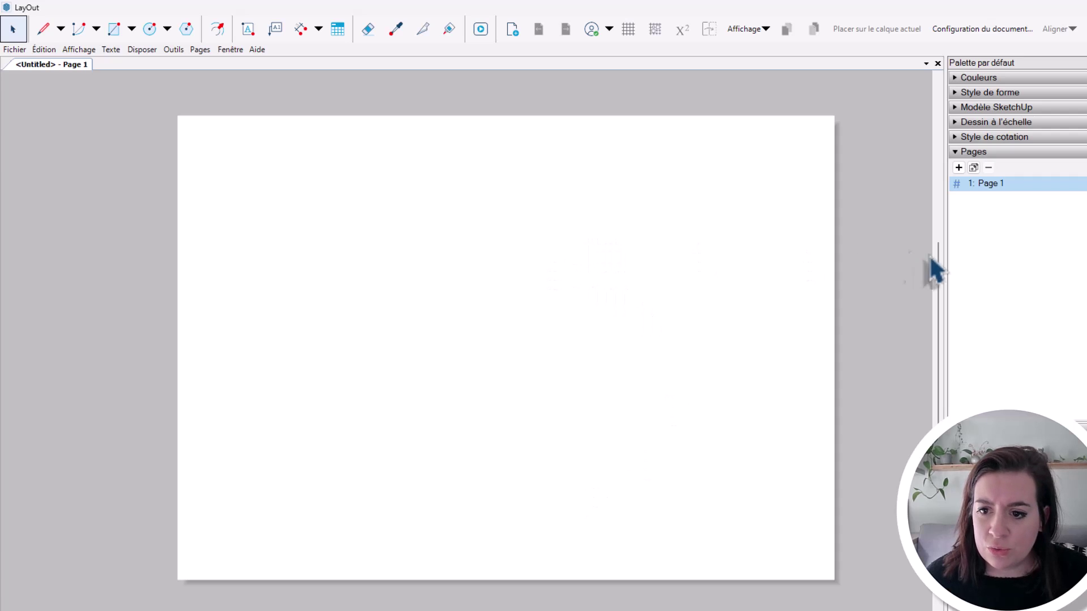
- Collapse the Pages section and check whether Albums is enabled for the default palette
click(961, 152)
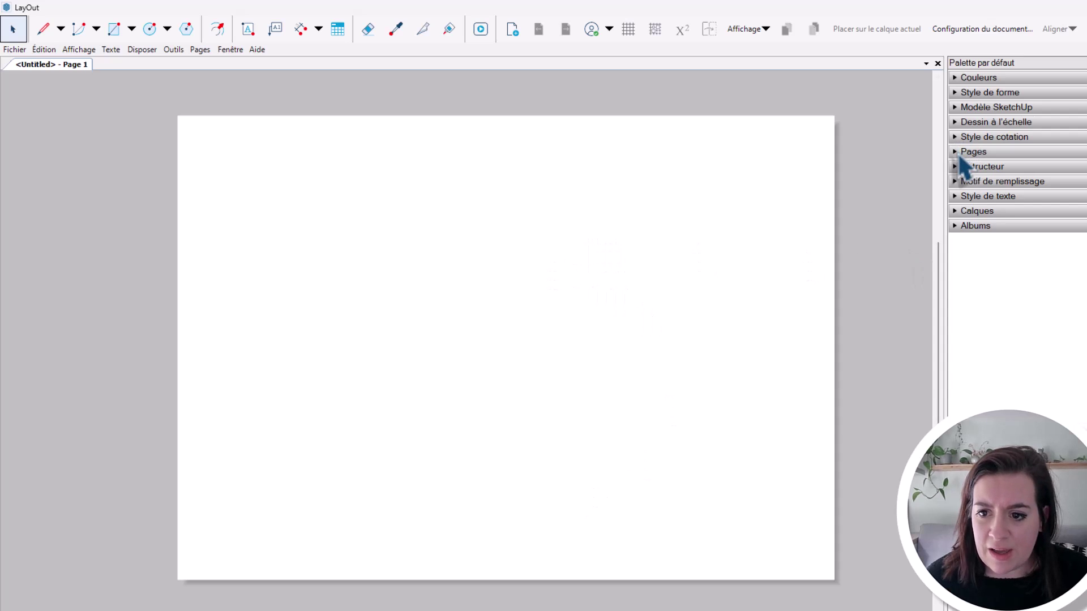
click(960, 228)
click(959, 227)
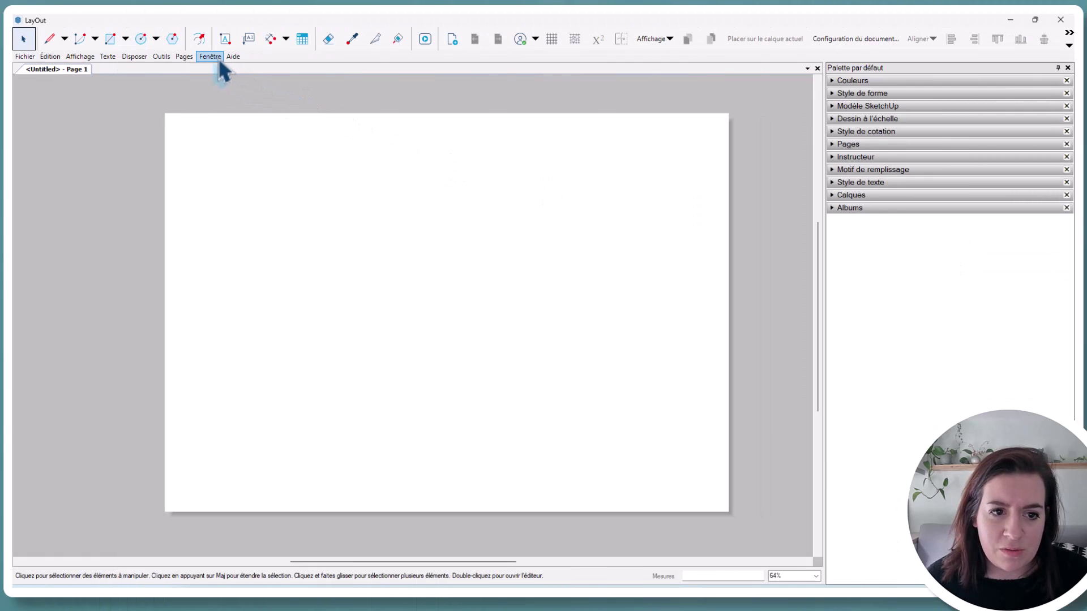
click(217, 60)
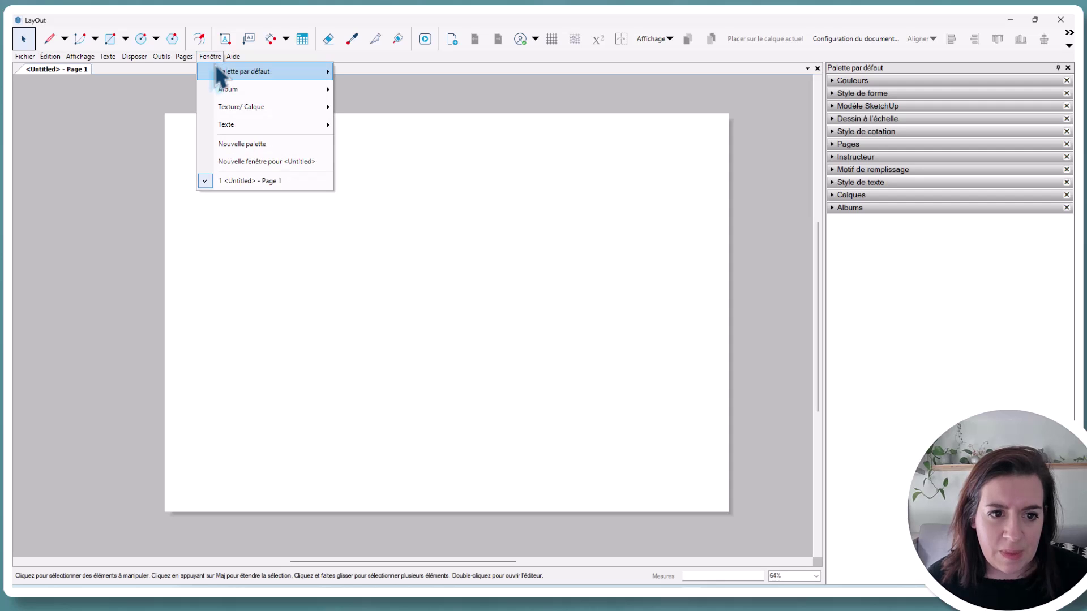
mouse_move(219, 75)
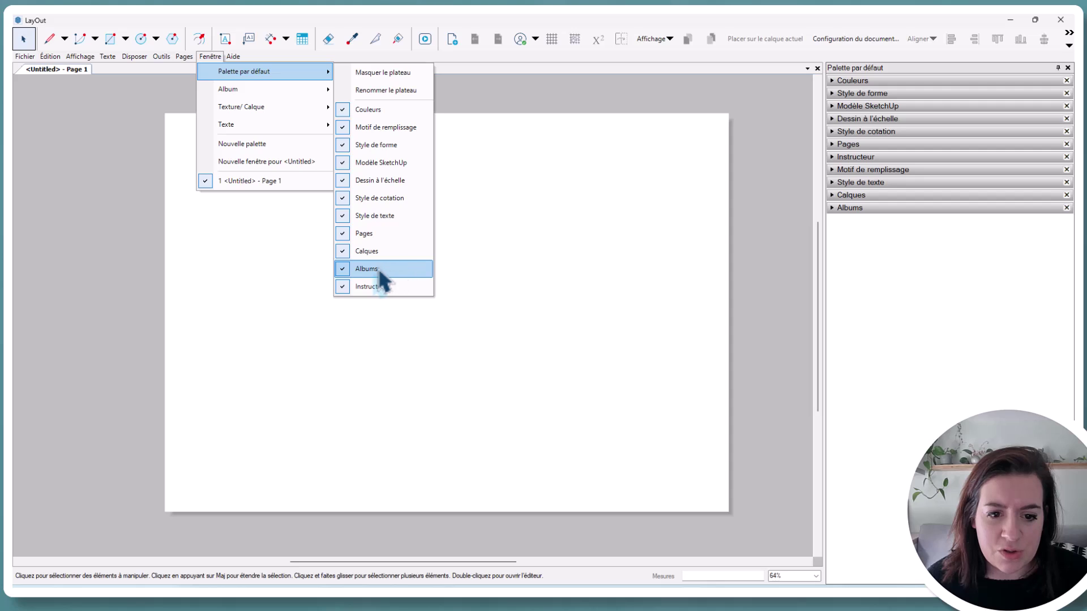
click(760, 220)
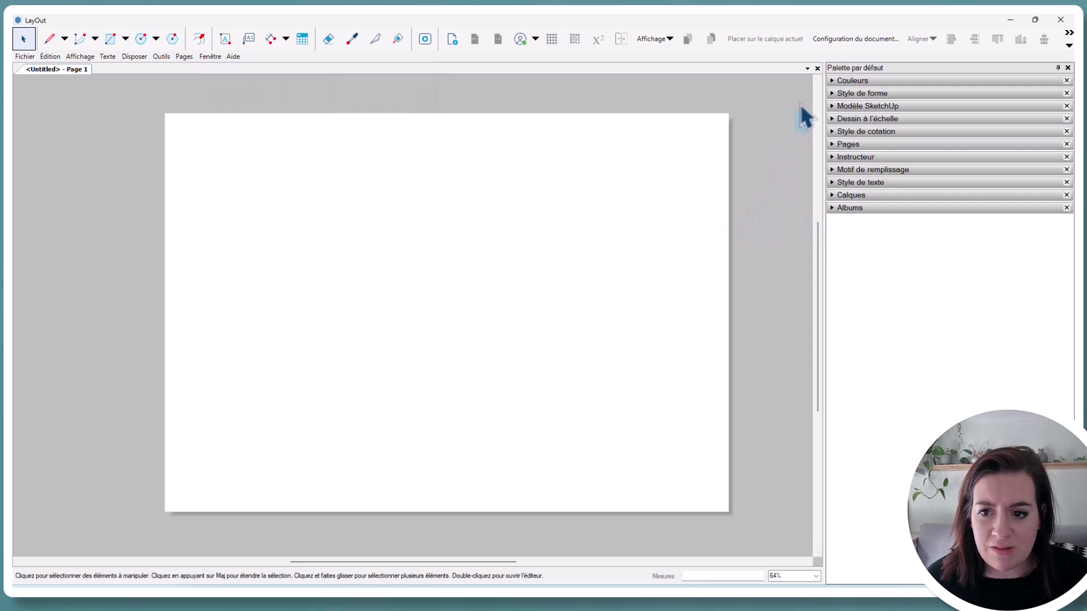
- Expand the Albums, Pages and Modèle SketchUp sections of the default palette
click(849, 208)
click(871, 145)
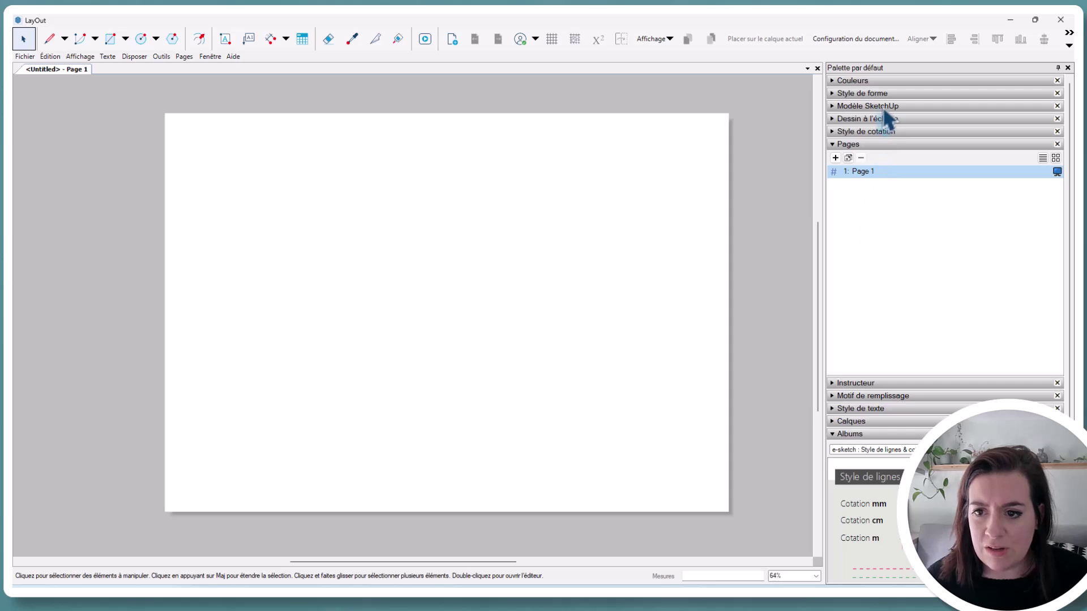
click(883, 108)
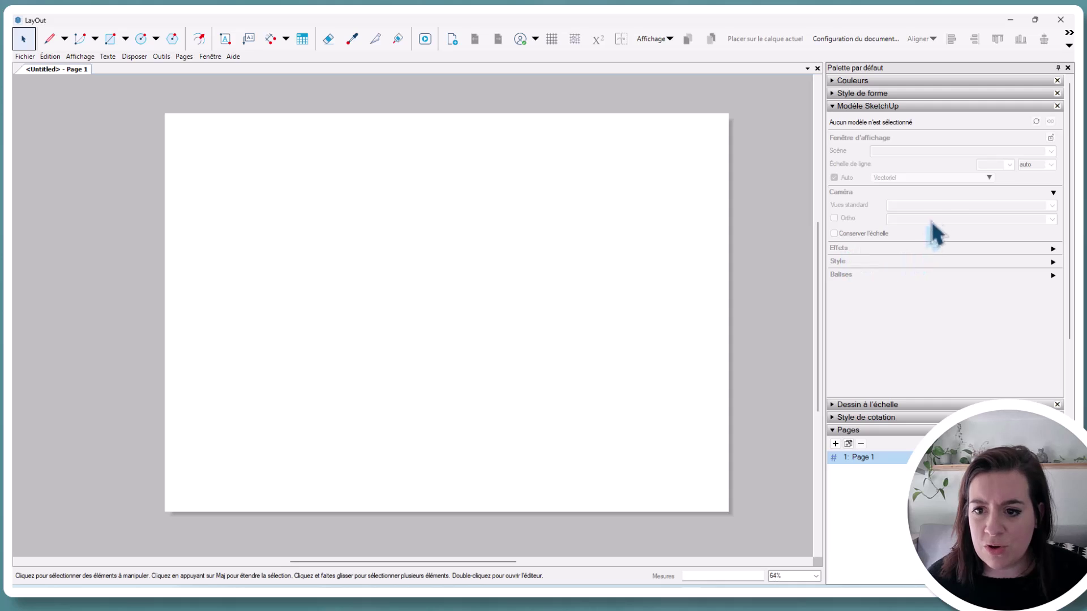
- Add a new palette named "Album" that contains only the Albums dialog
click(210, 56)
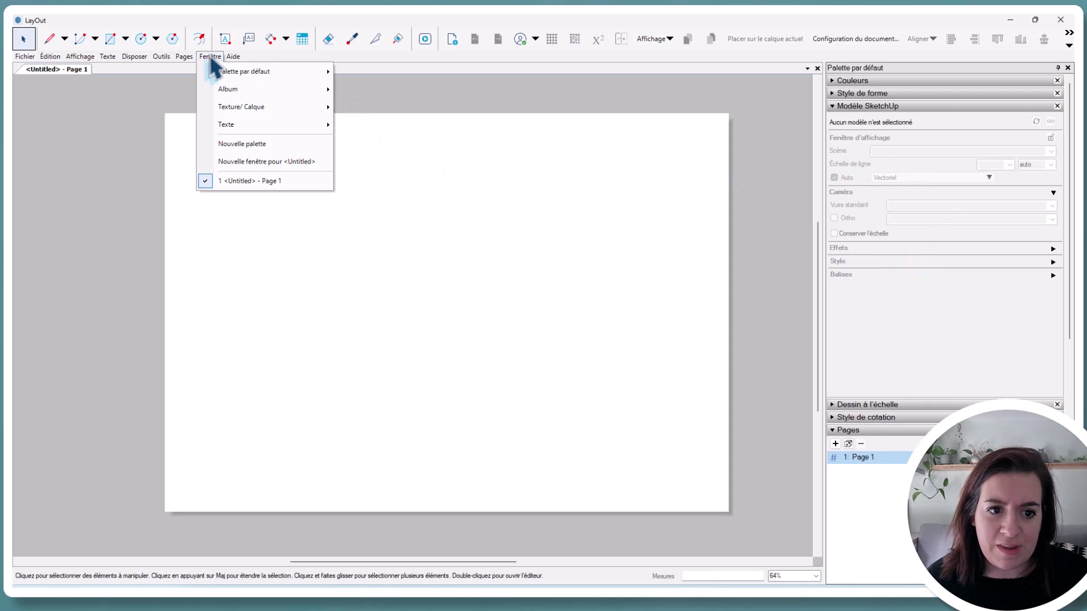
click(241, 146)
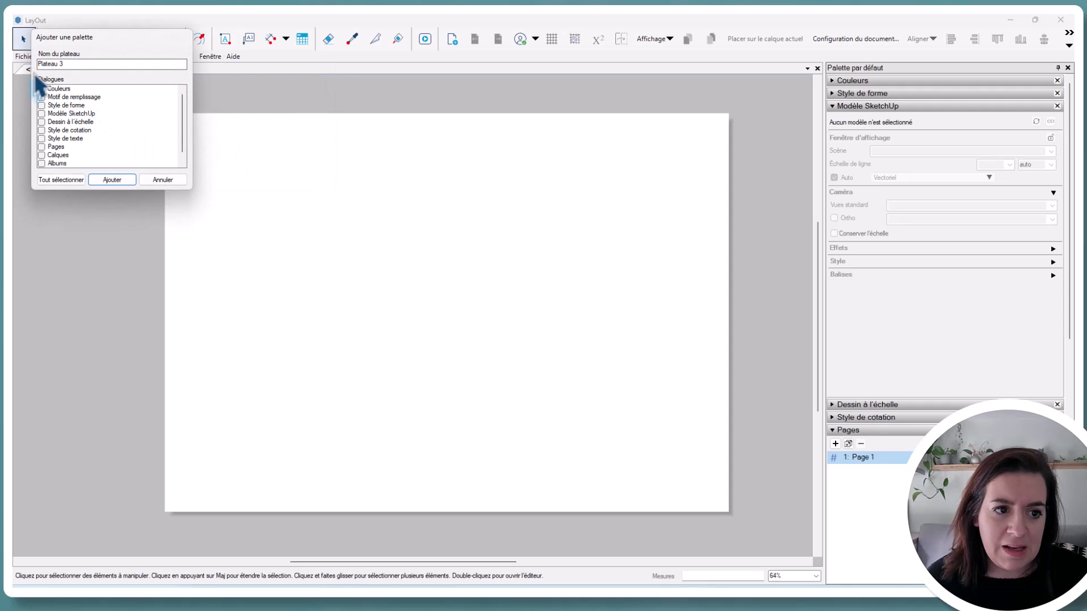
drag(74, 64, 32, 67)
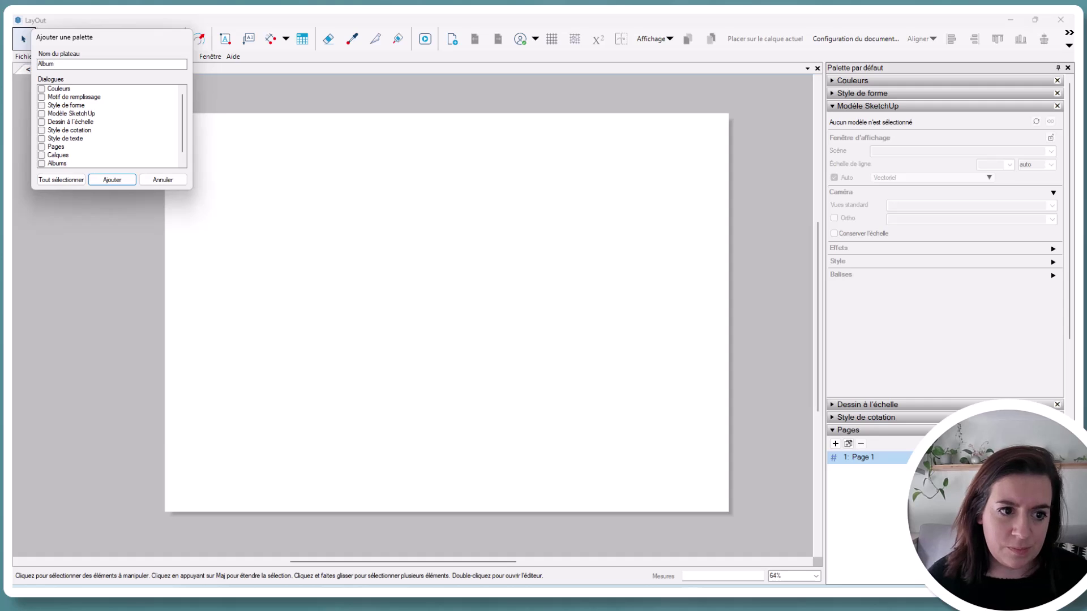
click(42, 163)
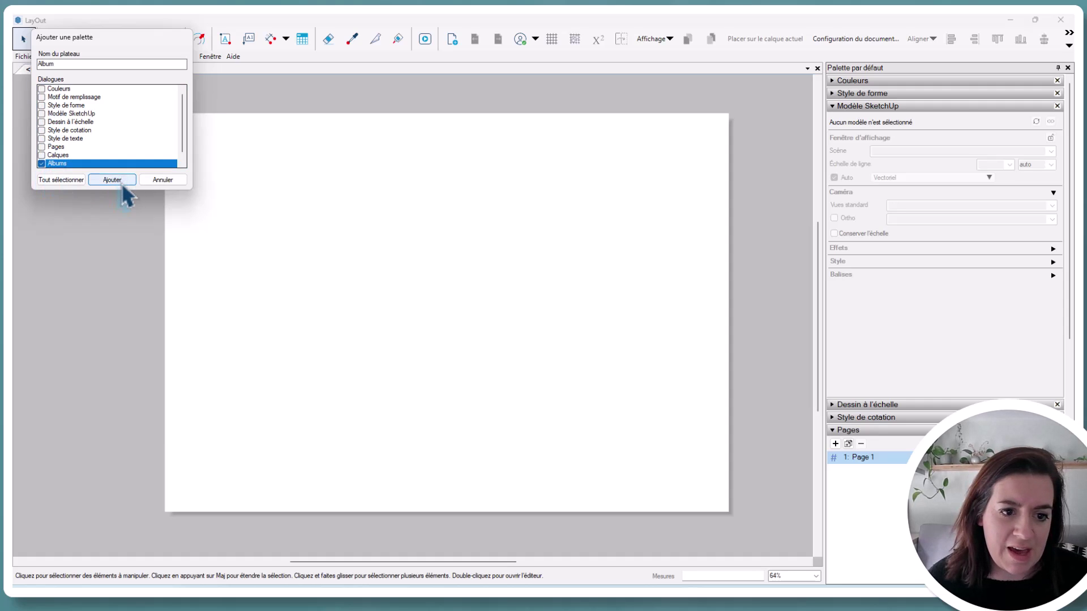
click(120, 182)
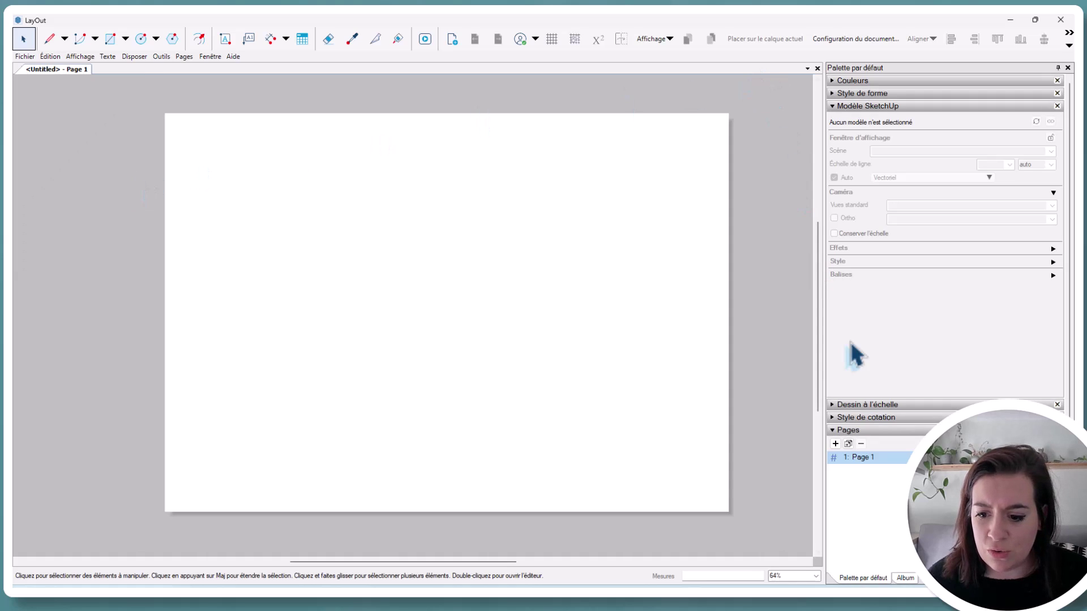
- View the contents of the Album palette and return to the default palette
click(907, 579)
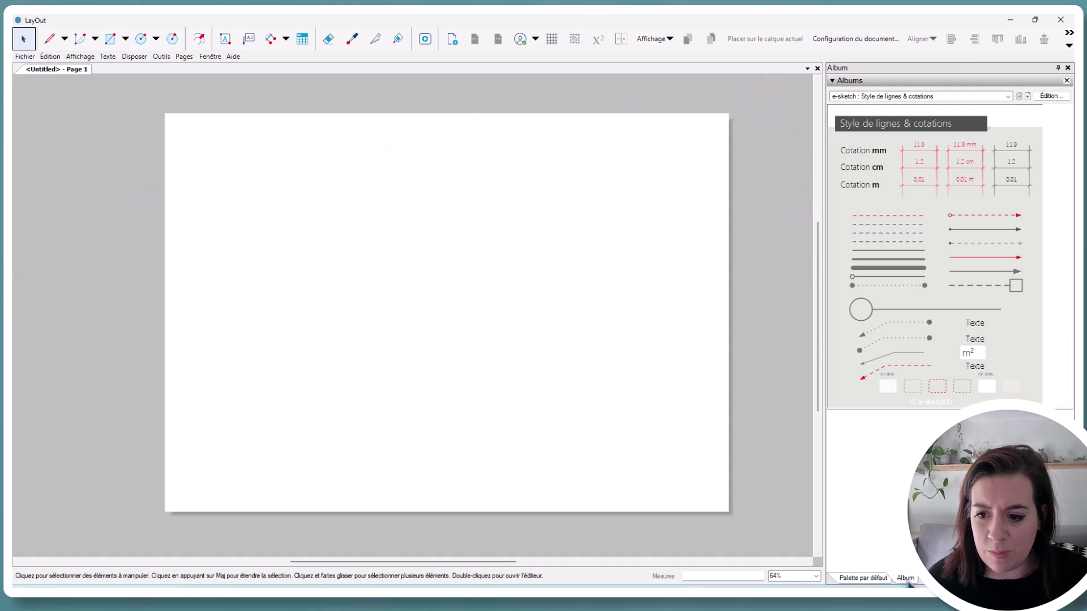
click(862, 578)
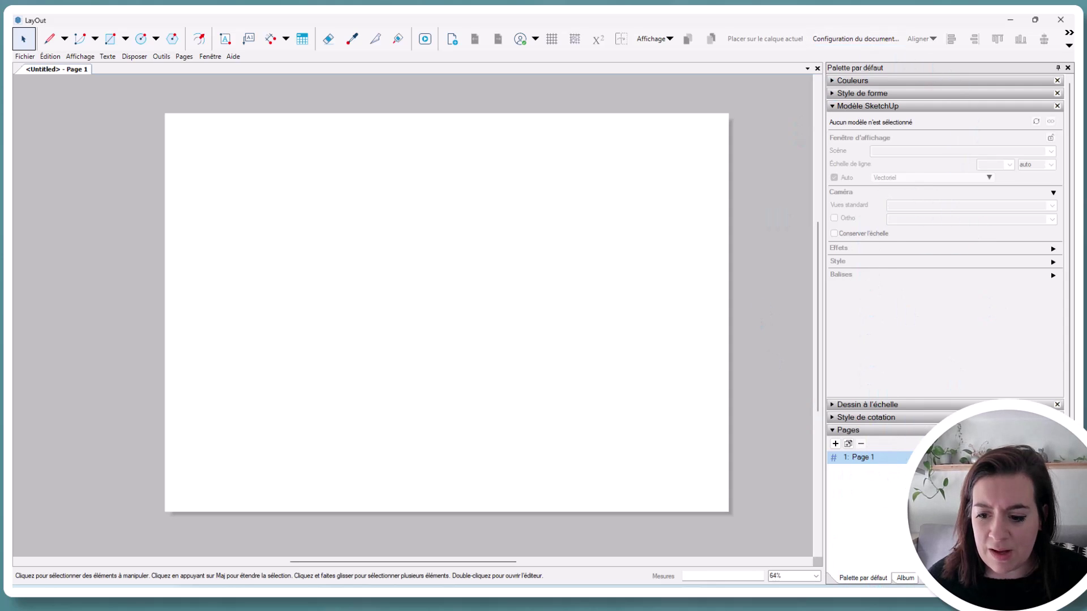
- Detach the Album palette as a floating window, shorten it and place it beside the page
click(906, 578)
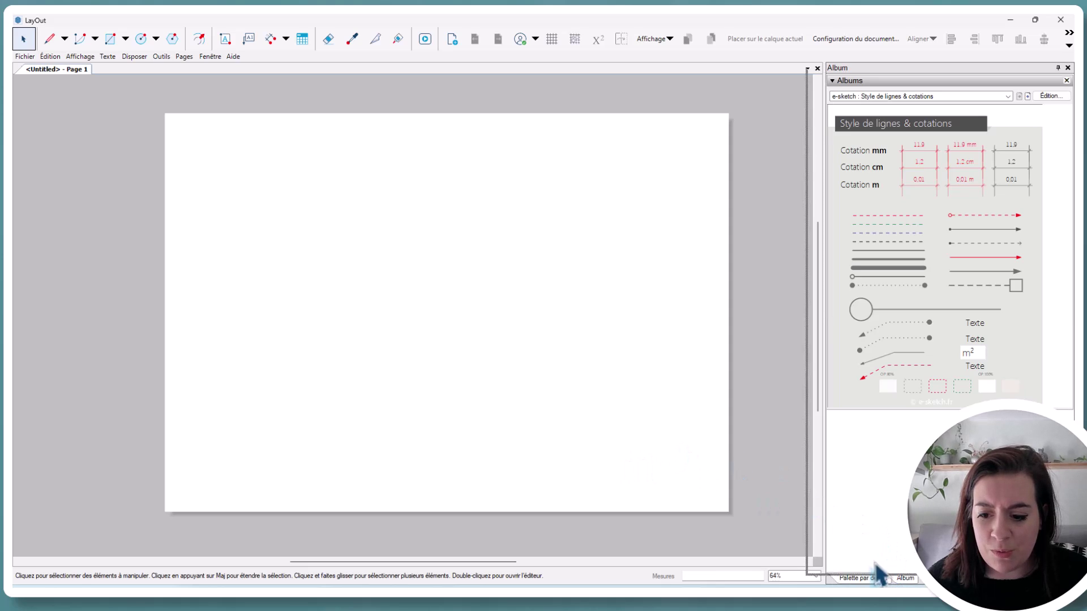
drag(842, 545, 260, 484)
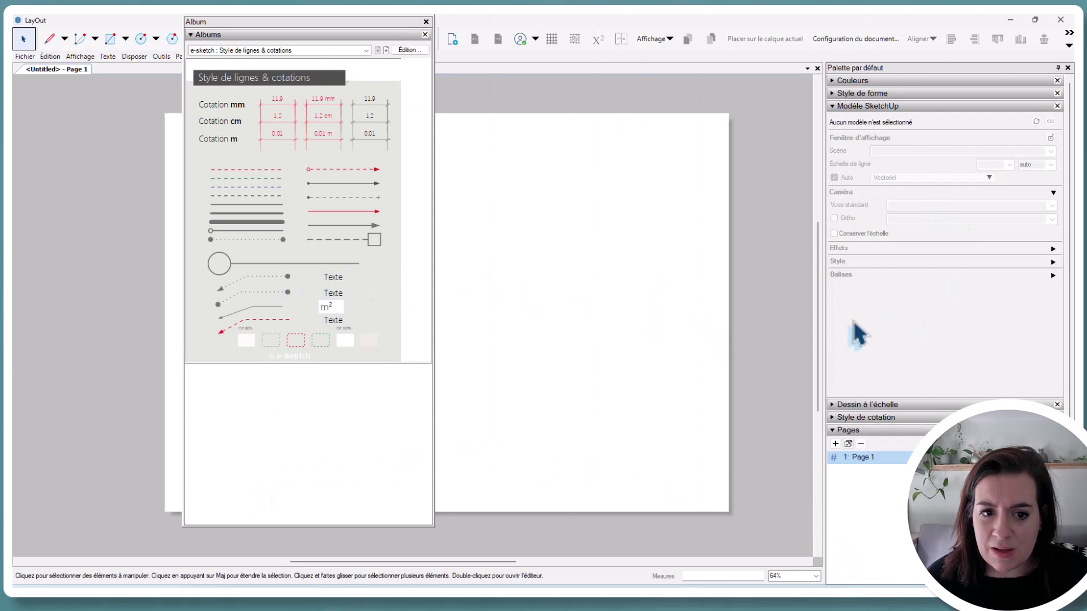
drag(358, 529, 343, 385)
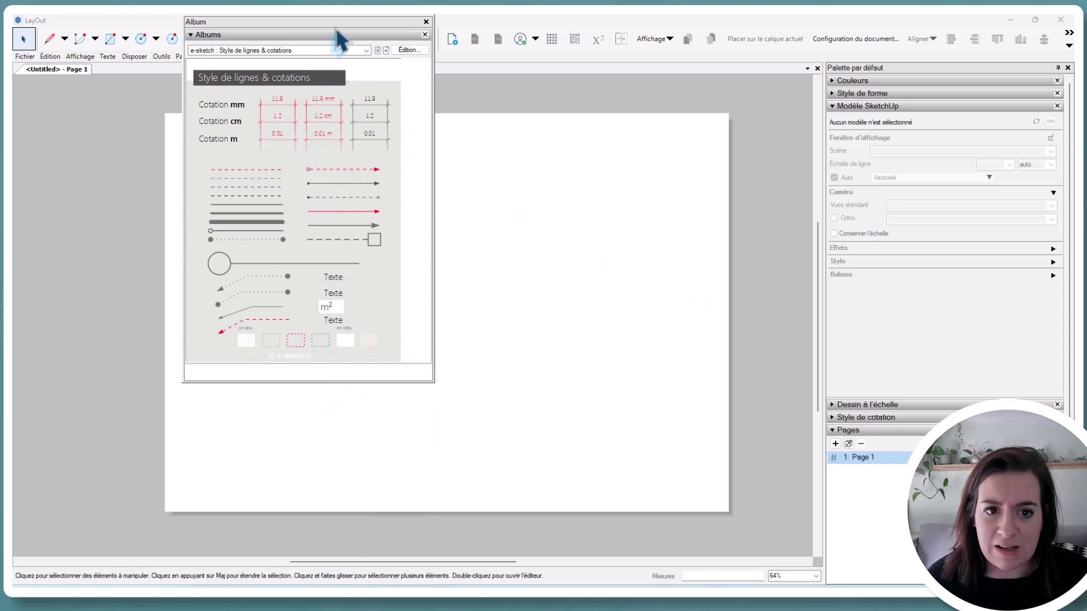
drag(338, 24, 202, 128)
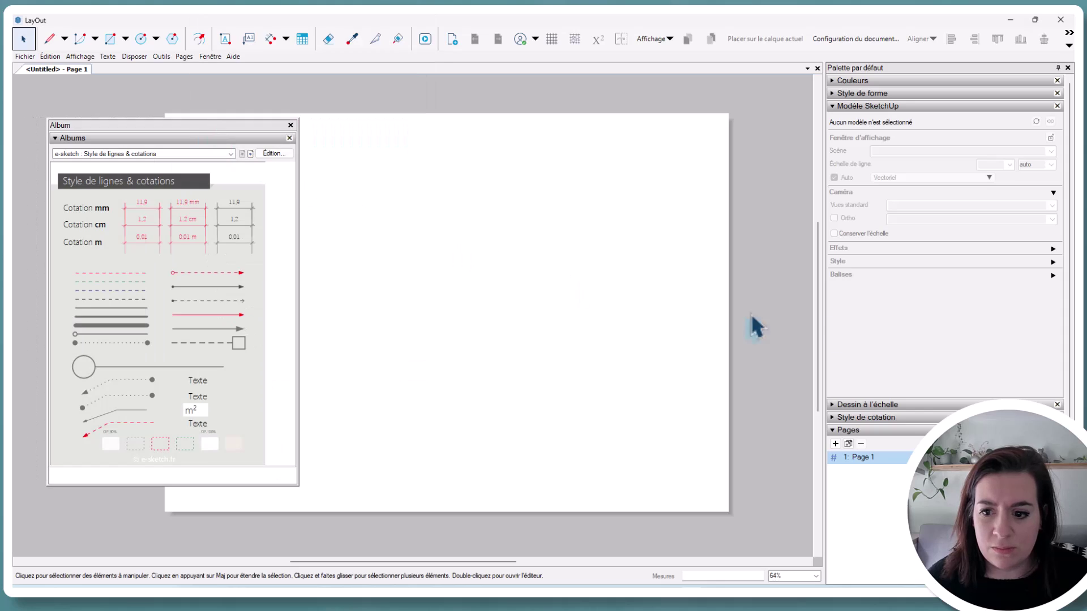
- Place a small round-crowned tree and a dashed-outline tree from the Arbres (profil) album on the page
click(231, 154)
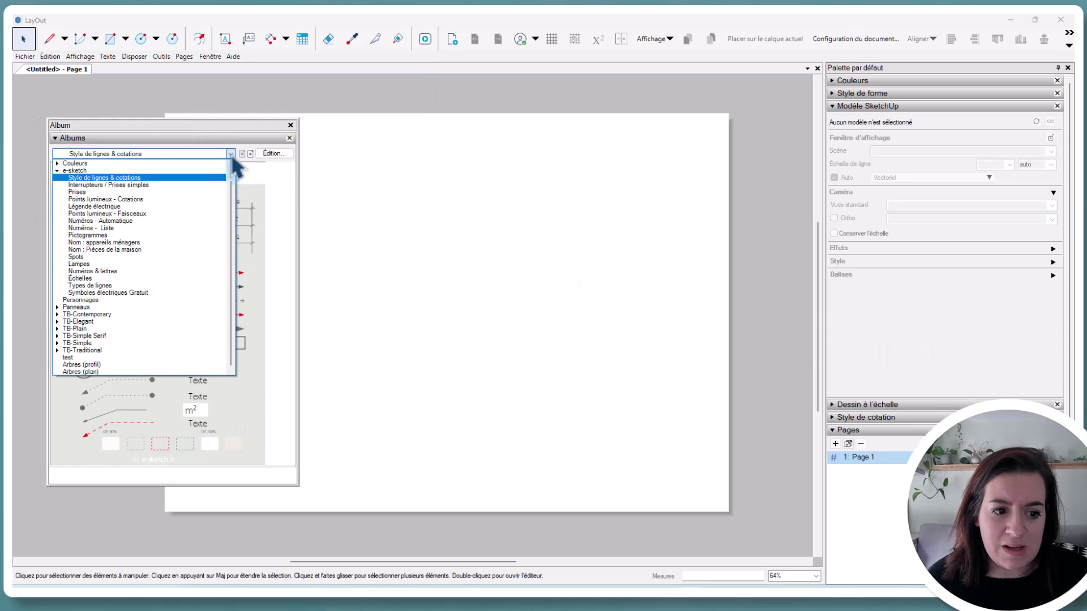
click(130, 365)
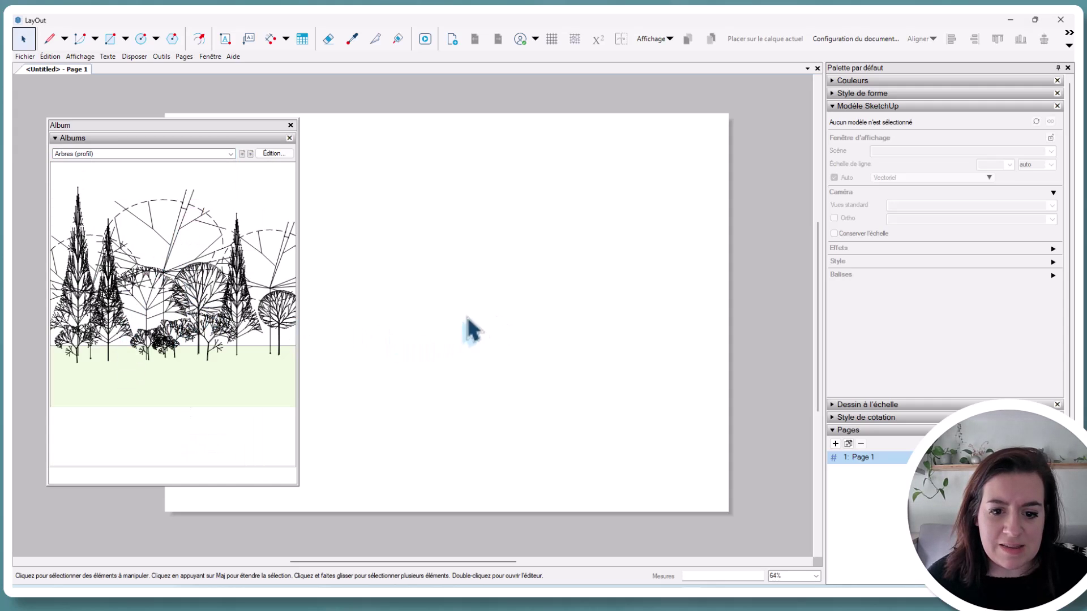
click(195, 314)
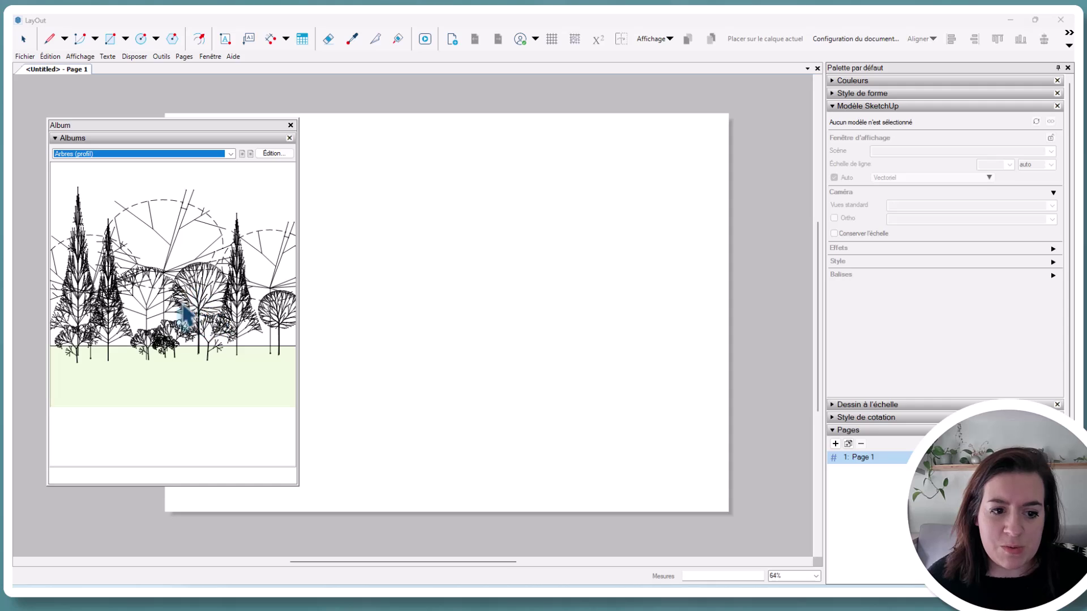
drag(195, 306, 537, 306)
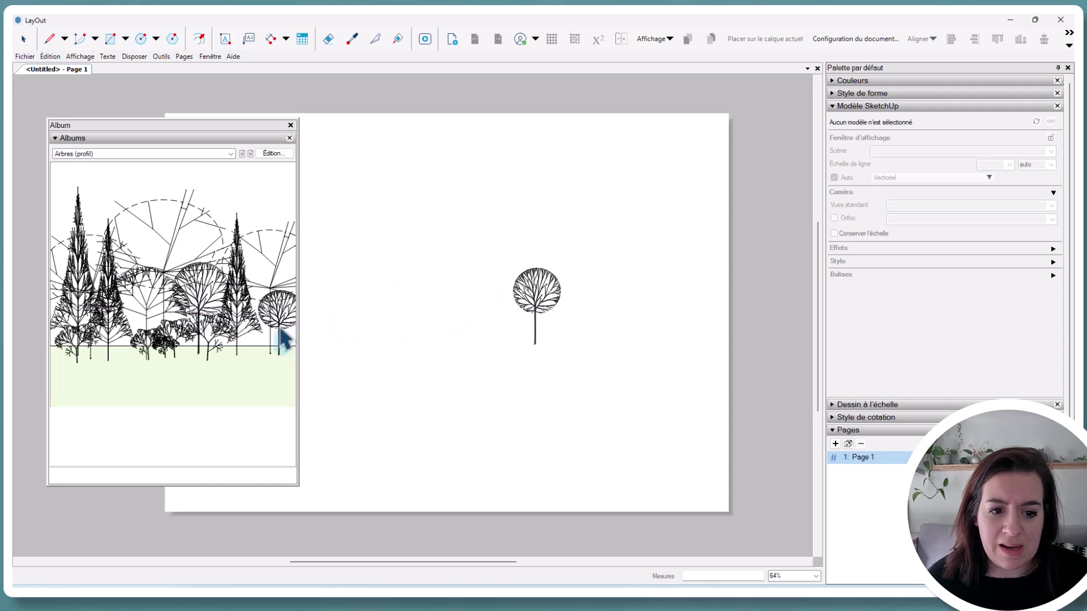
drag(271, 275, 432, 293)
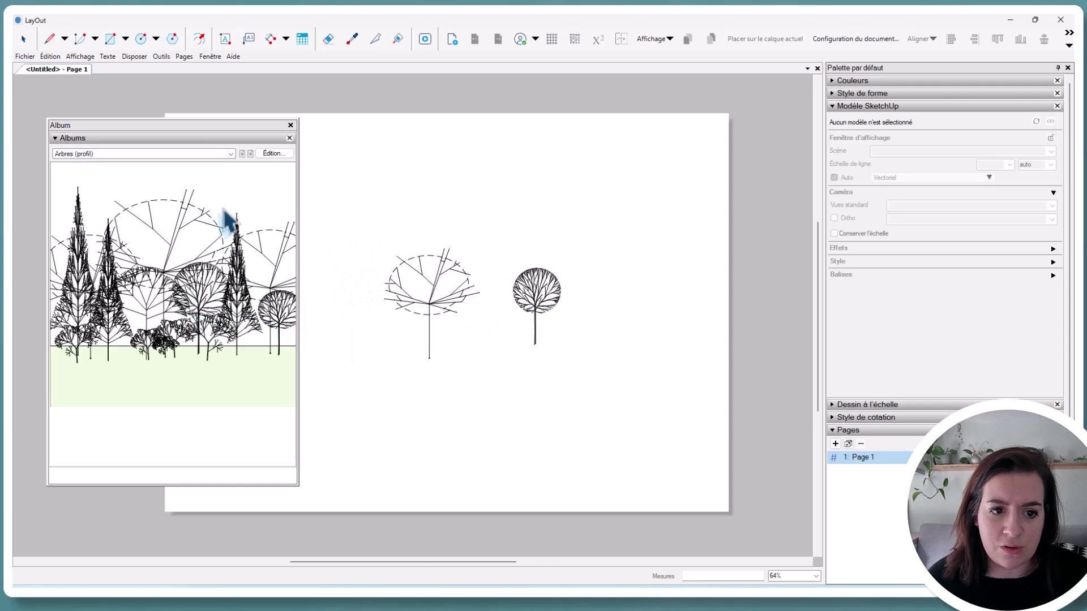
- Place the detailed side-view car from the Véhicules Sub Compact album beside the trees on the page
click(231, 153)
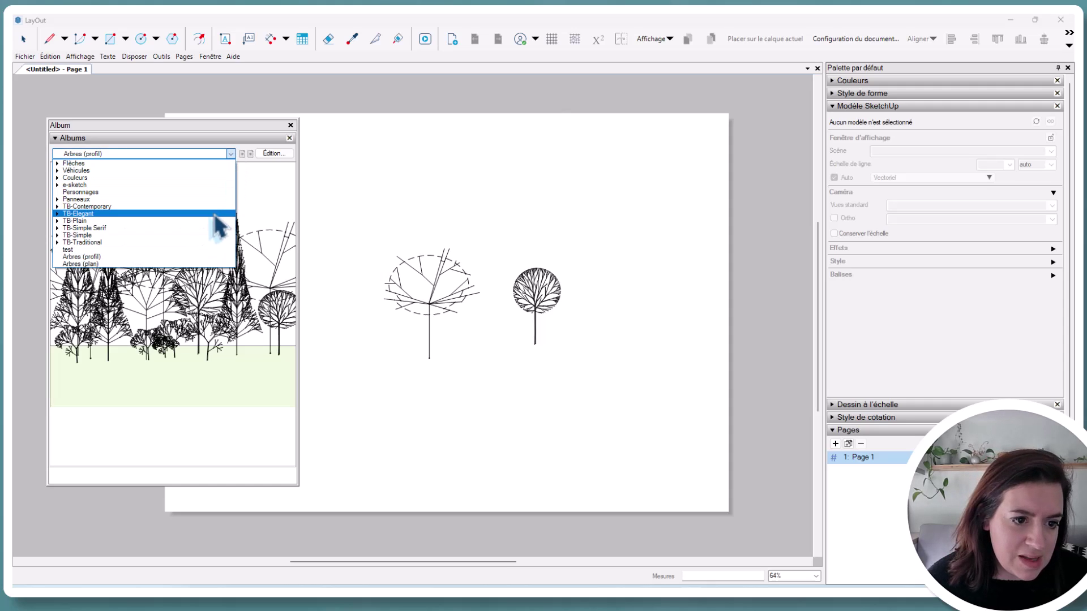
click(211, 175)
key(Down)
drag(175, 209, 393, 351)
click(390, 344)
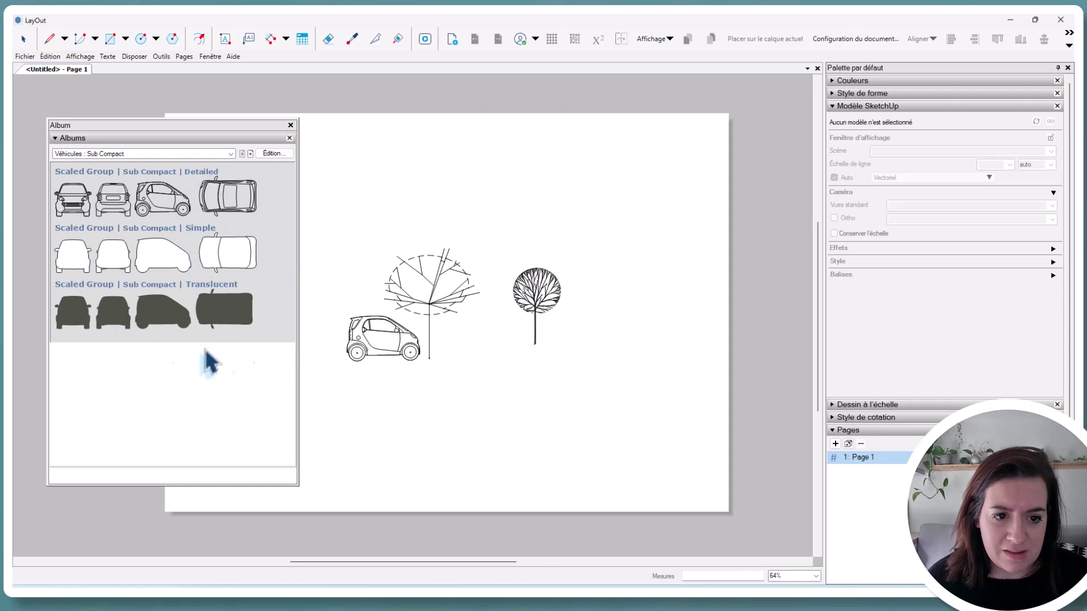
- Delete the car and both trees from the page
key(space)
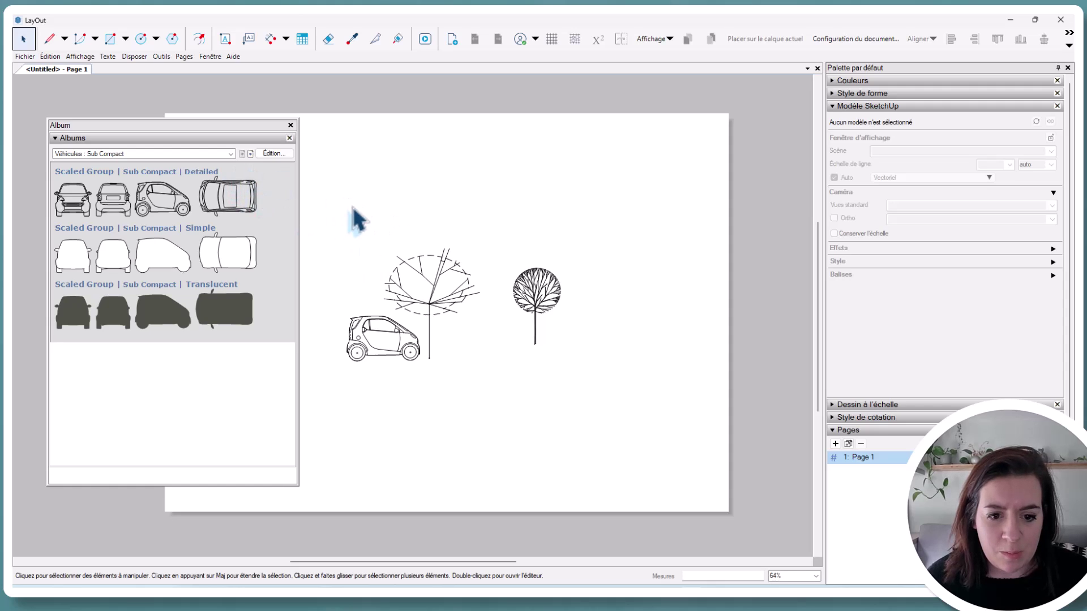
drag(333, 198, 470, 382)
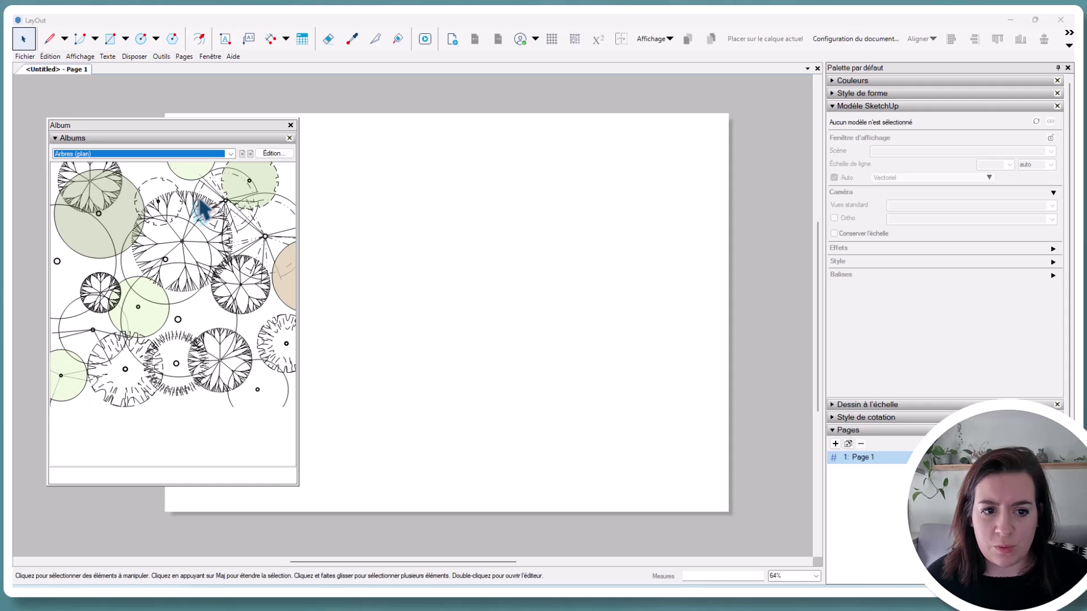
- Browse the e-sketch albums and display the Symboles électriques Gratuit album
click(231, 154)
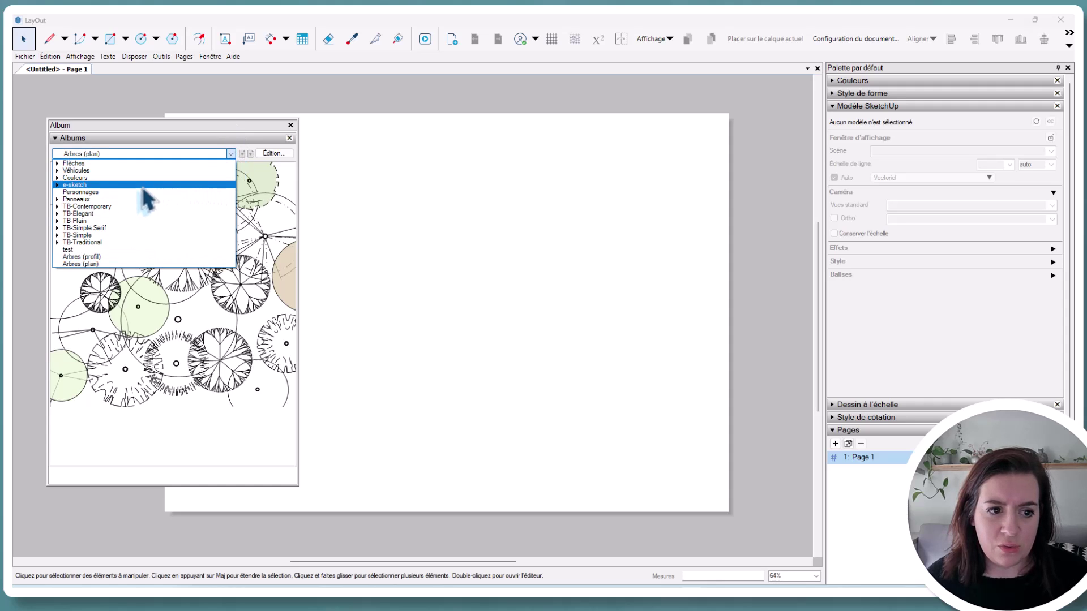
click(60, 185)
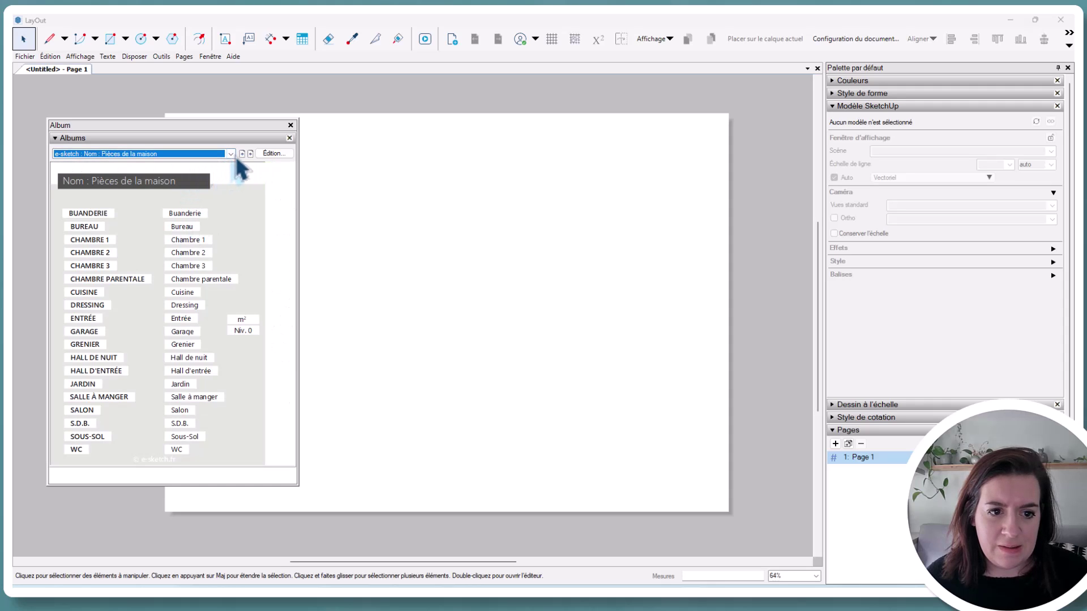
click(231, 154)
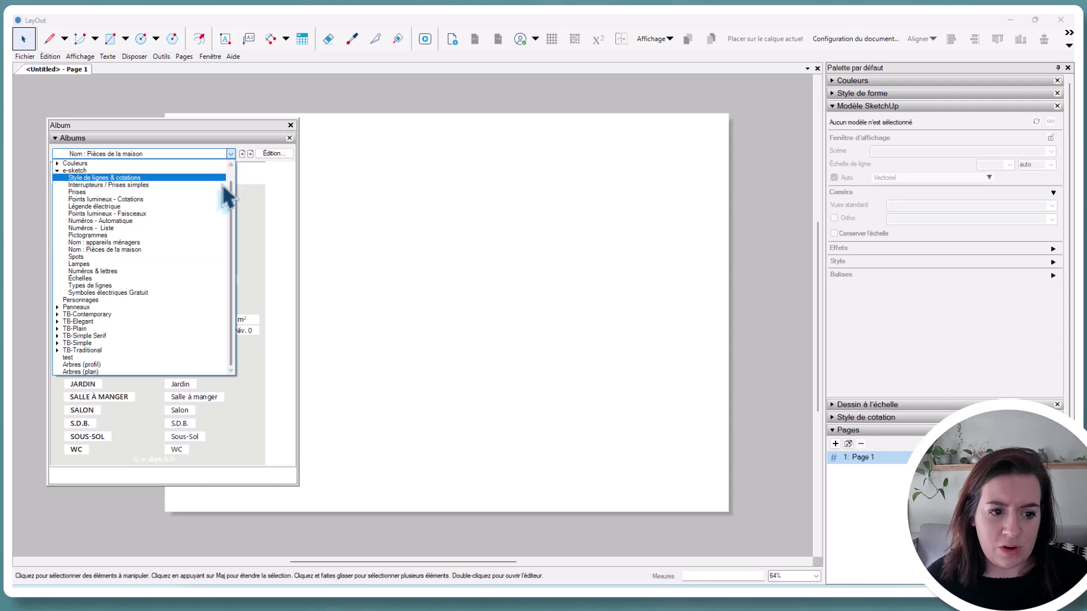
click(175, 293)
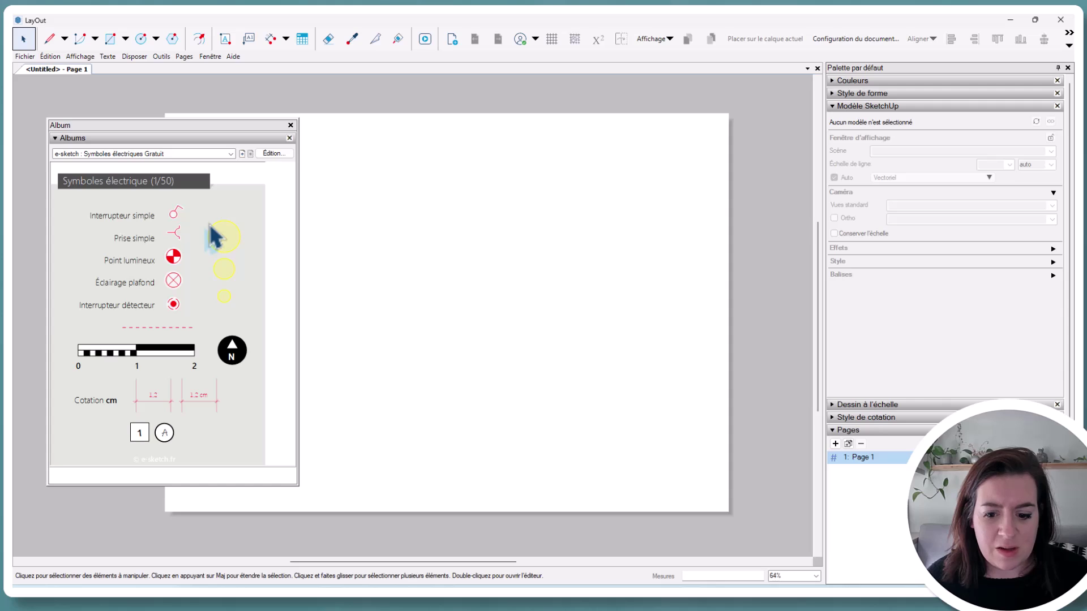
- Switch to the "Modele test" model in SketchUp and send it to a new LayOut document using the plain A3 Paysage template
mouse_move(667, 592)
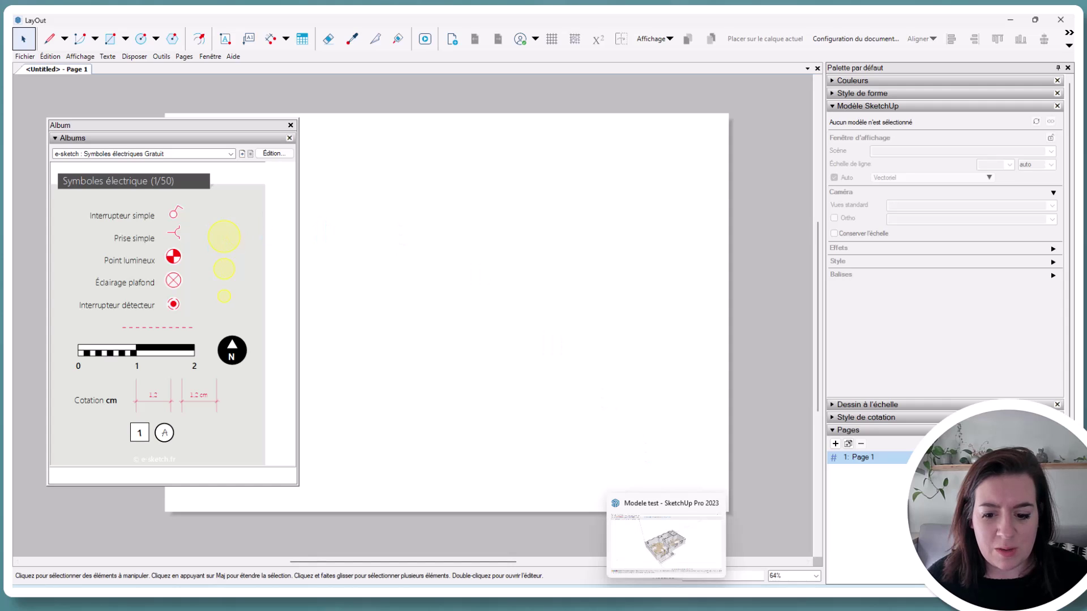
click(666, 541)
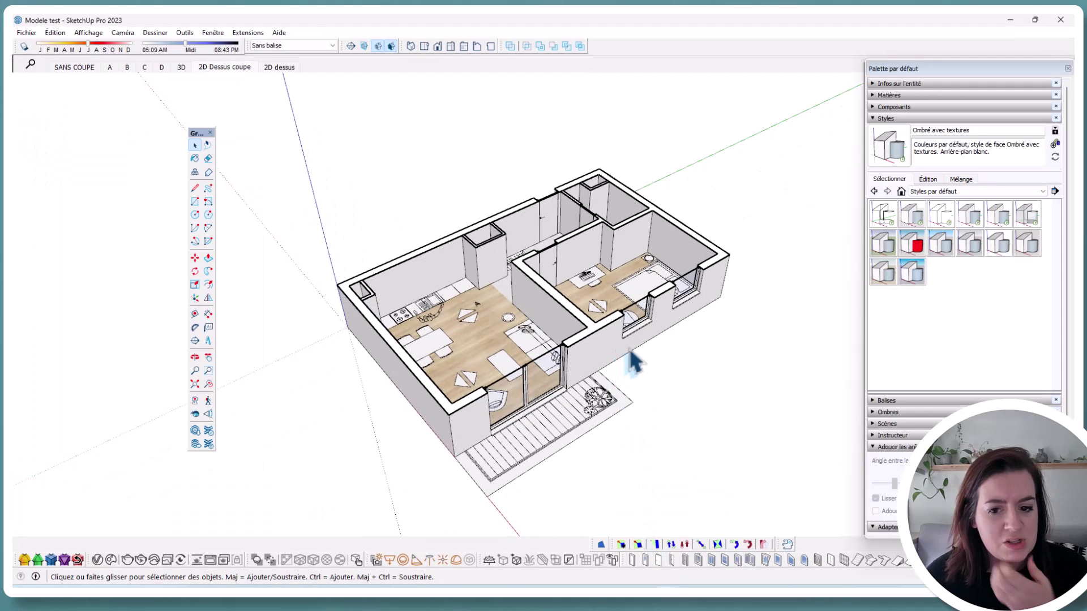
click(630, 351)
middle_drag(562, 291, 563, 295)
click(716, 201)
middle_drag(715, 201, 572, 252)
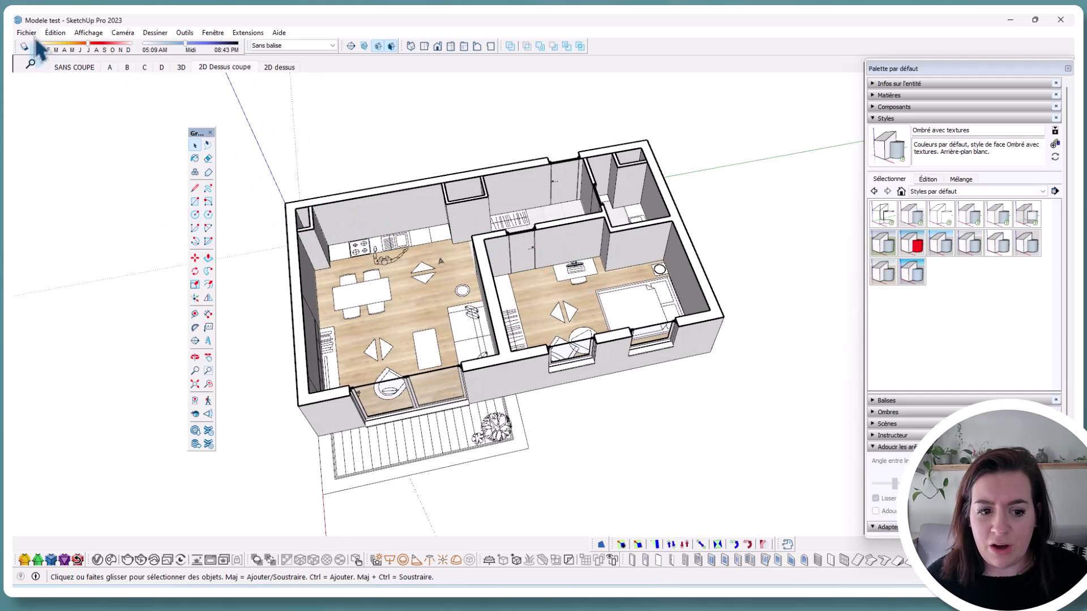
click(195, 445)
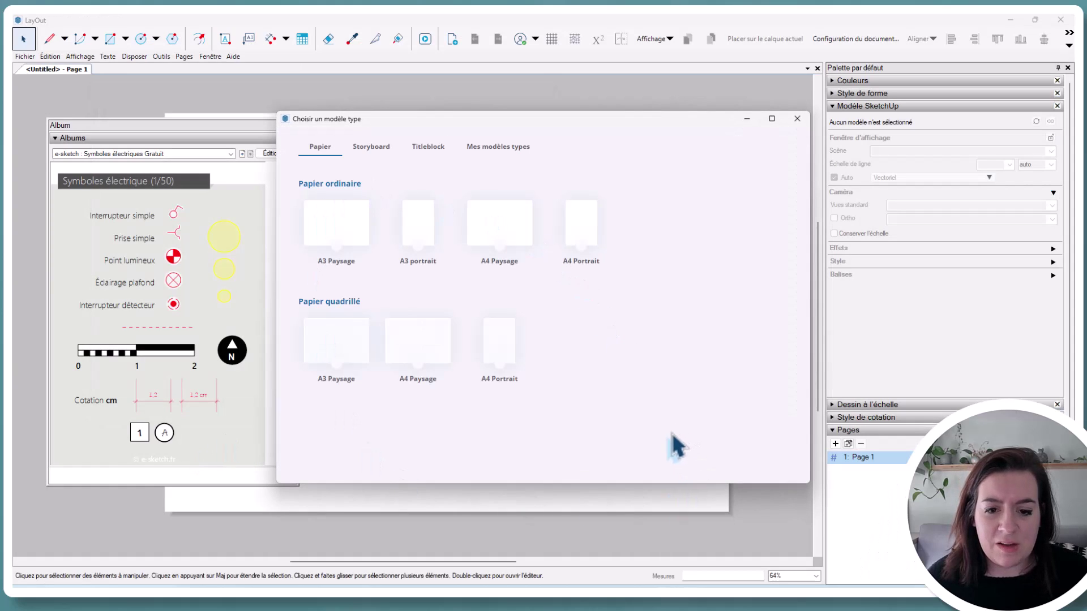
click(337, 229)
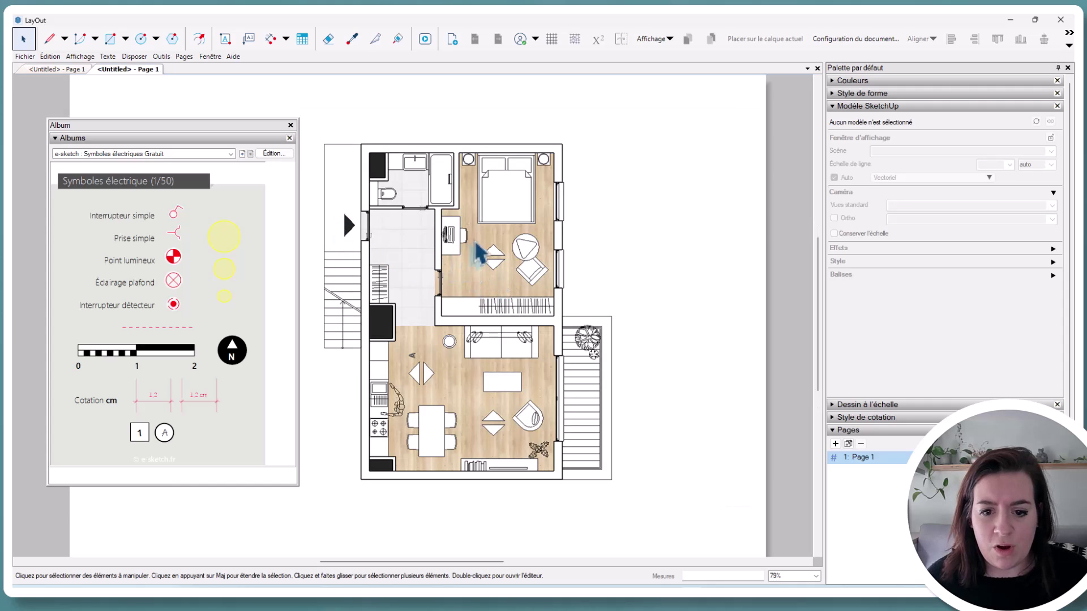
- Orbit the model inside the floor plan viewport to an angled 3D view of the apartment
scroll(505, 317, down, 2)
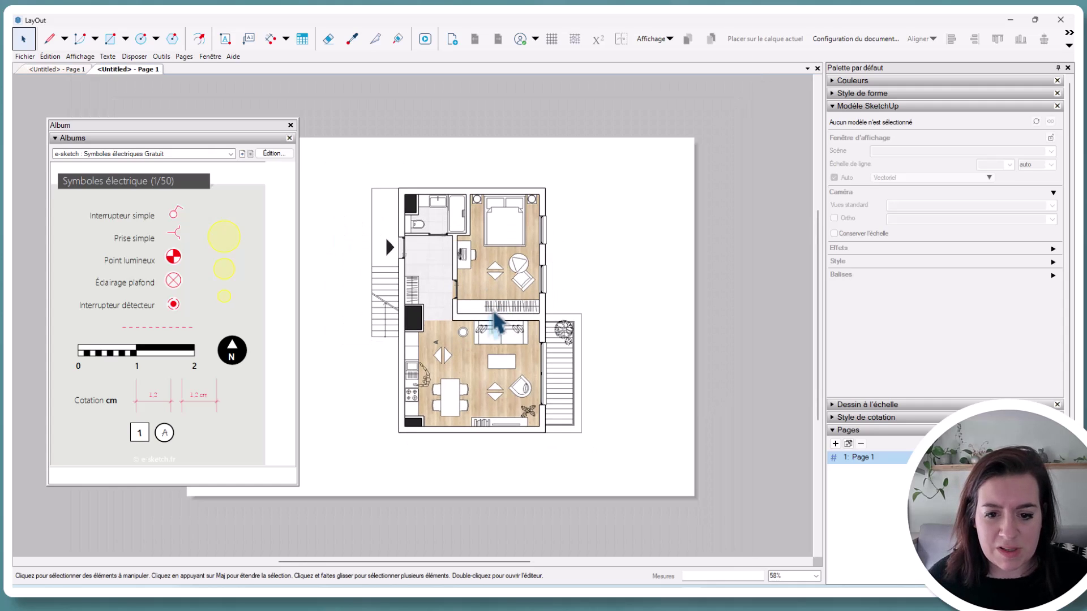
click(484, 373)
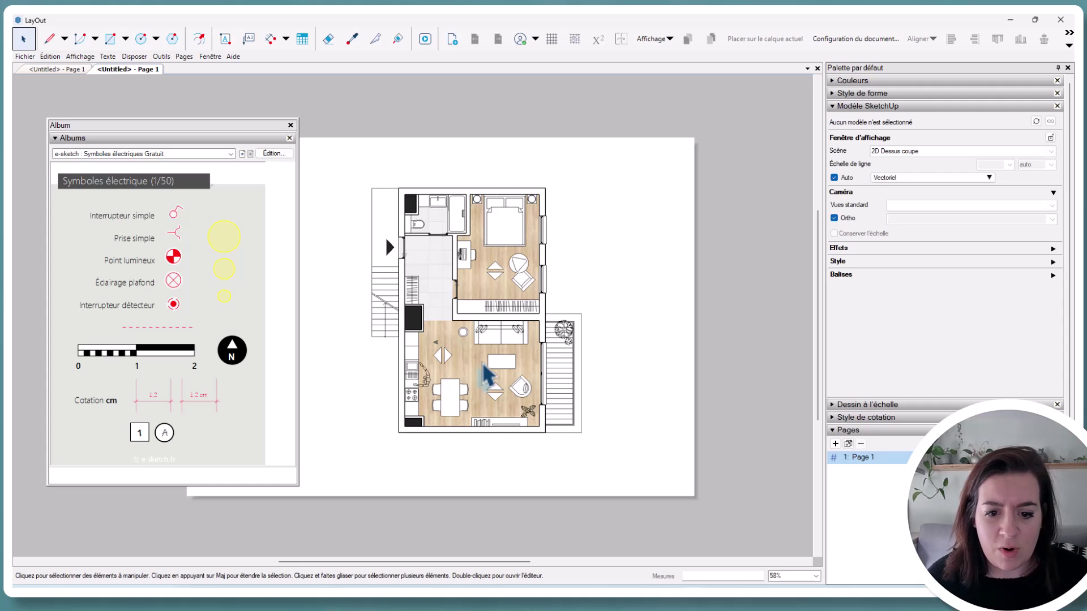
mouse_move(467, 410)
middle_down()
mouse_move(536, 331)
mouse_move(545, 284)
mouse_move(551, 355)
middle_up()
right_click(553, 356)
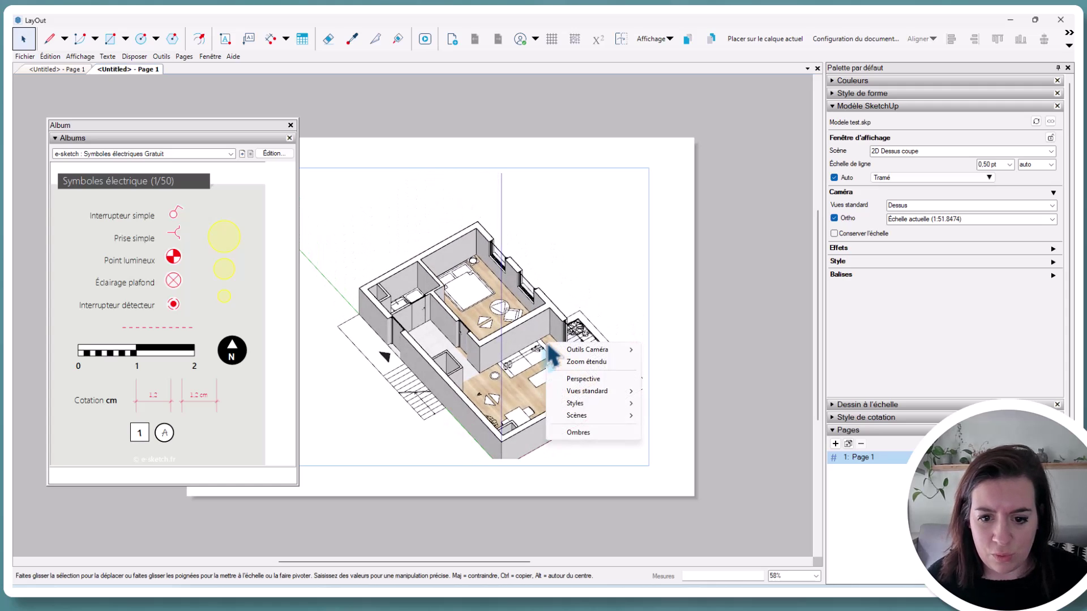
click(563, 408)
click(756, 172)
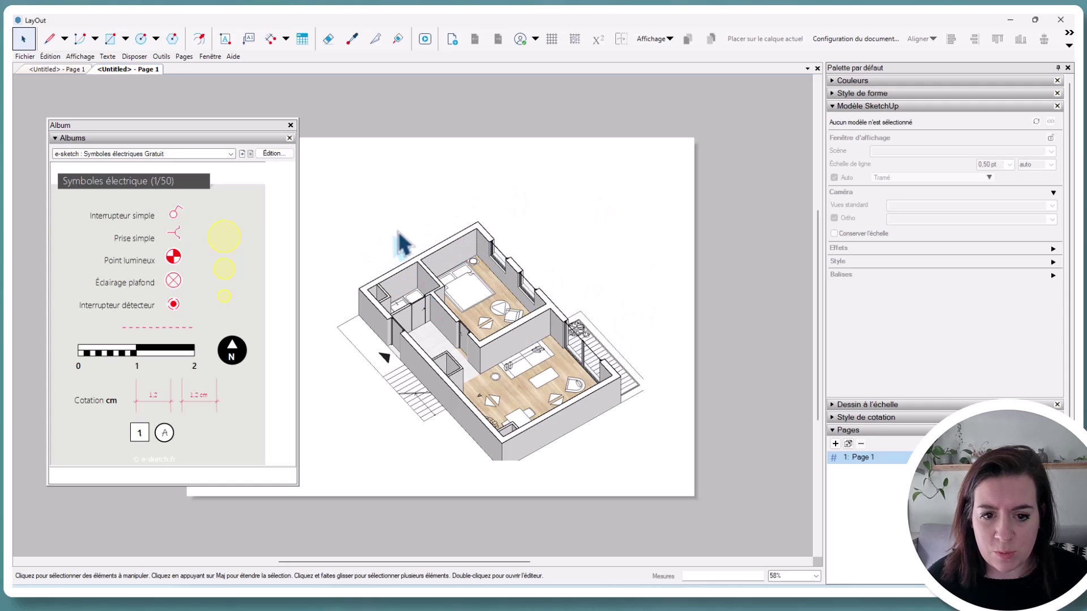
- Review the viewport's scale options and switch its perspective projection on and back off
click(442, 265)
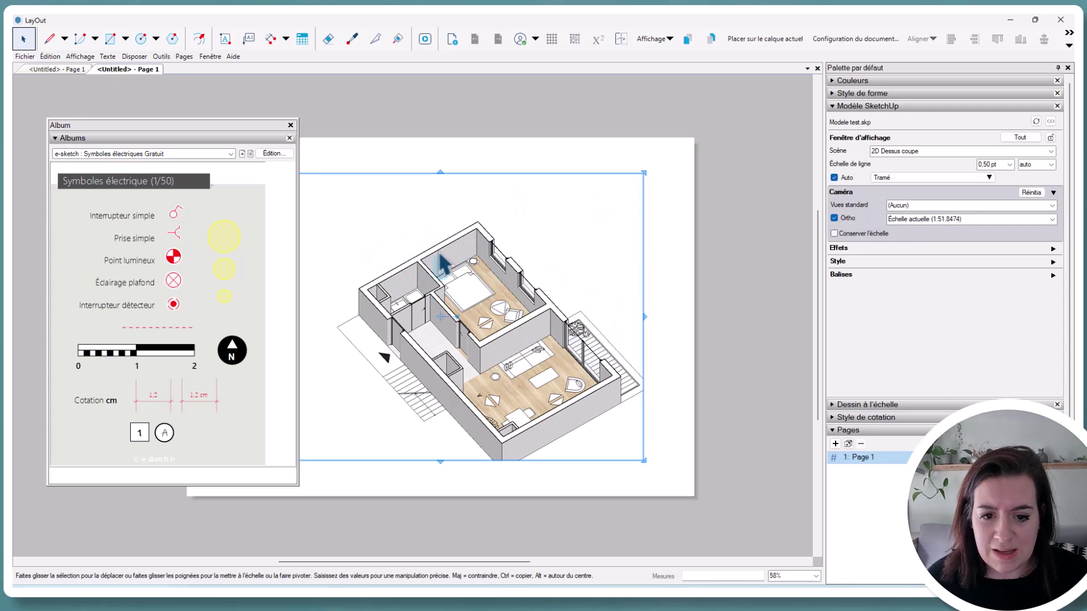
right_click(486, 321)
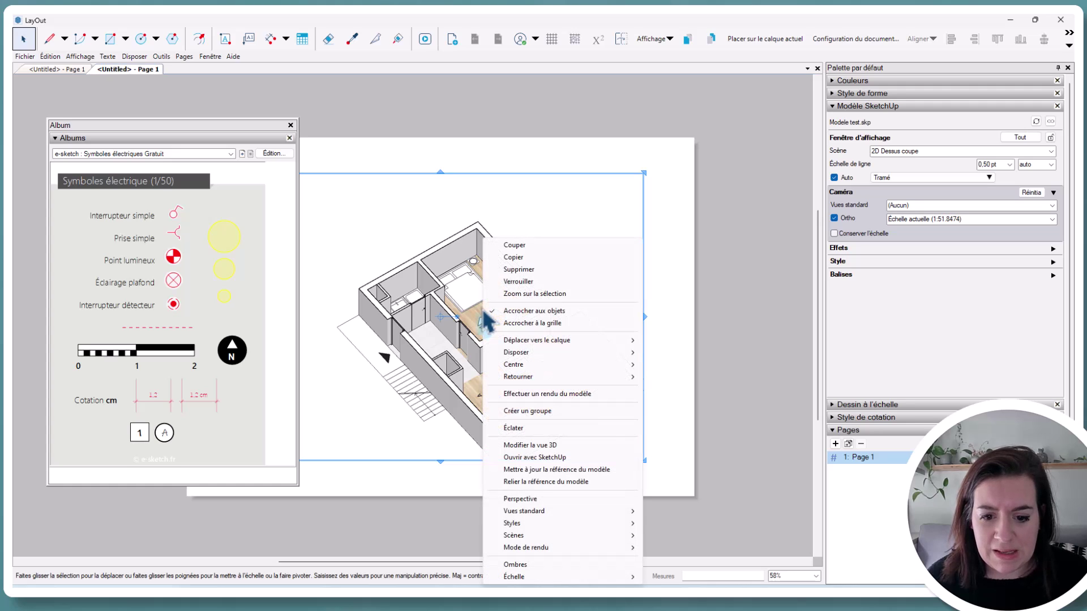
mouse_move(525, 581)
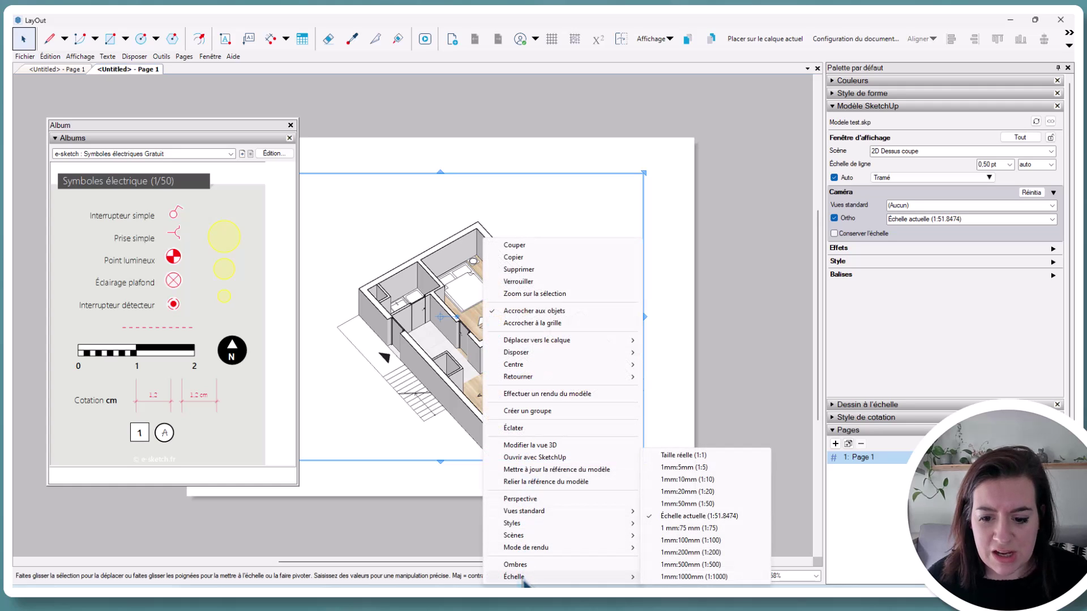
click(513, 501)
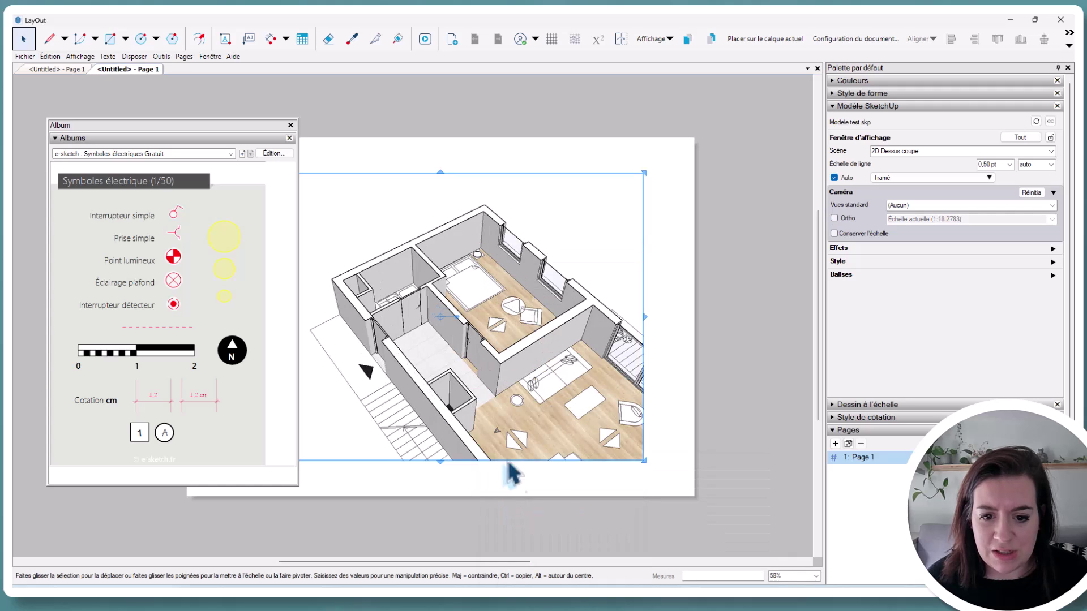
right_click(486, 318)
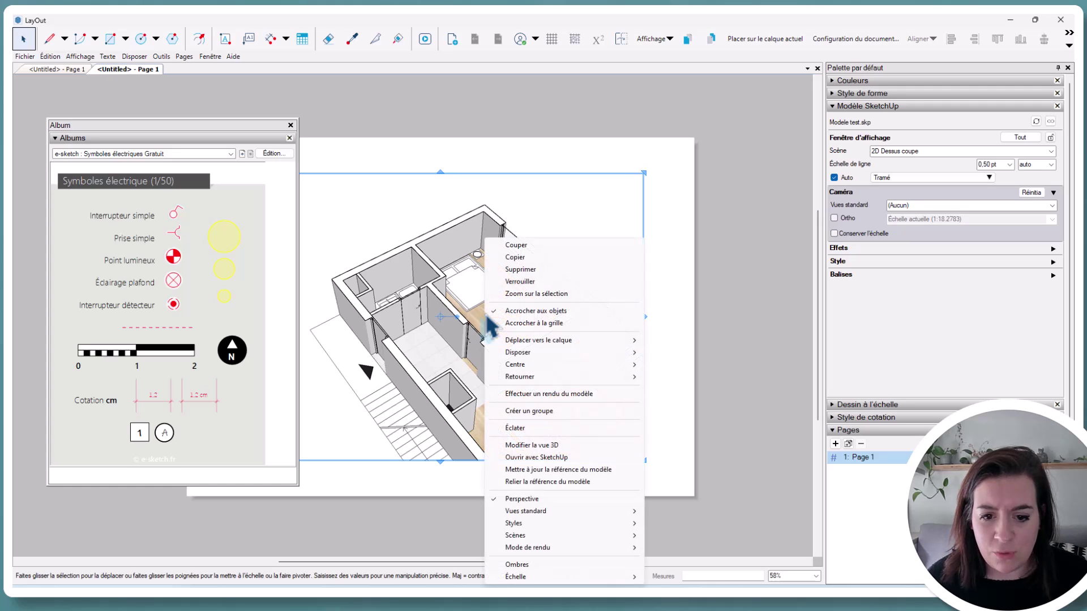
click(510, 499)
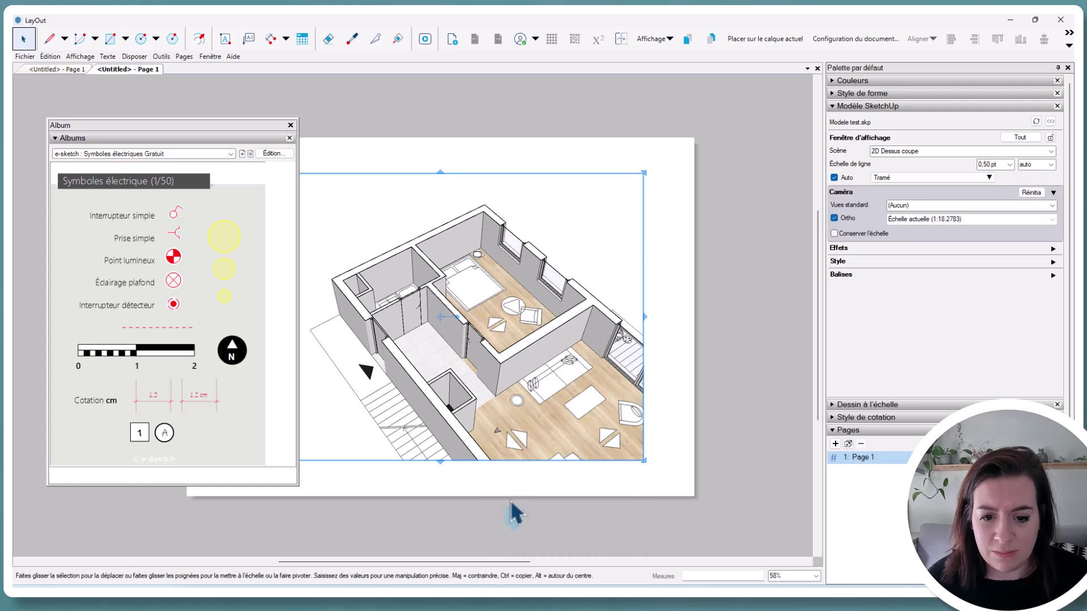
- Set the scale of the apartment viewport to 1mm:50mm (1:50)
right_click(501, 325)
mouse_move(532, 578)
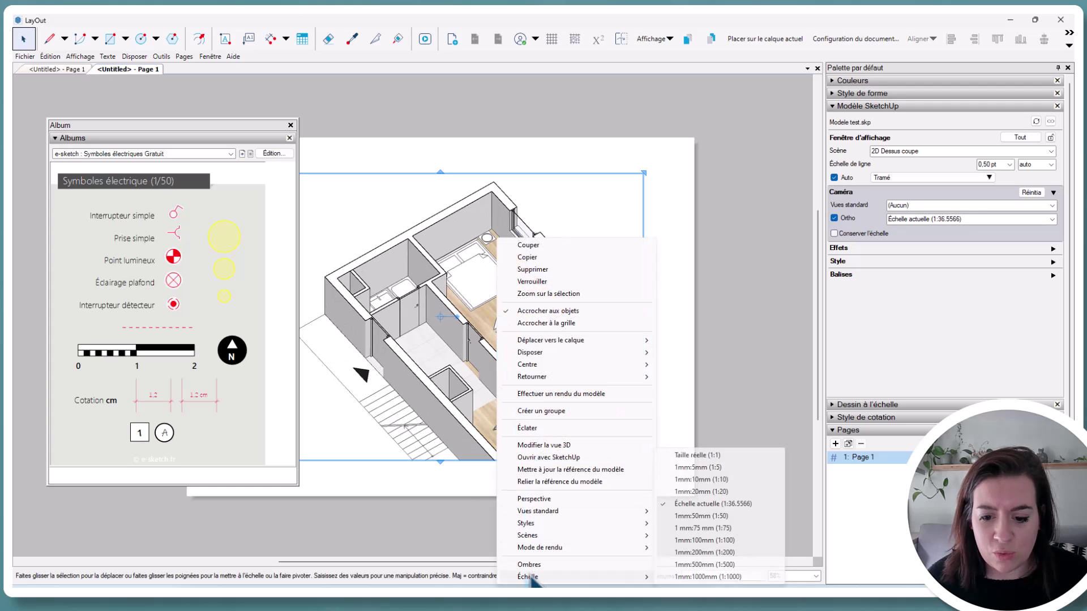
click(708, 517)
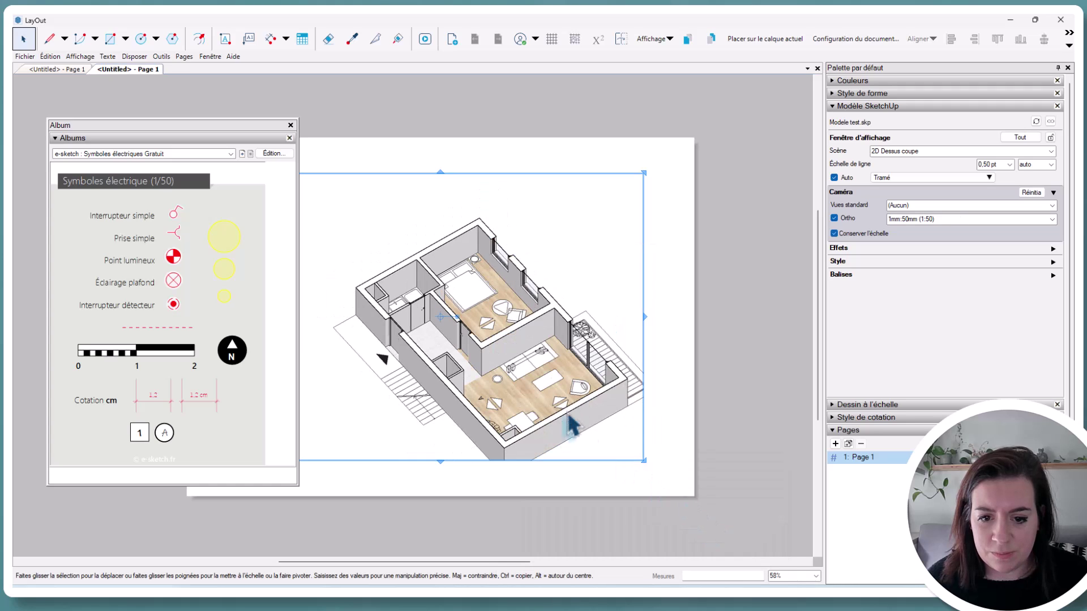
- Set the apartment viewport to the standard top view (Dessus) to show the model as a plan
right_click(532, 343)
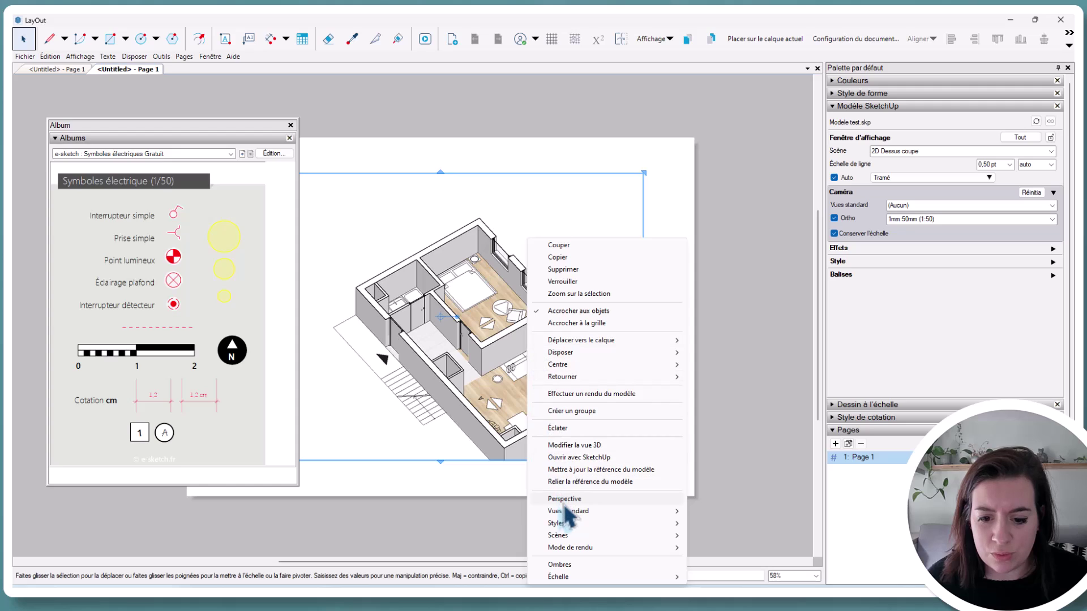
mouse_move(566, 512)
click(735, 417)
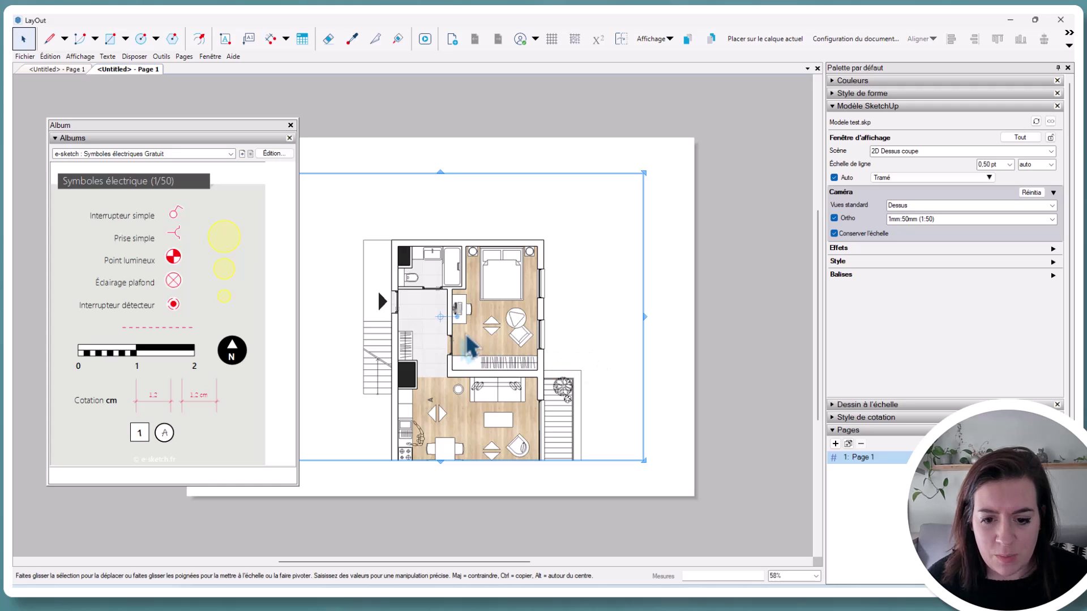
click(772, 273)
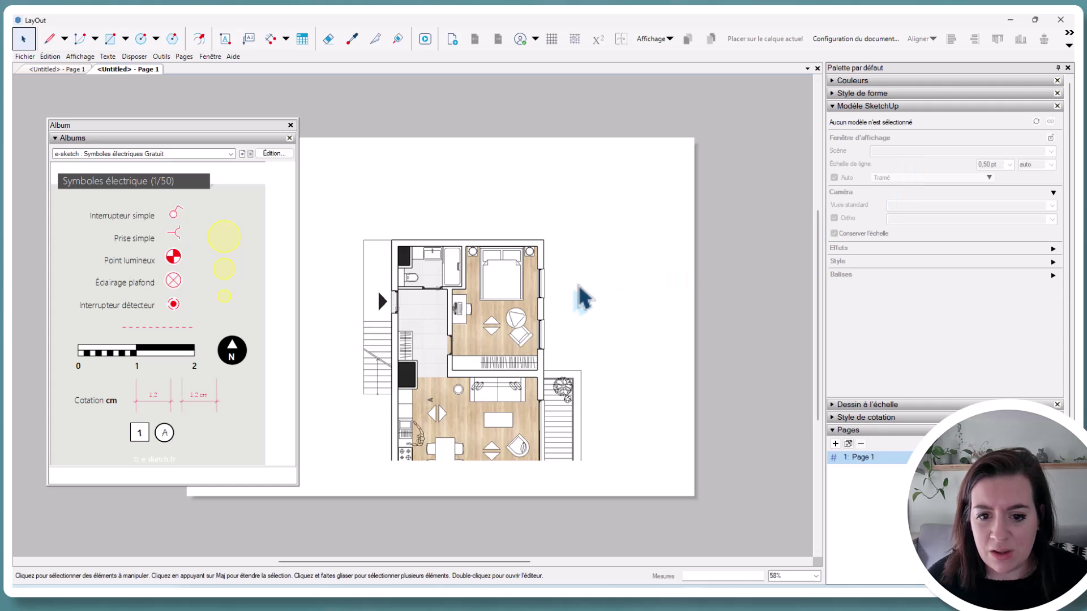
- Switch the apartment viewport's Ortho projection off and back on, then set its scale to 1mm:50mm (1:50)
click(541, 306)
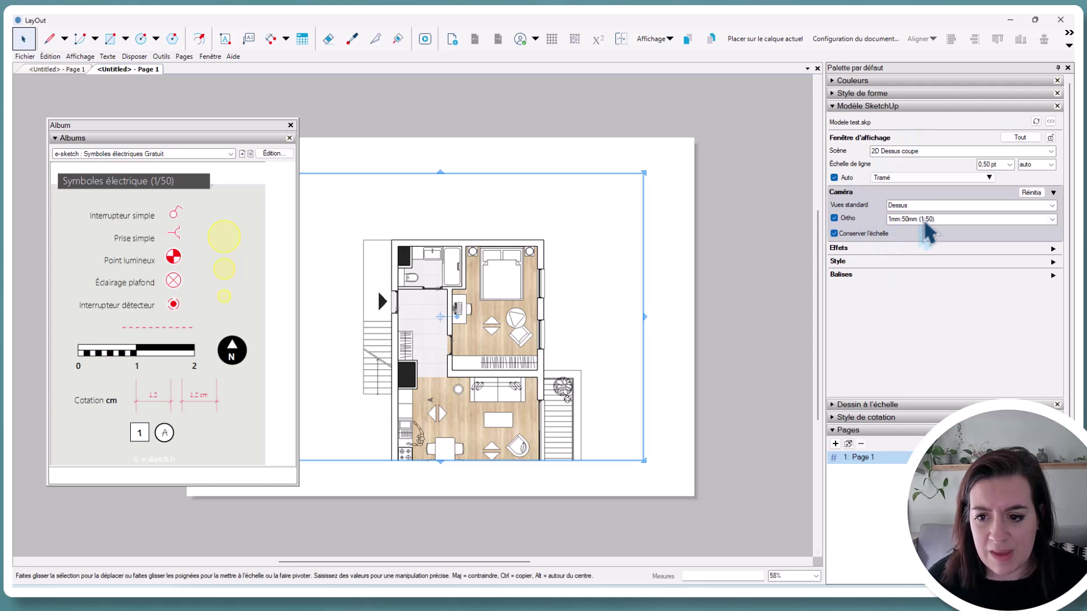
click(836, 219)
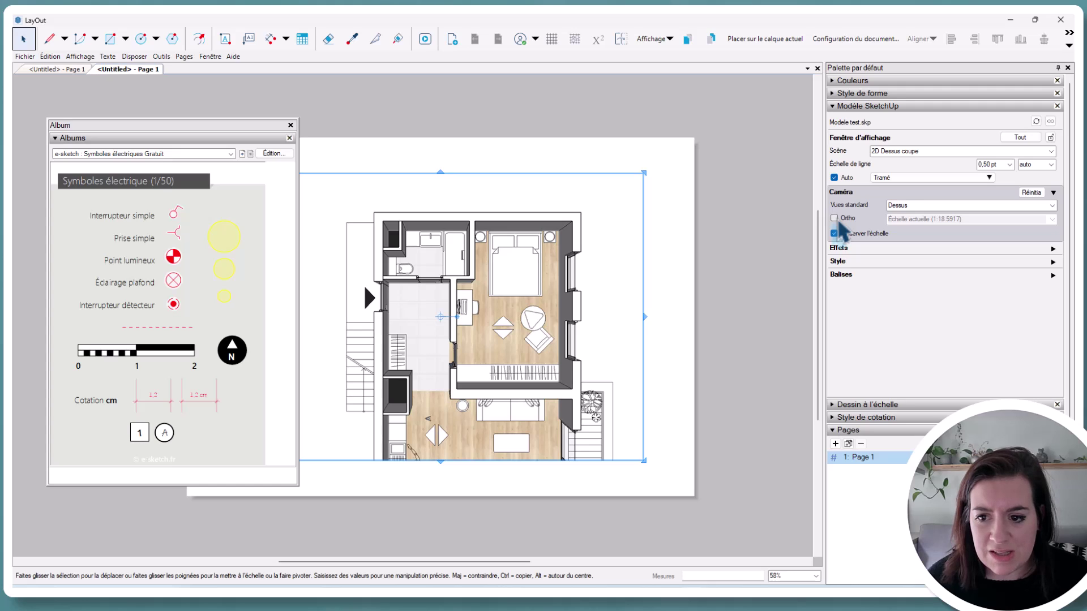
click(836, 219)
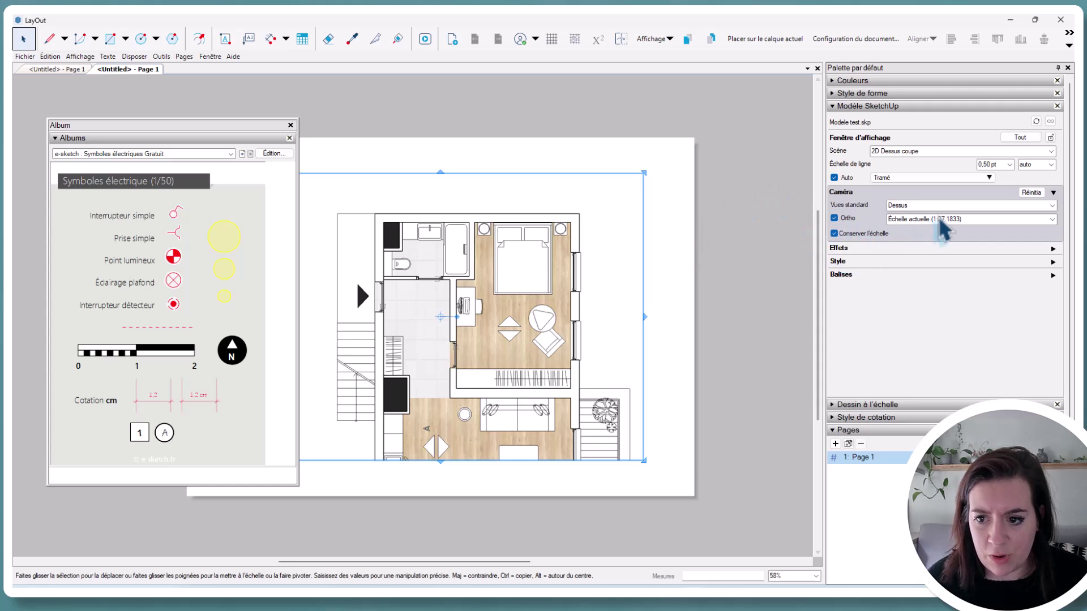
click(1052, 220)
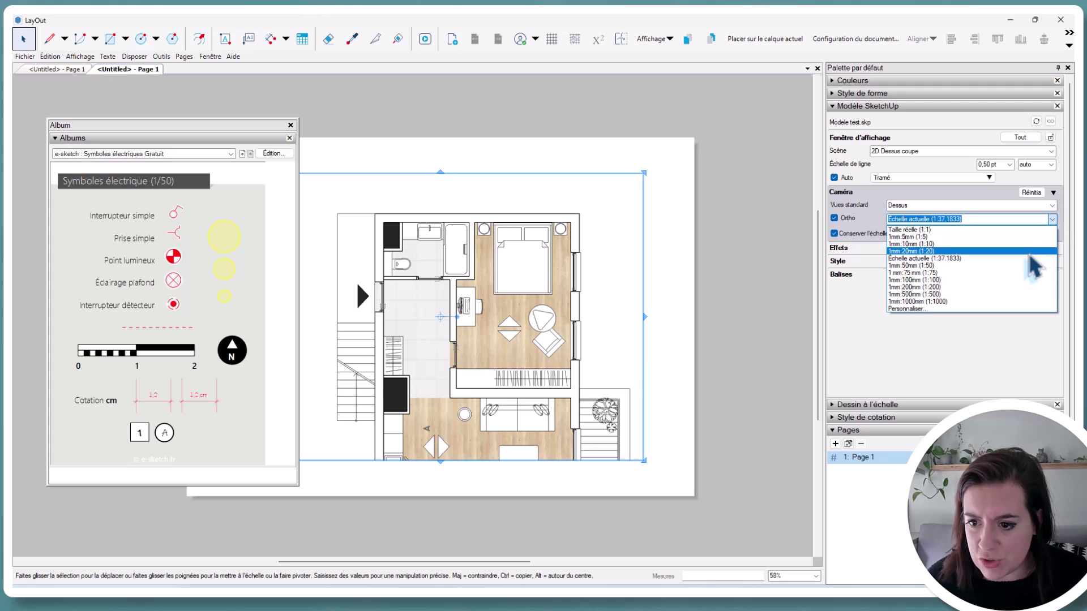
click(1011, 265)
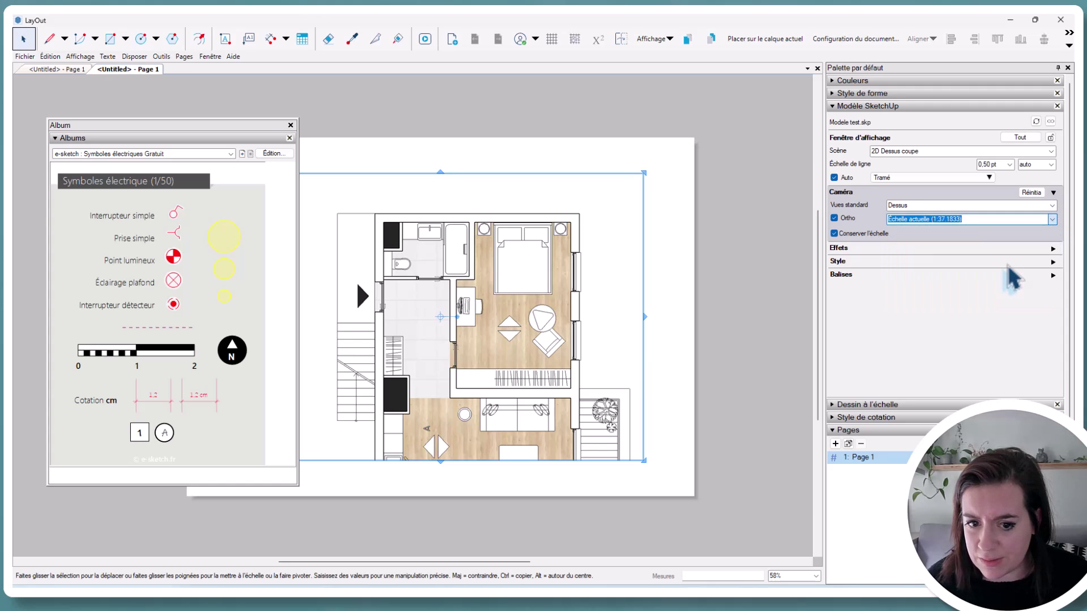
- Reposition the apartment viewport on the page and resize its frame so it encloses the whole floor plan
drag(514, 384, 570, 341)
drag(497, 419, 494, 486)
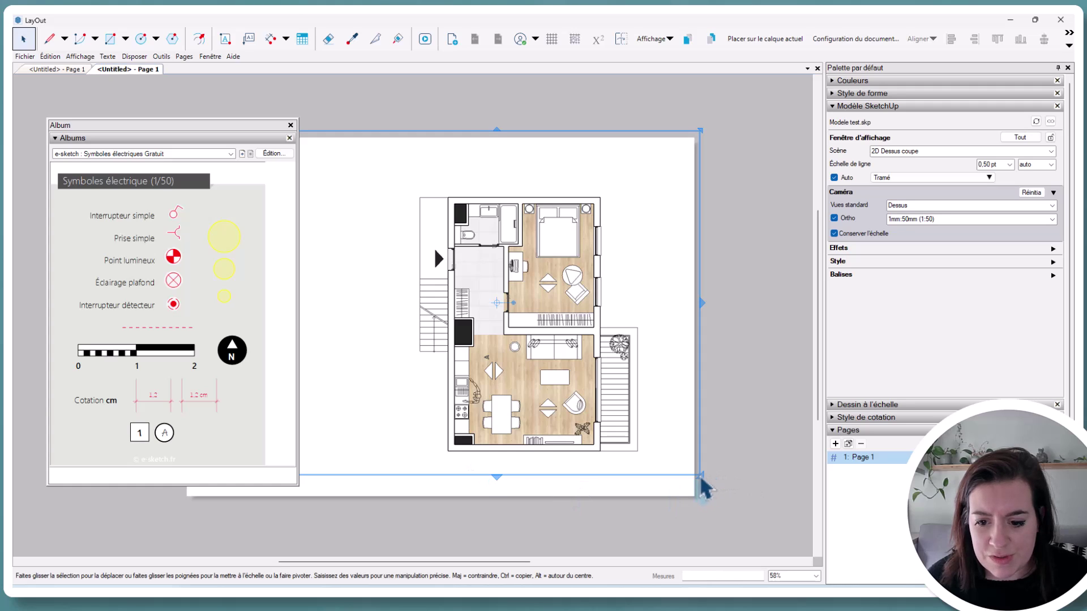
drag(705, 481, 779, 531)
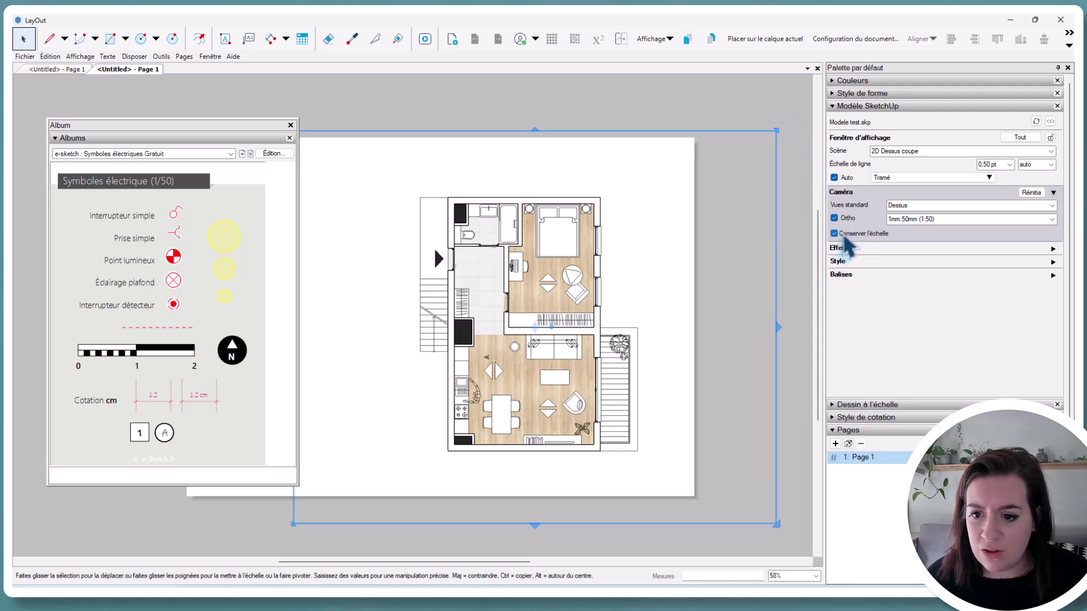
drag(779, 327, 666, 333)
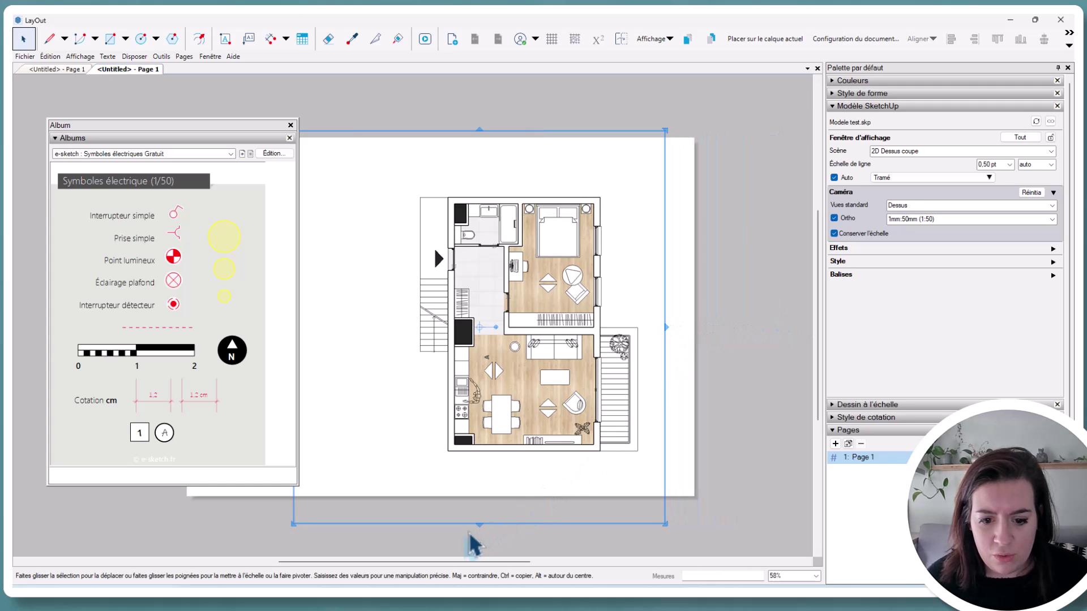
drag(479, 525, 483, 474)
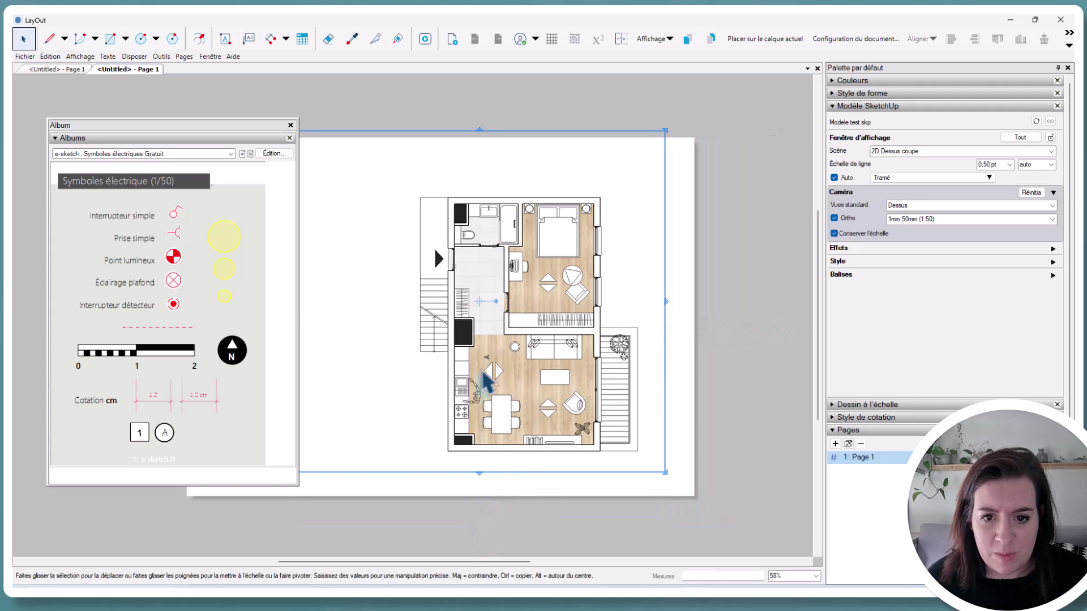
drag(482, 136, 477, 166)
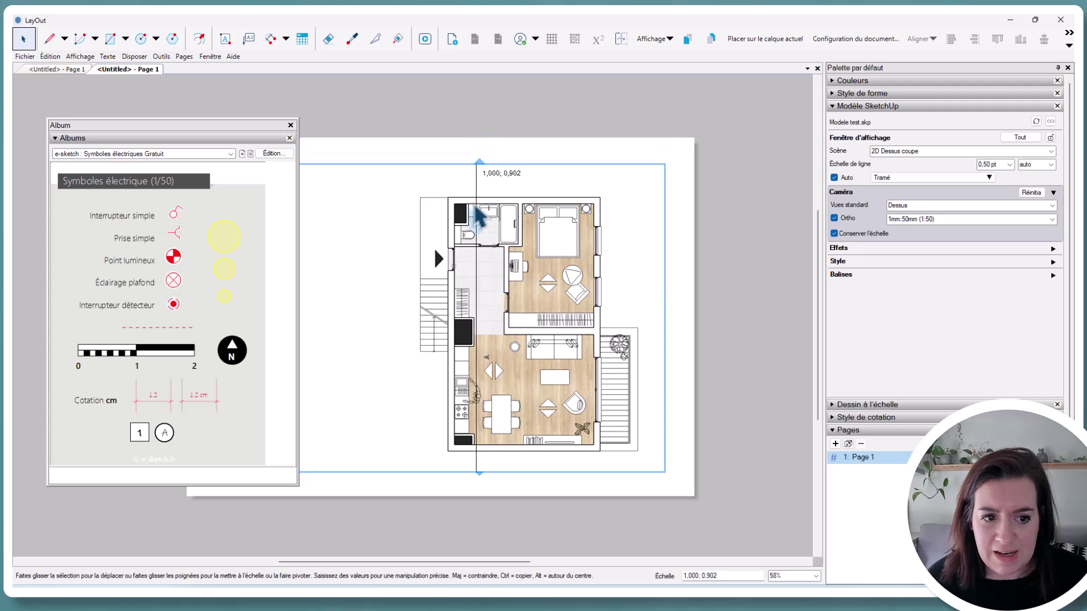
key(Escape)
- Move the floating Album palette further away from the floor plan
scroll(578, 335, down, 2)
middle_drag(509, 389, 584, 397)
scroll(568, 374, up, 2)
drag(199, 129, 160, 117)
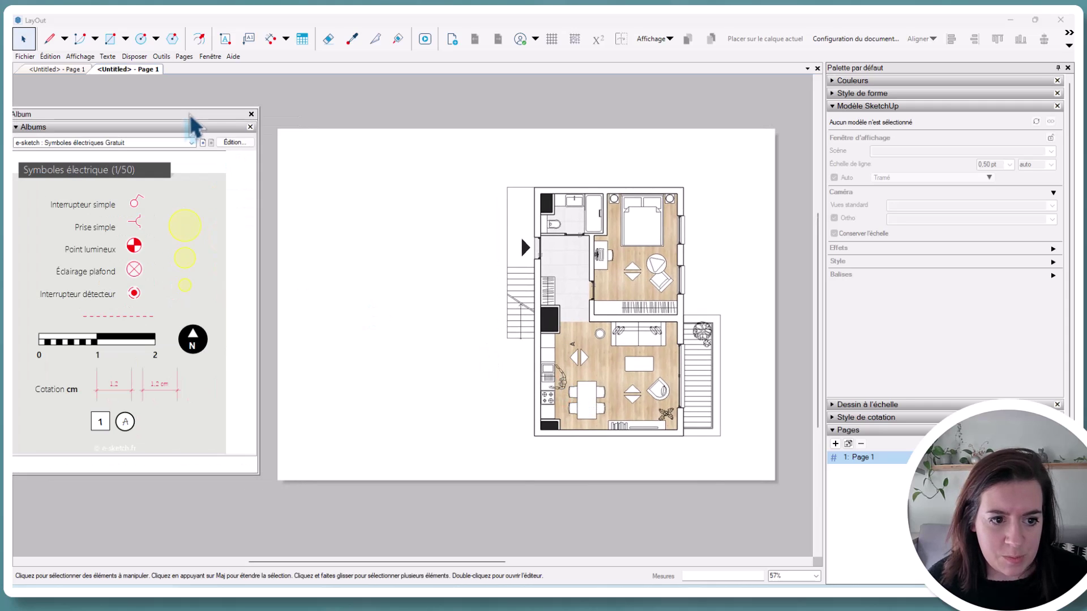
scroll(648, 368, up, 2)
middle_drag(648, 369, 501, 402)
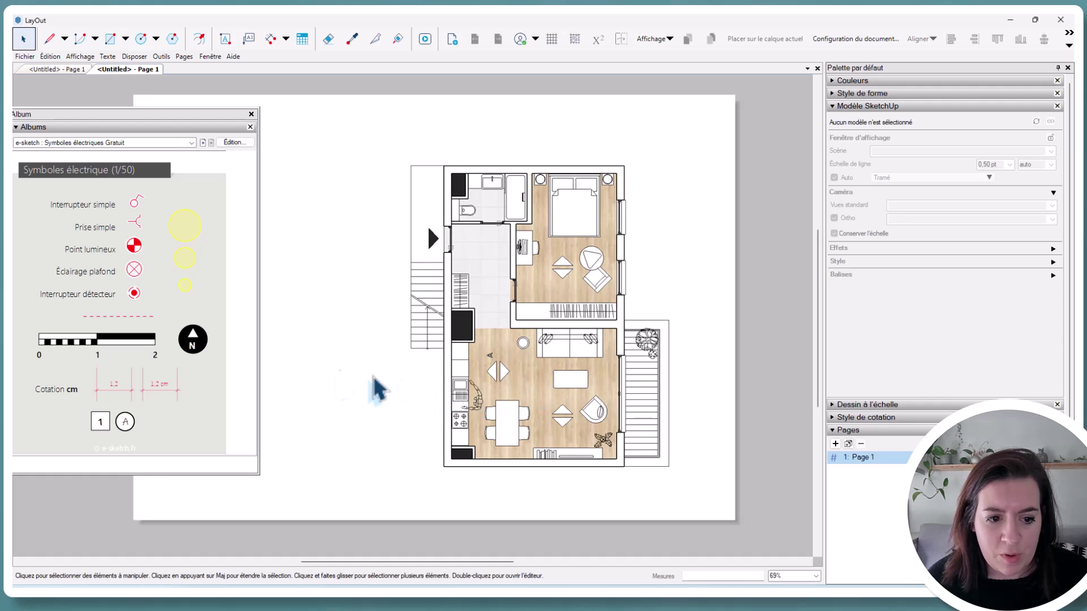
- Place the graphic scale bar and the north arrow symbol from the album below the floor plan's lower-left corner
click(132, 342)
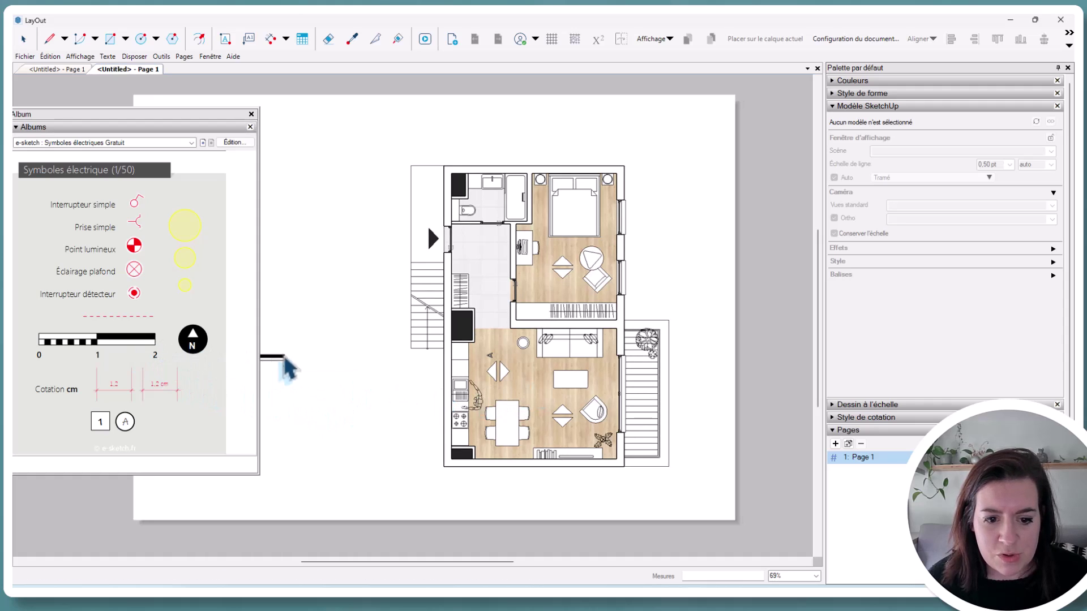
click(402, 485)
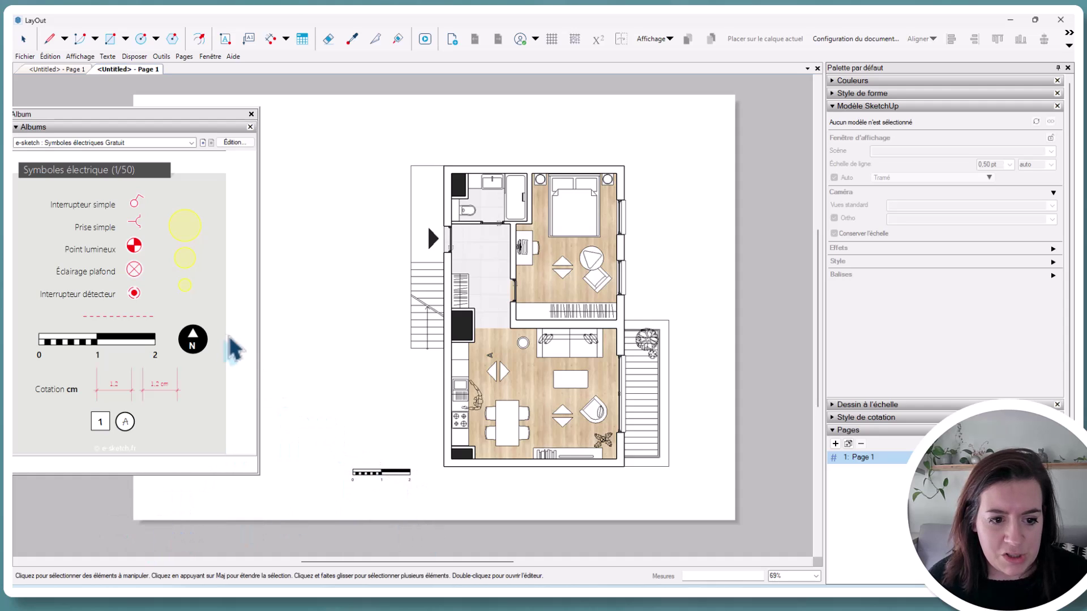
click(197, 343)
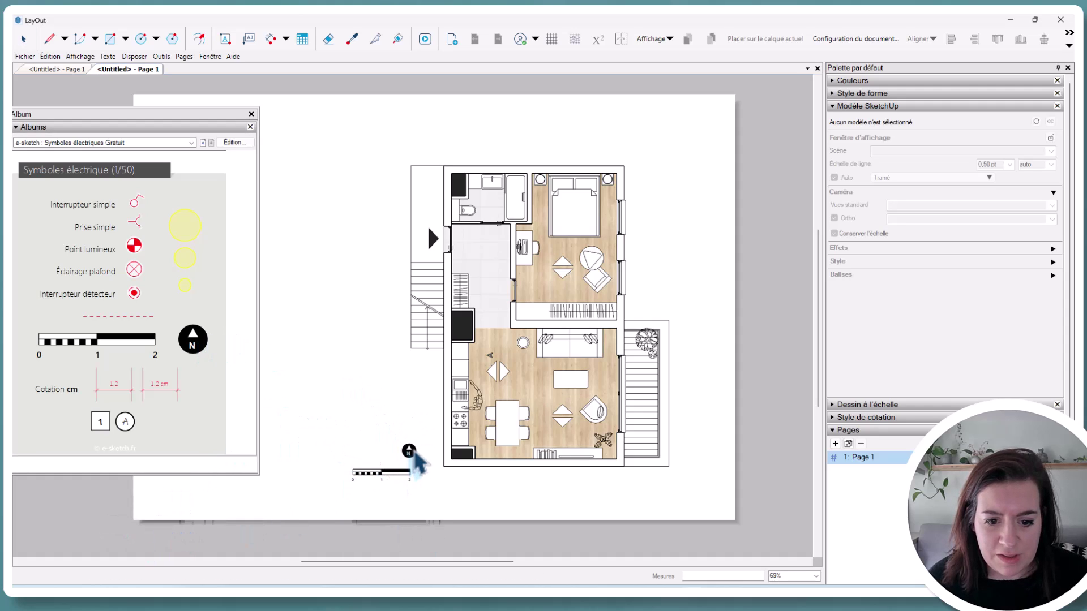
click(437, 494)
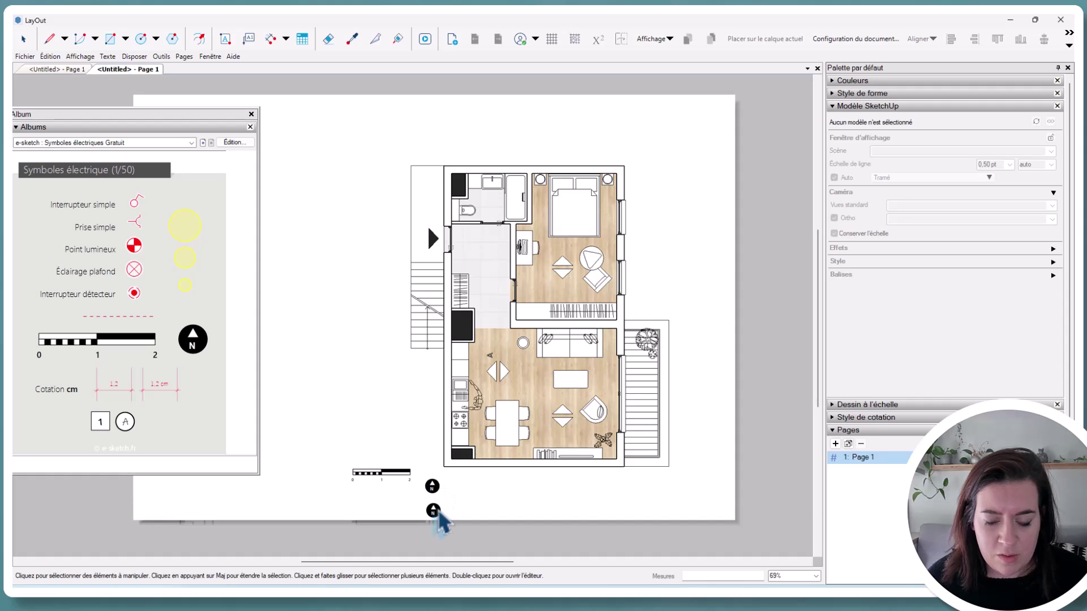
scroll(440, 509, up, 5)
key(Escape)
- Rotate the north arrow symbol counterclockwise so it points diagonally to the upper left
click(430, 457)
scroll(427, 460, up, 4)
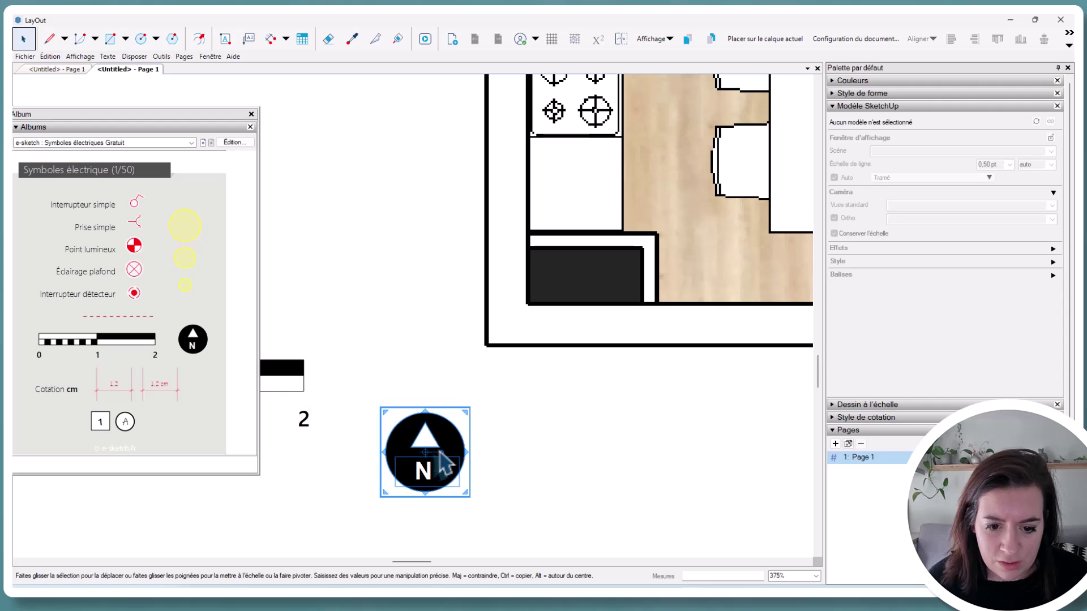
drag(444, 451, 463, 440)
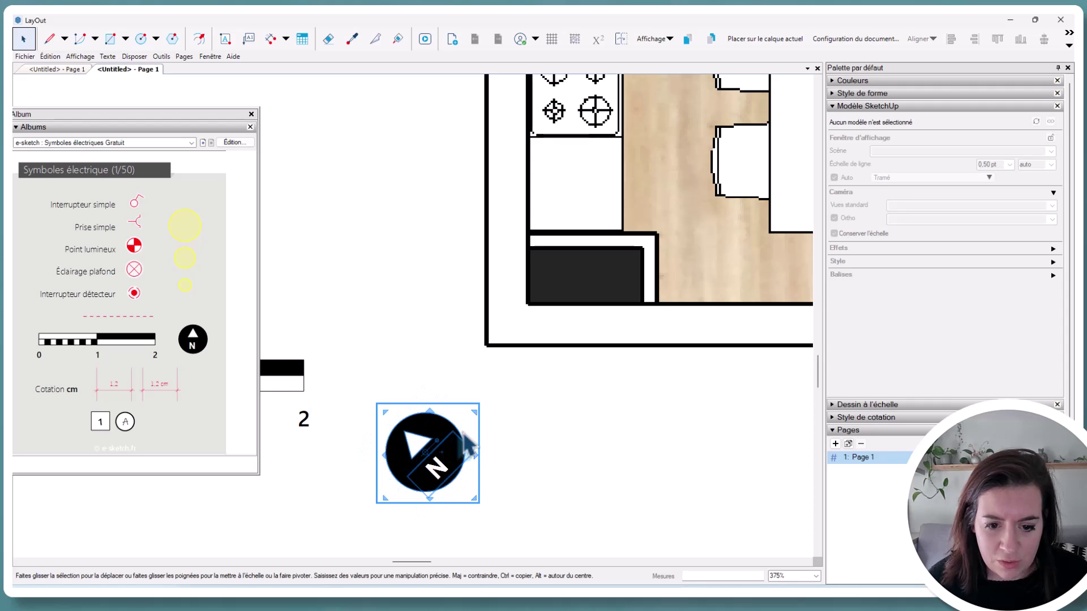
click(529, 449)
- Place yellow light halo symbols on both bedside lamps and at two spots in the living and dining area
scroll(529, 449, down, 7)
scroll(488, 449, down, 2)
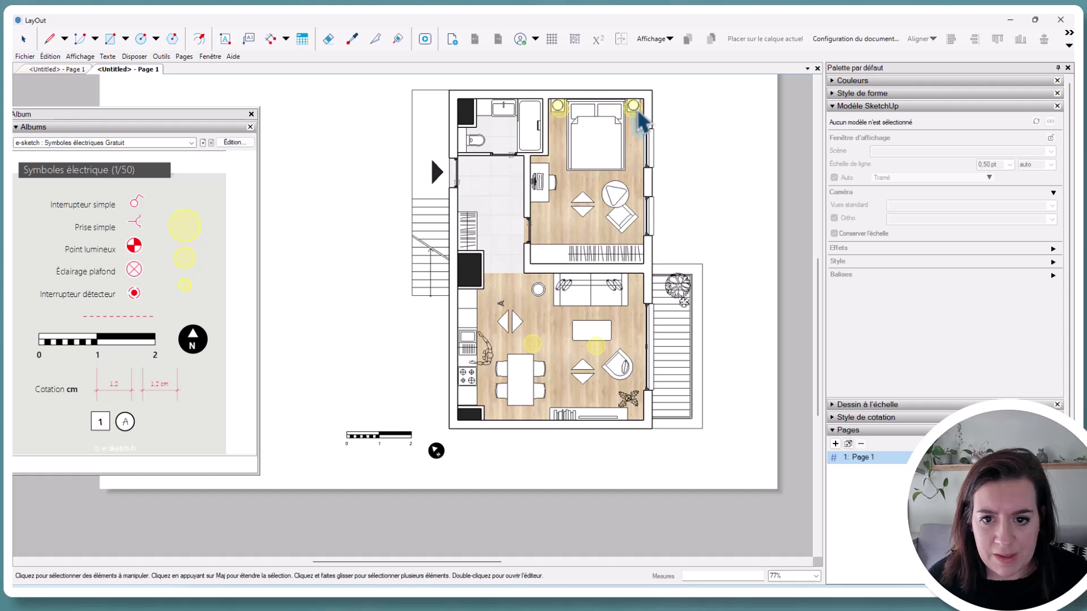
key(space)
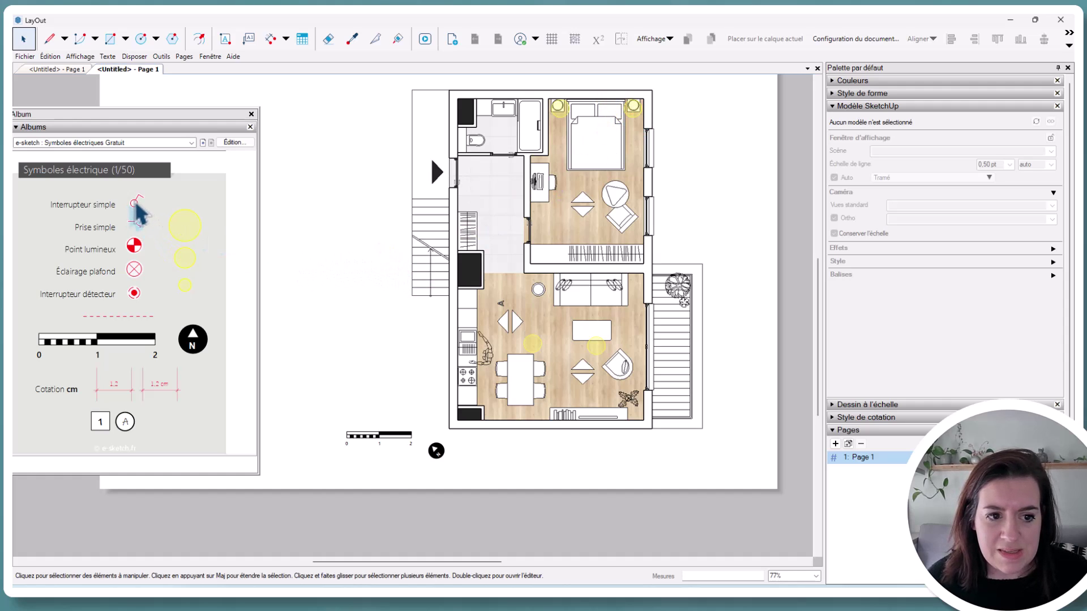
- Place one Interrupteur simple symbol on the hallway wall just beside the entrance door
drag(136, 205, 468, 189)
scroll(468, 189, up, 5)
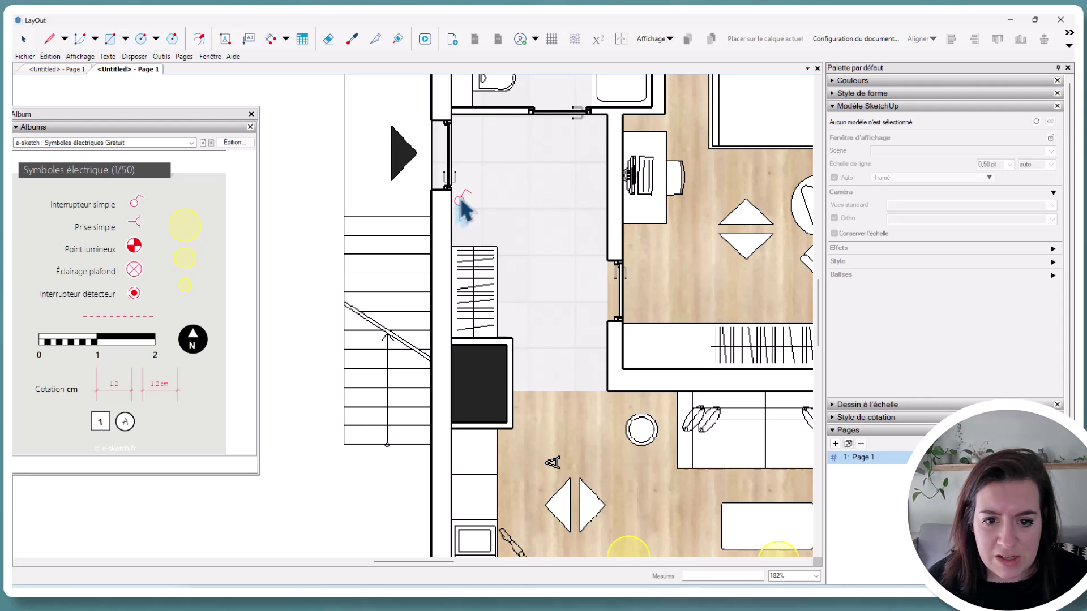
scroll(462, 201, down, 5)
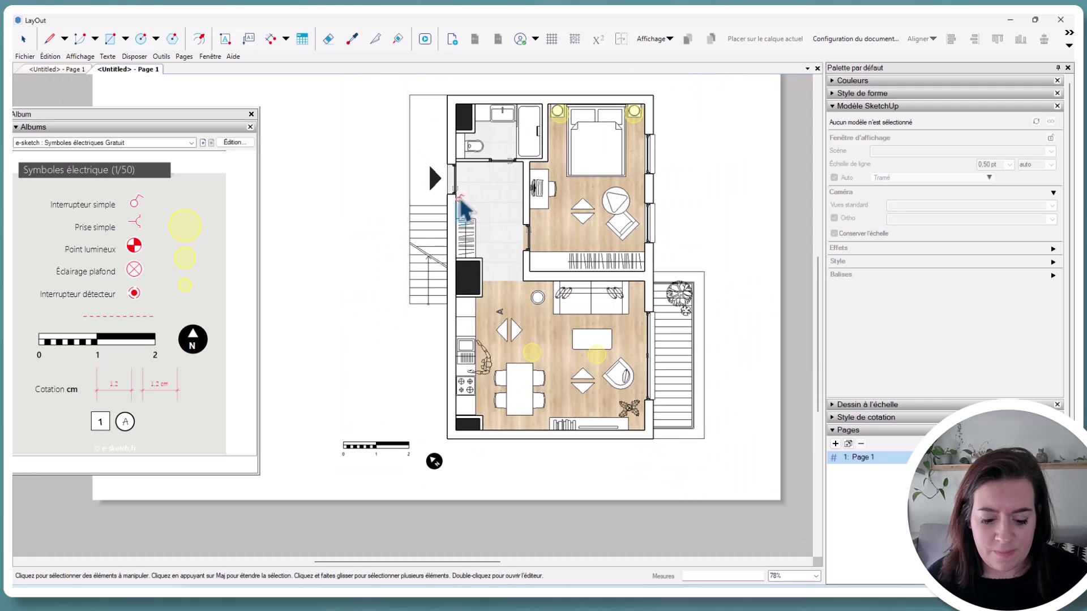
key(space)
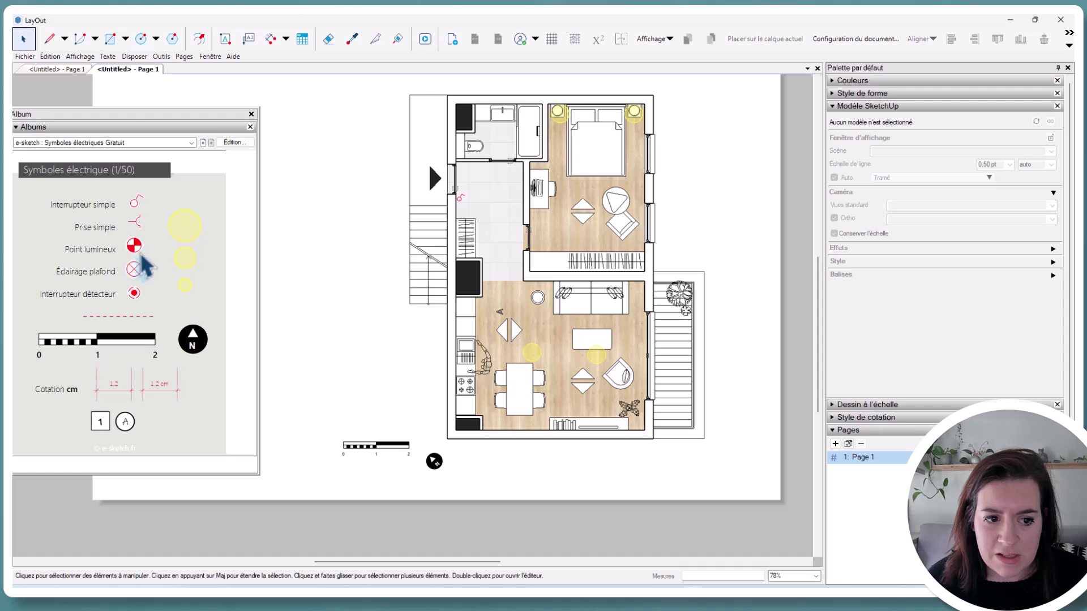
- Place three Point lumineux symbols one below the other along the hallway
drag(141, 259, 492, 209)
scroll(524, 235, up, 5)
click(489, 172)
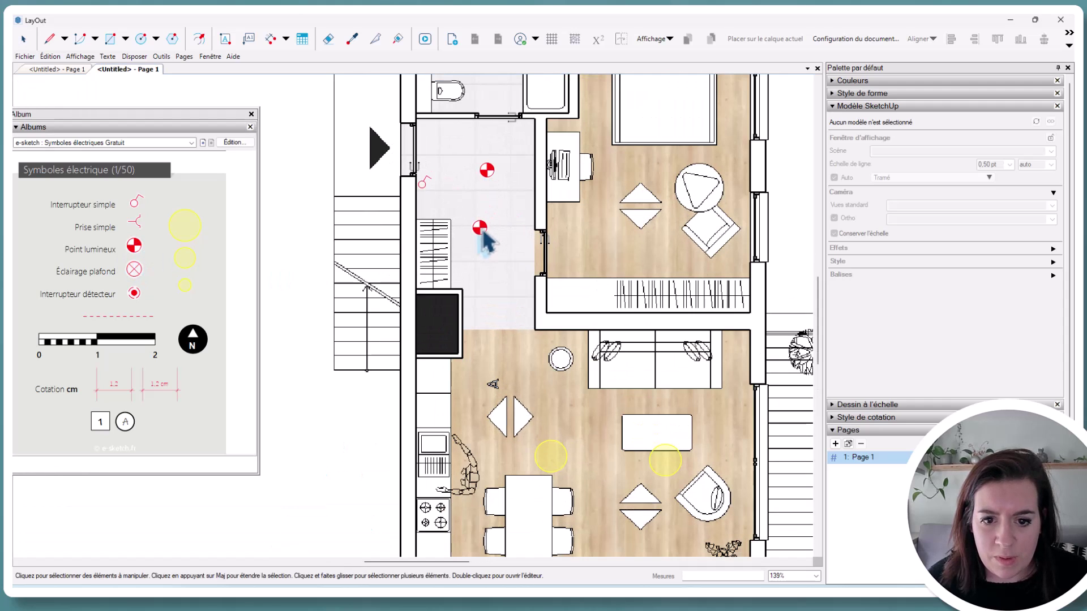
click(505, 241)
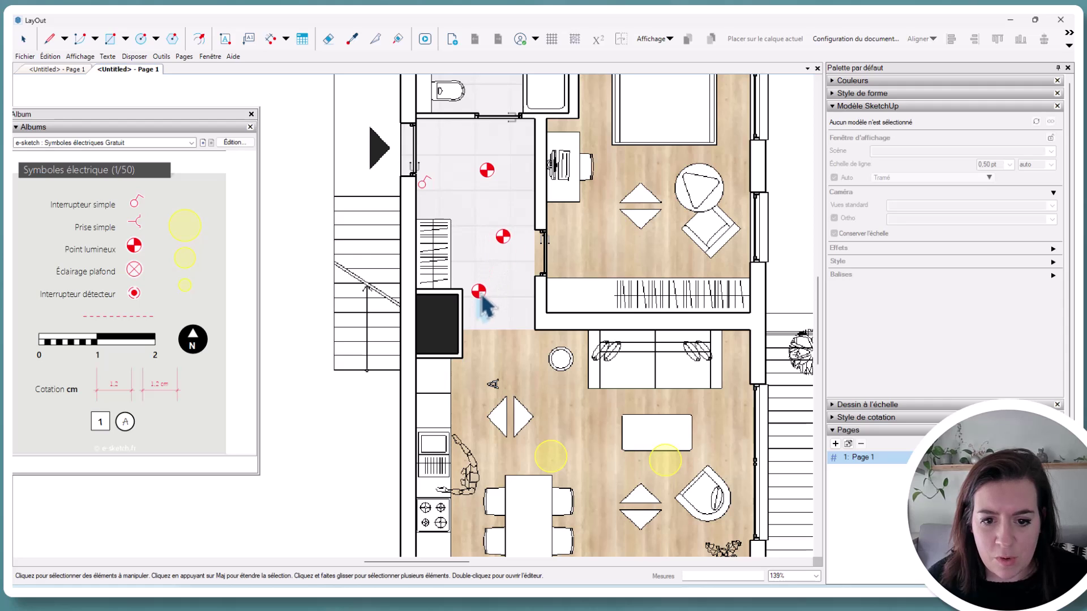
click(487, 297)
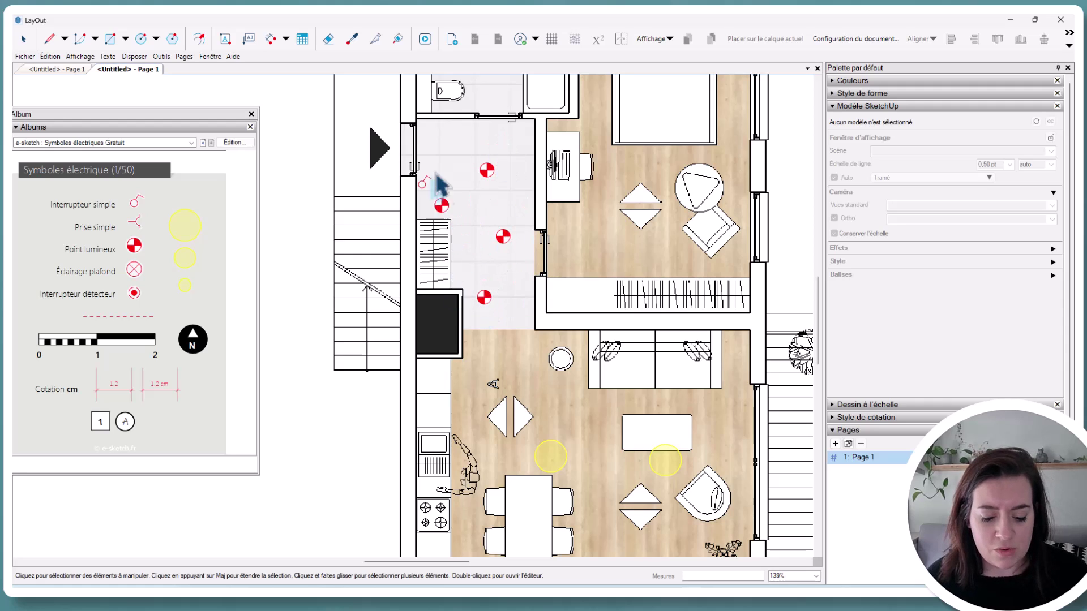
key(Escape)
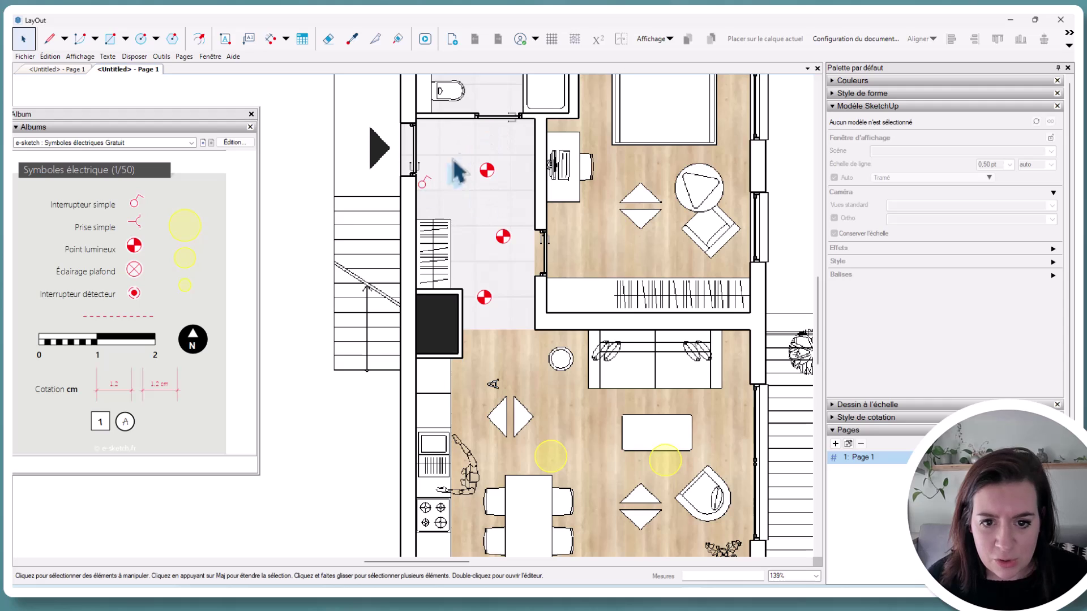
- Space the three hallway Point lumineux symbols evenly in the vertical direction
click(488, 171)
shift+click(503, 238)
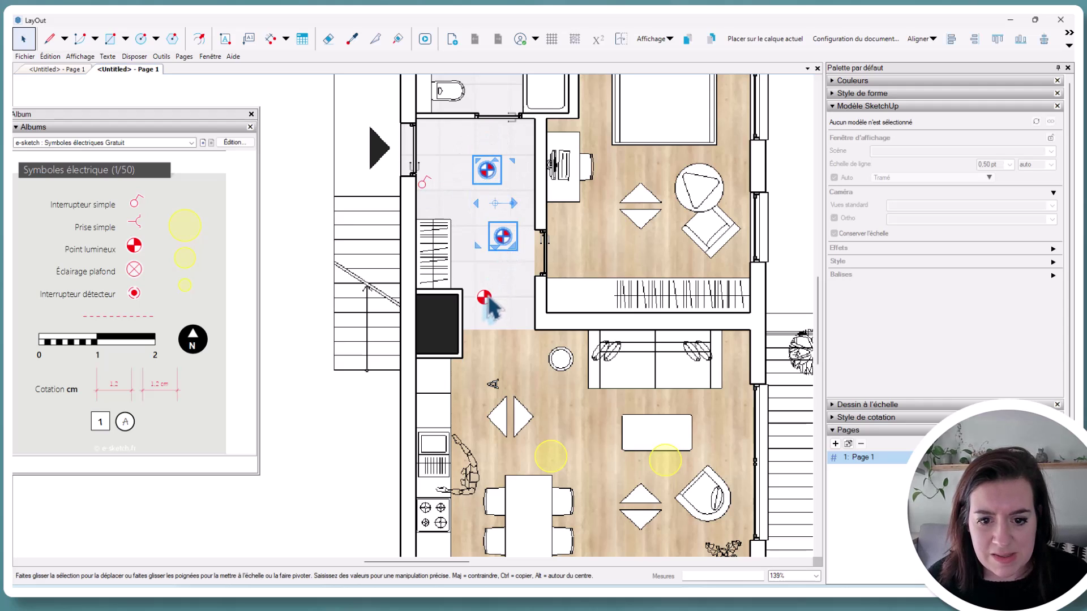
shift+click(486, 299)
right_click(502, 236)
mouse_move(552, 365)
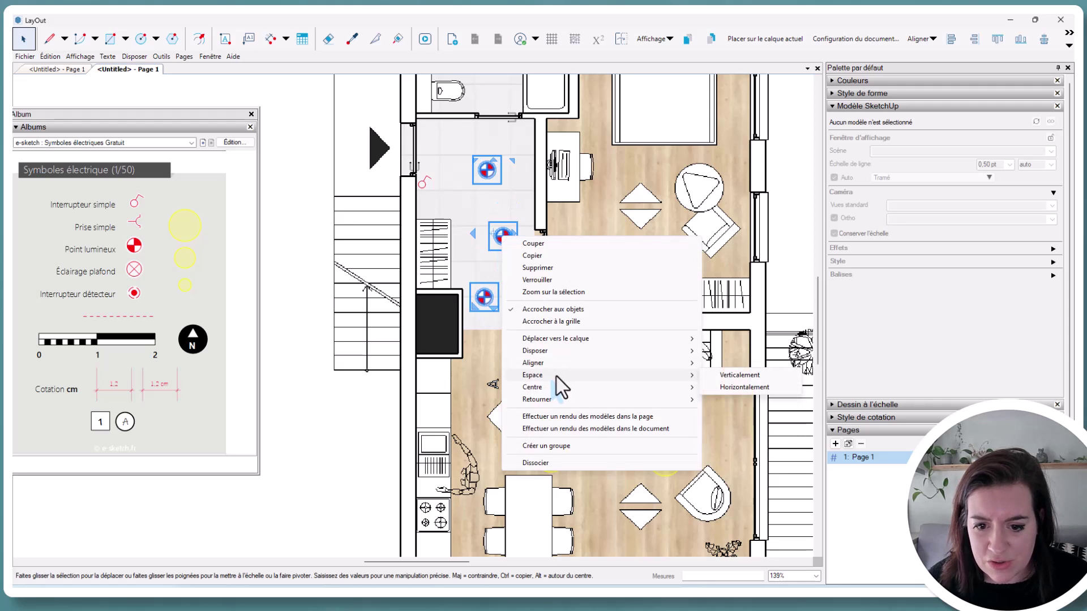
click(735, 375)
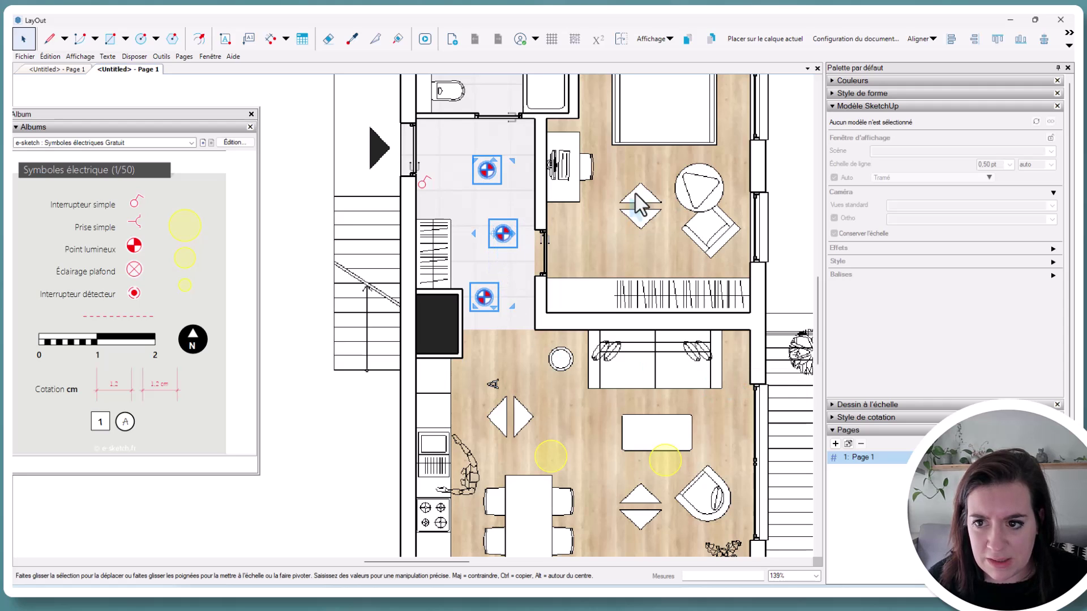
- Left-align the three hallway Point lumineux symbols and shift them together slightly to the right
click(950, 39)
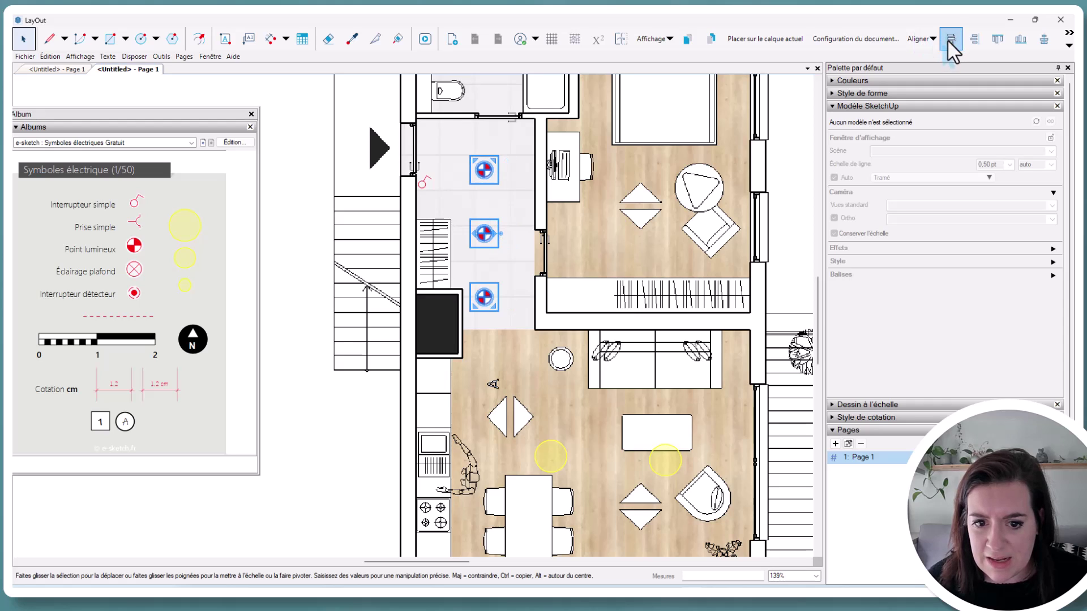
drag(488, 169, 494, 169)
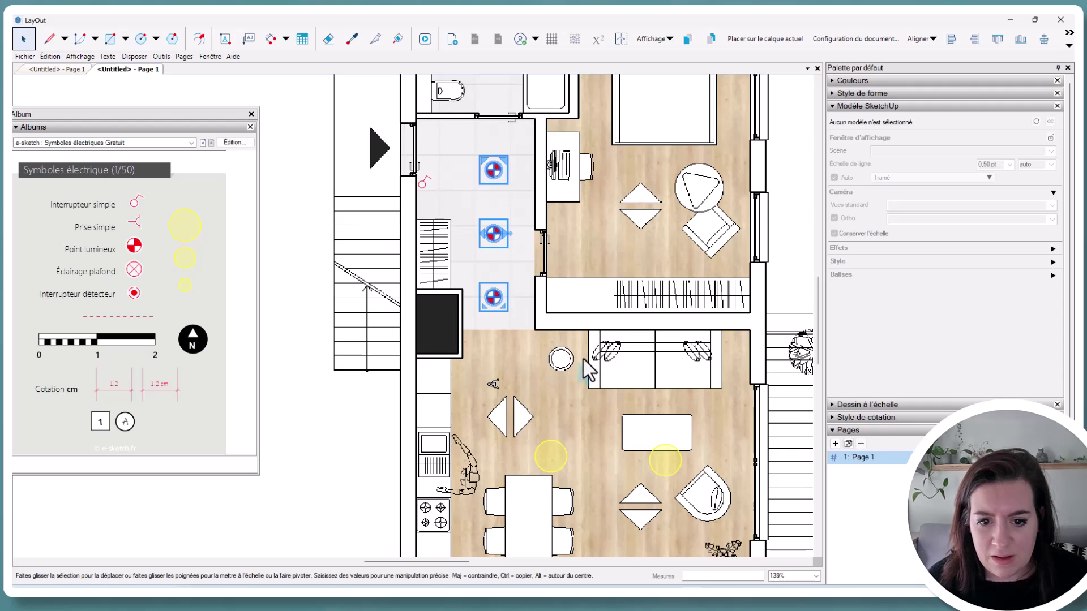
- Draw a trial freehand curve from the staircase across the hallway into the bedroom and delete it
click(317, 348)
scroll(318, 349, down, 1)
mouse_move(318, 349)
middle_down()
mouse_move(429, 344)
mouse_move(408, 347)
middle_up()
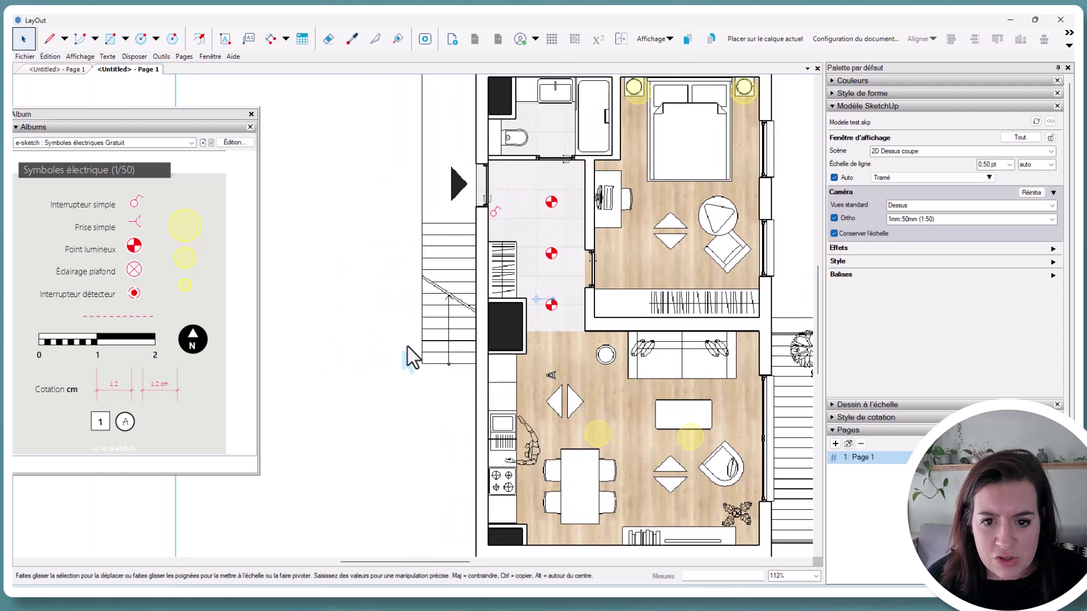
click(50, 38)
click(64, 39)
click(68, 77)
mouse_move(431, 286)
mouse_down()
mouse_move(445, 250)
mouse_move(703, 267)
mouse_move(695, 197)
mouse_up()
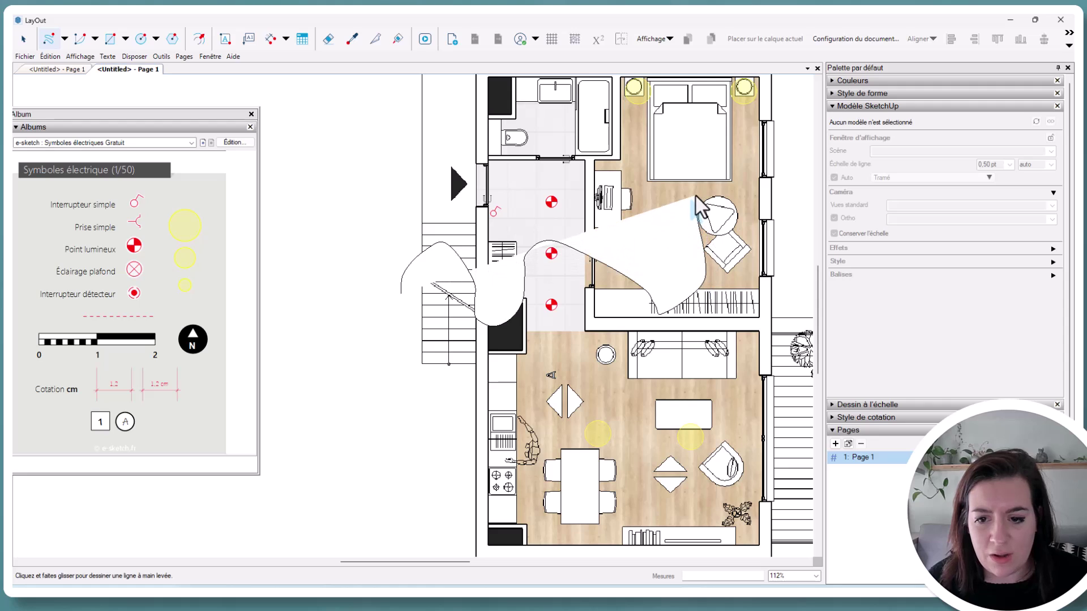
key(space)
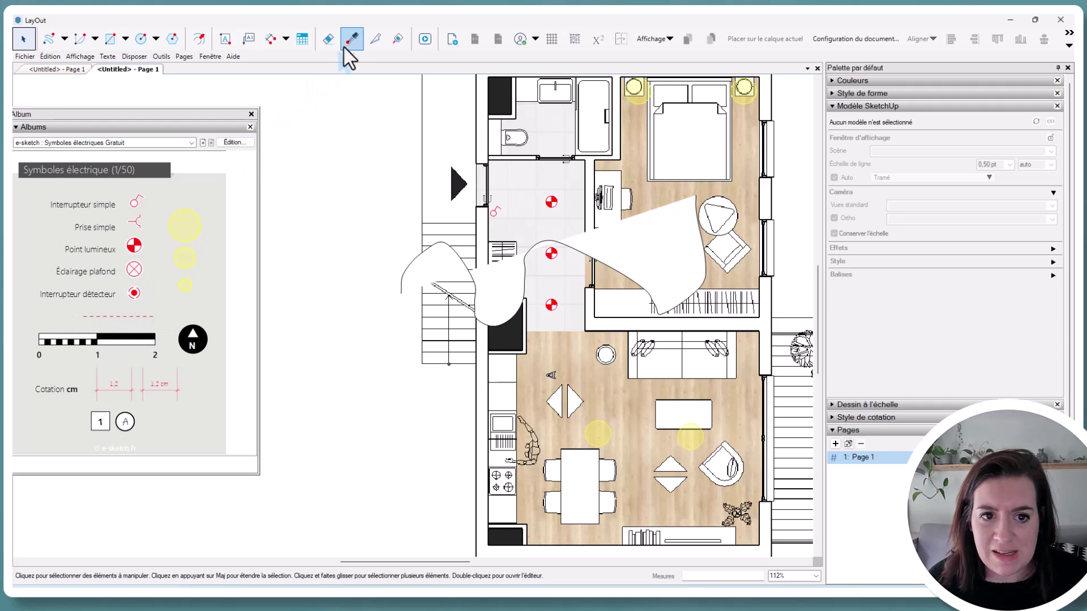
click(672, 263)
key(Delete)
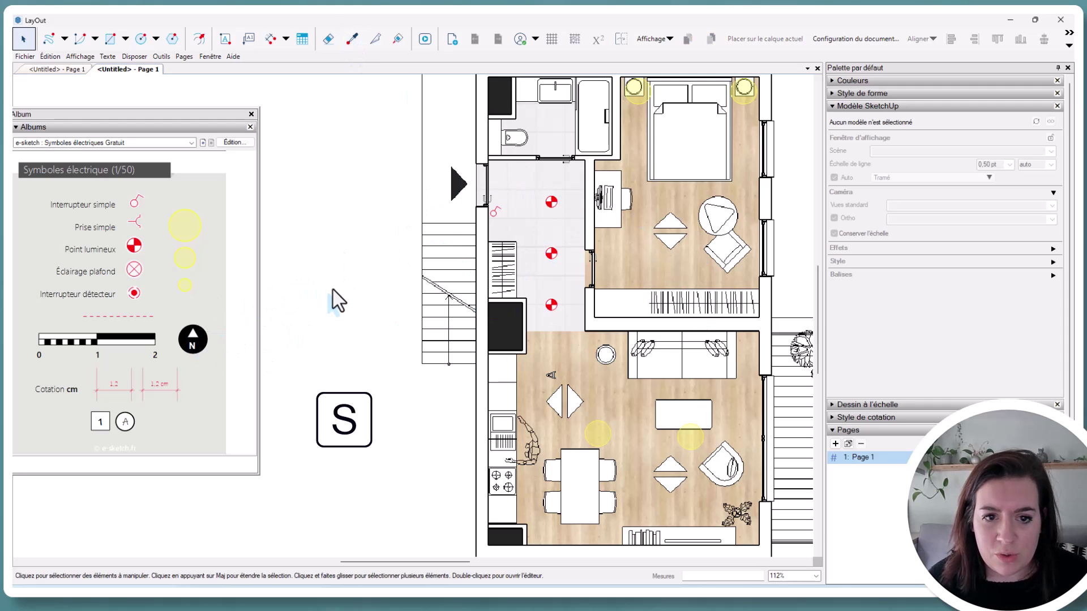
- Link the hallway switch to the three Point lumineux symbols with freehand lines in the album's red dashed line style
click(351, 39)
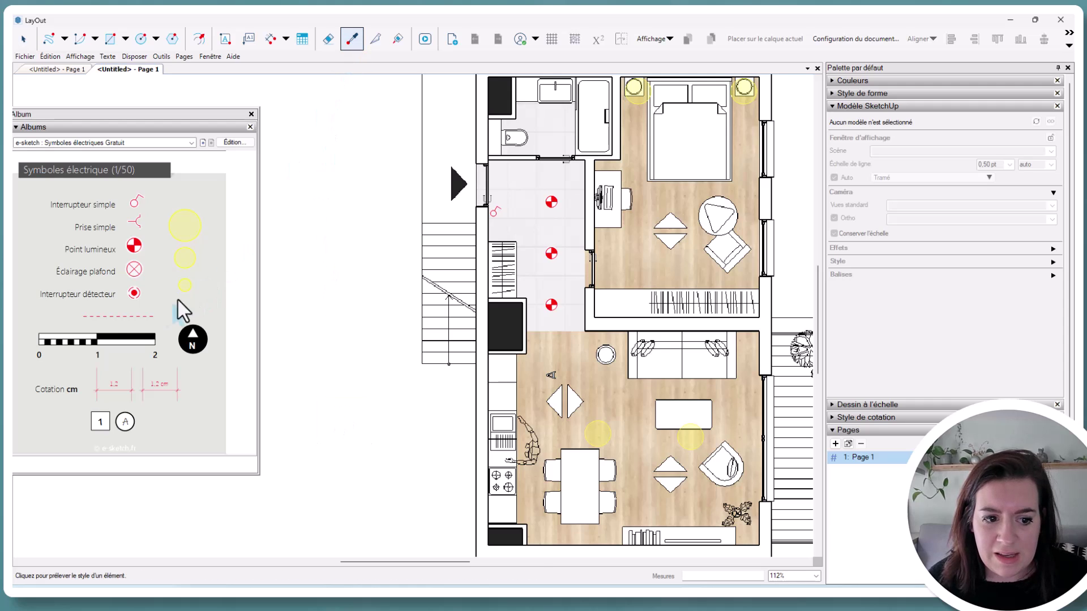
click(125, 317)
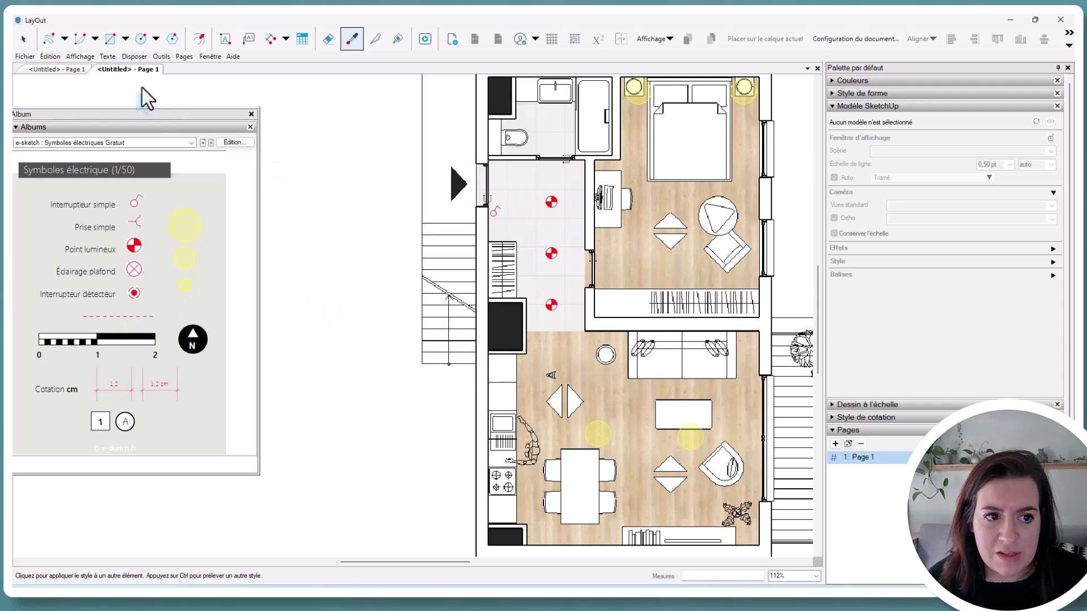
click(48, 40)
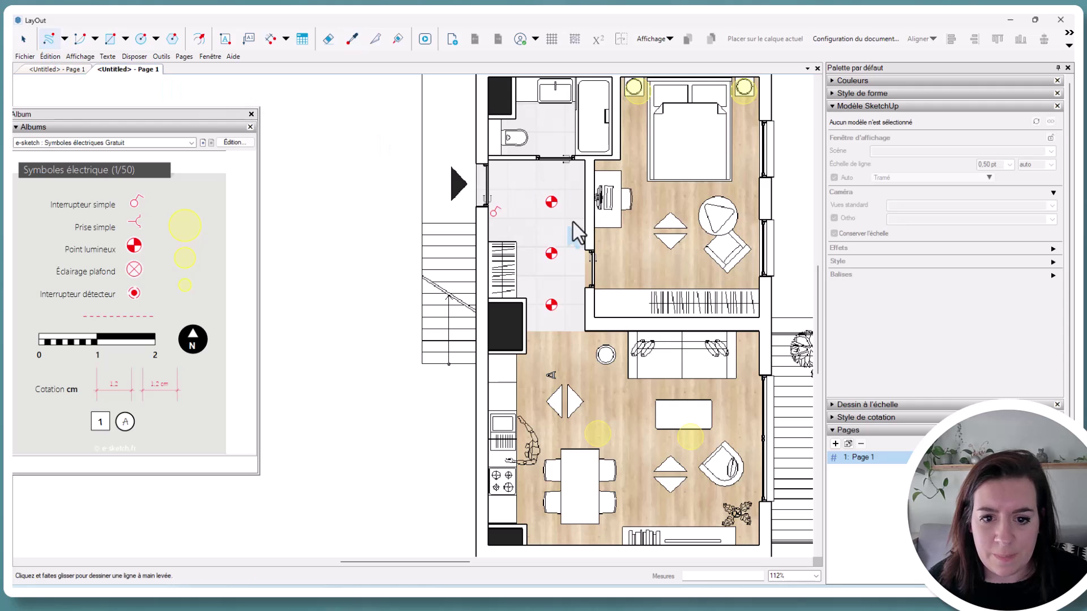
drag(496, 214, 552, 207)
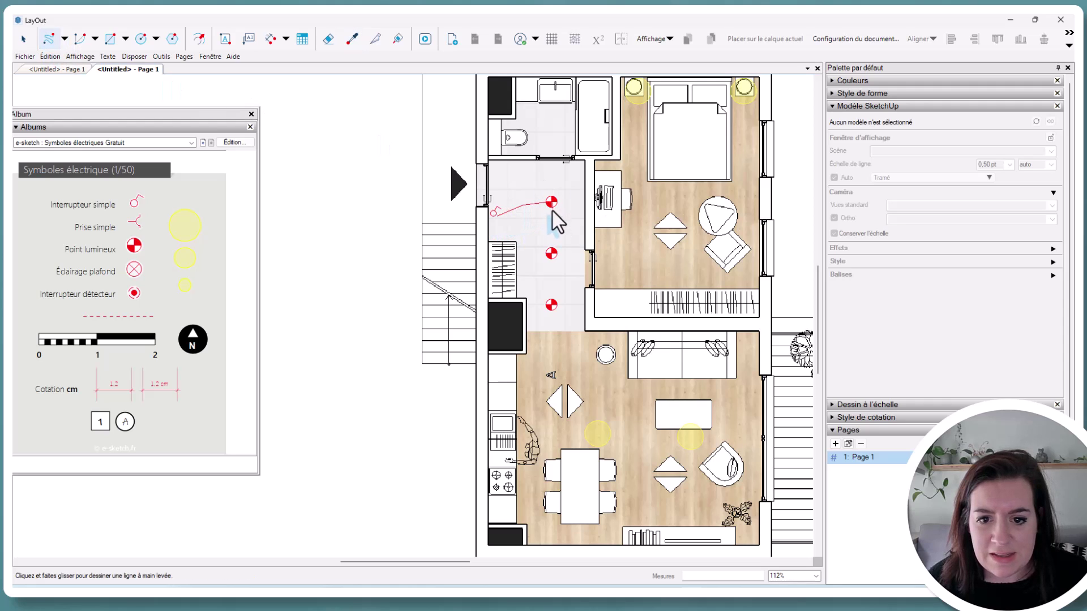
drag(551, 253, 549, 310)
key(space)
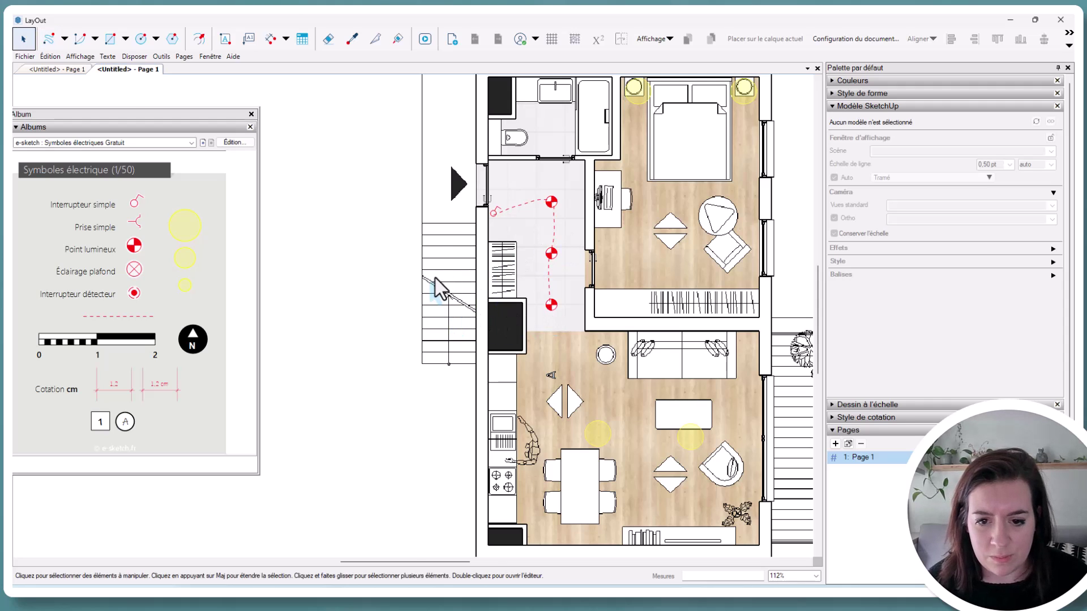
- Dimension the bathroom's width between the black shaft and the bedroom partition, placing the dimension line above the plan
scroll(439, 287, down, 2)
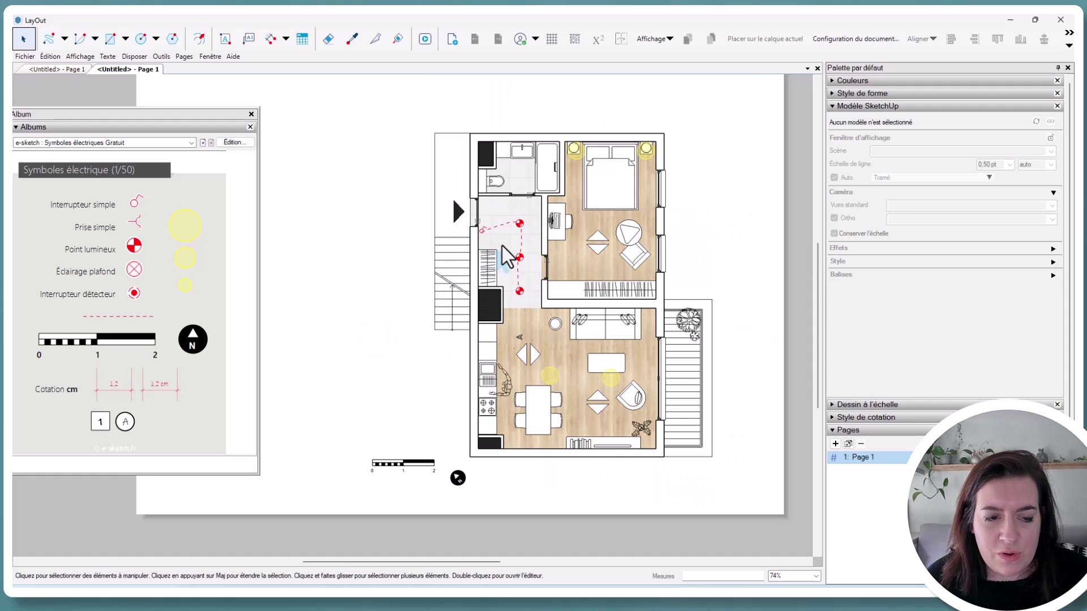
click(273, 41)
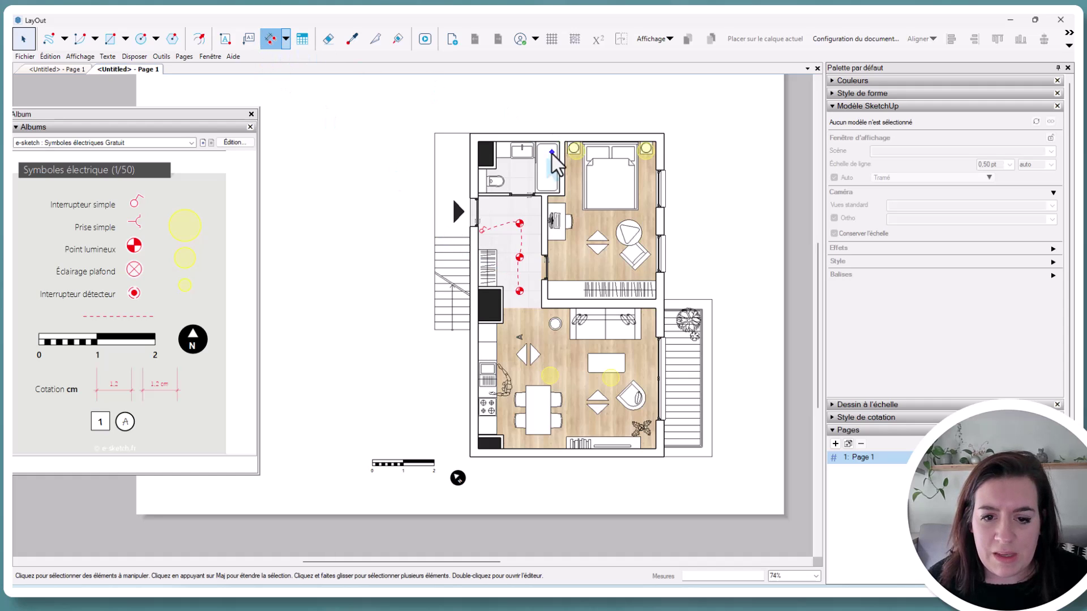
click(496, 142)
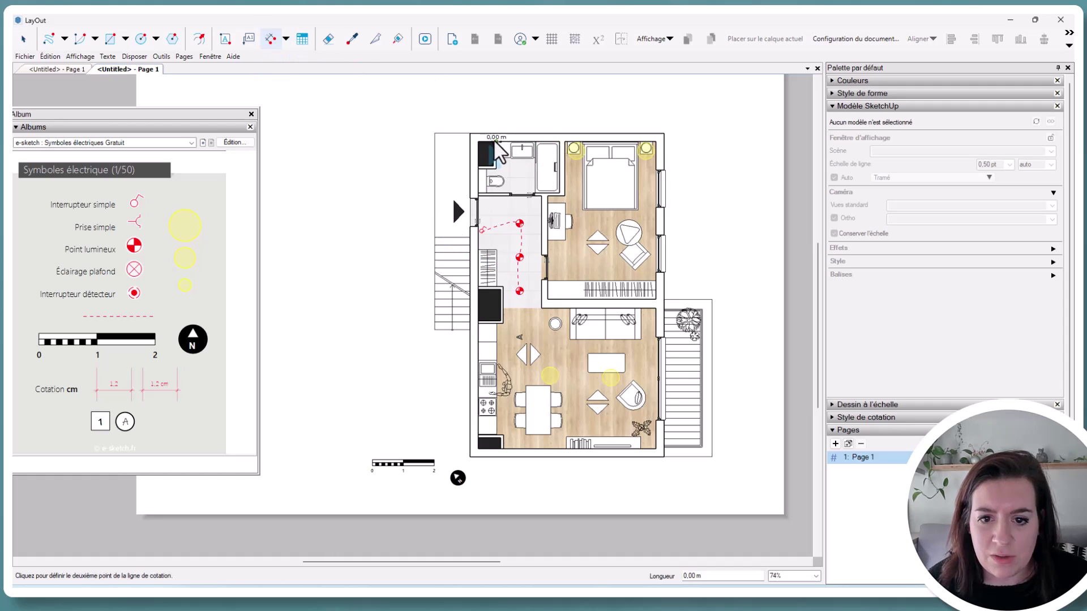
click(560, 143)
click(561, 113)
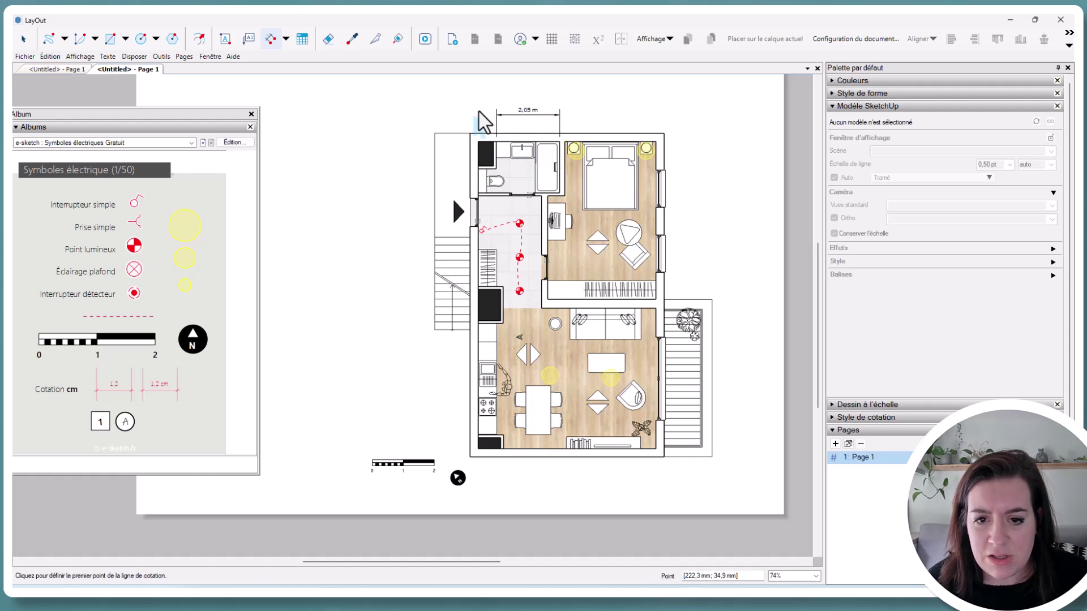
- Continue the dimension chain above the plan across the partition wall, the bedroom's width and the exterior wall
scroll(565, 145, up, 3)
double_click(561, 141)
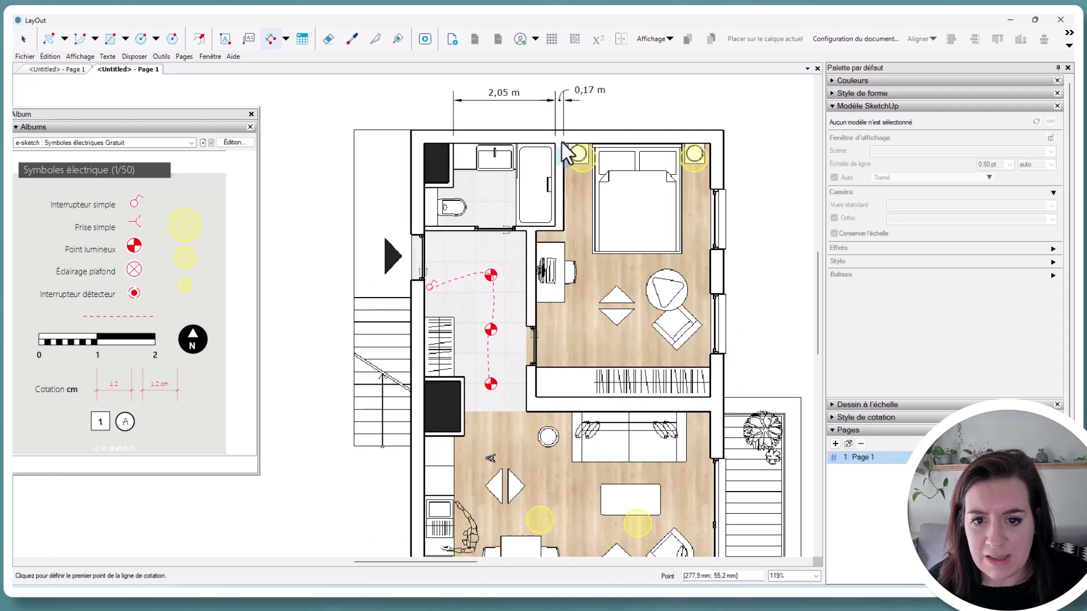
double_click(710, 145)
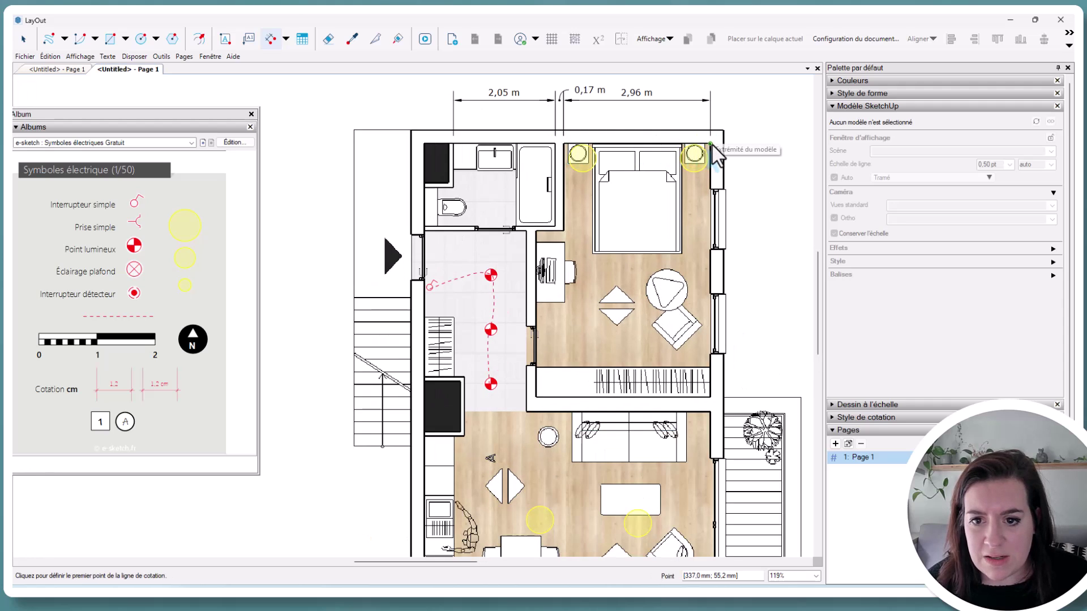
double_click(723, 145)
scroll(565, 174, down, 3)
scroll(565, 174, down, 1)
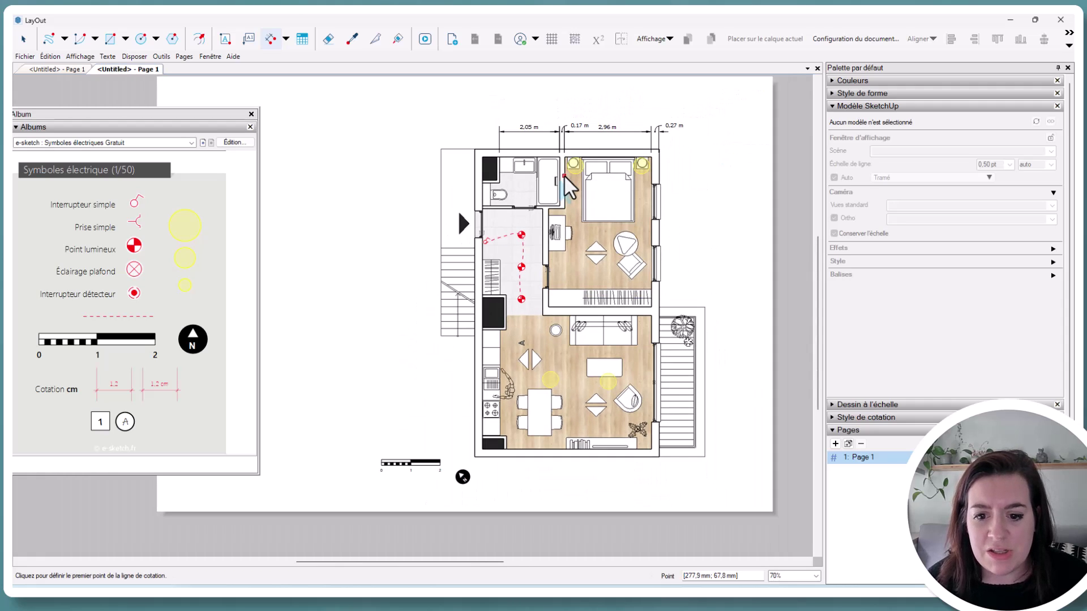
key(space)
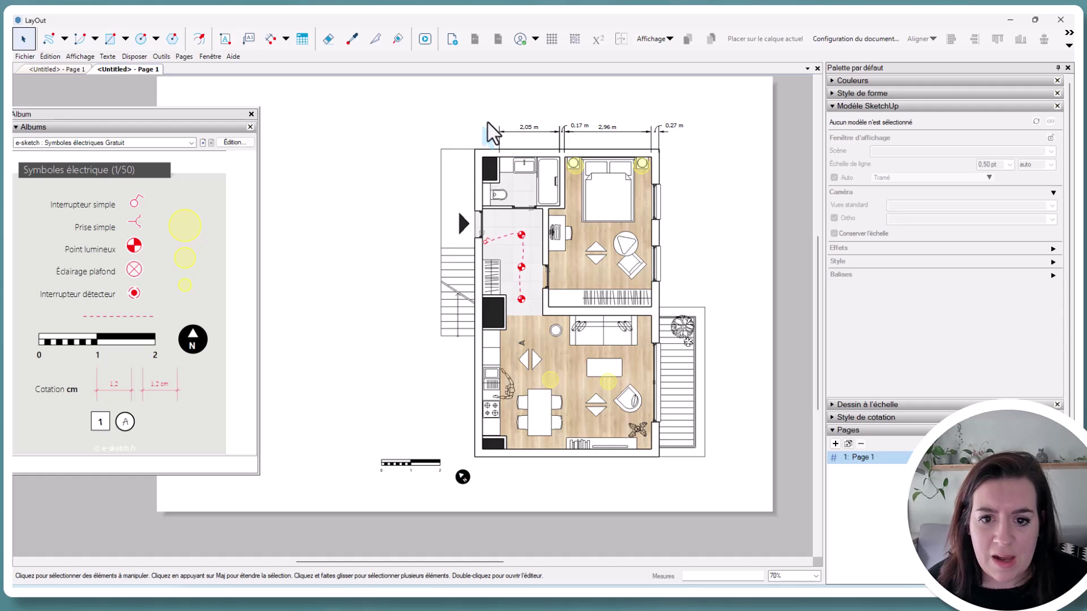
- Apply the album's red Cotation cm style without unit to the dimensions above the plan
click(352, 40)
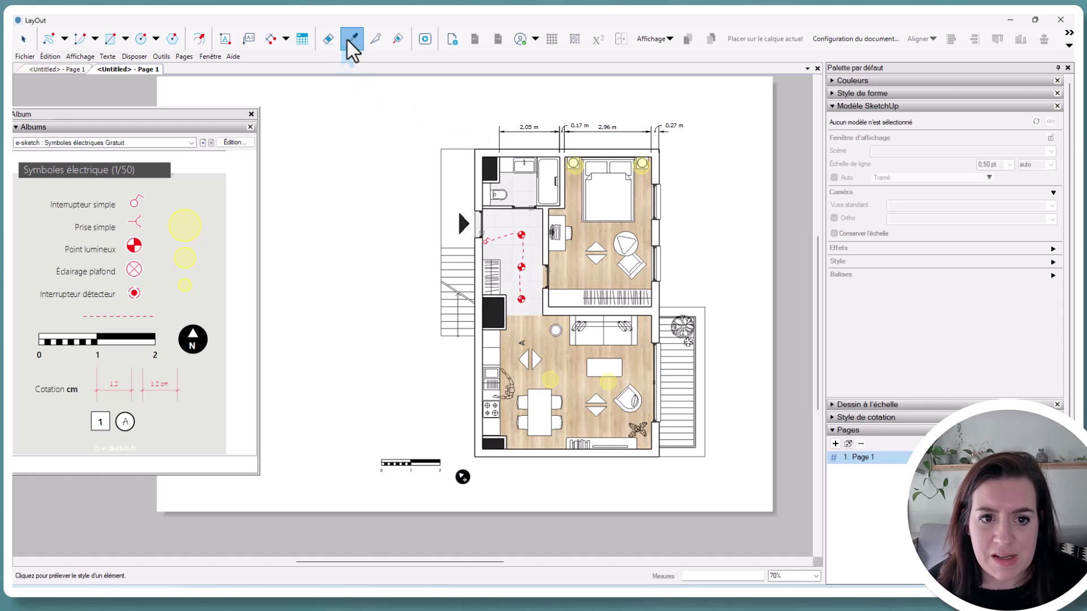
click(115, 386)
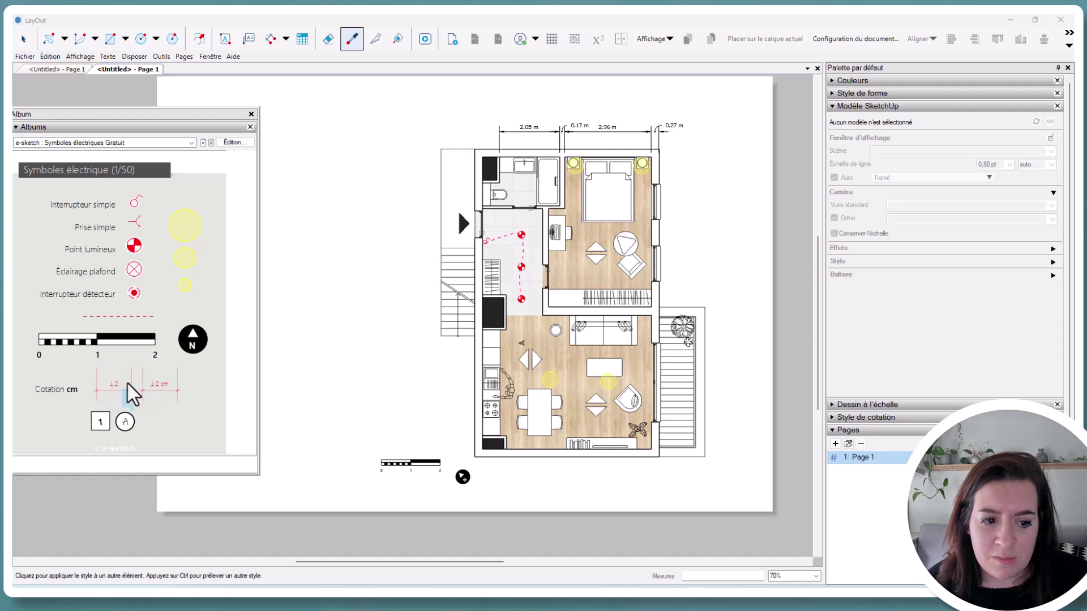
click(560, 137)
click(537, 132)
click(605, 132)
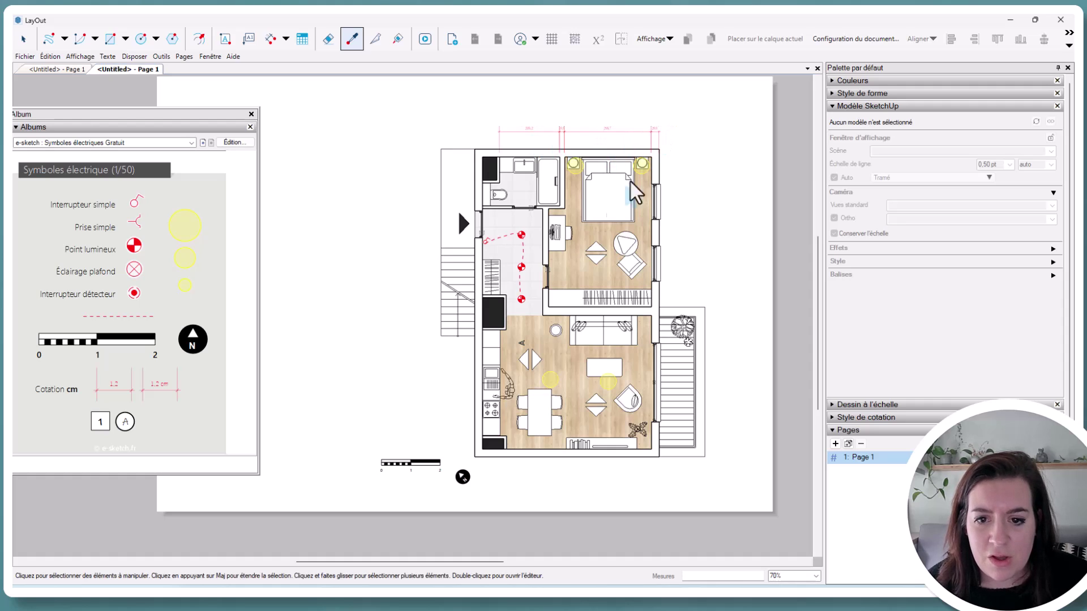
key(space)
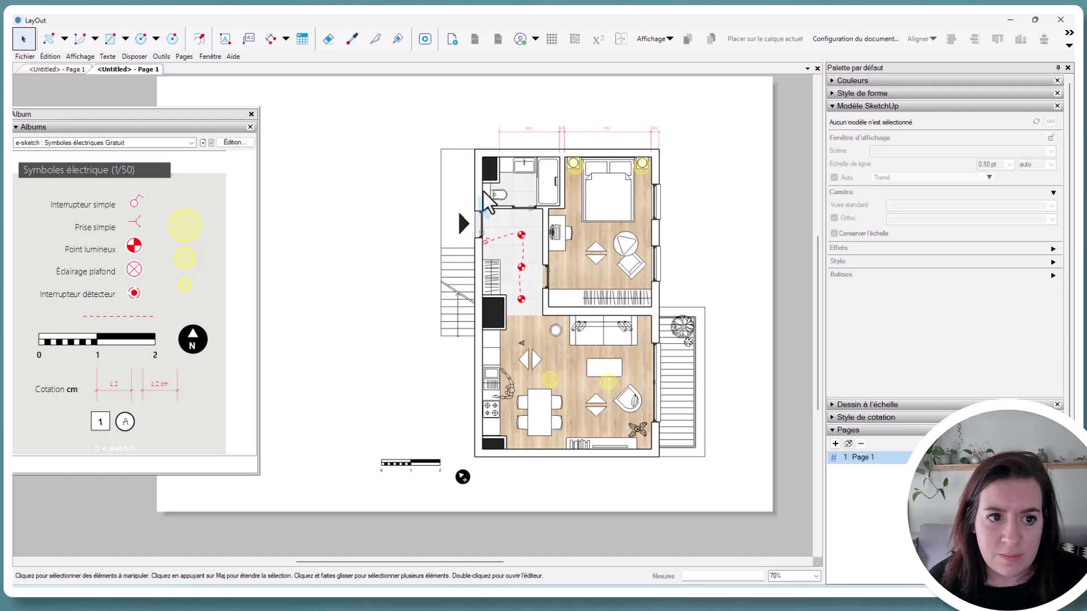
- Dimension the lower bedroom window opening outside the facade, using the album's red dimension style that shows the cm unit
click(353, 41)
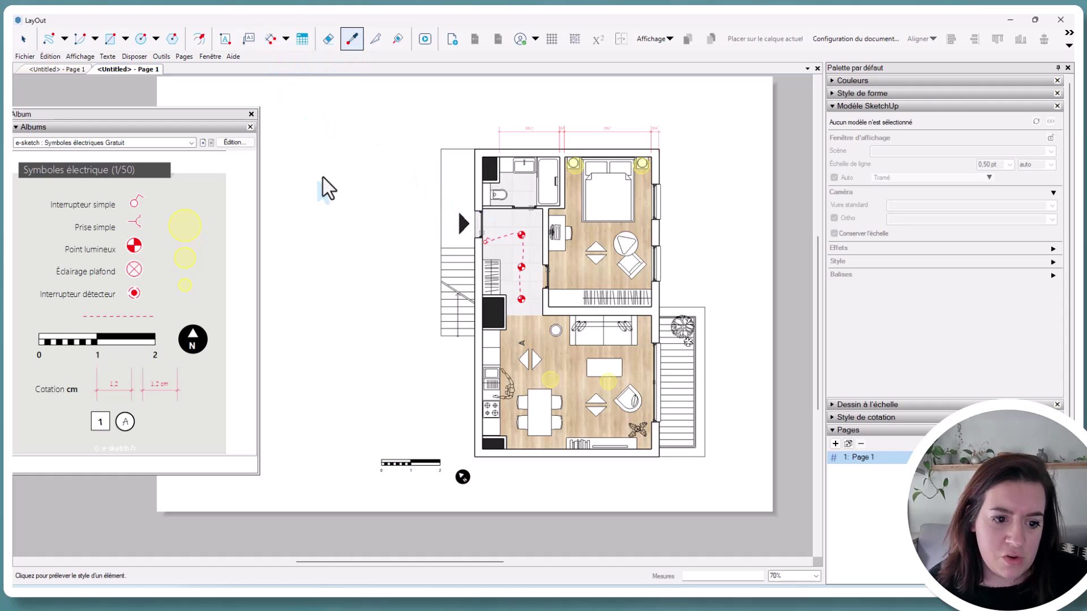
click(160, 385)
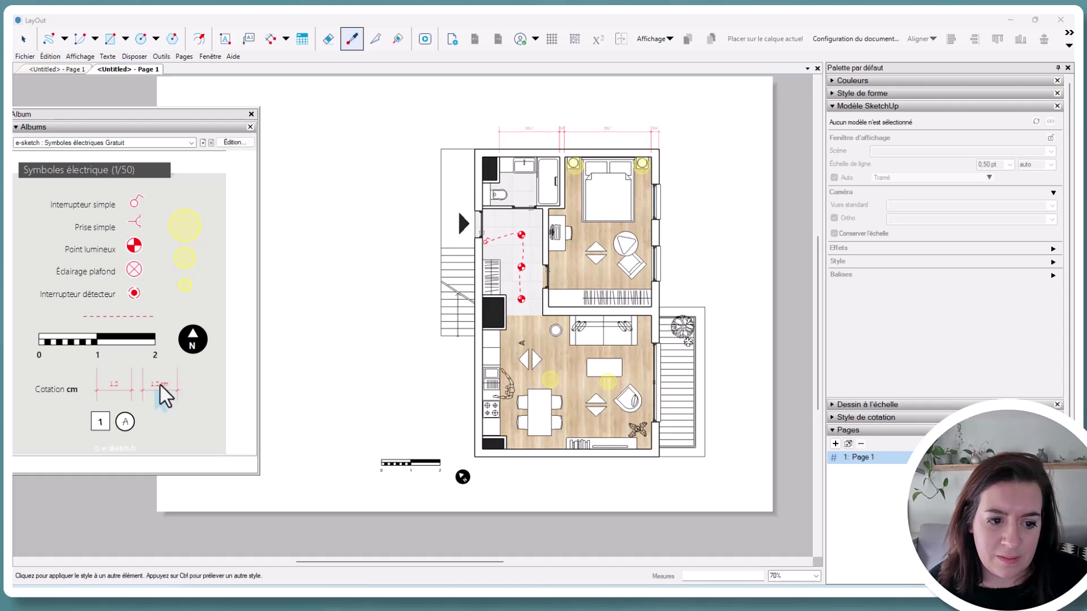
scroll(130, 136, down, 1)
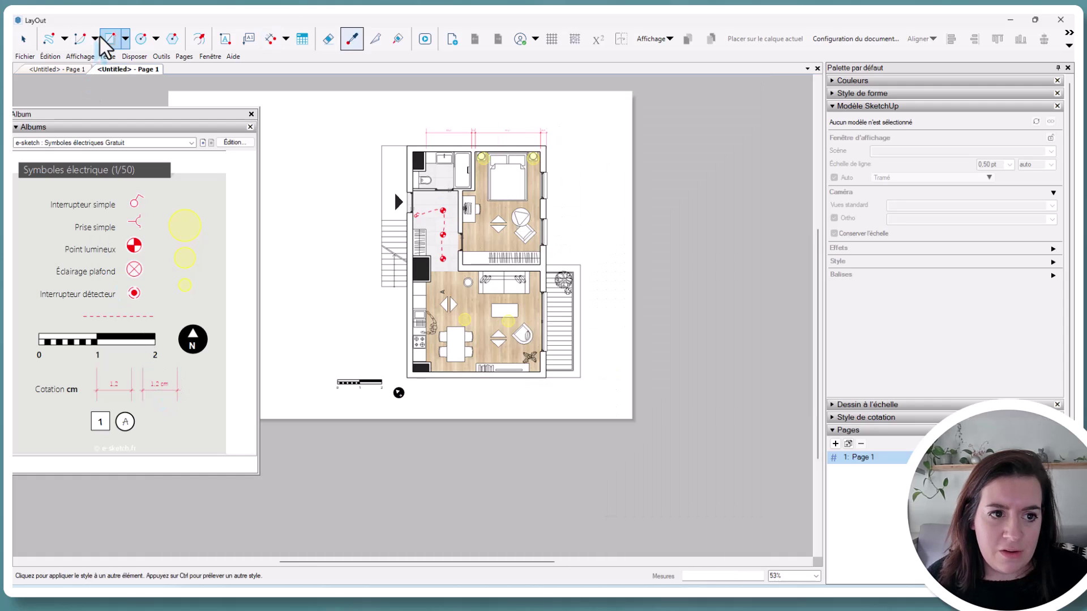
click(271, 39)
scroll(535, 266, up, 2)
scroll(535, 261, up, 1)
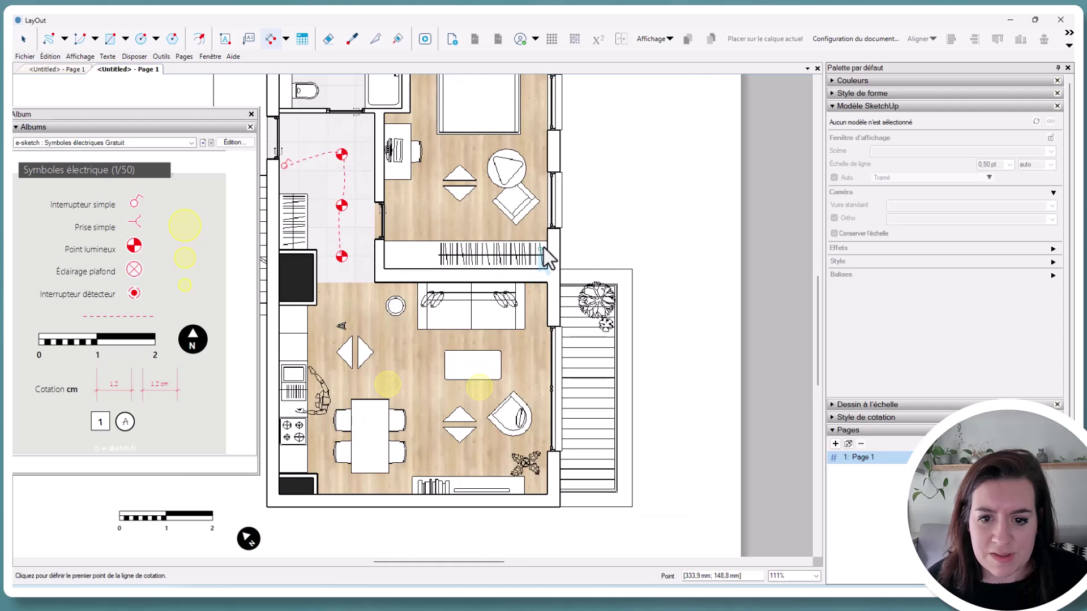
click(547, 229)
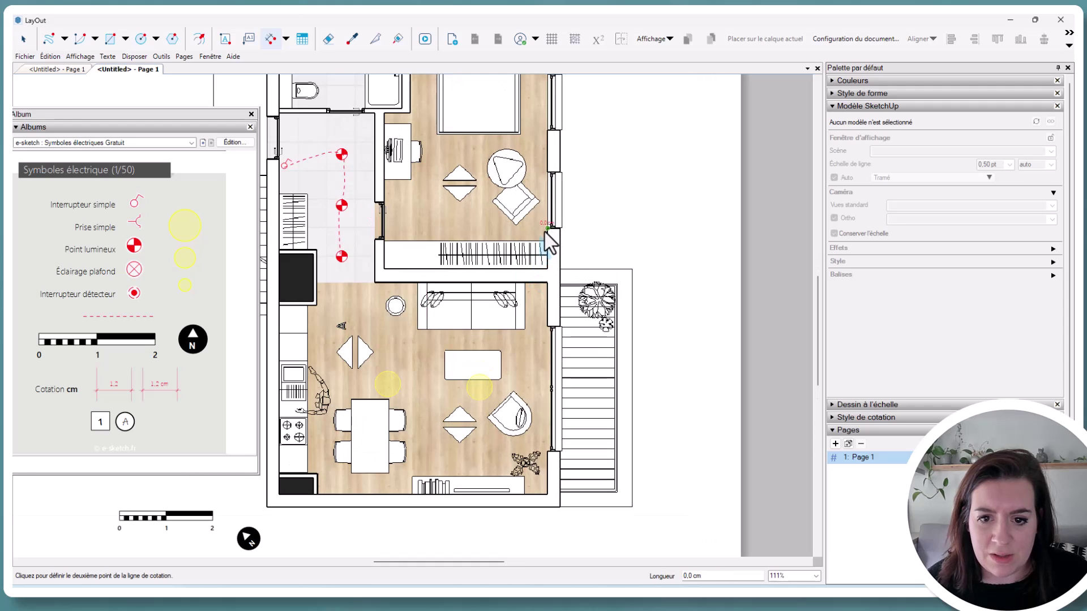
click(551, 172)
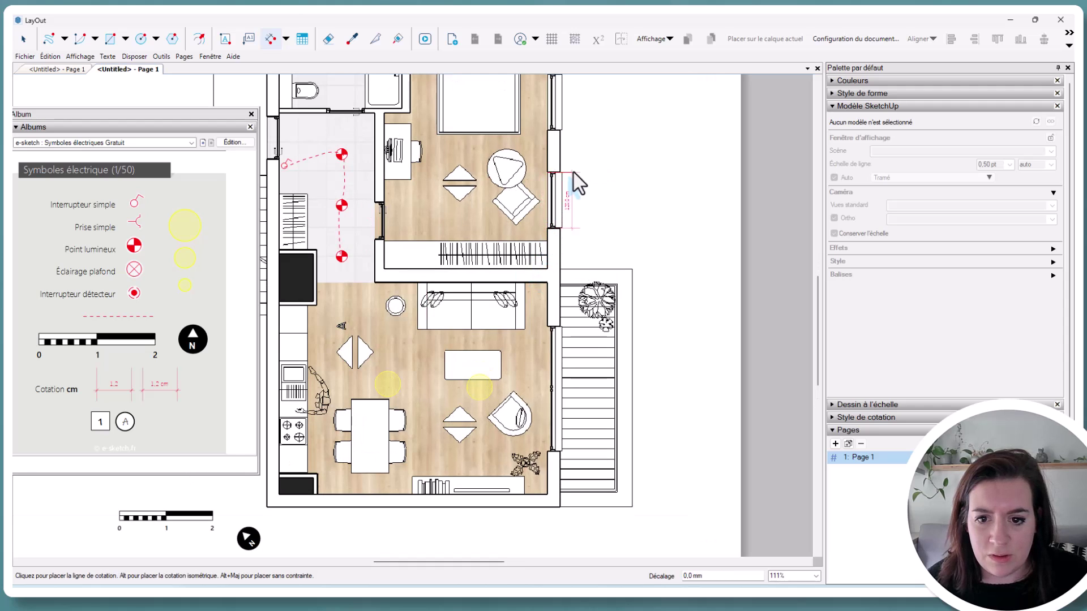
click(587, 172)
scroll(586, 225, up, 1)
scroll(589, 226, up, 3)
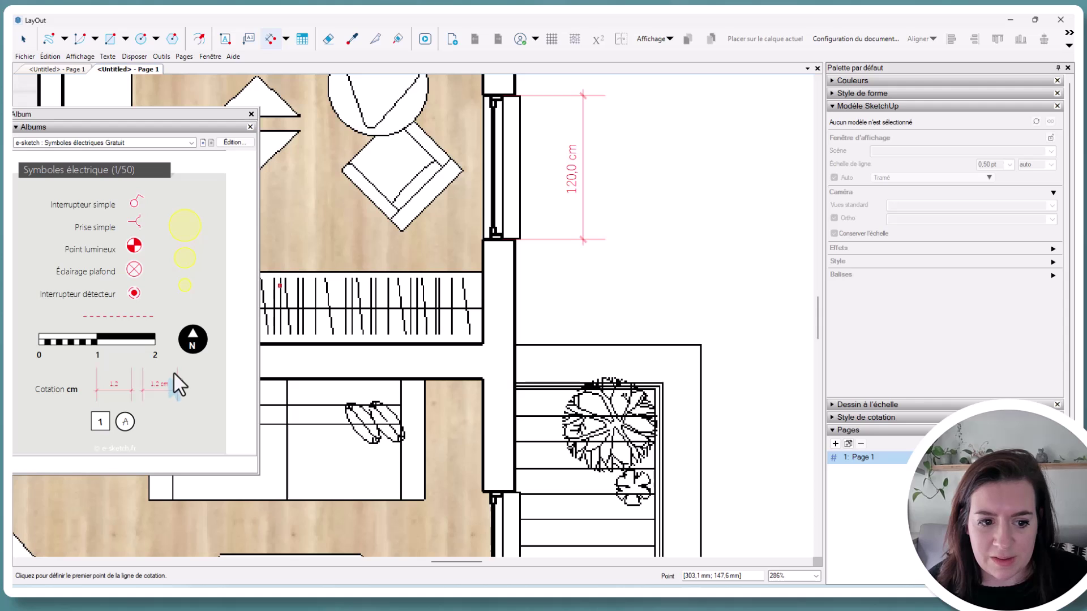
scroll(606, 274, down, 5)
key(space)
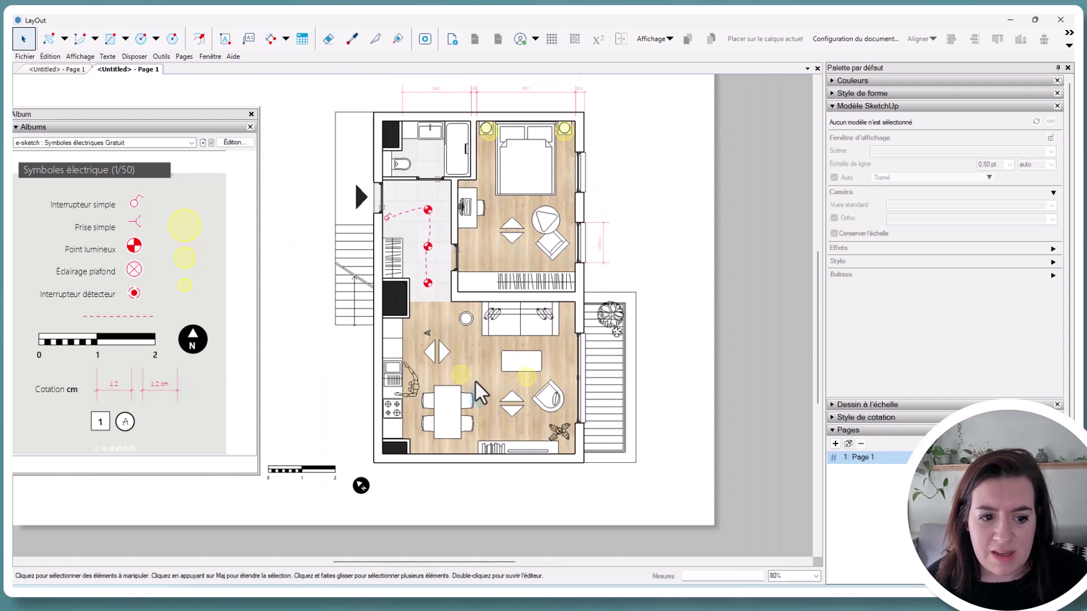
- Place the album's square number labels 1 beside the dining table, 2 near the bedroom door, 3 beside the bed and 4 in the bathroom
middle_drag(318, 424, 391, 430)
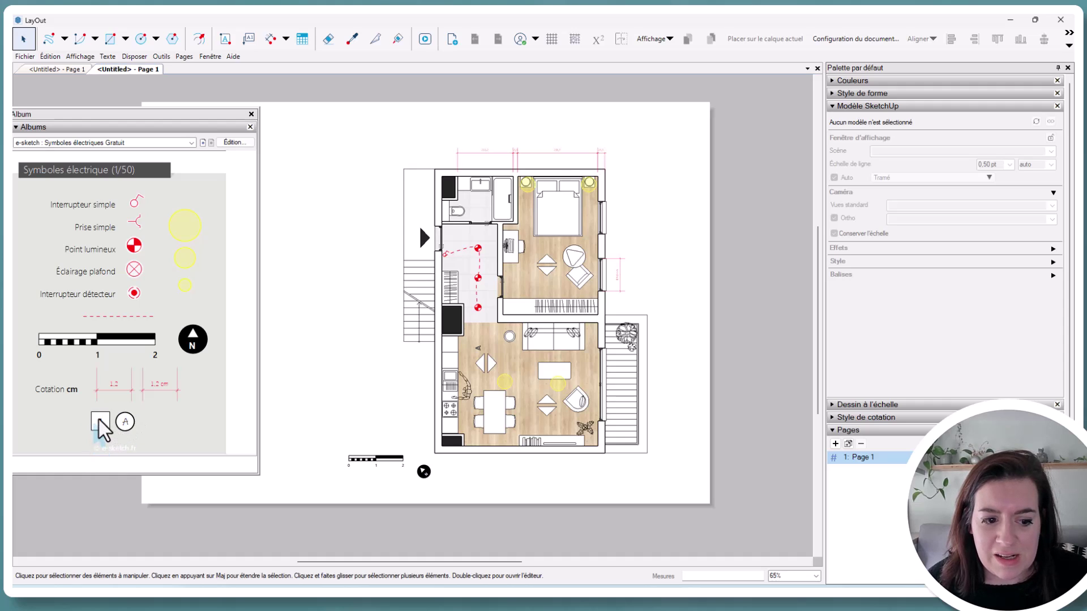
drag(102, 426, 524, 419)
click(524, 417)
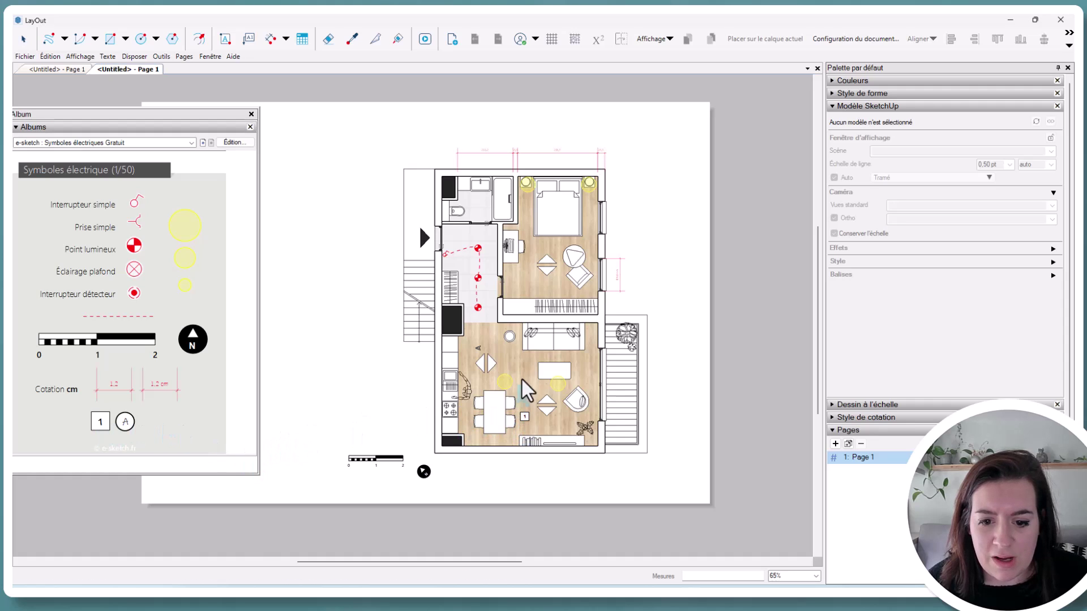
click(517, 287)
scroll(545, 294, up, 5)
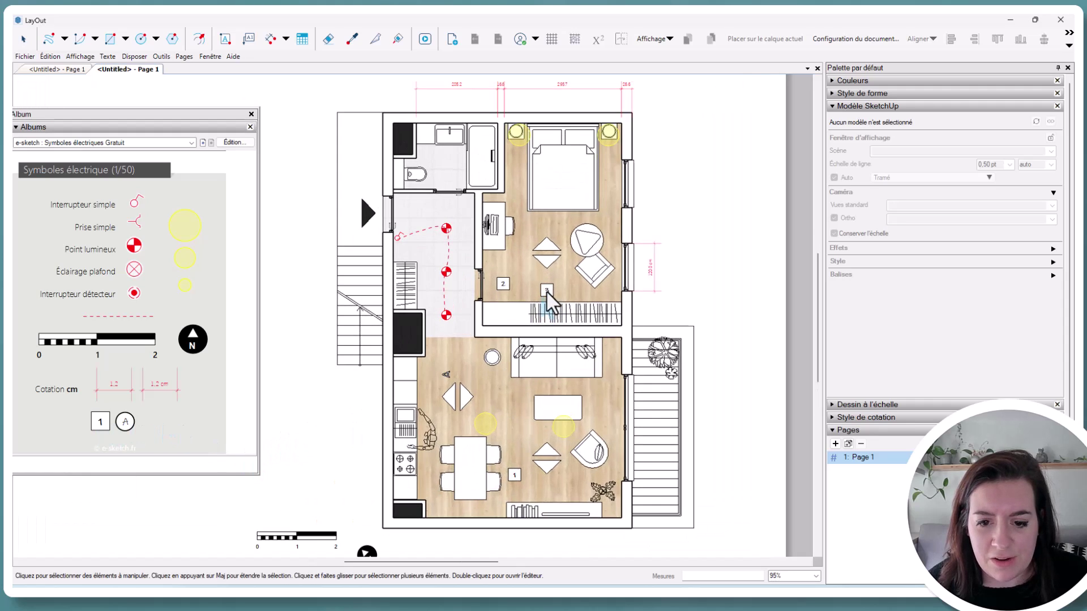
click(638, 170)
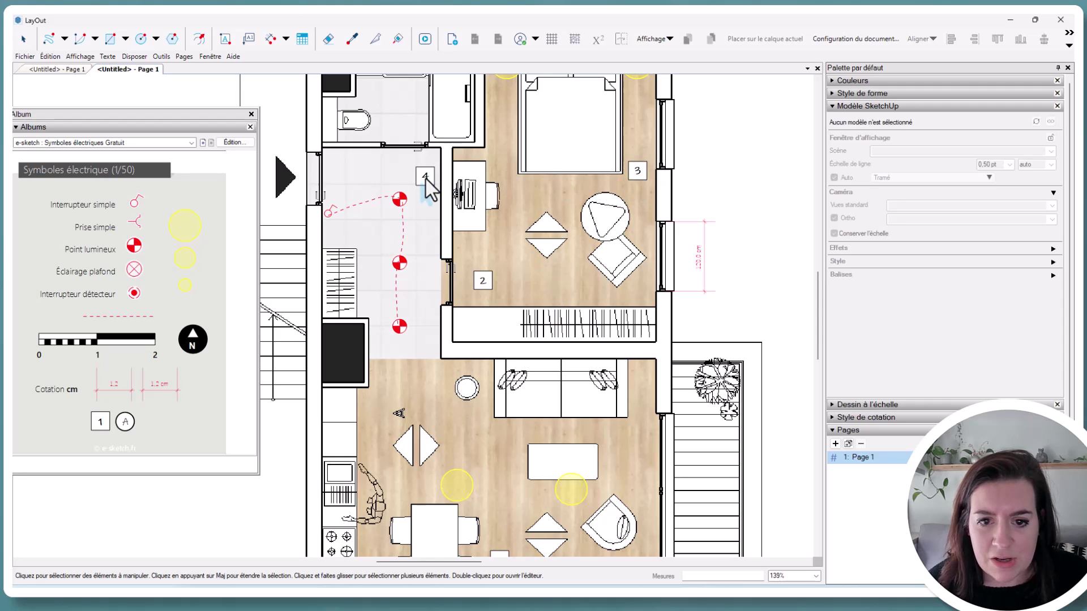
click(383, 124)
scroll(667, 235, down, 4)
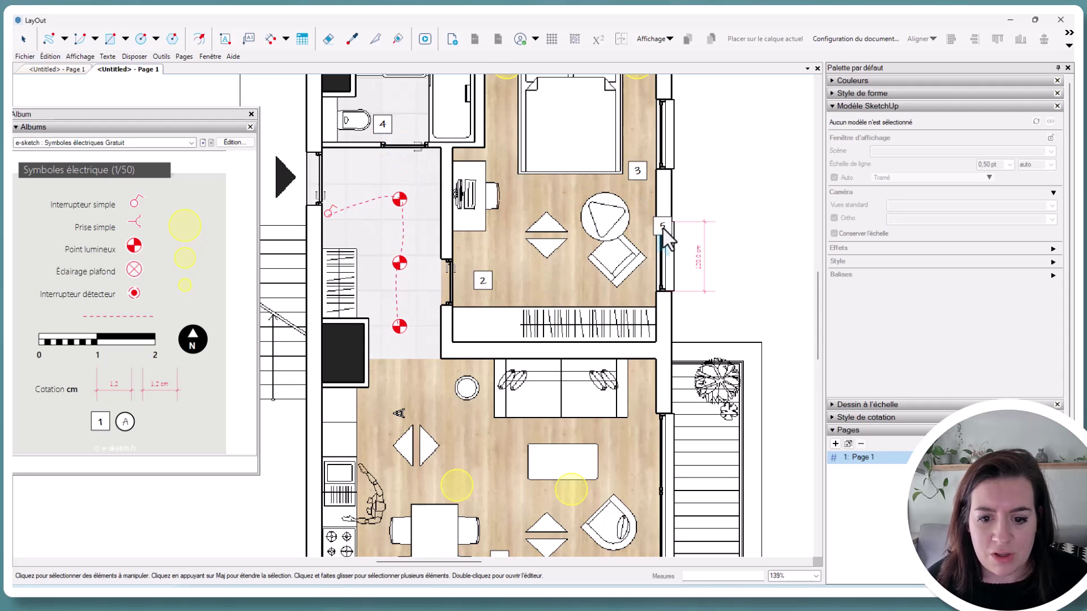
key(space)
scroll(569, 261, up, 5)
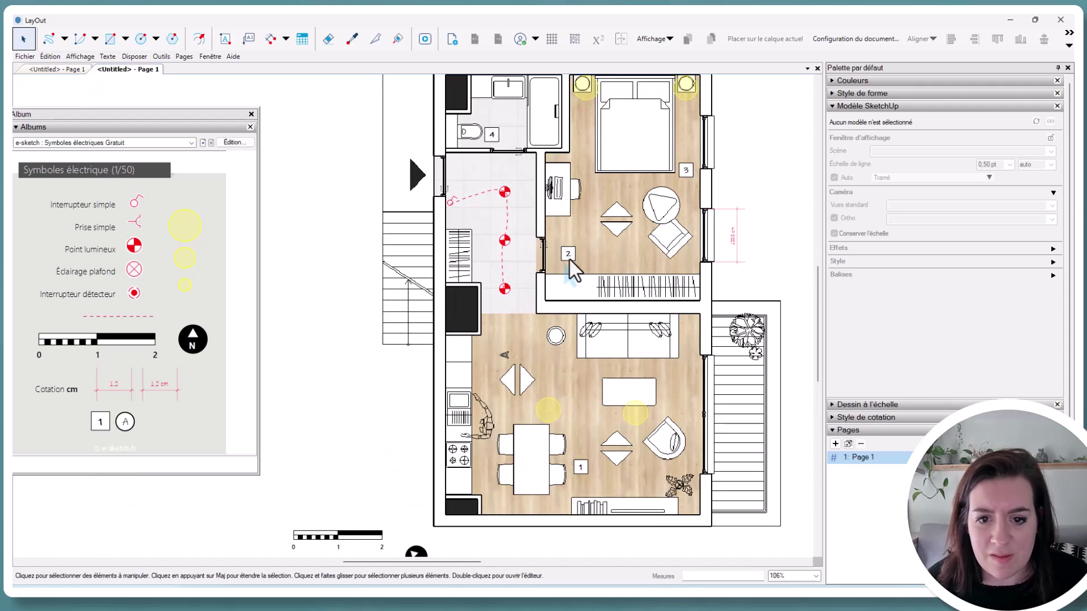
- Open the text of the square label 2 near the bedroom door to inspect its auto-text tag, and leave it as is
double_click(569, 251)
double_click(567, 252)
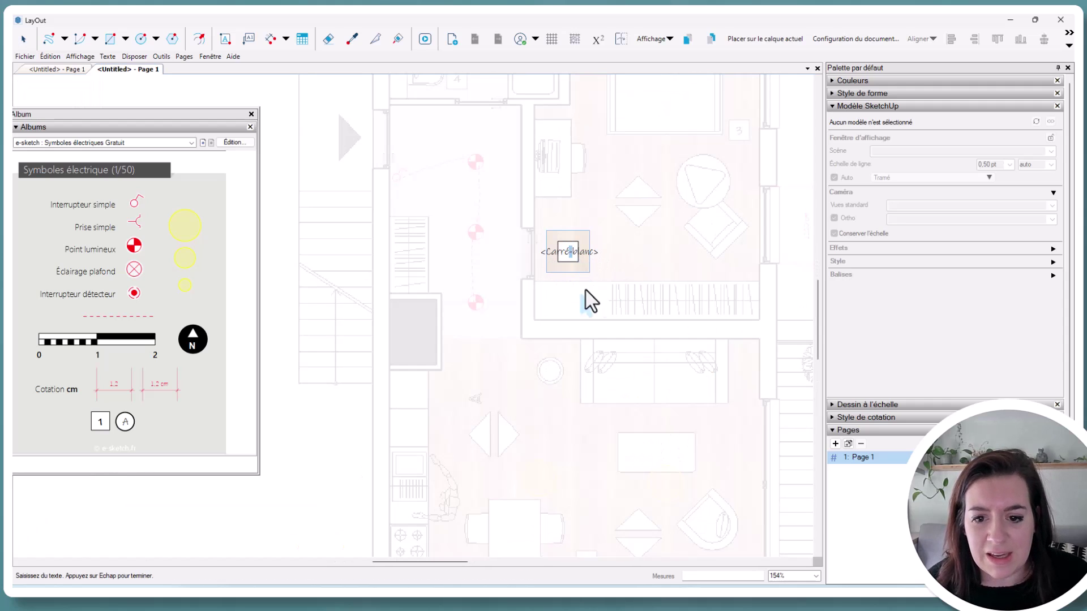
key(Escape)
key(Escape)
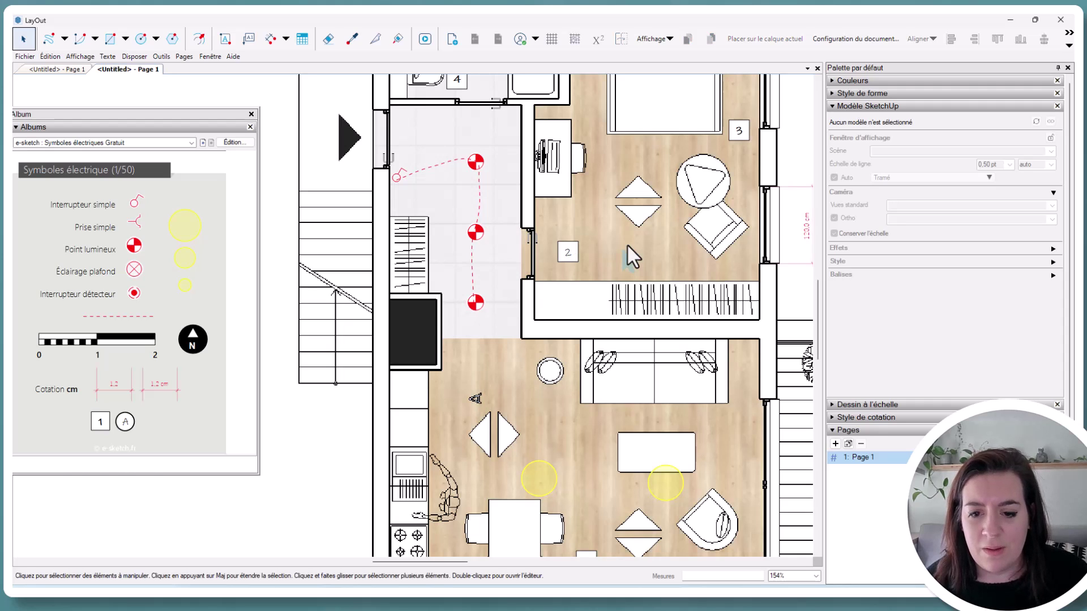
- Delete the square number label 2 near the bedroom door
scroll(626, 244, down, 3)
scroll(627, 244, down, 2)
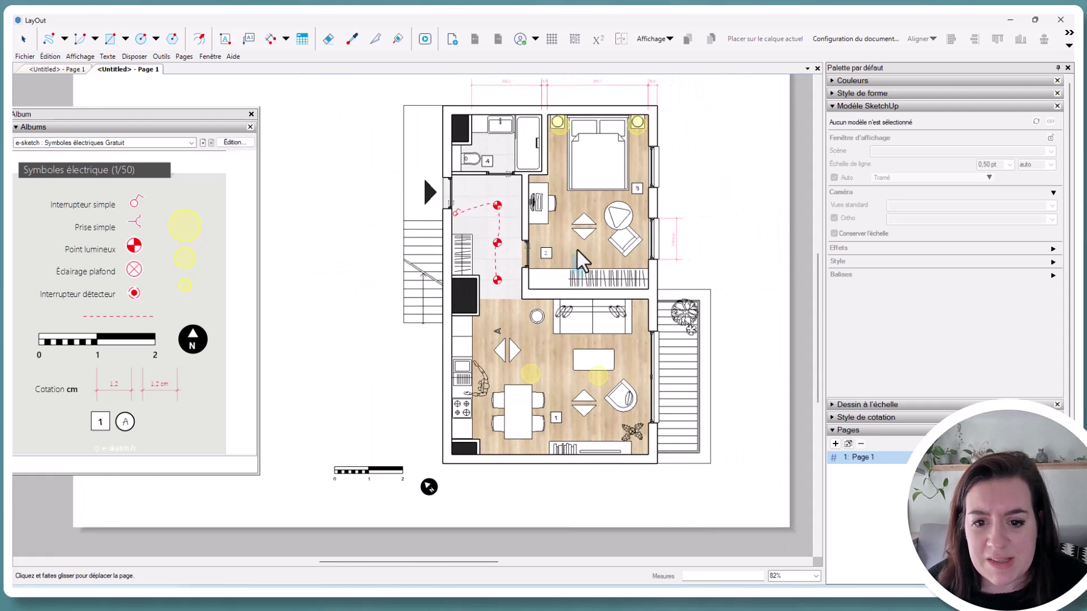
click(544, 253)
key(Delete)
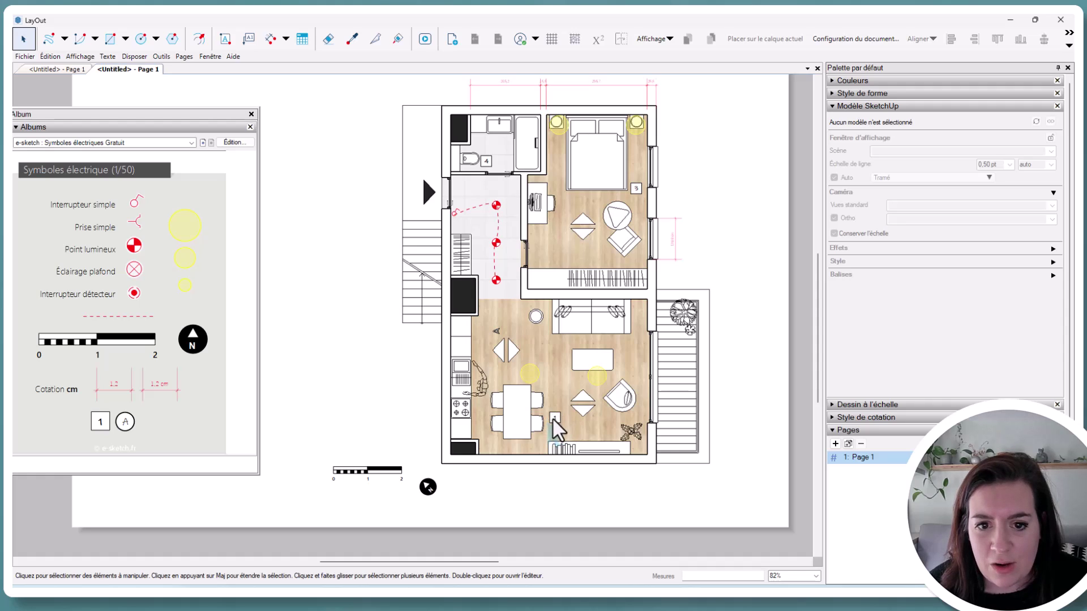
- Renumber the <Carré-blanc> auto-text sequence in the document's configuration, with its class on Par page
click(108, 56)
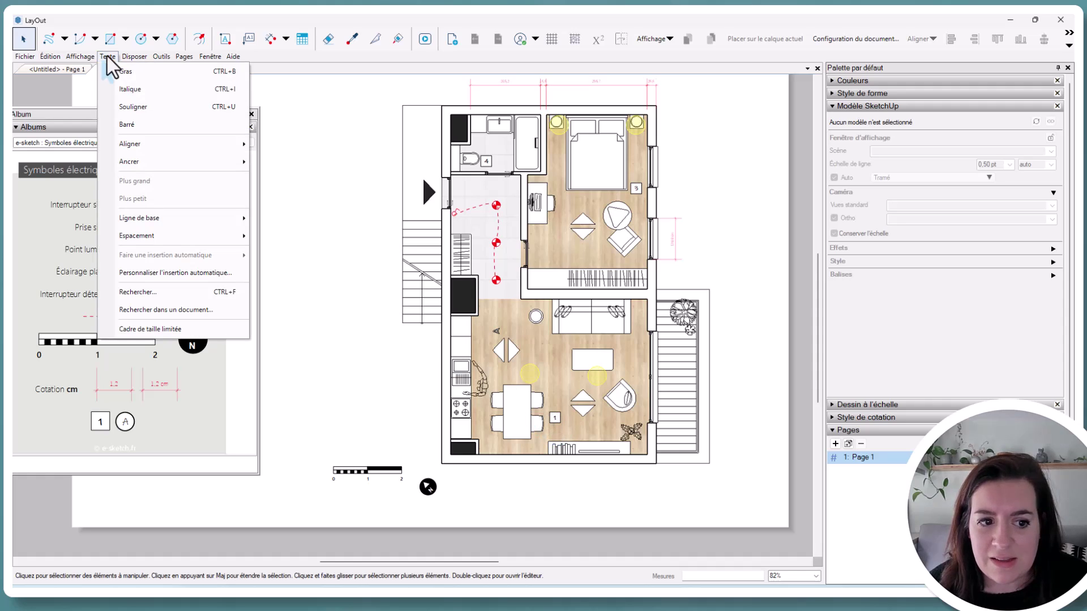
click(136, 274)
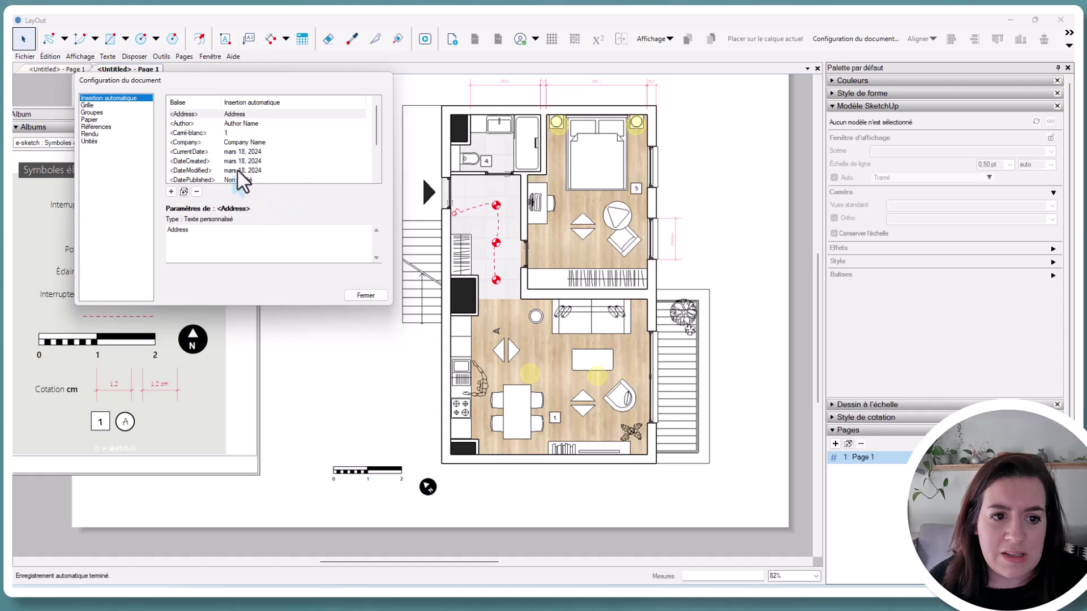
click(183, 134)
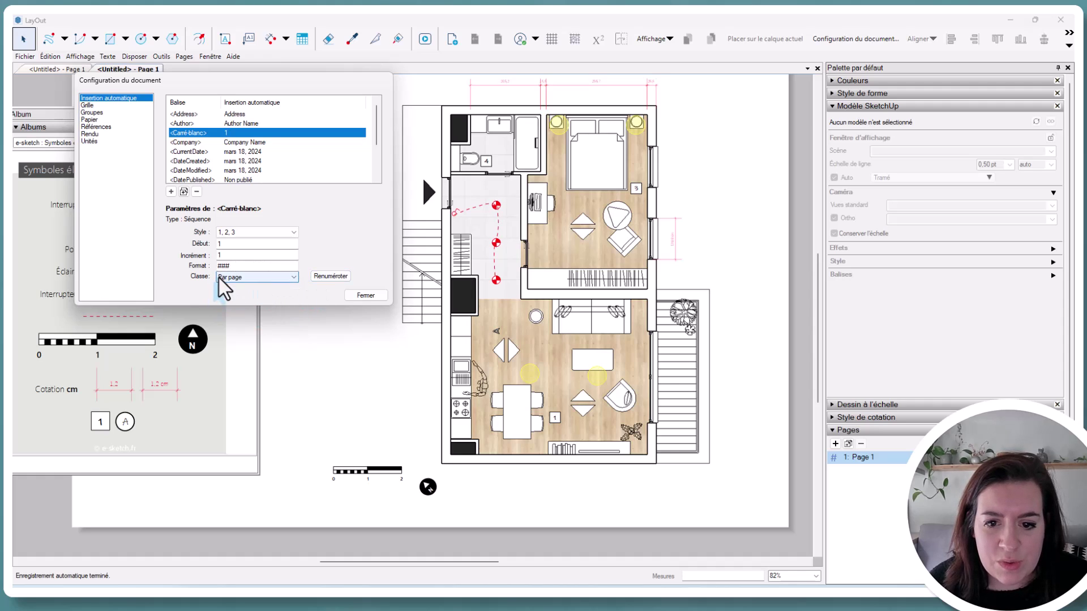
click(611, 233)
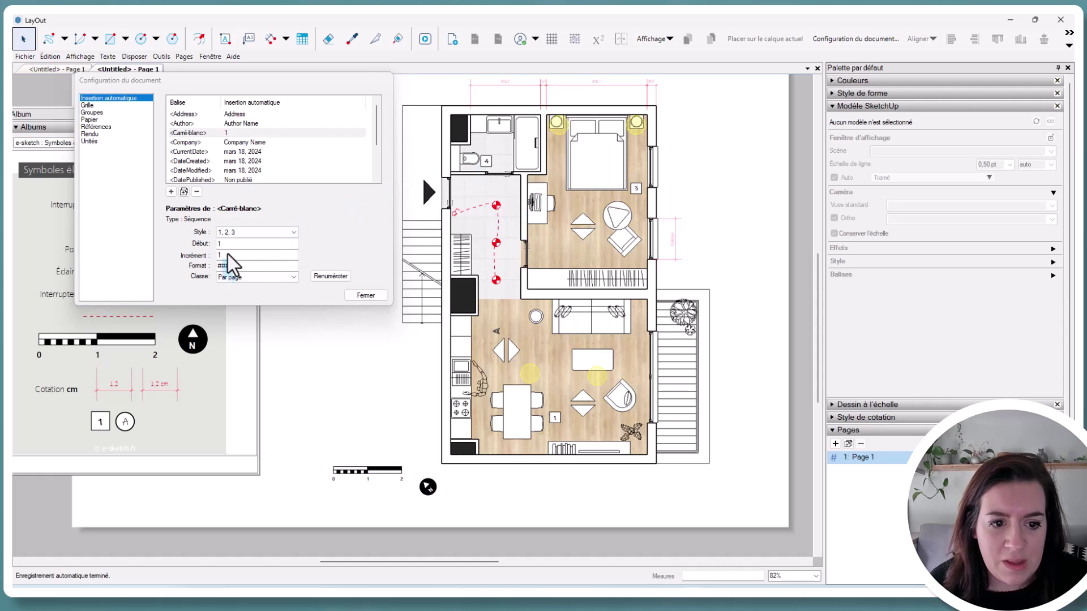
click(331, 278)
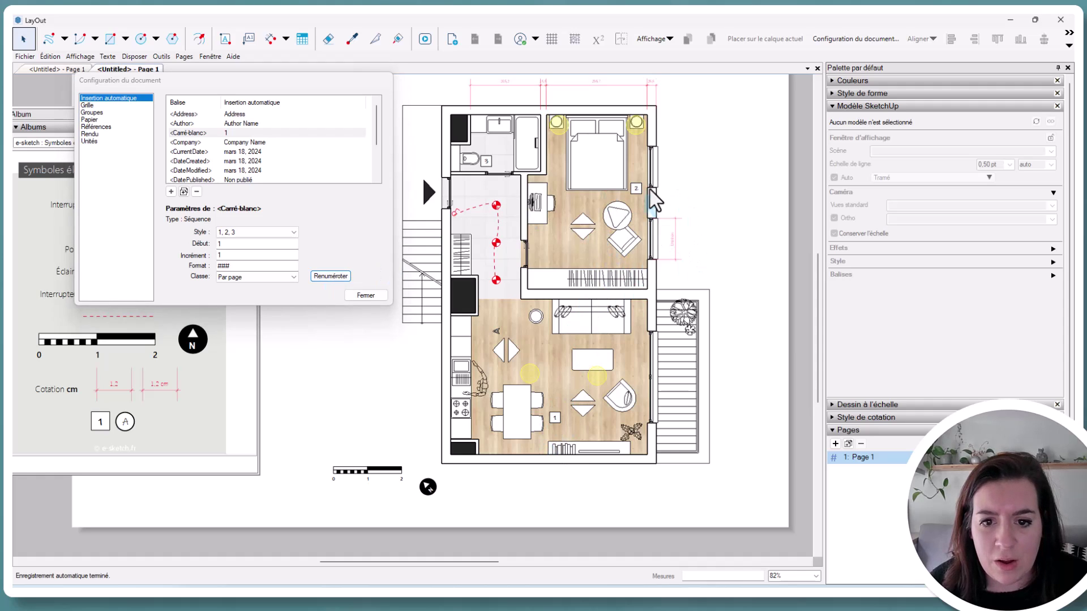
click(367, 296)
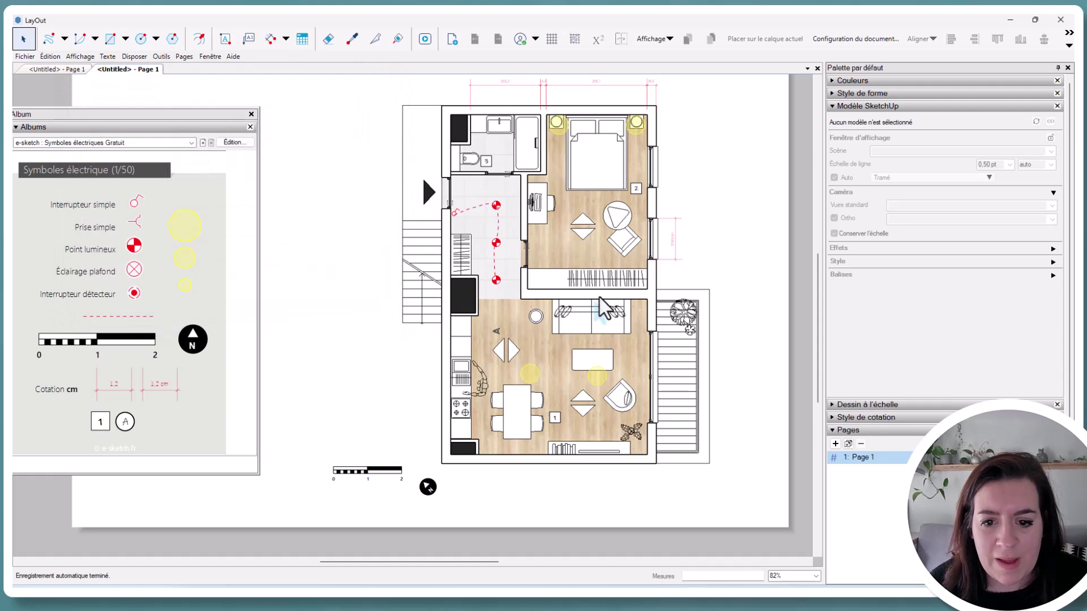
- Add a second page to the document from the Pages list
scroll(906, 311, down, 2)
scroll(583, 311, down, 2)
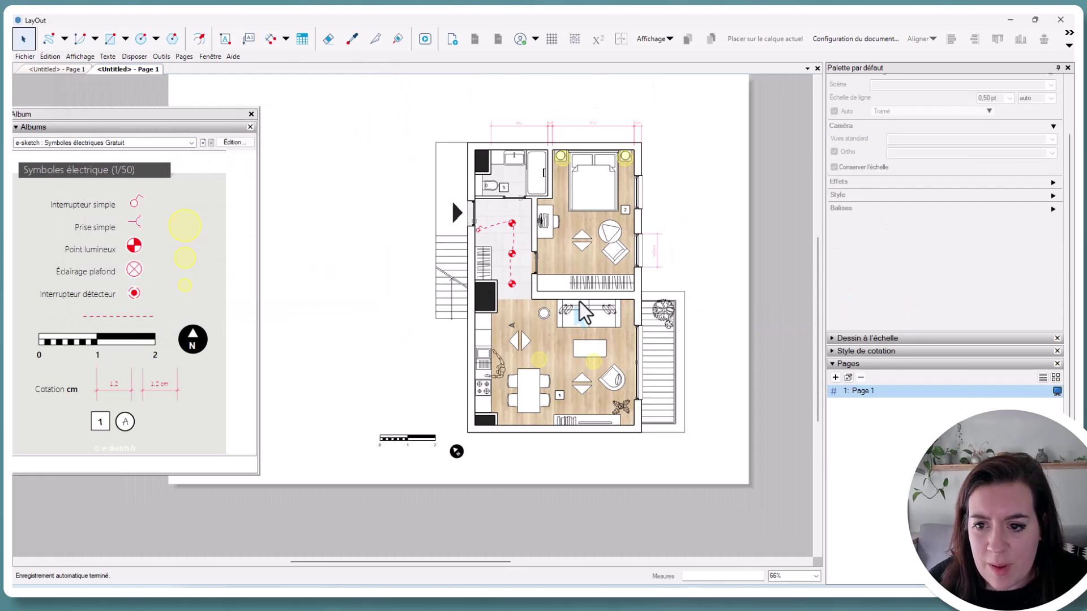
middle_drag(583, 311, 565, 326)
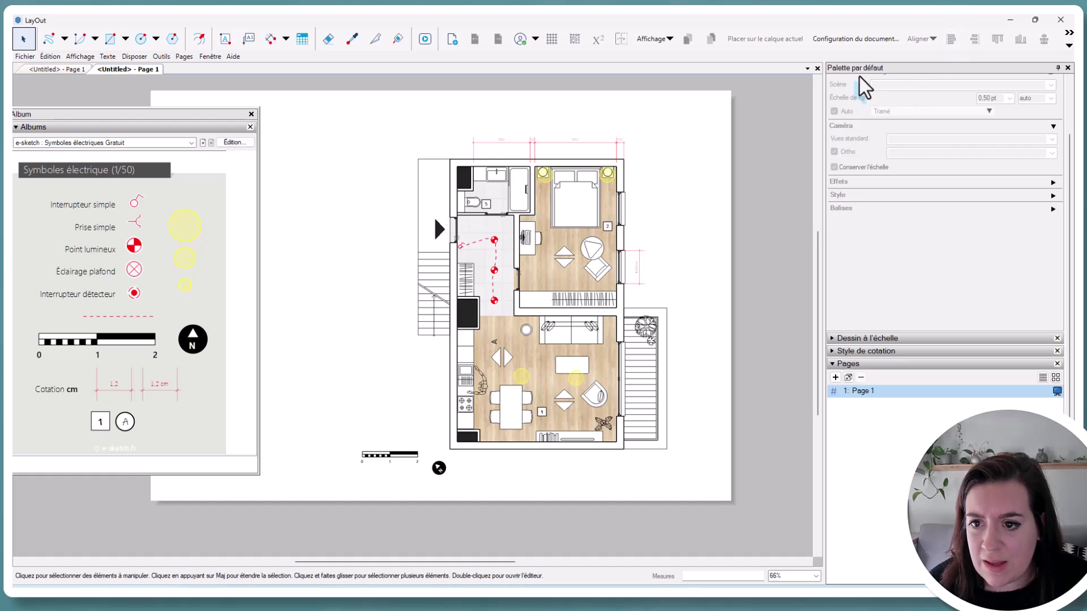
scroll(865, 87, up, 3)
click(846, 106)
click(848, 158)
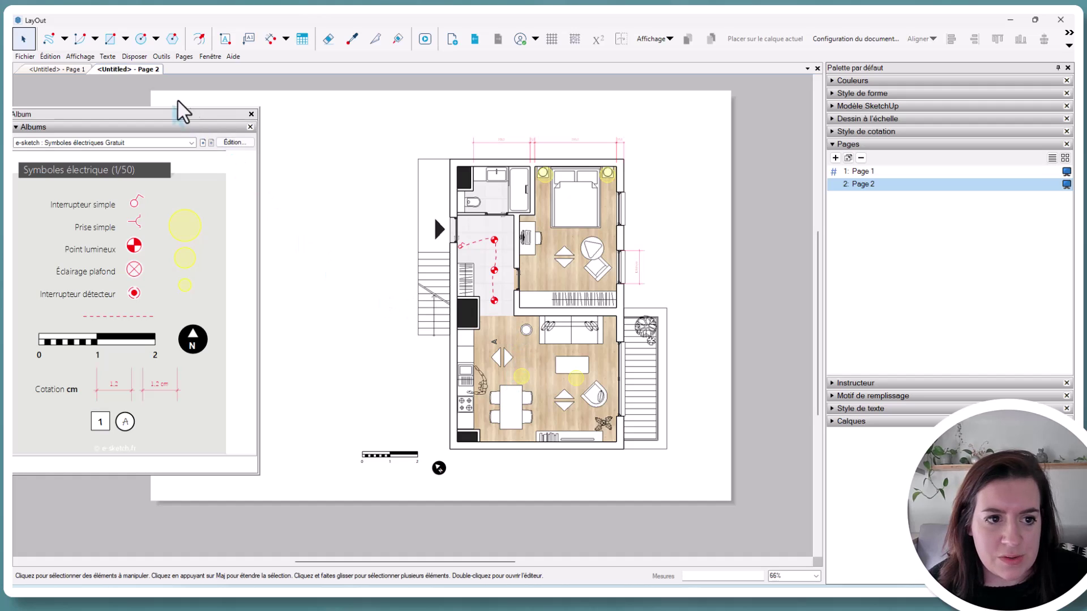
- Run the <Carré-blanc> renumbering from page 2 with its class on Par page
click(107, 57)
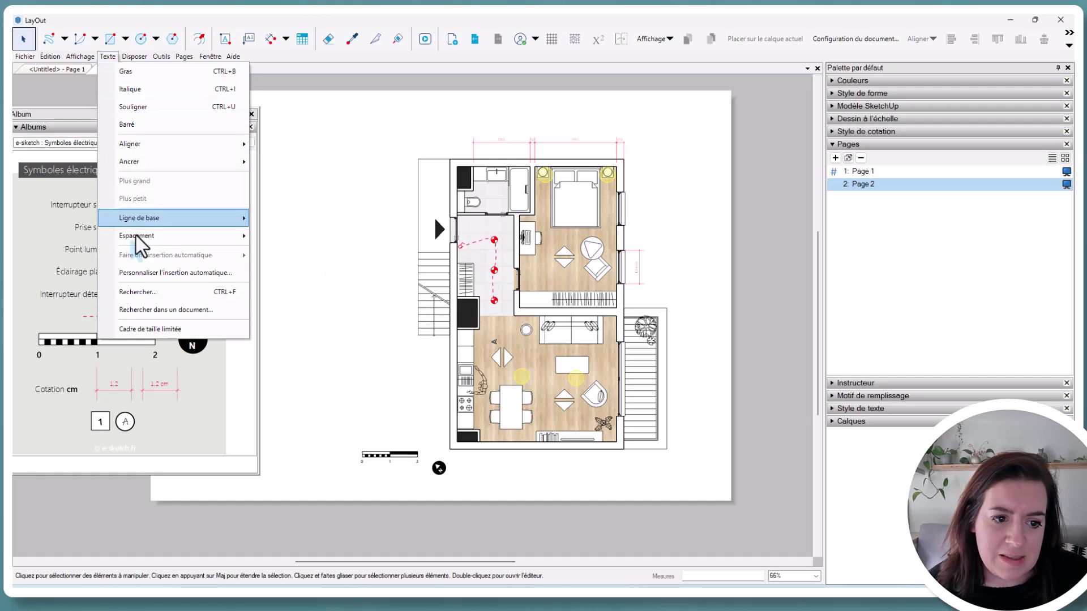
click(155, 291)
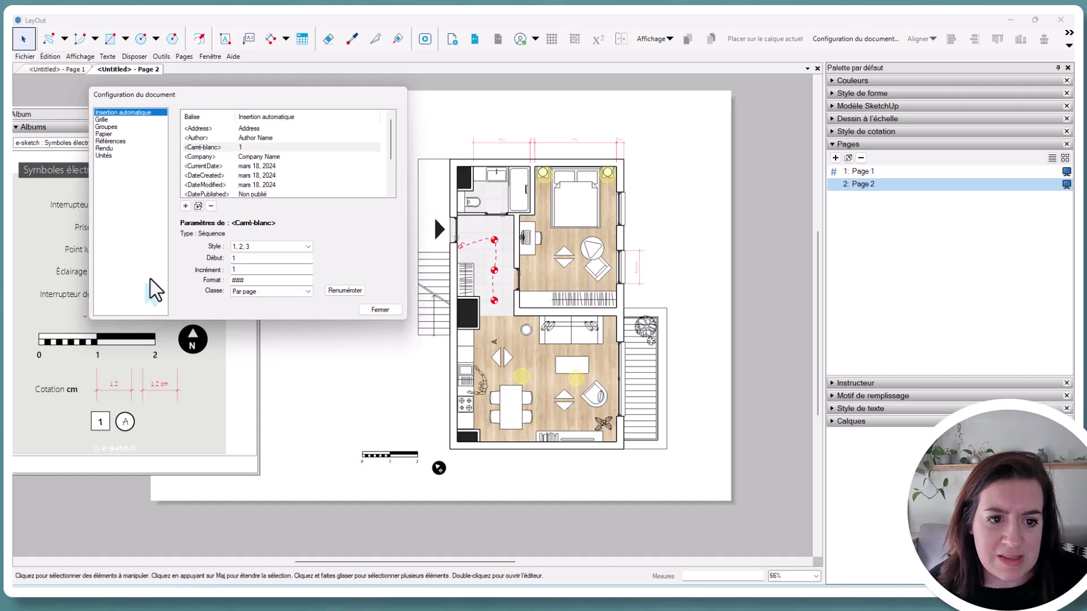
click(347, 291)
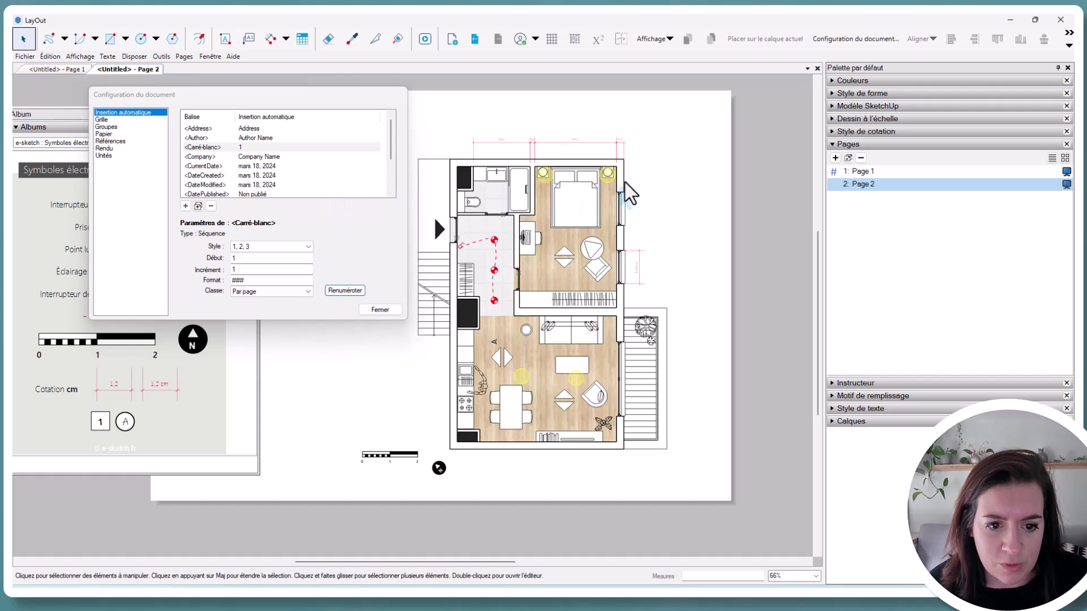
click(235, 295)
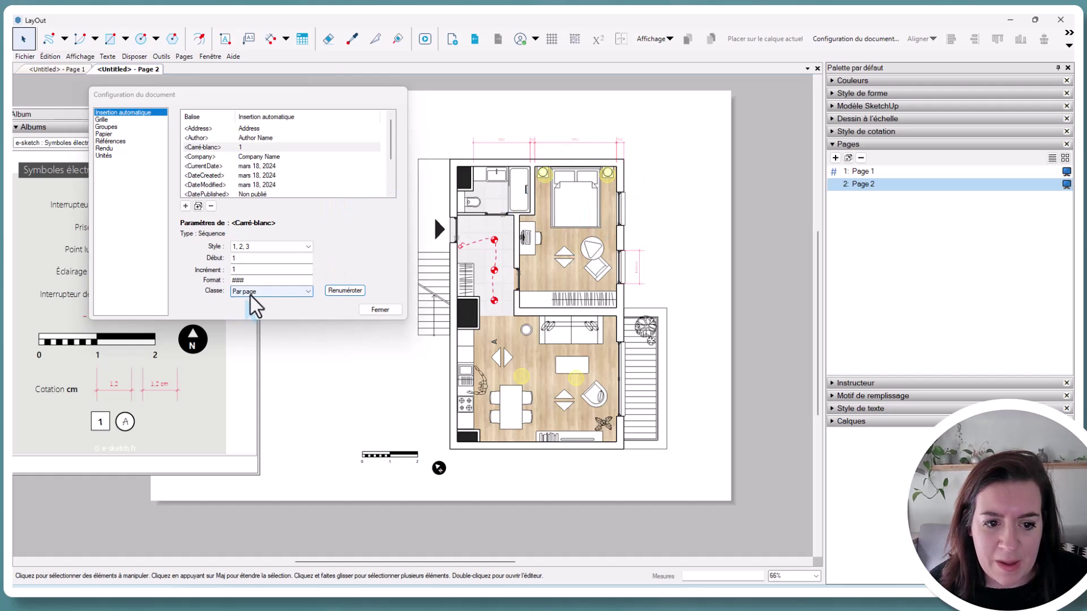
click(380, 310)
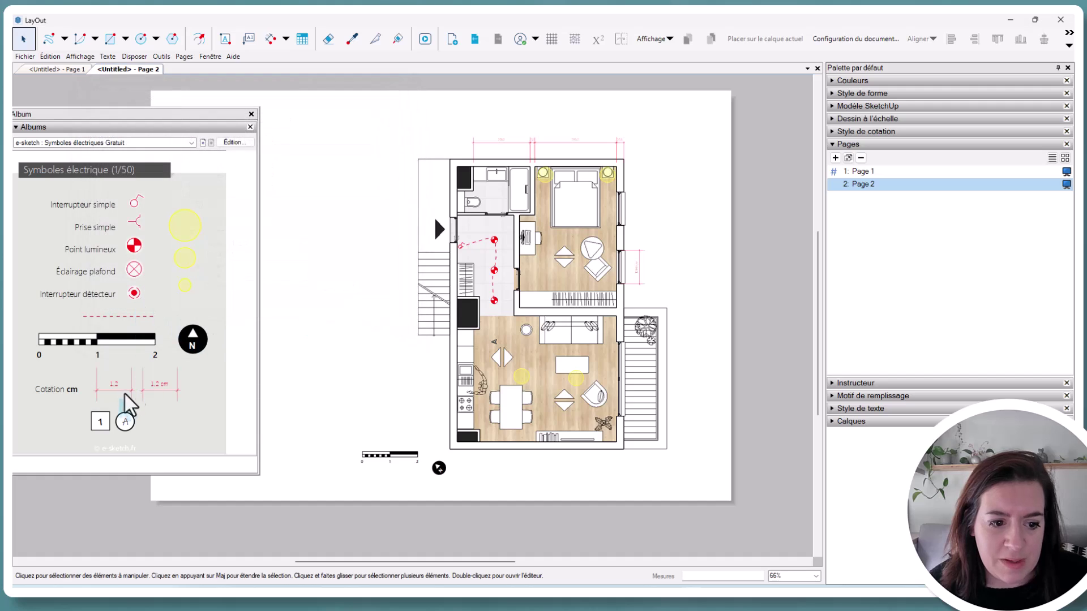
- Try the per-page numbering by placing three square number labels outside the bedroom facade on page 2, and delete all three
click(100, 422)
click(656, 201)
click(669, 250)
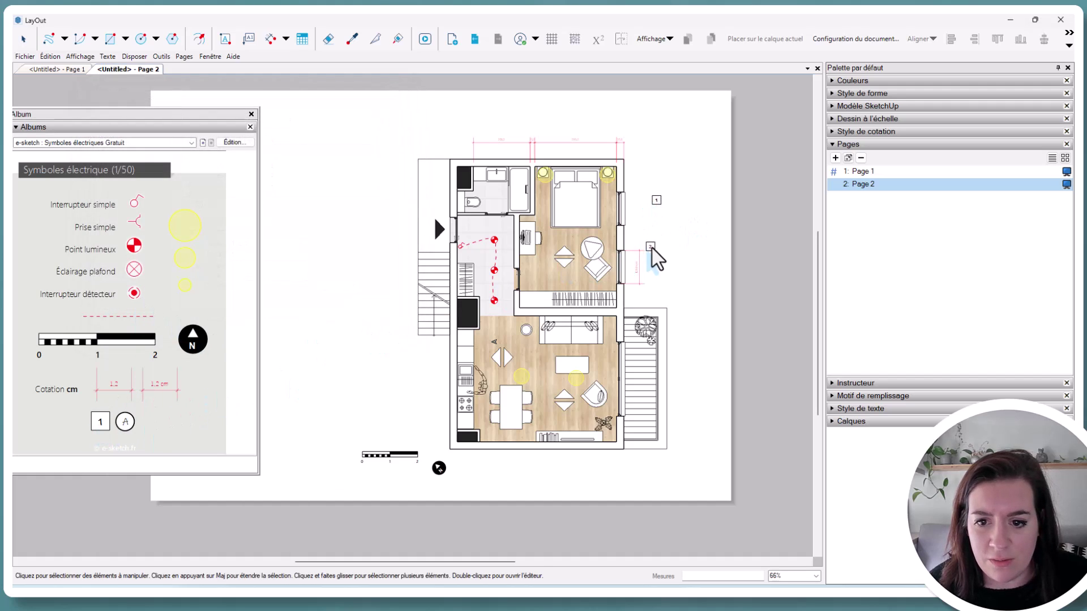
click(697, 230)
key(space)
click(656, 200)
drag(717, 266, 722, 275)
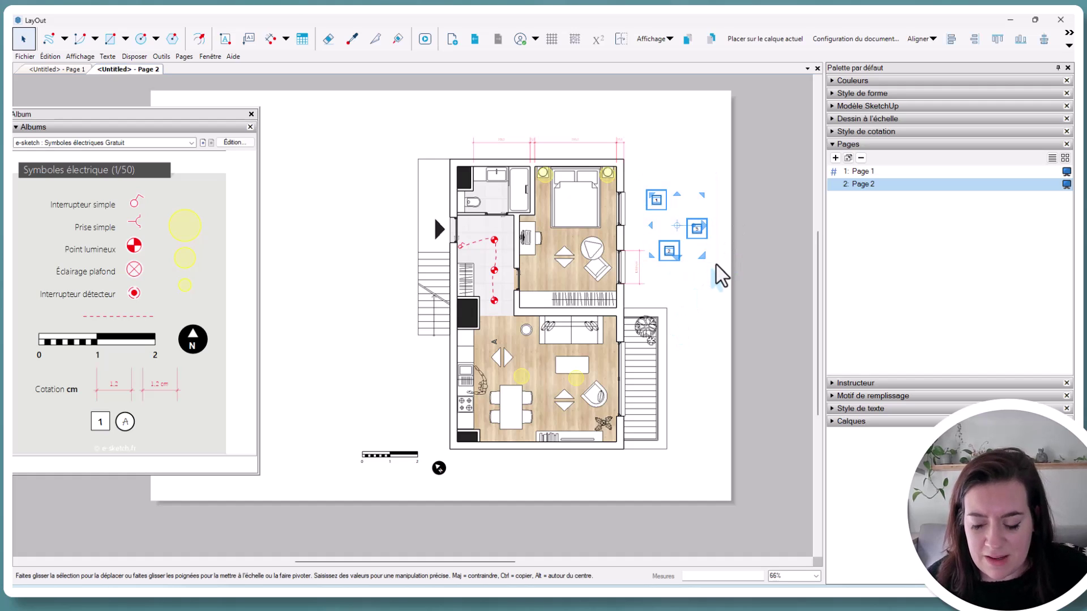
key(Delete)
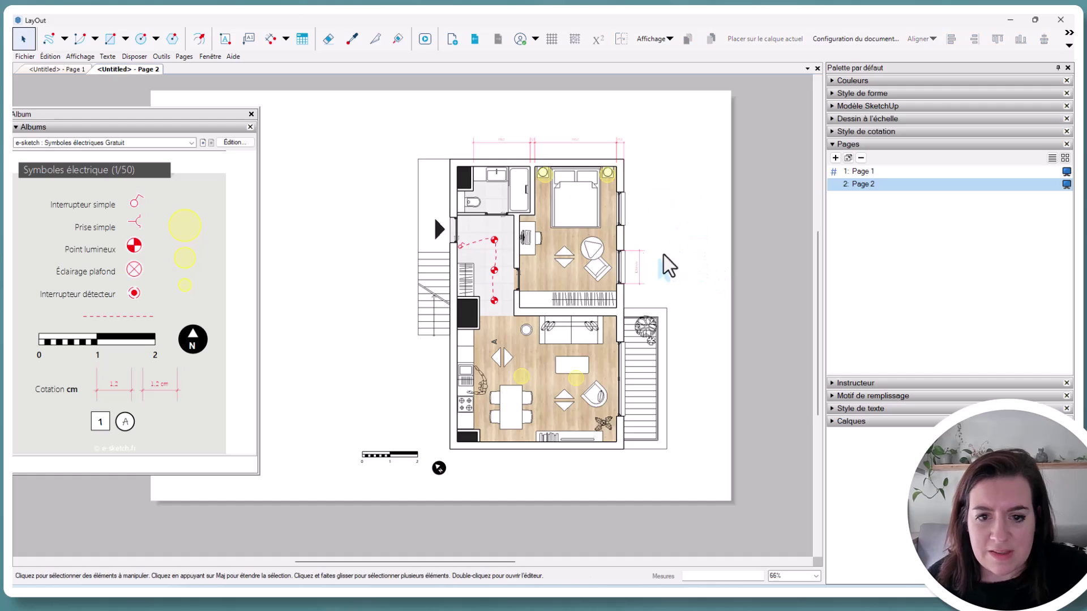
- Set the class of the <Carré-blanc> auto-text sequence to Par document in the document's configuration
click(108, 57)
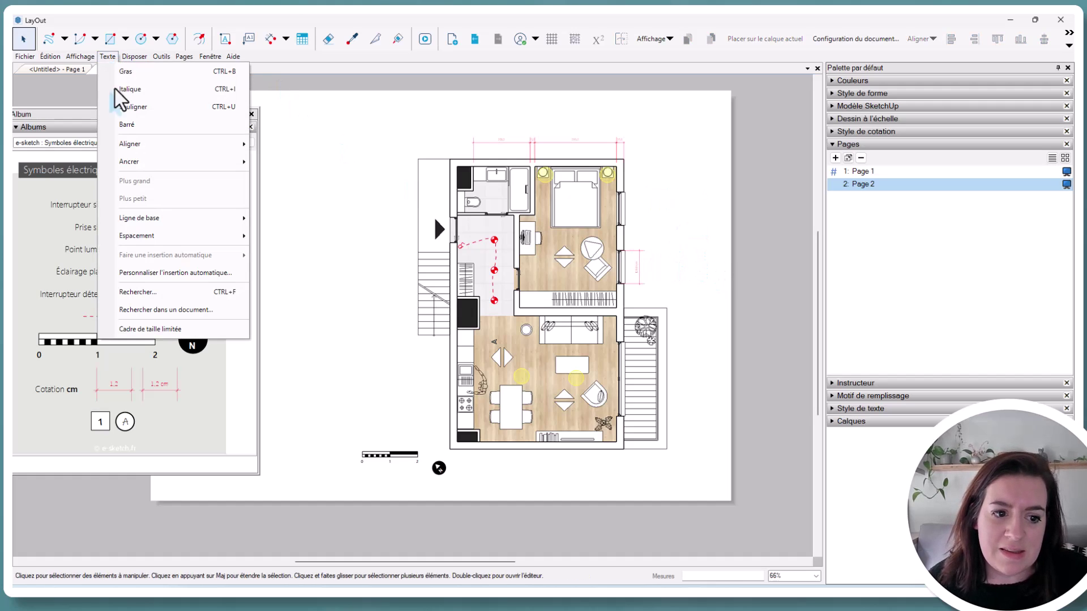
click(150, 273)
click(274, 306)
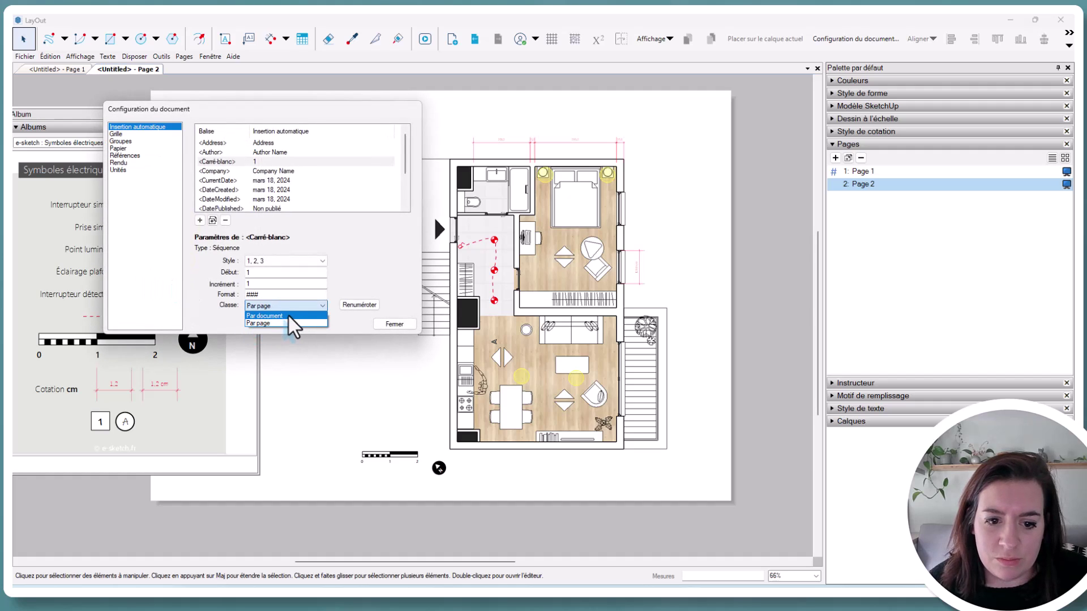
click(289, 316)
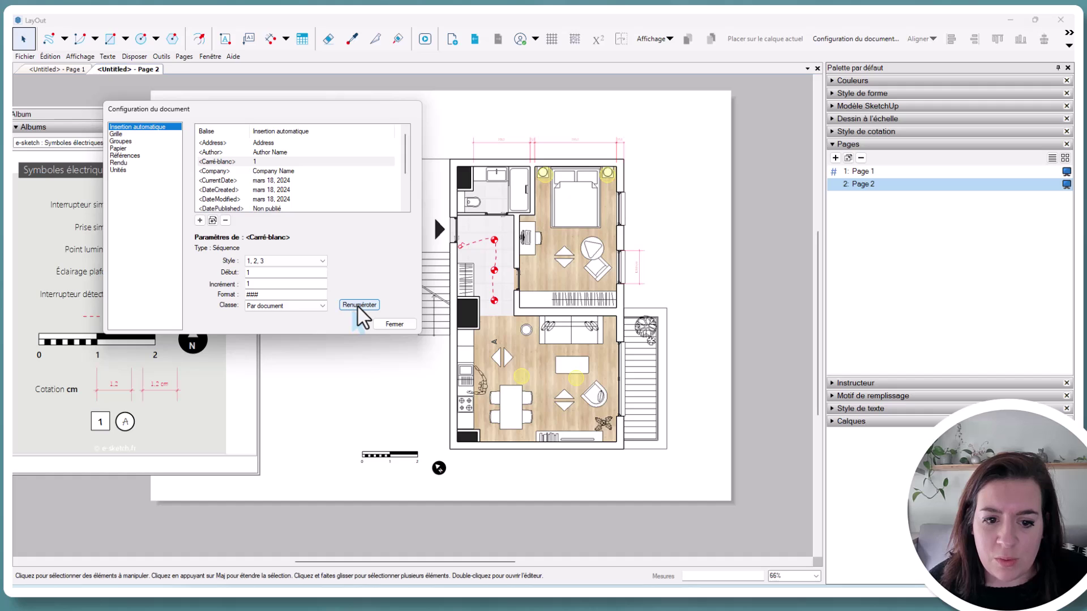
click(396, 325)
- Place three of the album's square number labels outside the bedroom facade on page 2 and return to page 1
drag(100, 424, 670, 219)
click(671, 219)
click(659, 239)
key(space)
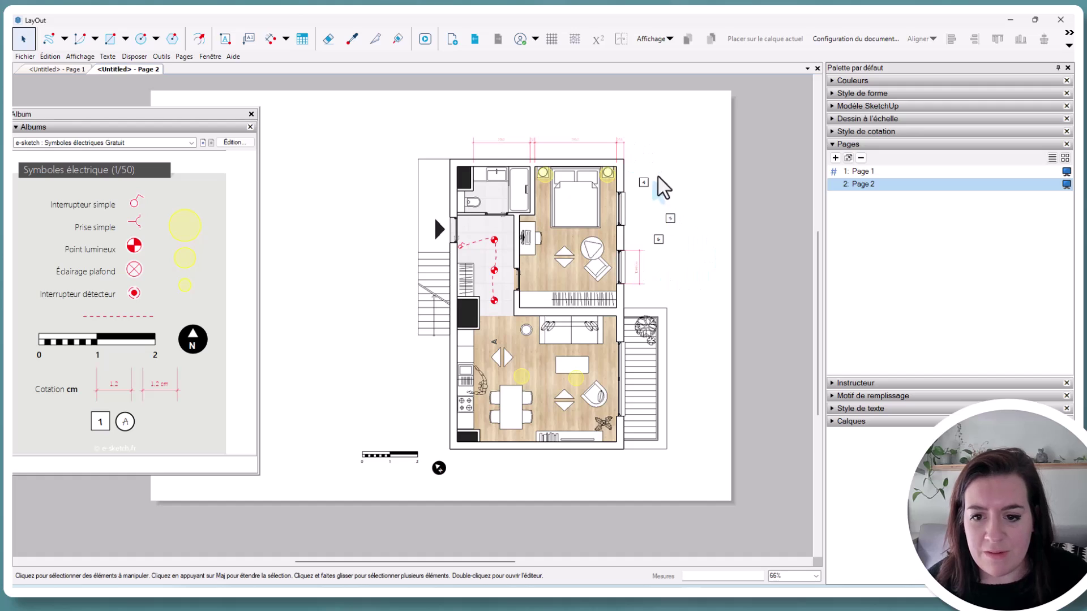
click(861, 171)
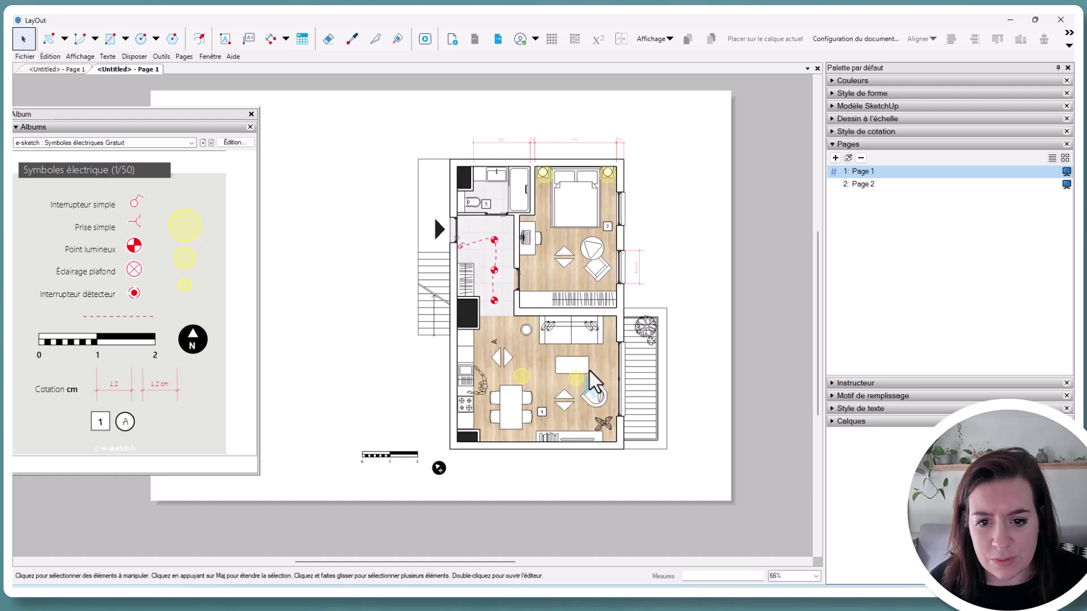
- Switch the album to e-sketch : Style de lignes & cotations and reposition it clear of the plan
scroll(581, 340, down, 1)
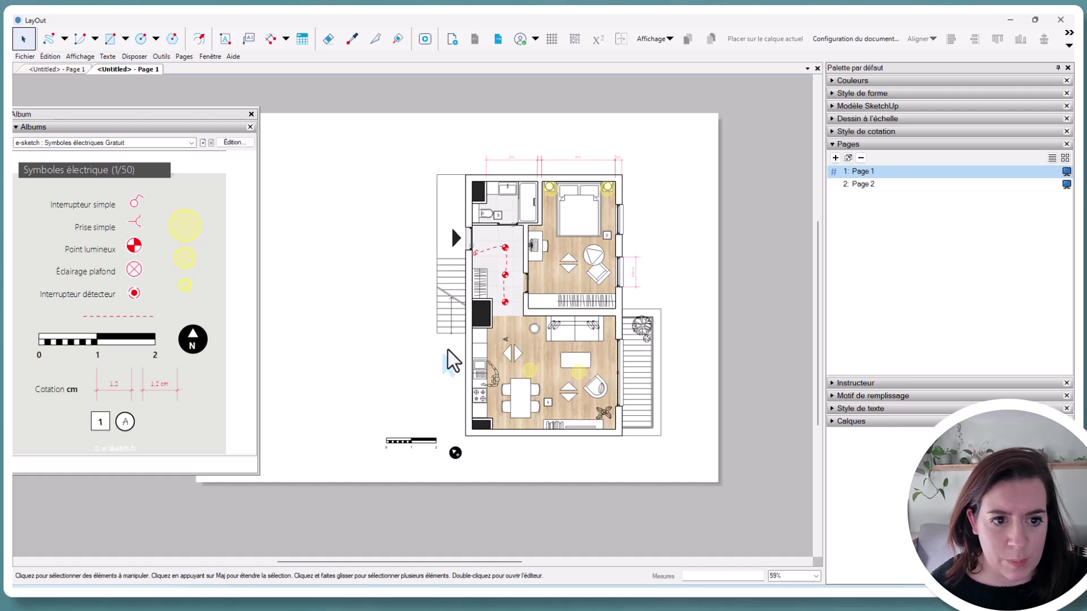
drag(182, 113, 277, 111)
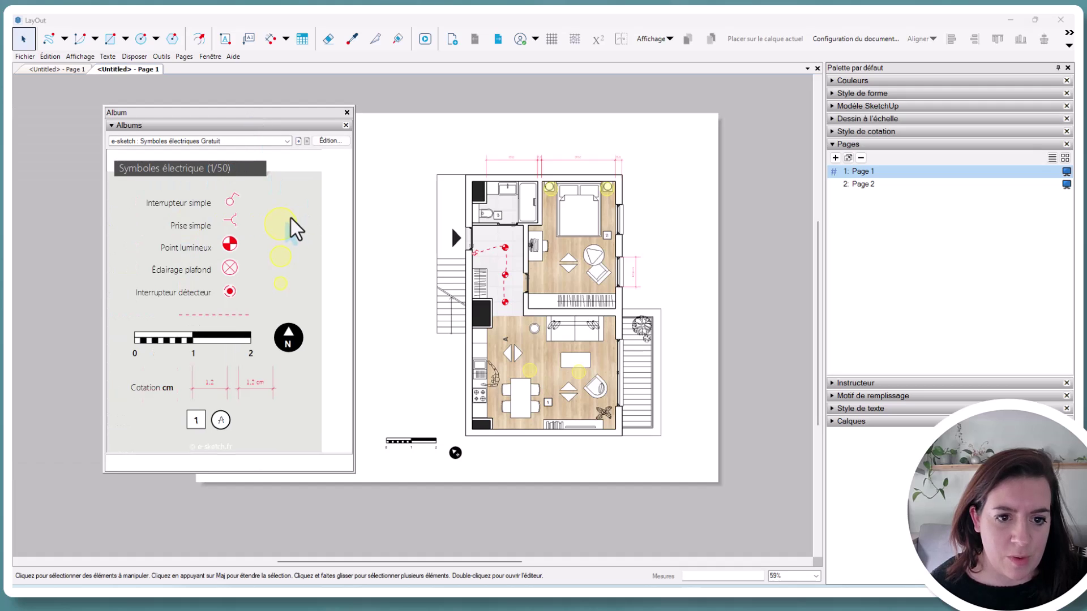
click(287, 142)
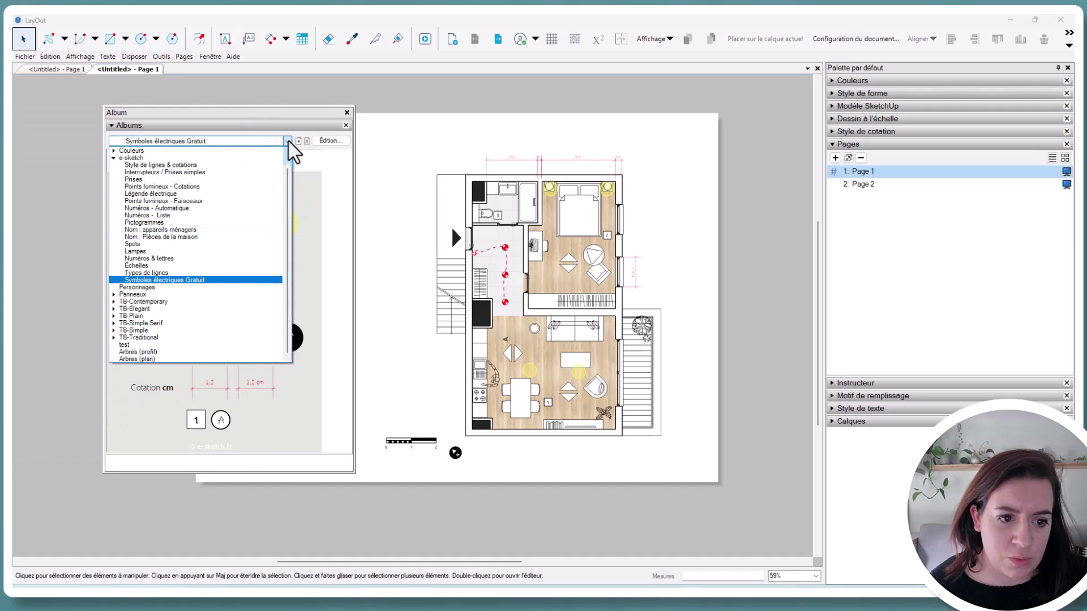
click(252, 165)
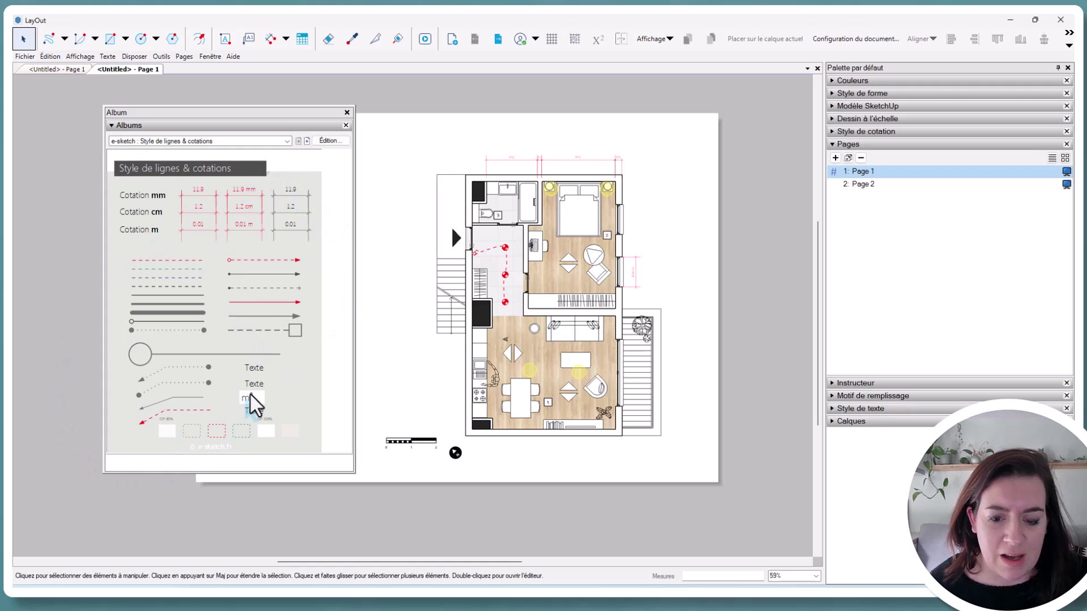
click(267, 117)
drag(266, 116, 187, 102)
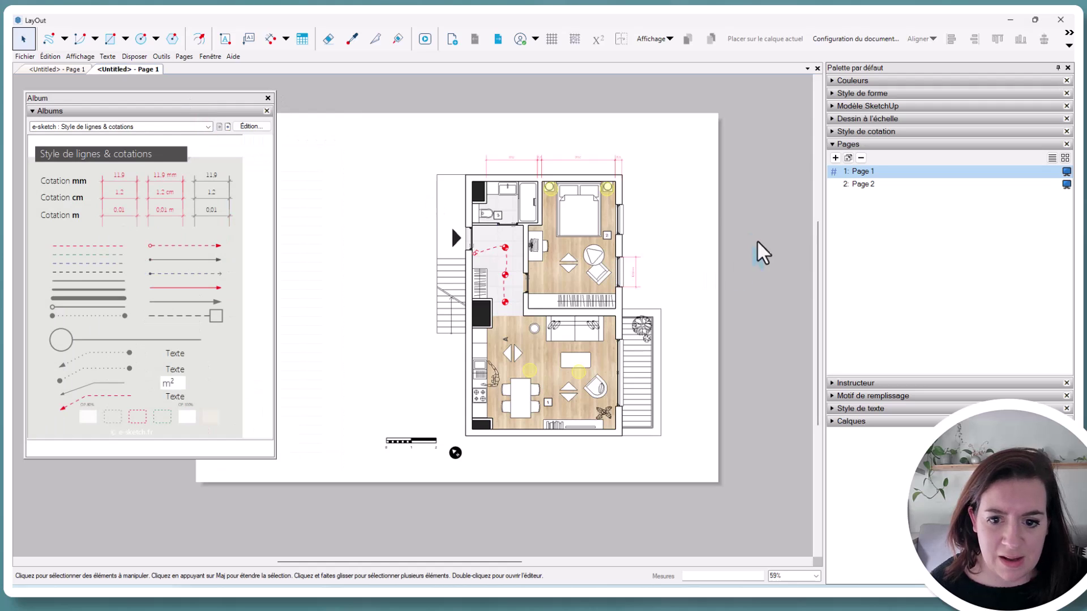
- Show the document's layer list and check which layer the plan viewport is on
click(524, 432)
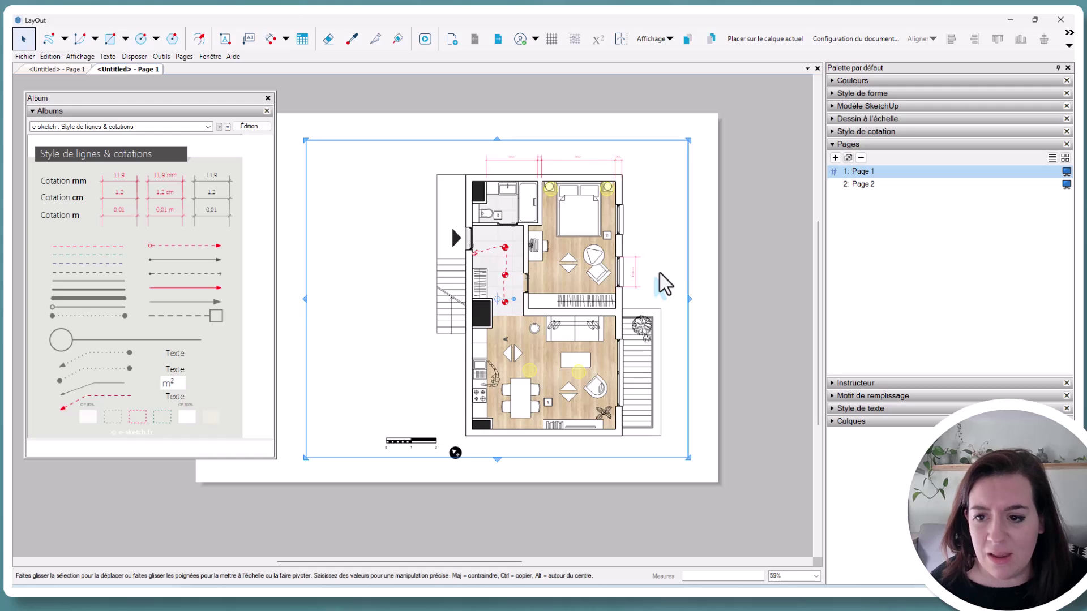
click(835, 145)
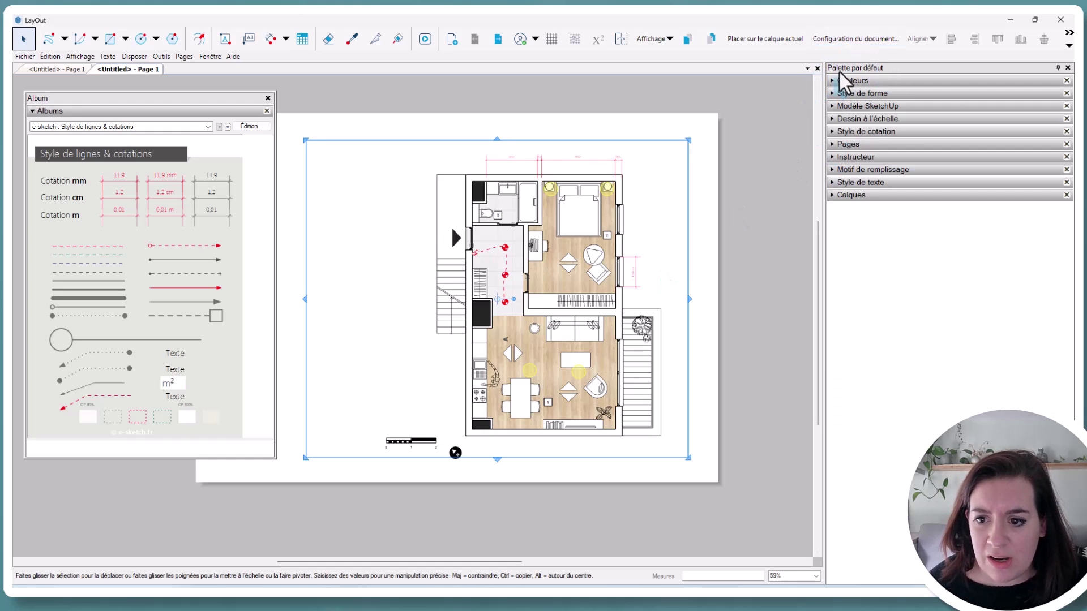
click(832, 195)
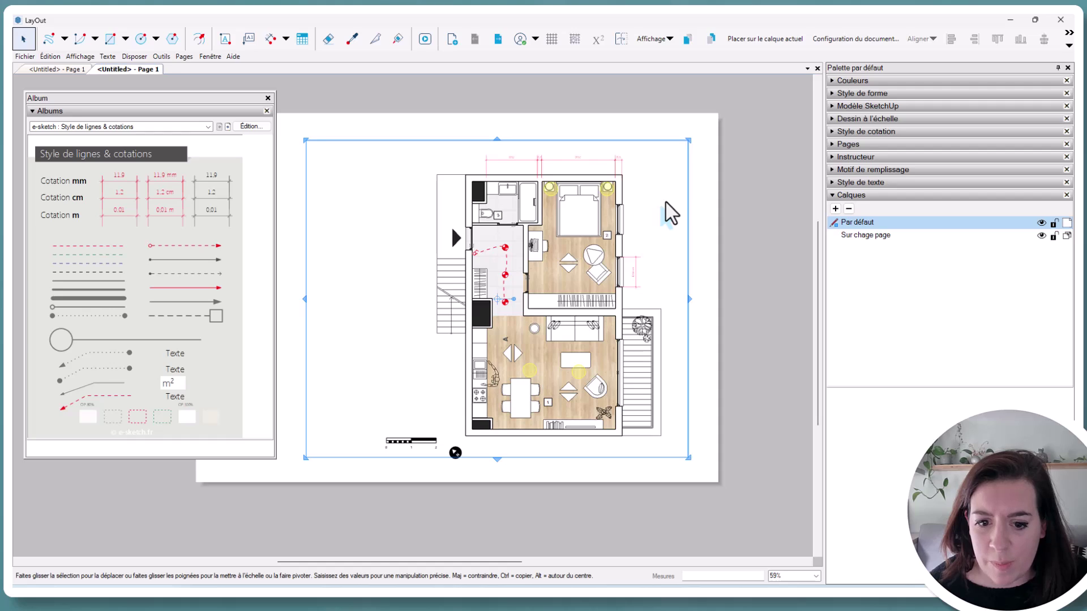
click(761, 222)
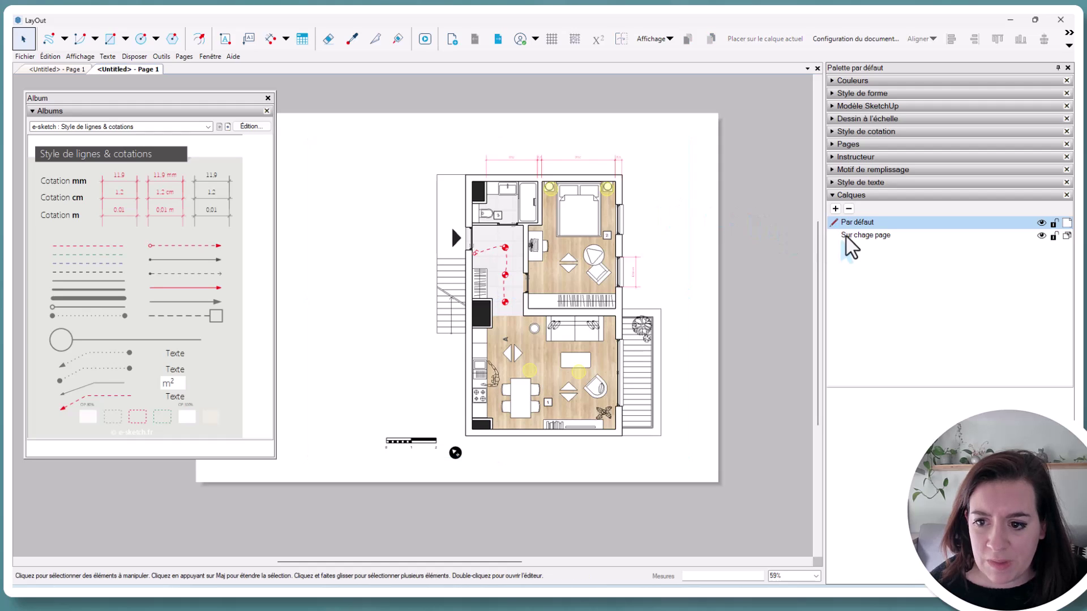
- Add two layers to the document and name them Annotation and 3D
click(837, 209)
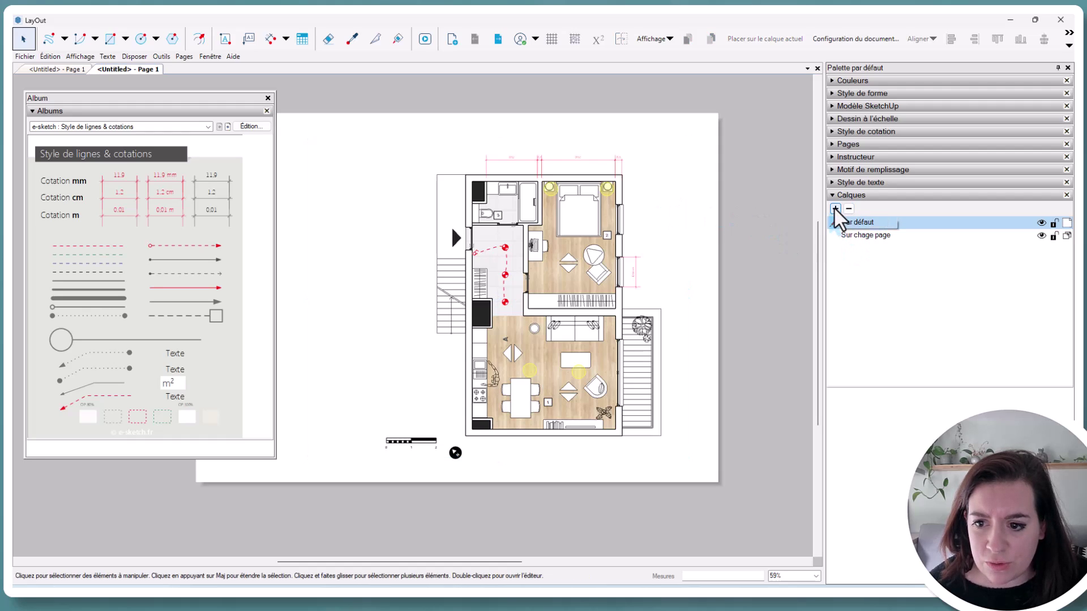
double_click(855, 223)
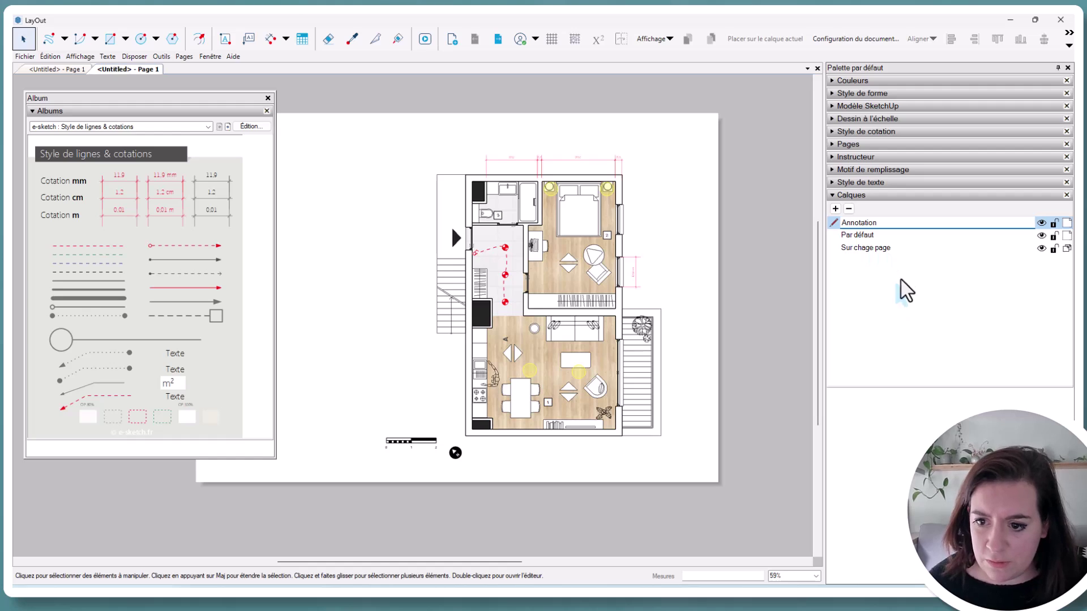
click(836, 209)
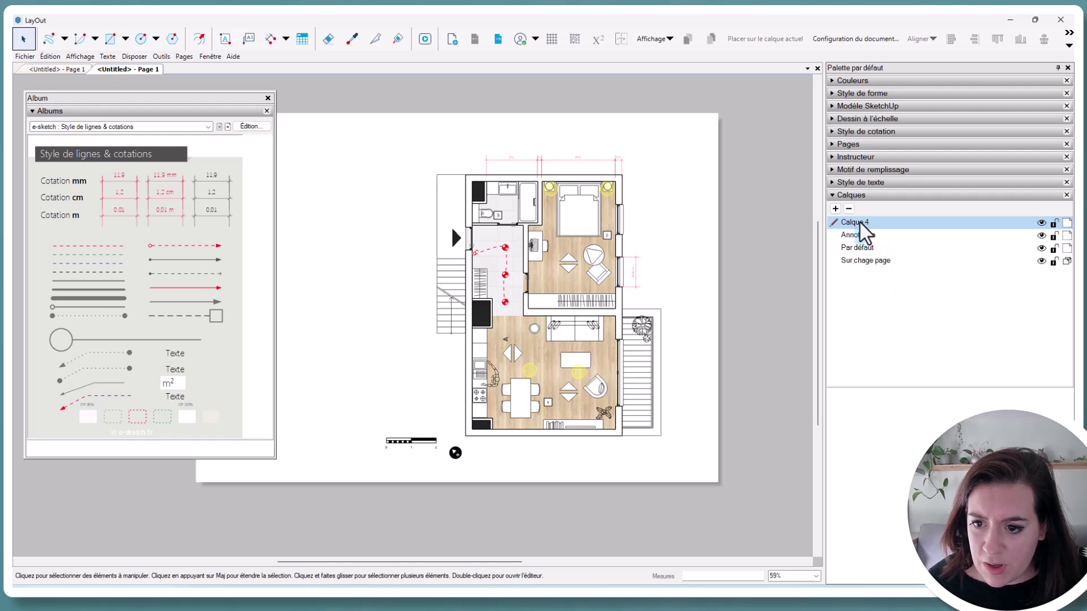
double_click(859, 223)
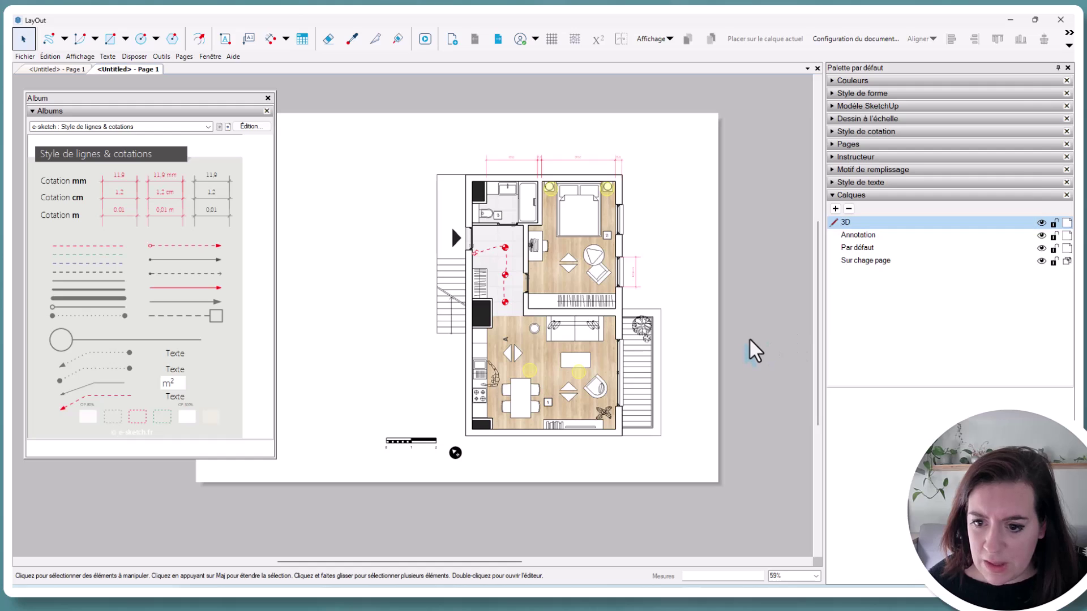
- Move the SketchUp plan viewport from Par défaut to the 3D layer
drag(741, 419, 661, 385)
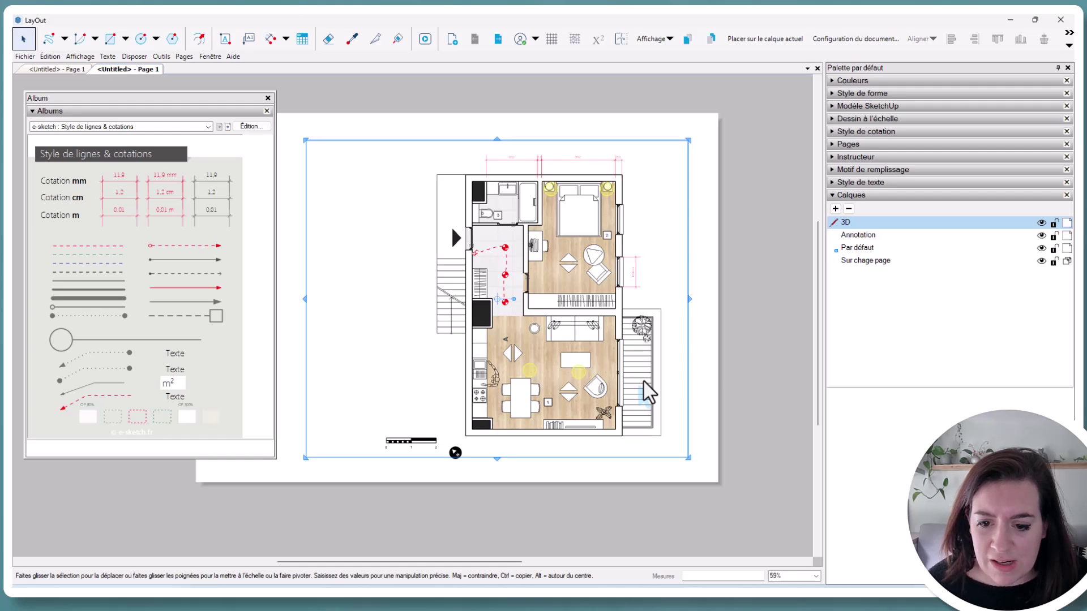
right_click(645, 382)
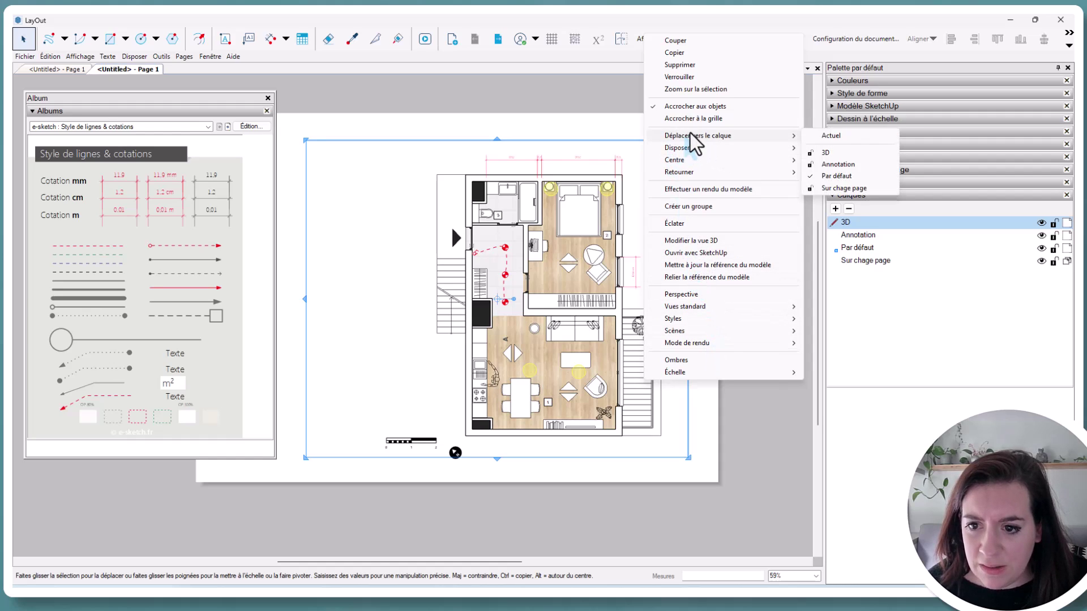
mouse_move(796, 135)
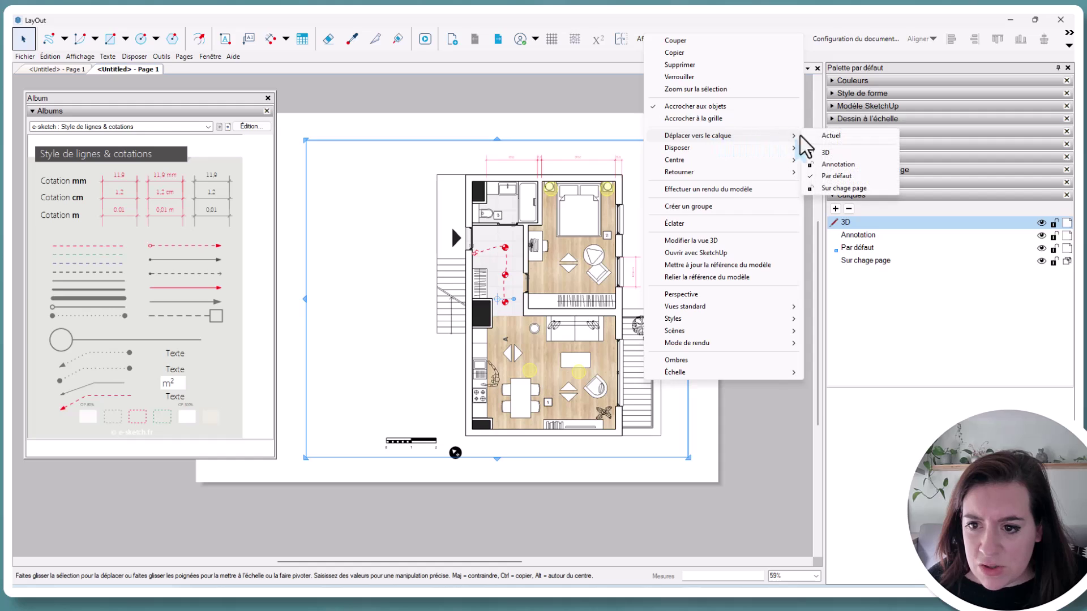
click(828, 154)
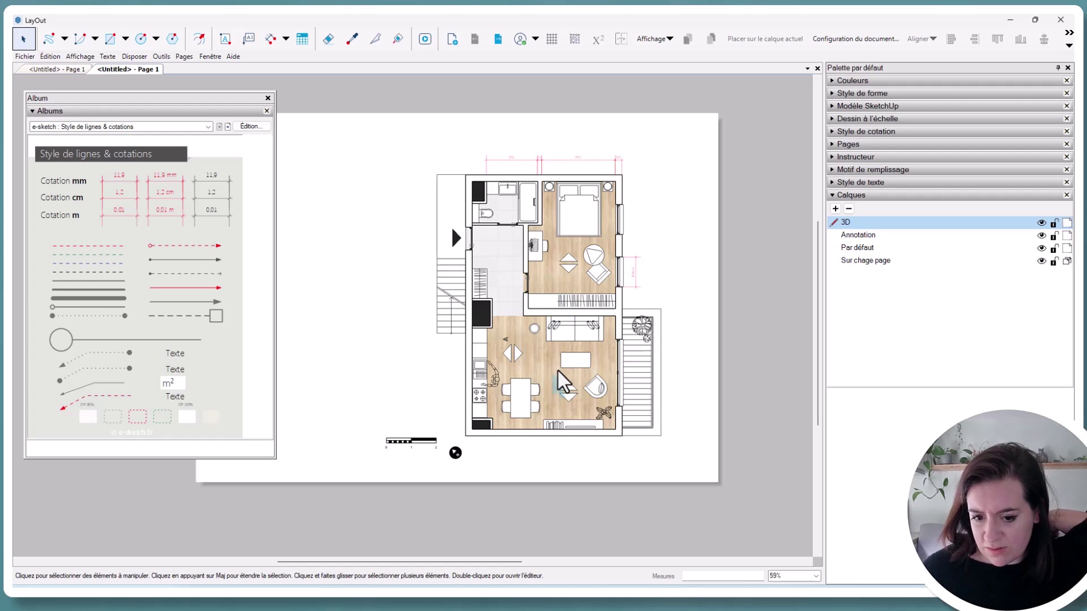
- Toggle the 3D layer's visibility off and on to check what it contains
scroll(561, 376, up, 3)
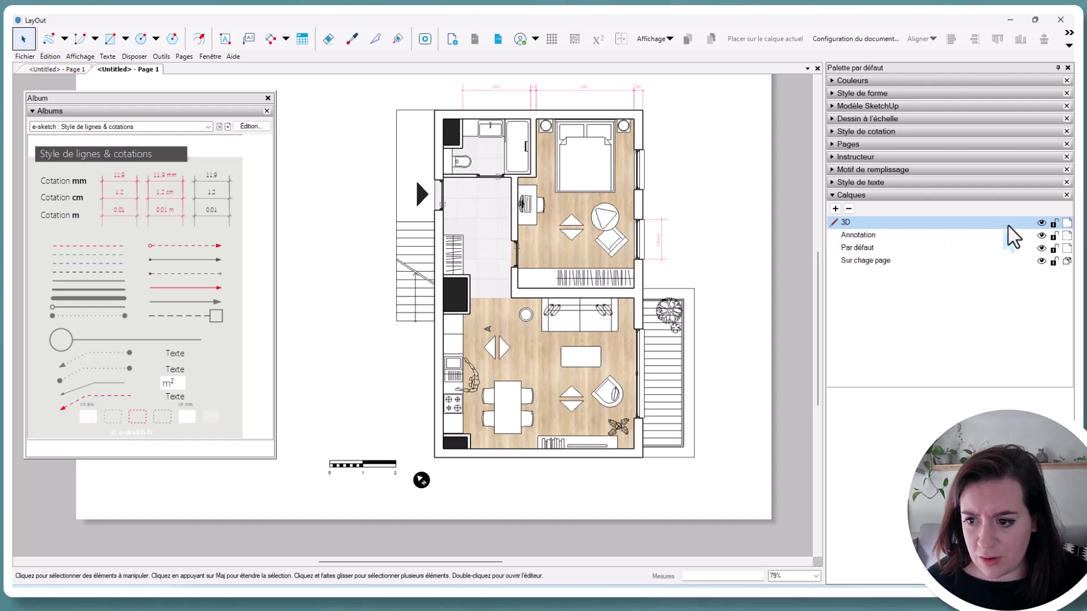
click(1042, 224)
click(1042, 223)
click(1042, 223)
click(1042, 223)
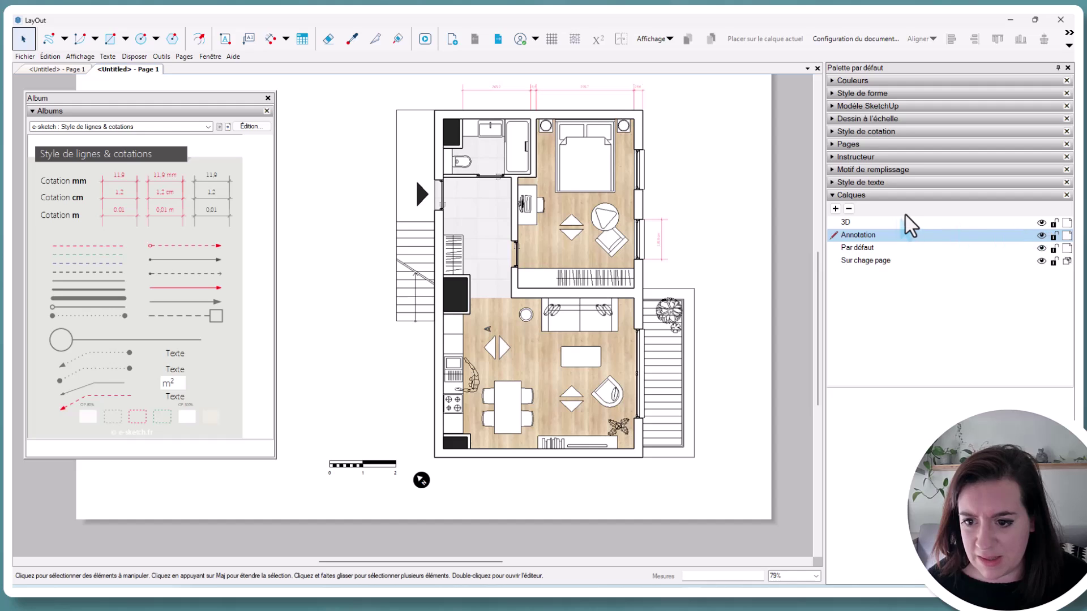
- Reorder the 3D layer below Par défaut in the layer list so the annotations lie over the plan
click(862, 222)
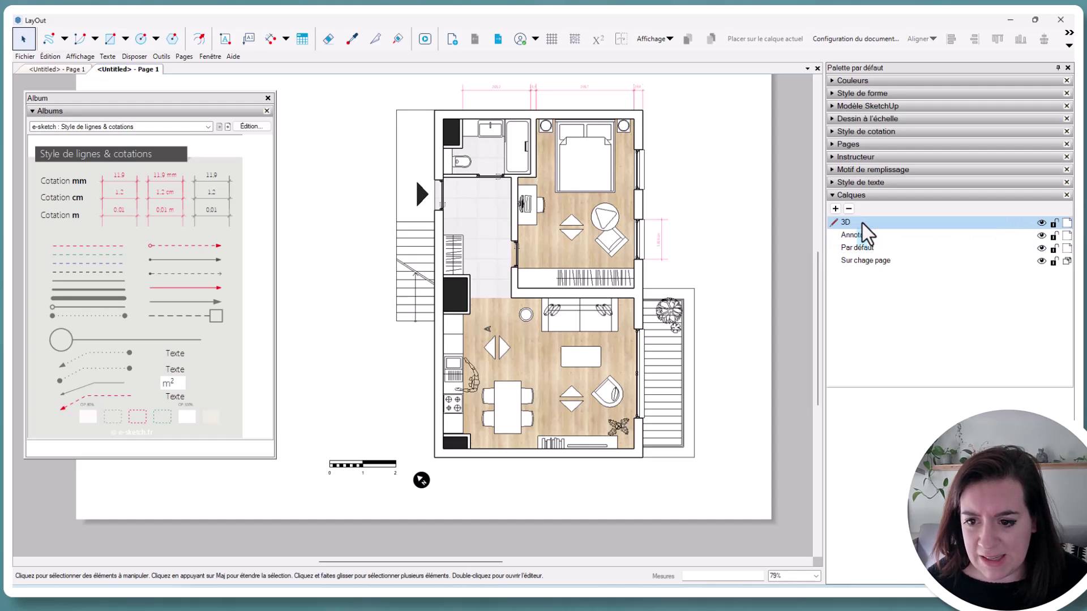
drag(868, 259, 868, 259)
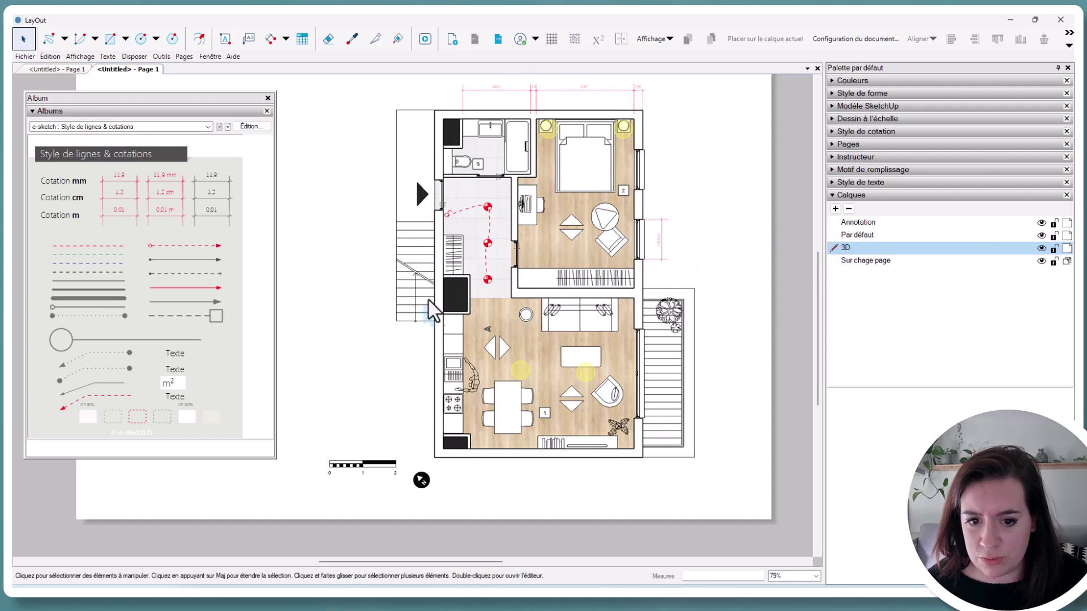
scroll(687, 289, down, 2)
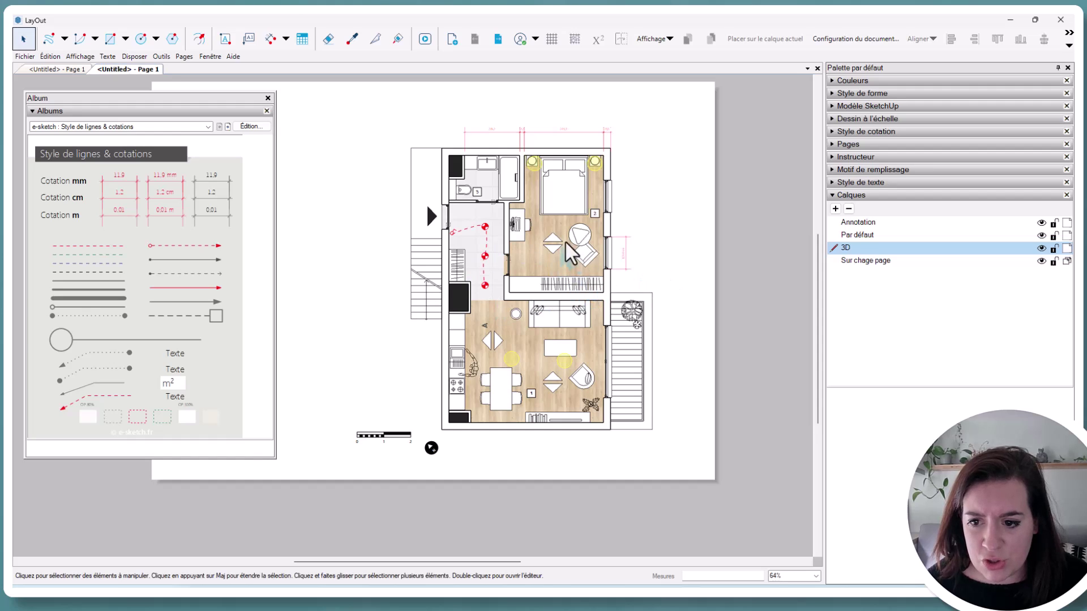
- Hide the 3D layer and toggle the Par défaut layer off and on to check its contents
click(1043, 249)
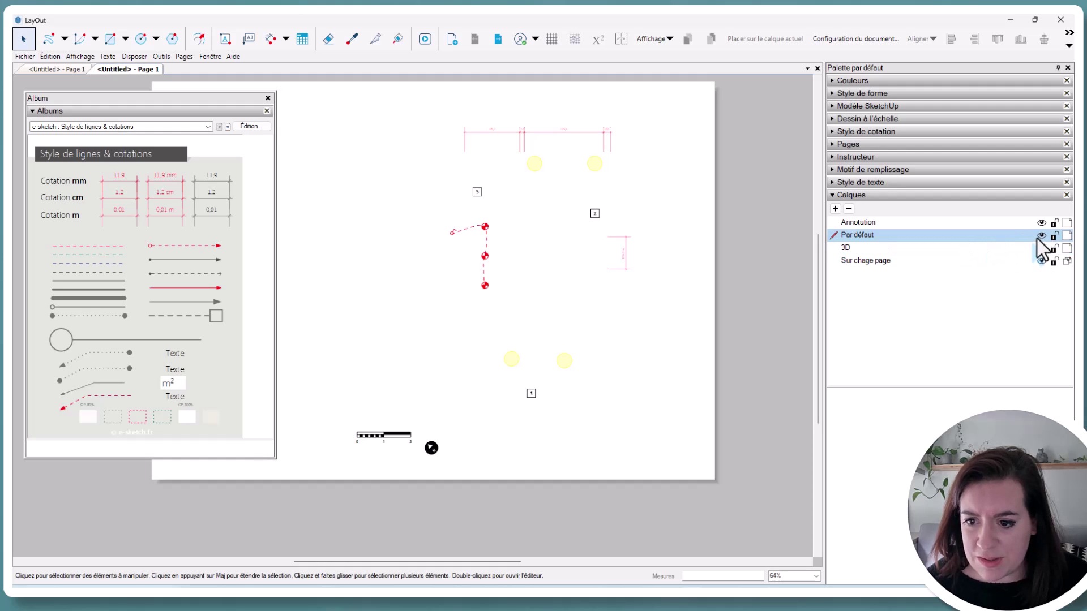
click(1041, 235)
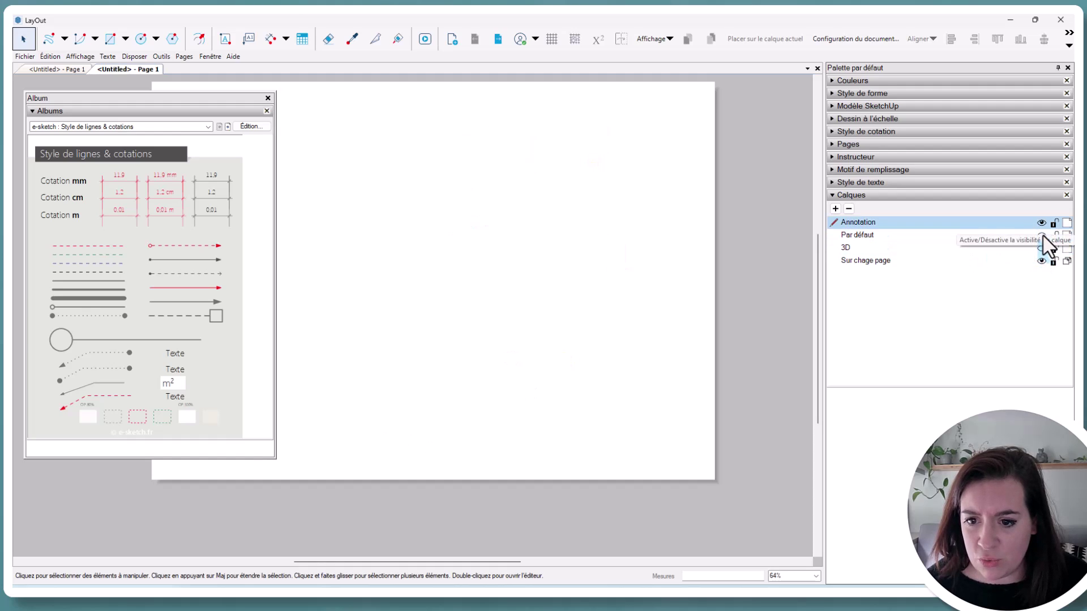
click(1041, 236)
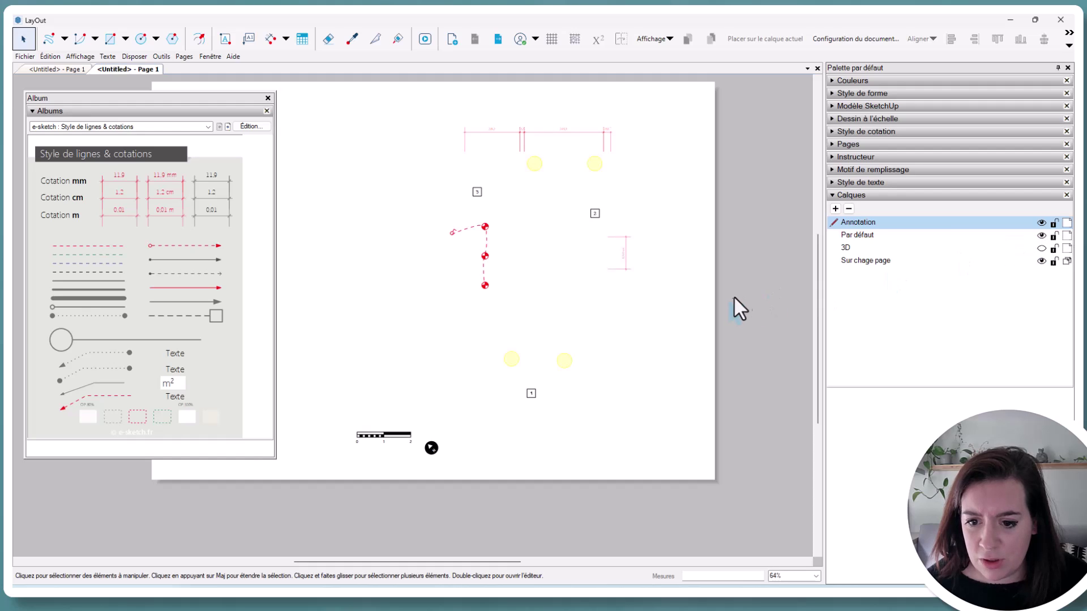
- Move the dimensions, light symbols and number labels to the Annotation layer, and show the 3D layer again
mouse_move(412, 98)
mouse_down()
mouse_move(546, 236)
mouse_move(660, 419)
mouse_up()
right_click(488, 225)
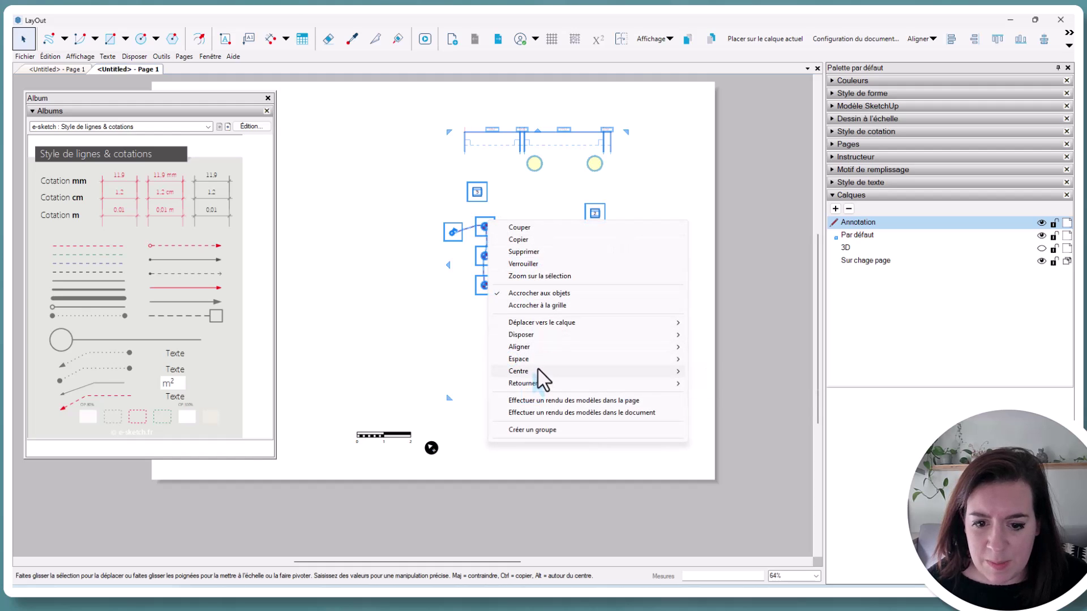
mouse_move(583, 323)
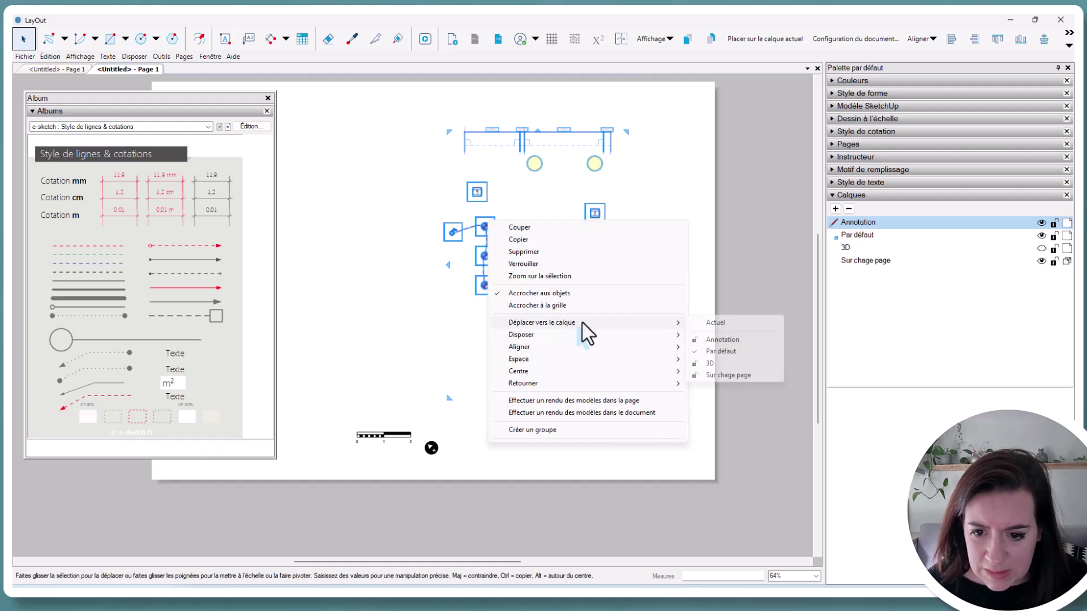
click(734, 340)
click(763, 332)
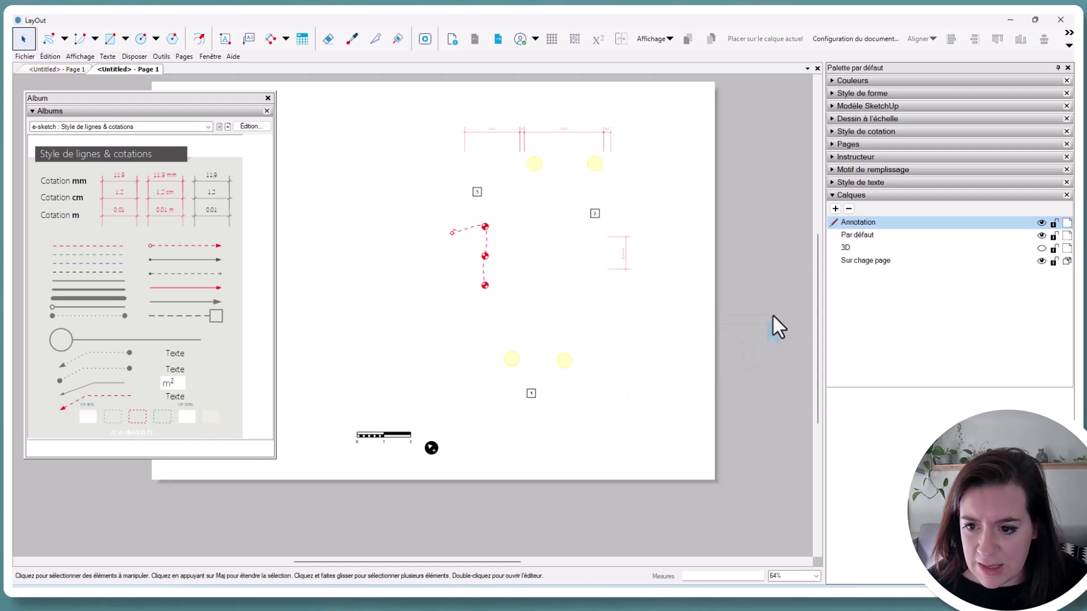
click(1042, 248)
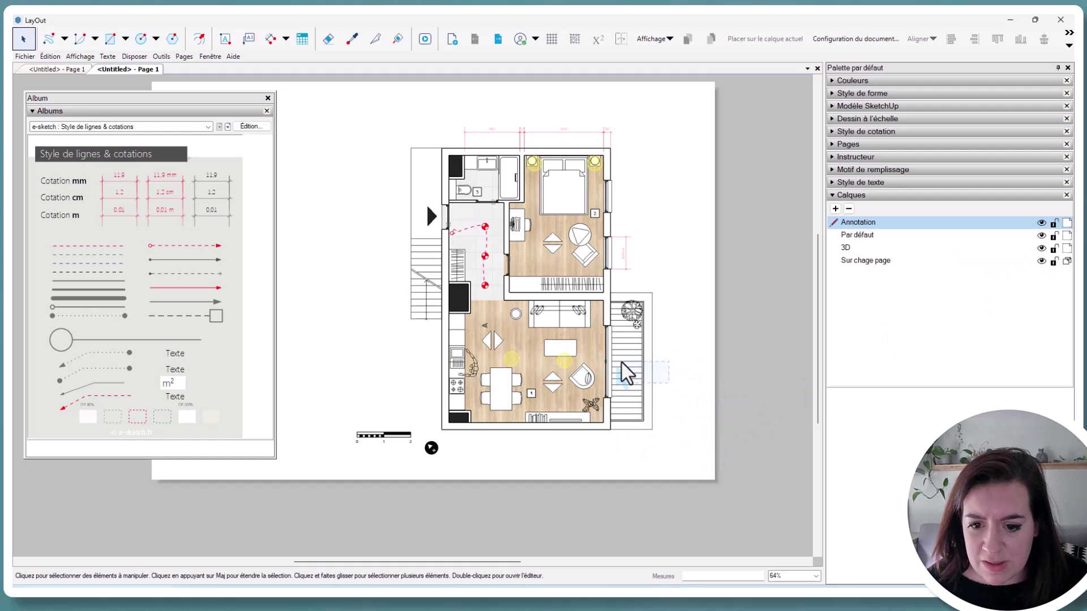
- Lock the 3D layer and try to select the plan viewport on the page
click(626, 389)
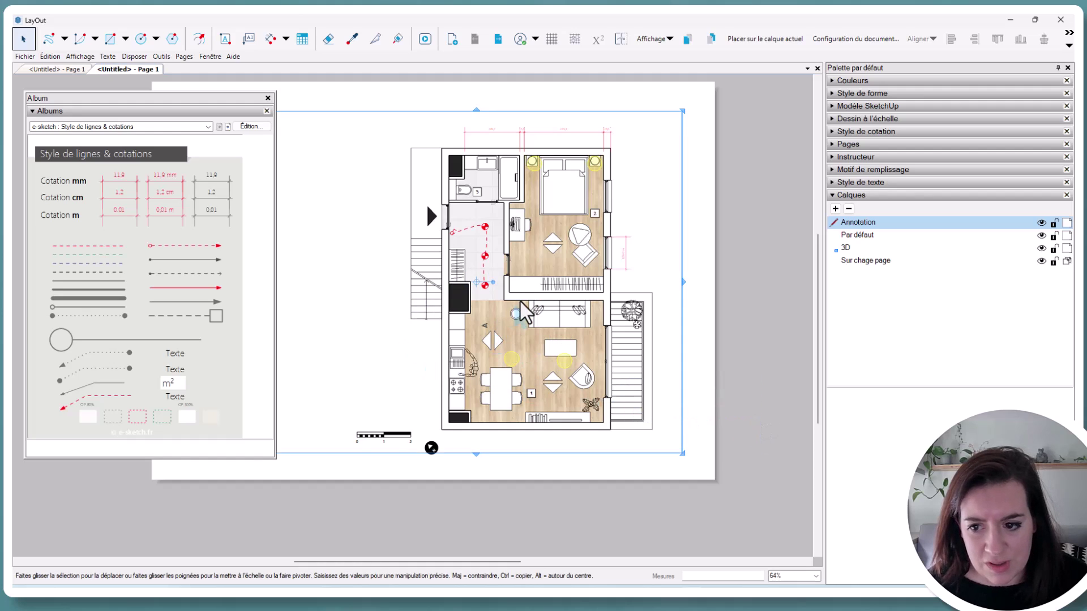
click(1054, 248)
drag(696, 497, 572, 357)
click(595, 373)
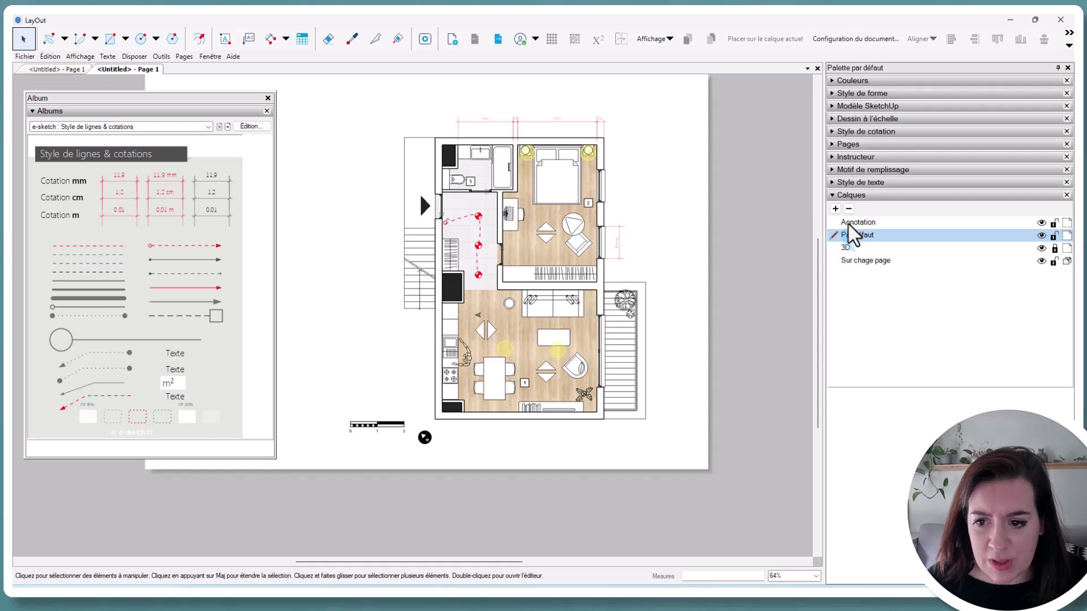
- Make Annotation the active layer, keeping its name
click(850, 223)
double_click(849, 225)
key(Return)
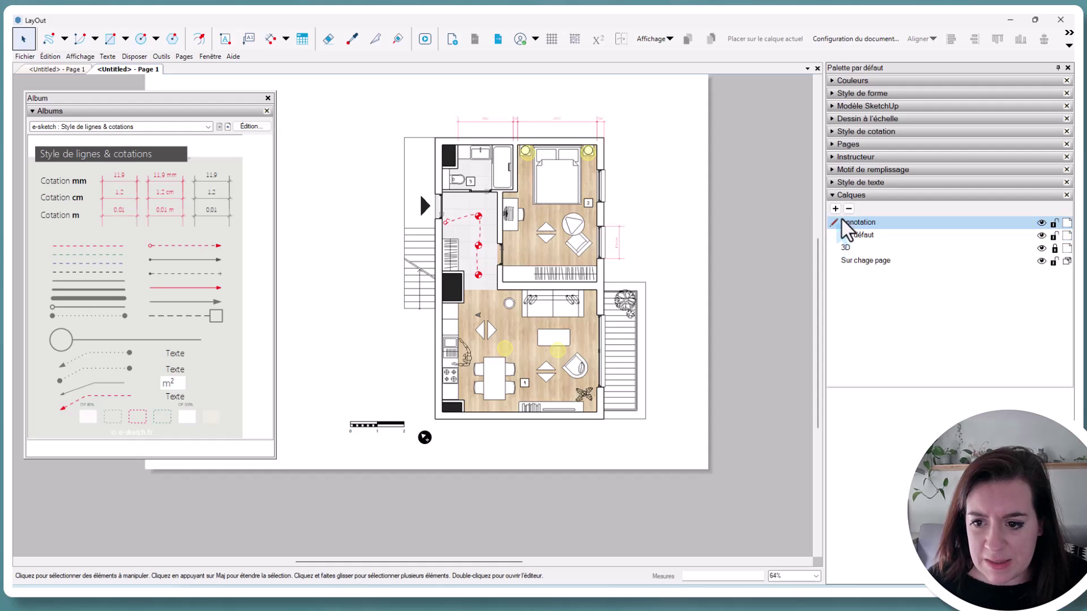
double_click(855, 224)
key(Return)
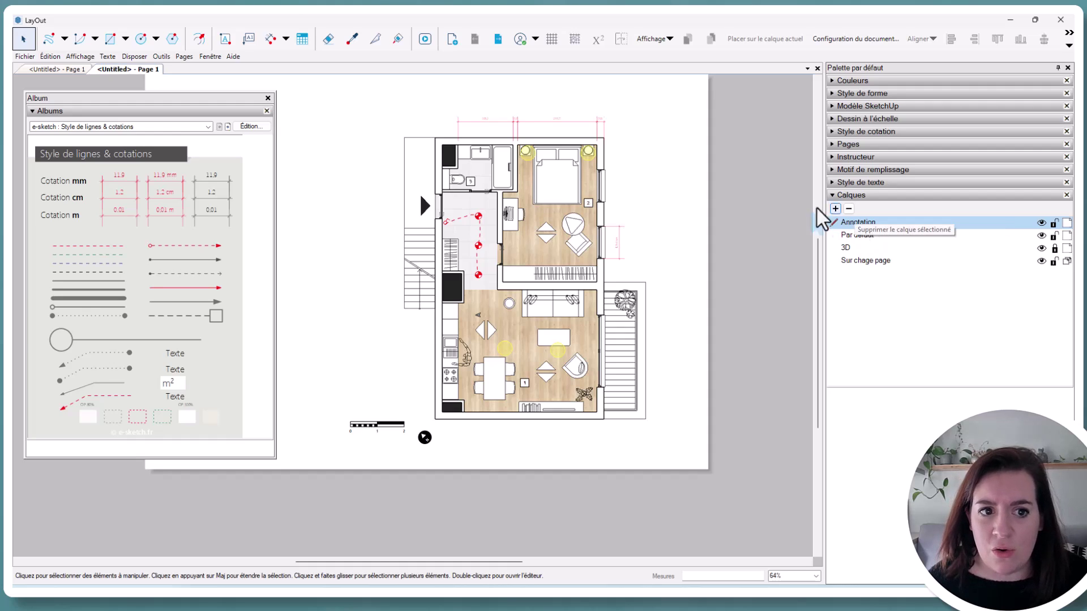
- Label the entrance hall floor with its face area (Surface de la façade), placing the text outside the entrance facade
click(251, 43)
click(463, 232)
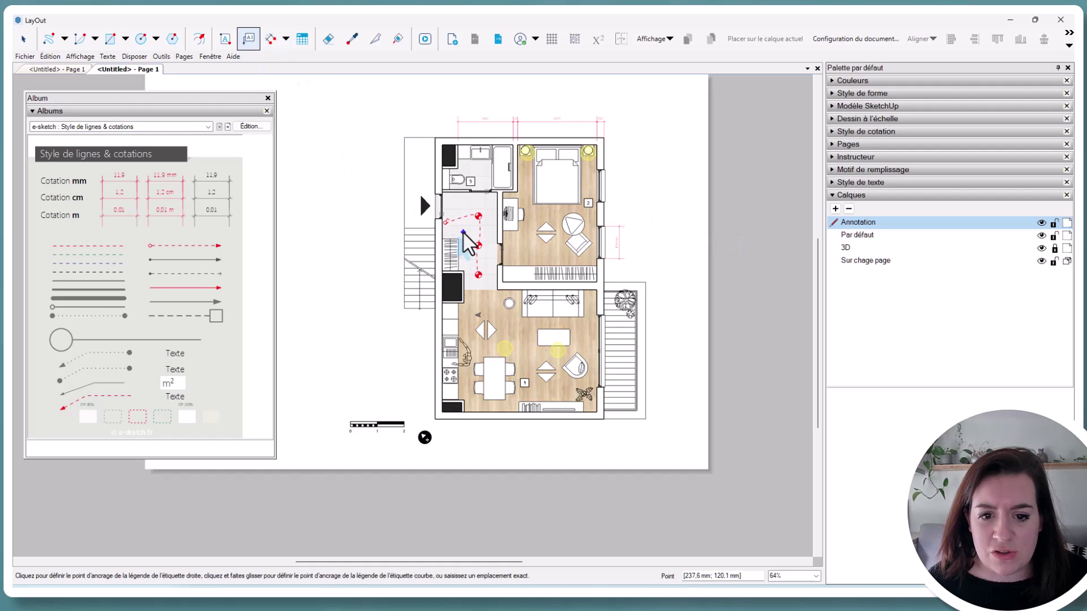
click(385, 195)
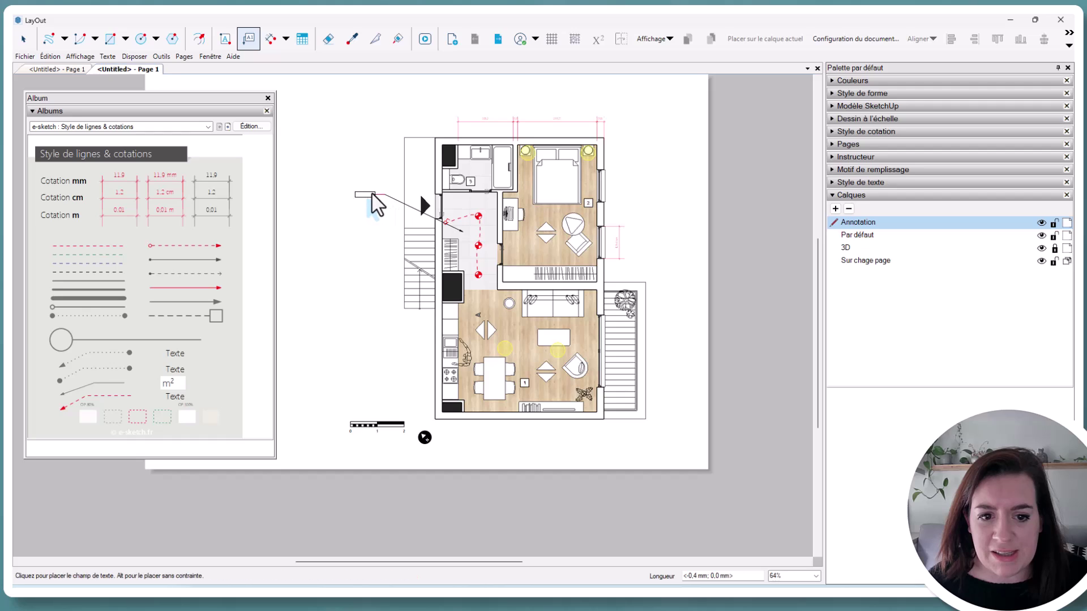
click(369, 194)
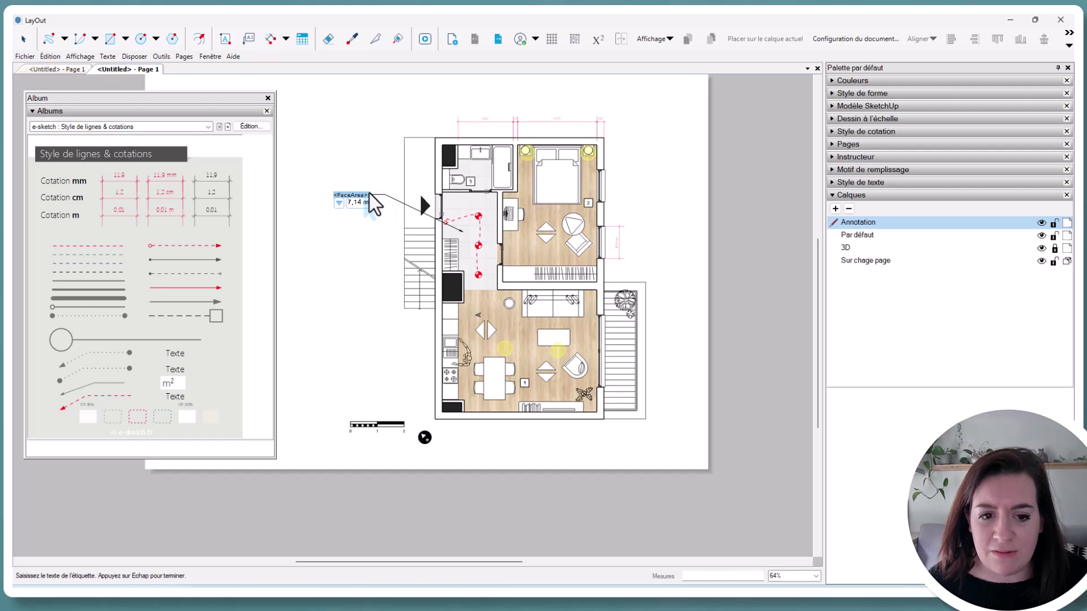
click(339, 202)
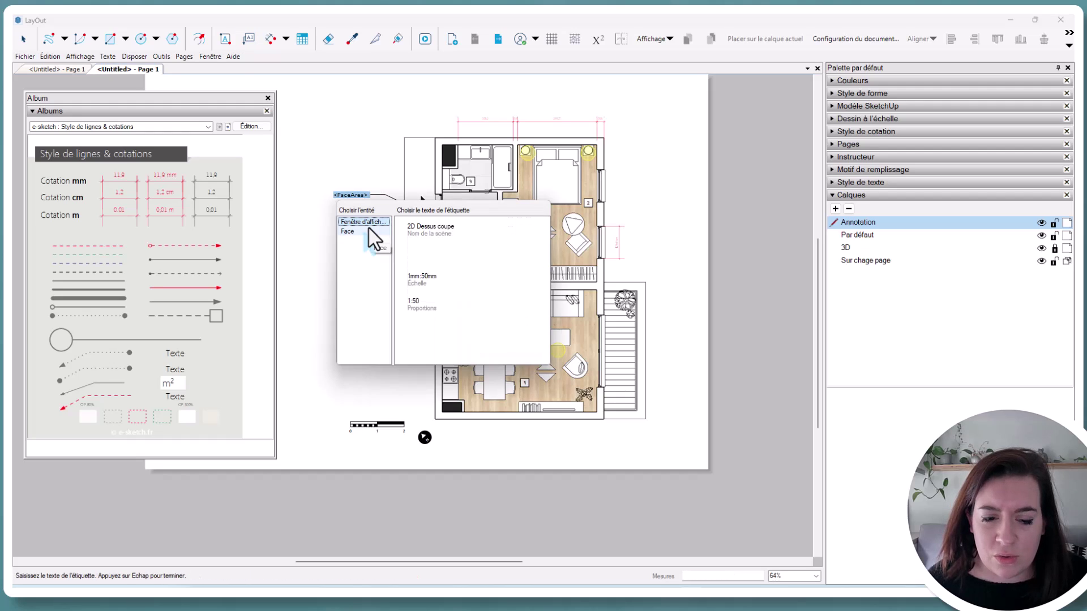
click(365, 231)
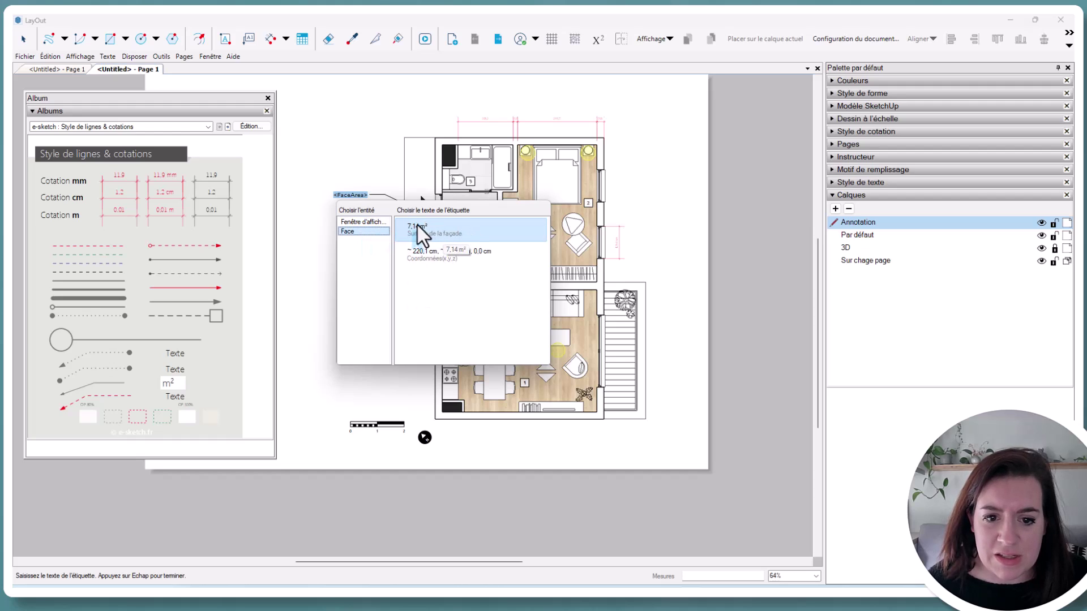
click(421, 231)
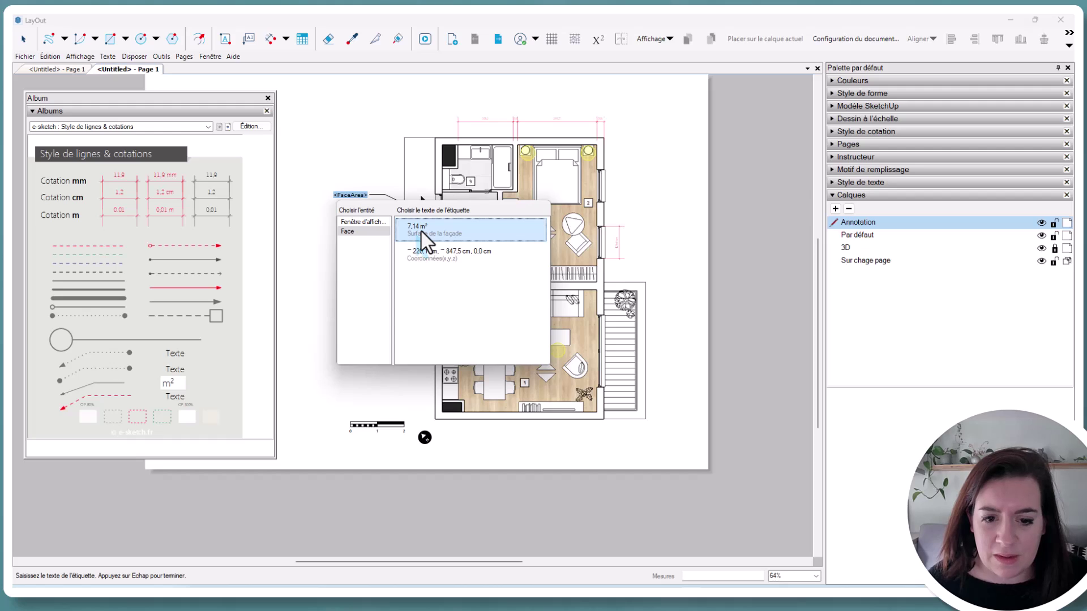
click(423, 233)
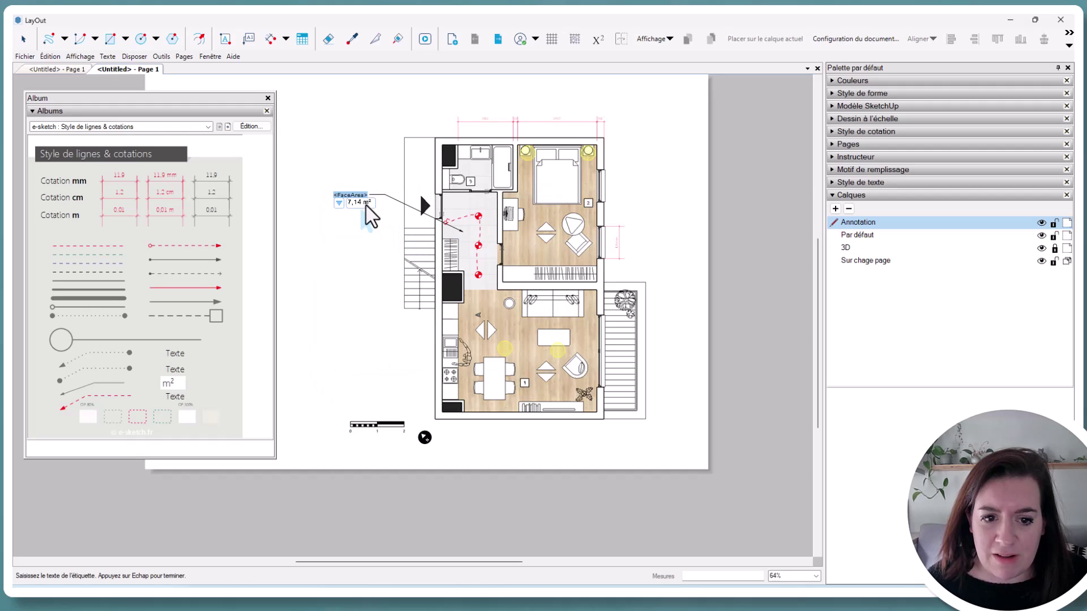
key(Escape)
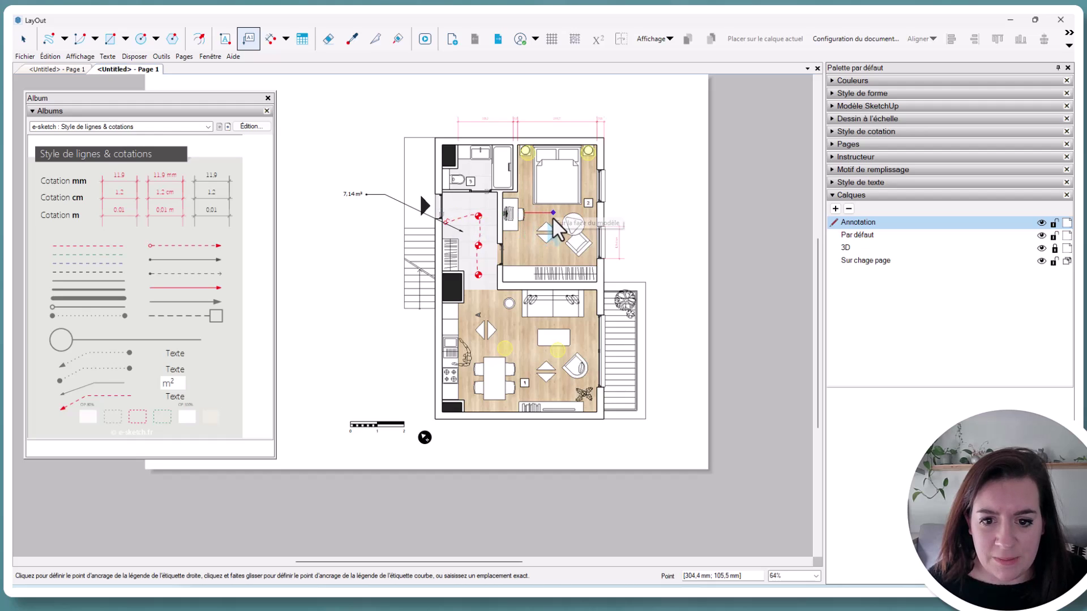
- Label the bedroom floor with its face area (Surface de la façade), placing the text inside the room near the desk
click(534, 225)
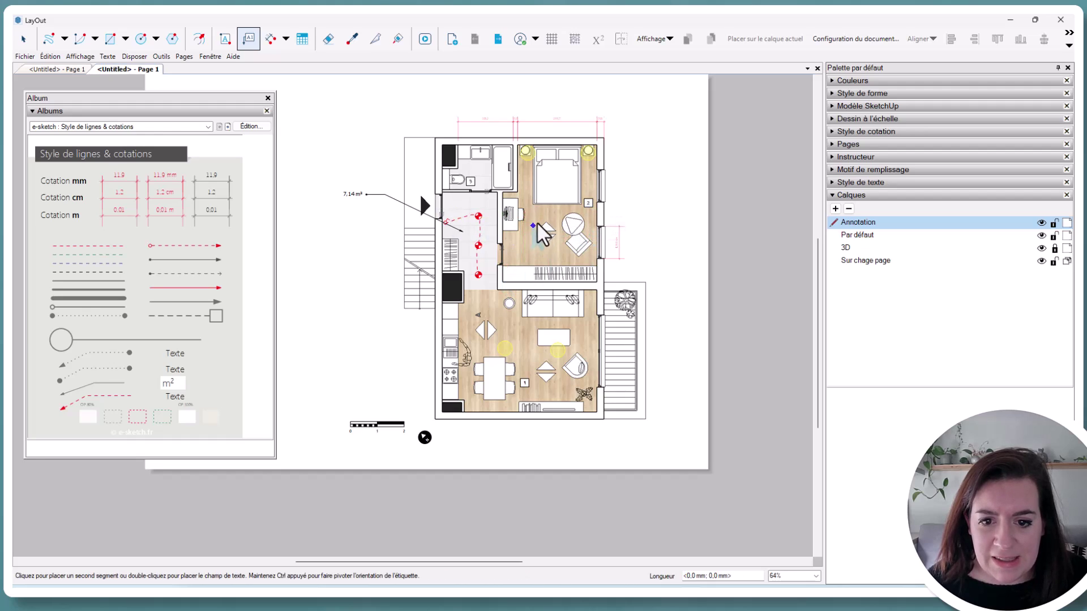
click(542, 211)
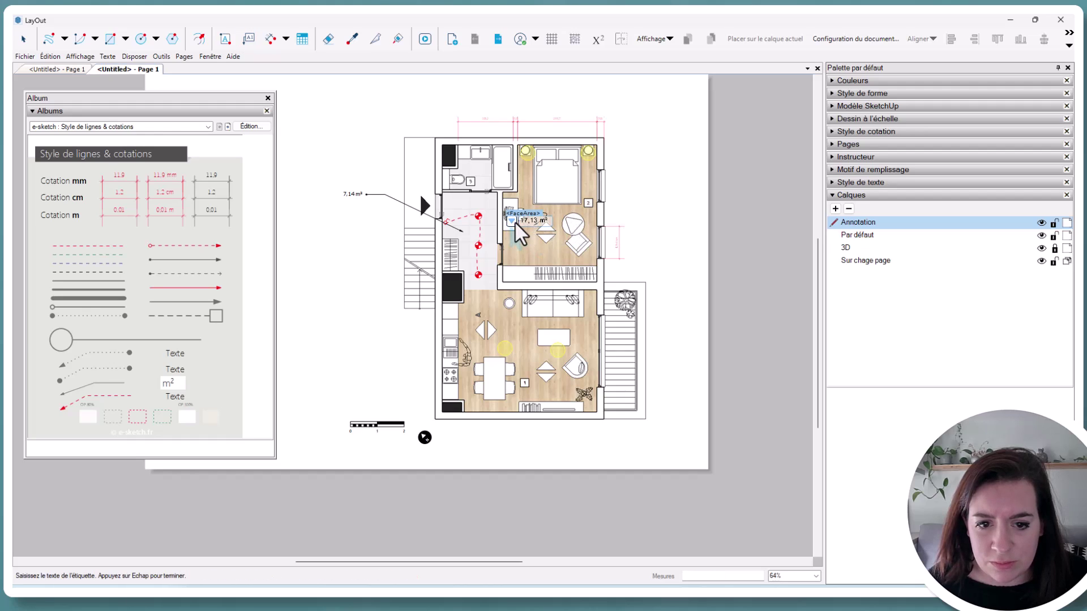
click(513, 221)
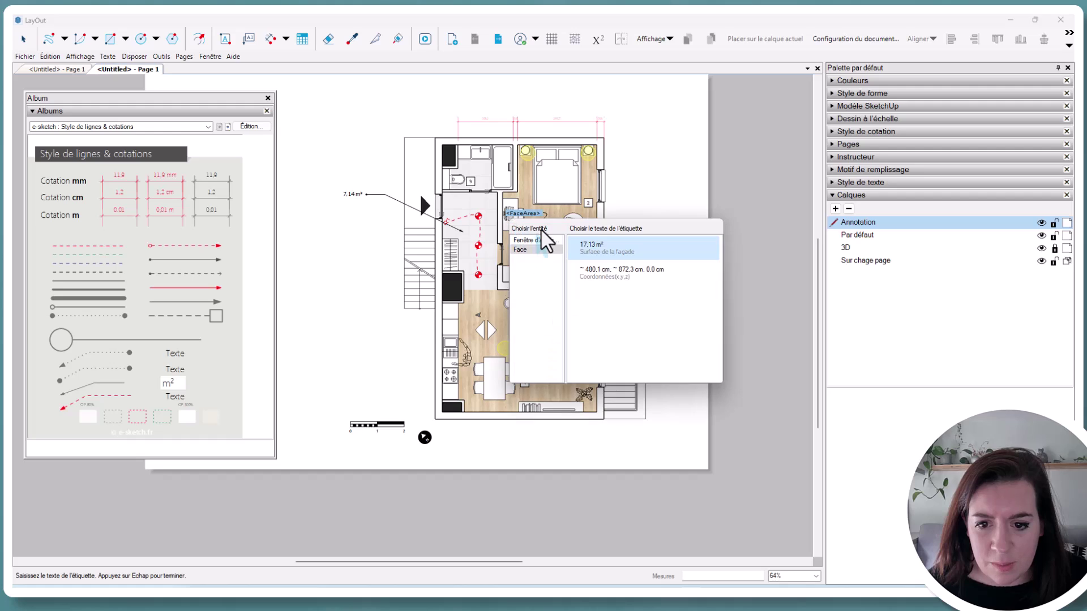
key(Escape)
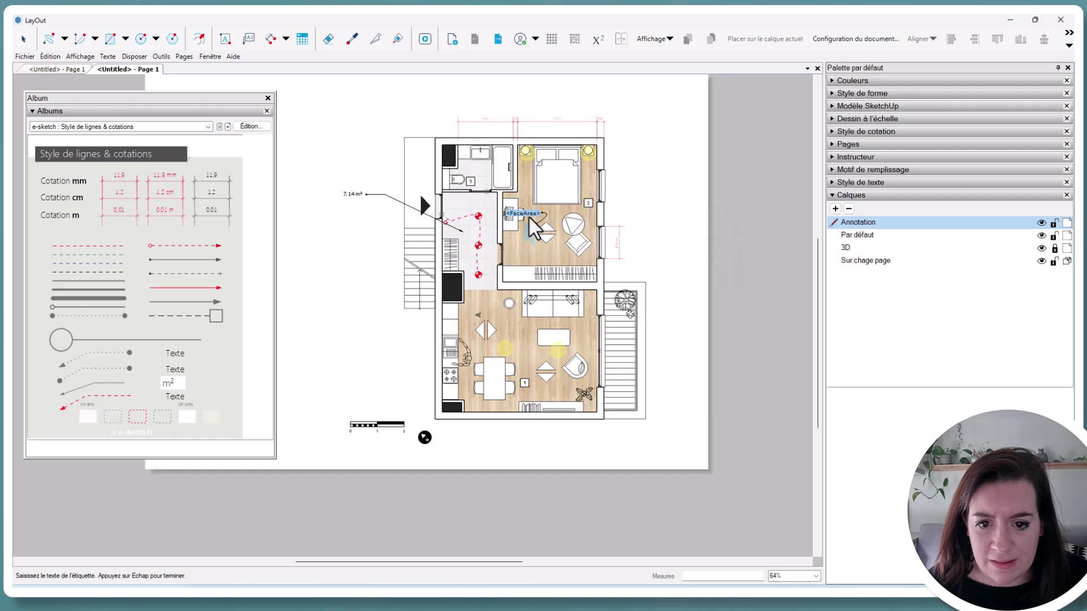
key(Escape)
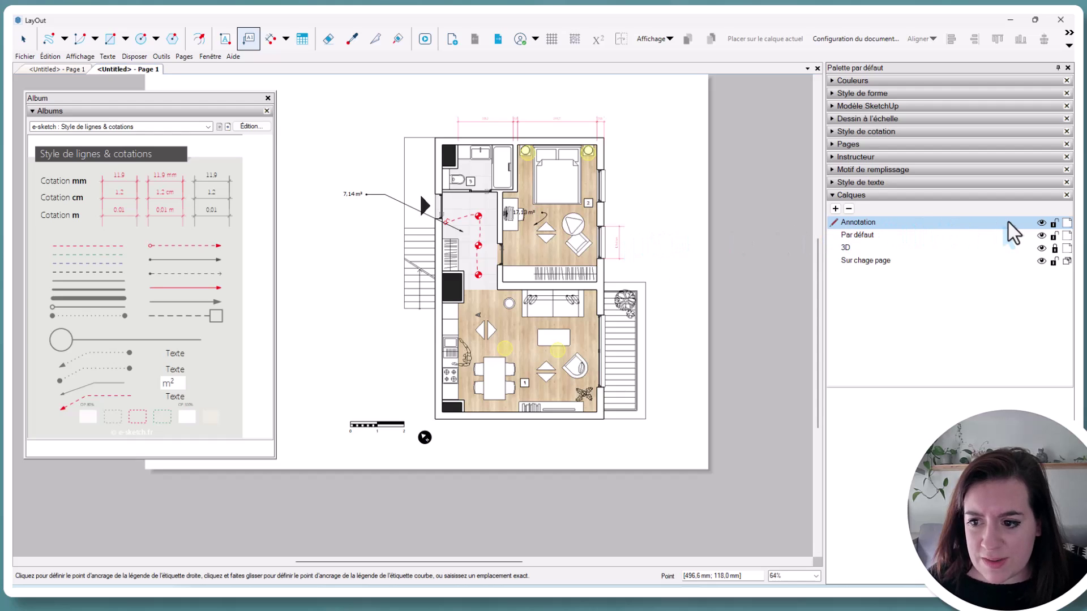
- Hide the Annotation layer to check which elements it holds, and show it again
click(1041, 222)
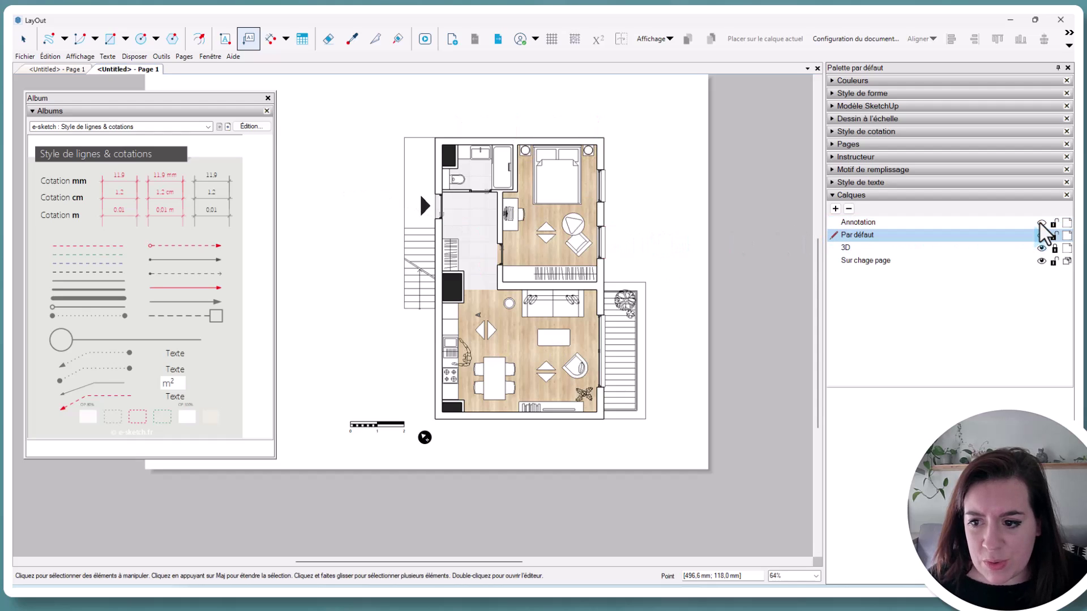
click(1041, 223)
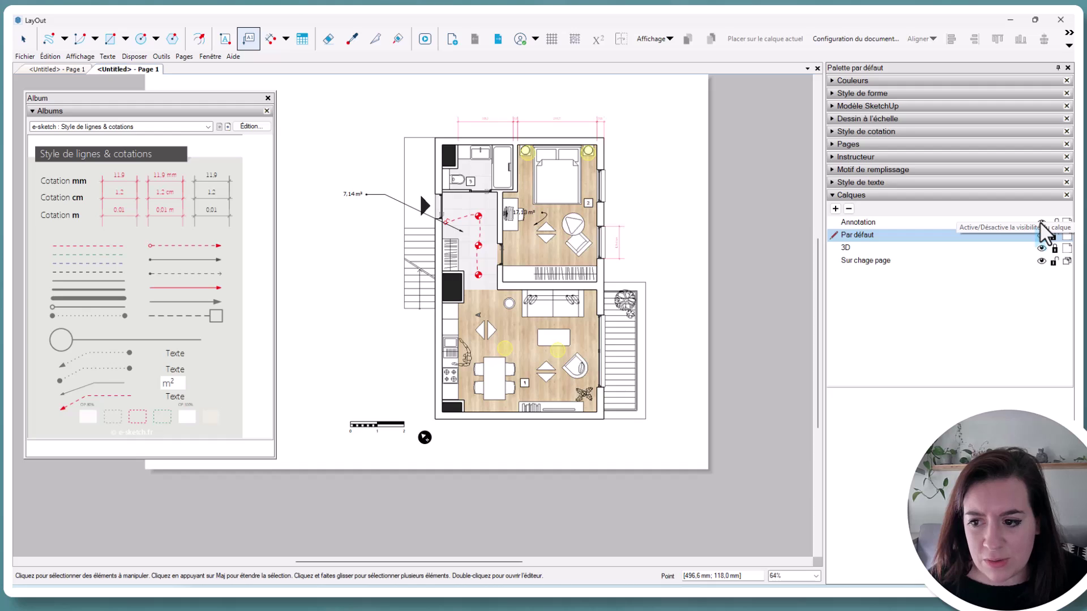
scroll(695, 259, down, 1)
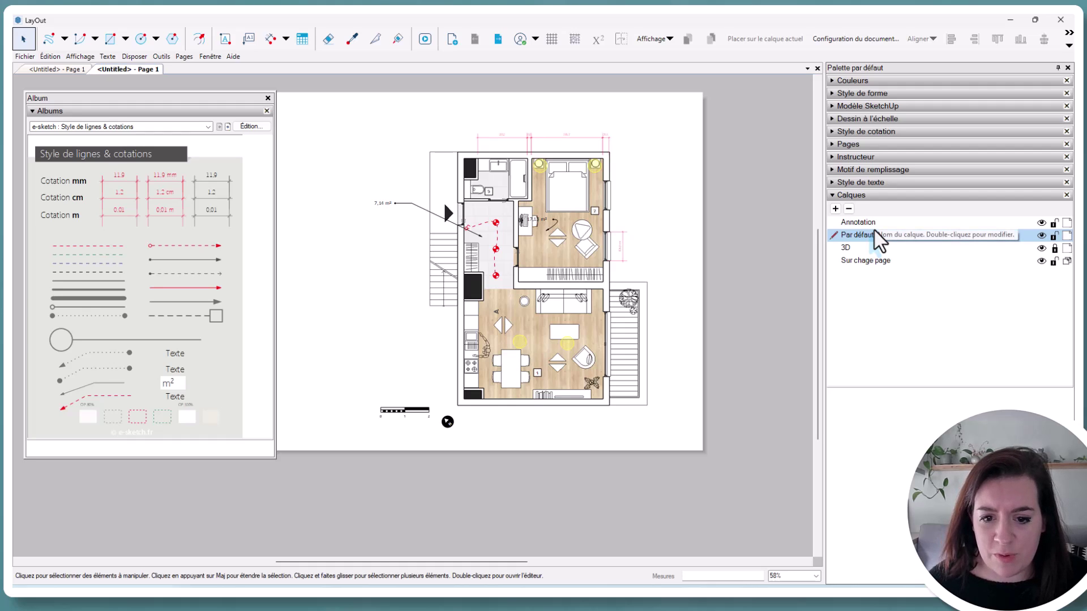
- Add a new layer and name it OP
click(835, 208)
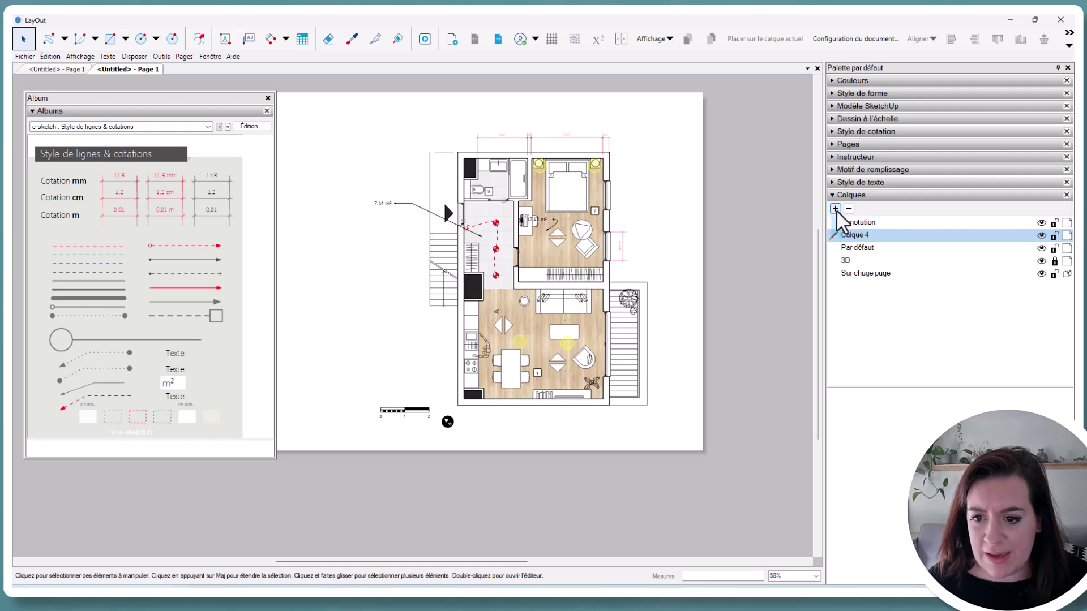
double_click(857, 234)
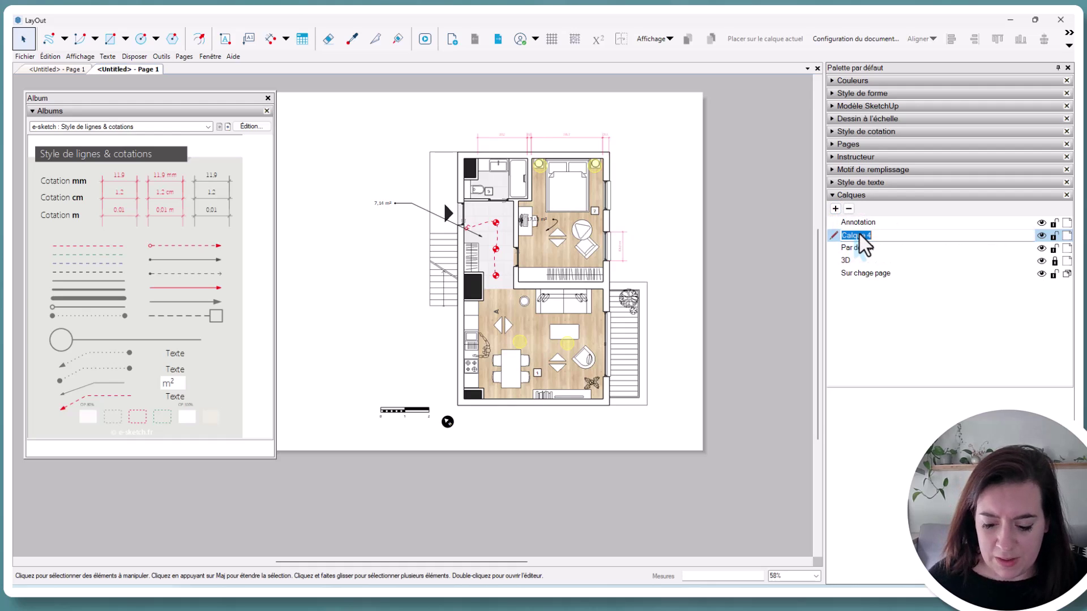
text(OP)
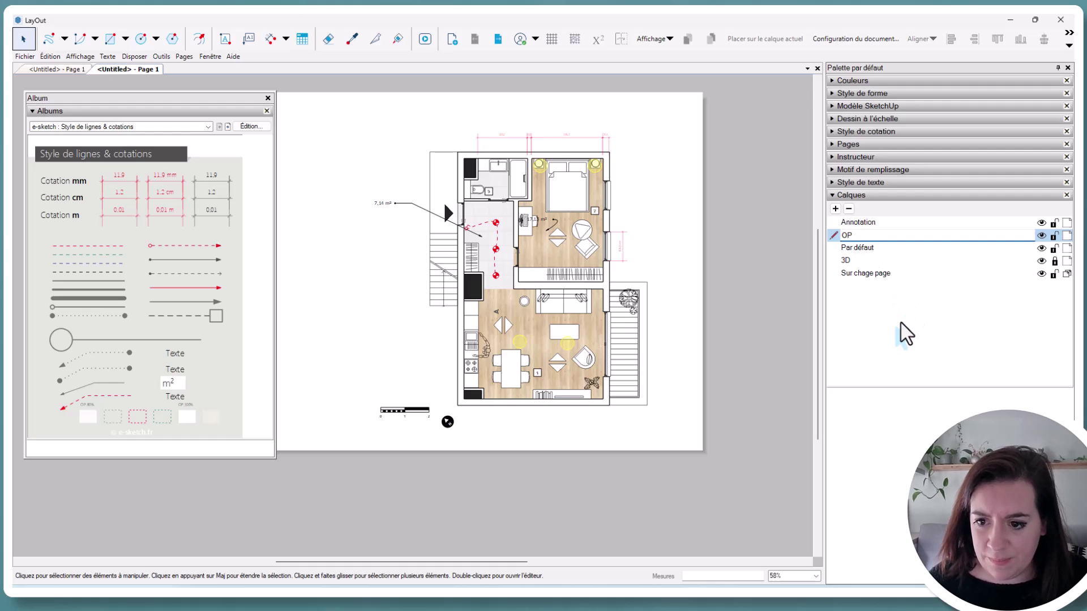
key(Return)
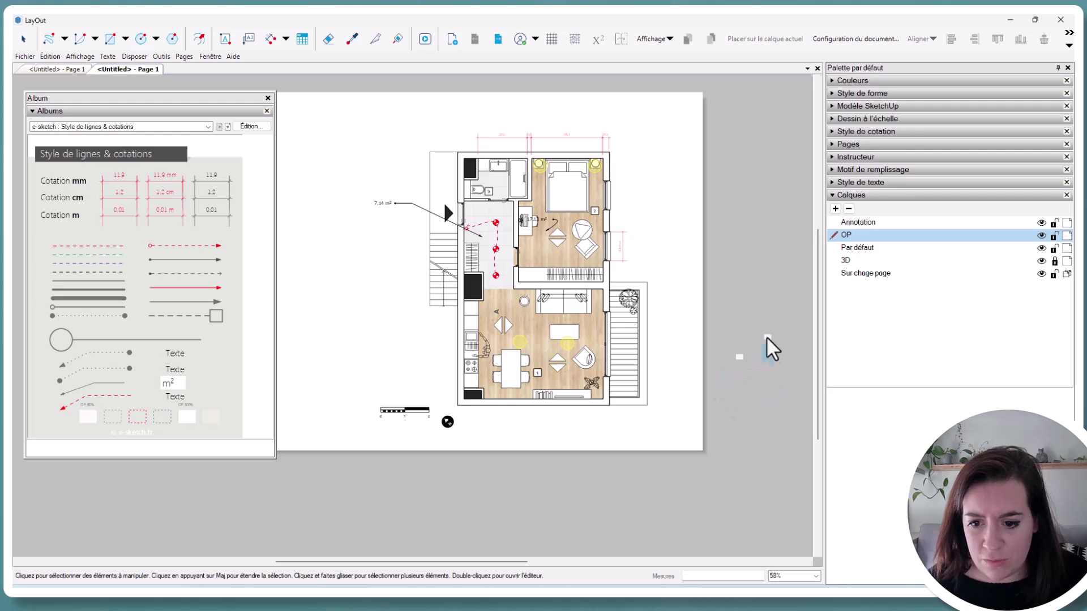
- Stretch the small white translucent rectangle beside the page until it covers the whole apartment plan
click(740, 357)
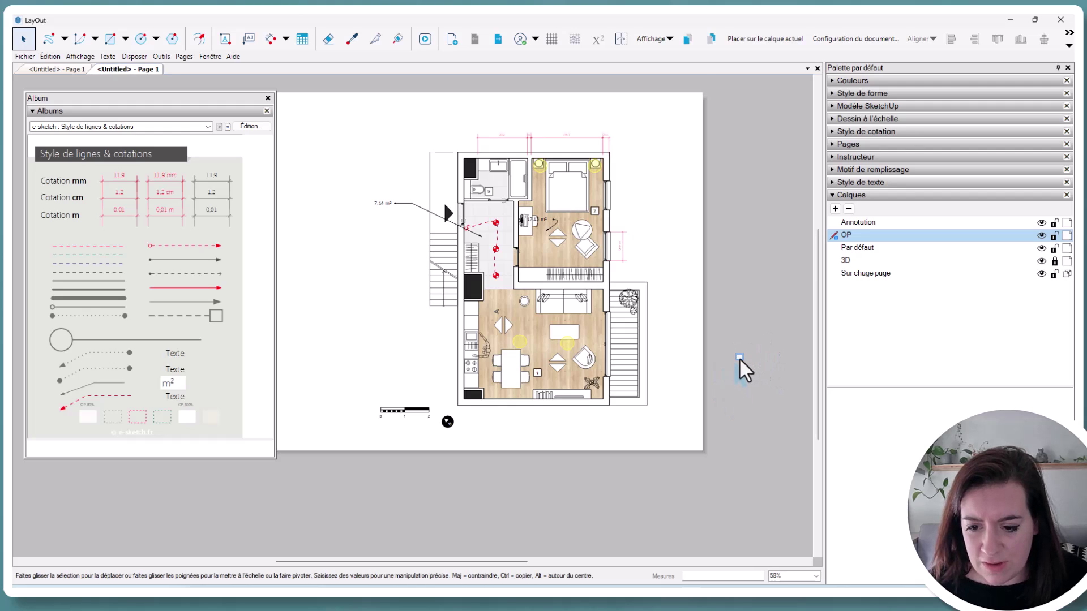
scroll(740, 358, up, 4)
drag(729, 355, 367, 350)
scroll(617, 348, down, 4)
scroll(617, 348, down, 3)
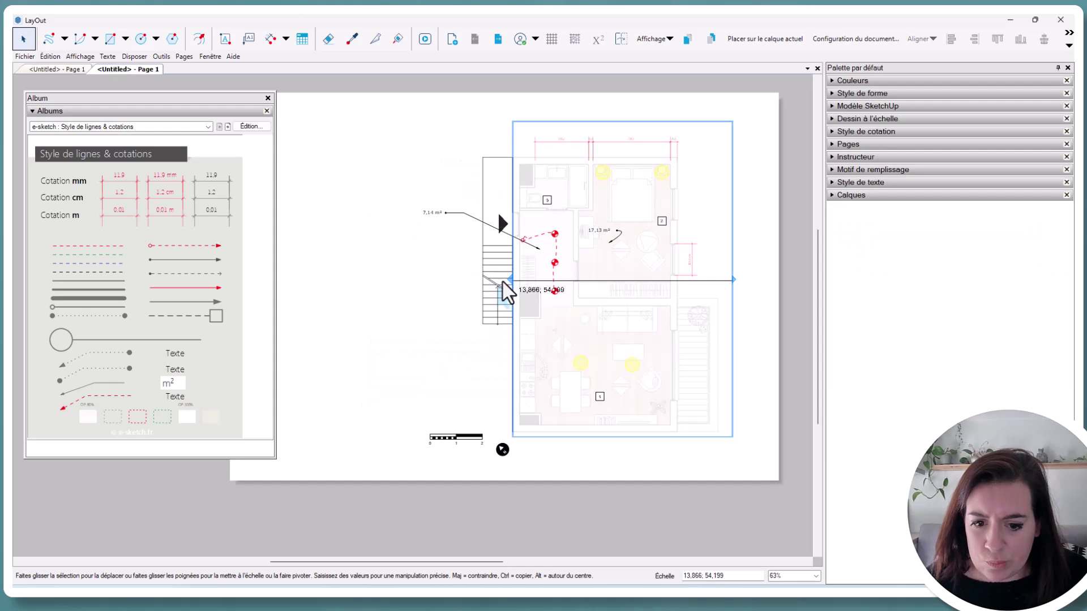
drag(502, 286, 475, 279)
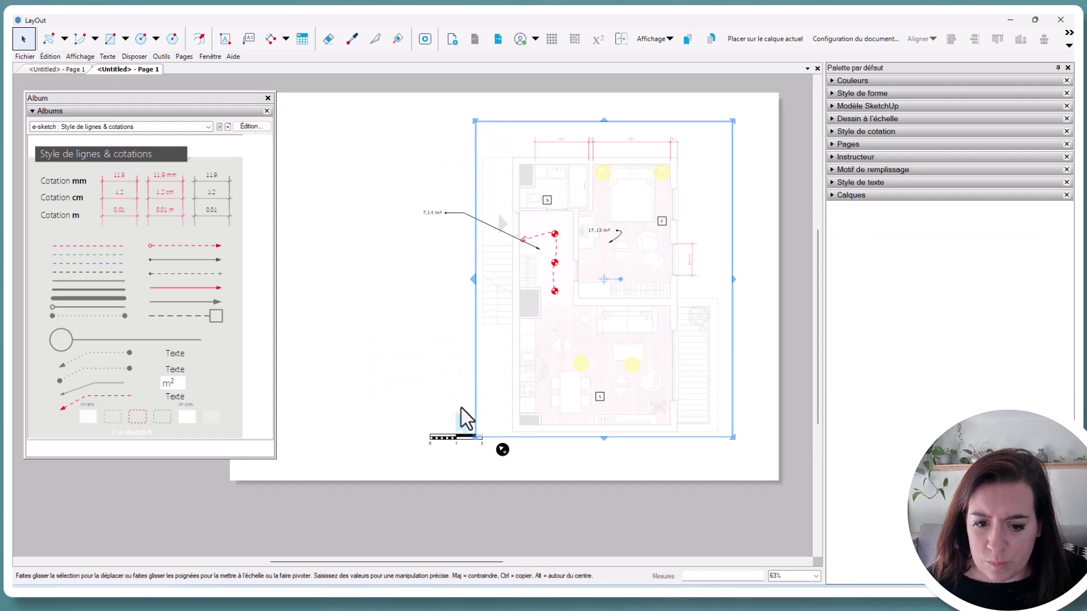
- Move the scale bar beneath the balcony end of the plan and deselect it
click(452, 440)
drag(442, 435, 670, 444)
click(796, 399)
scroll(606, 363, down, 3)
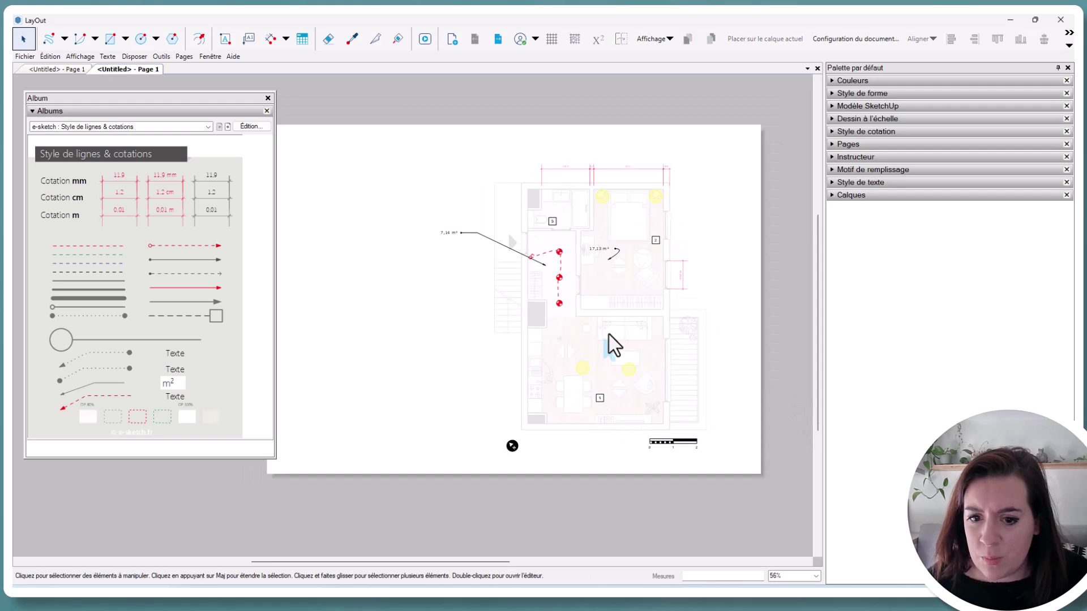
- Duplicate Page 1 twice and go back to Page 1
click(834, 144)
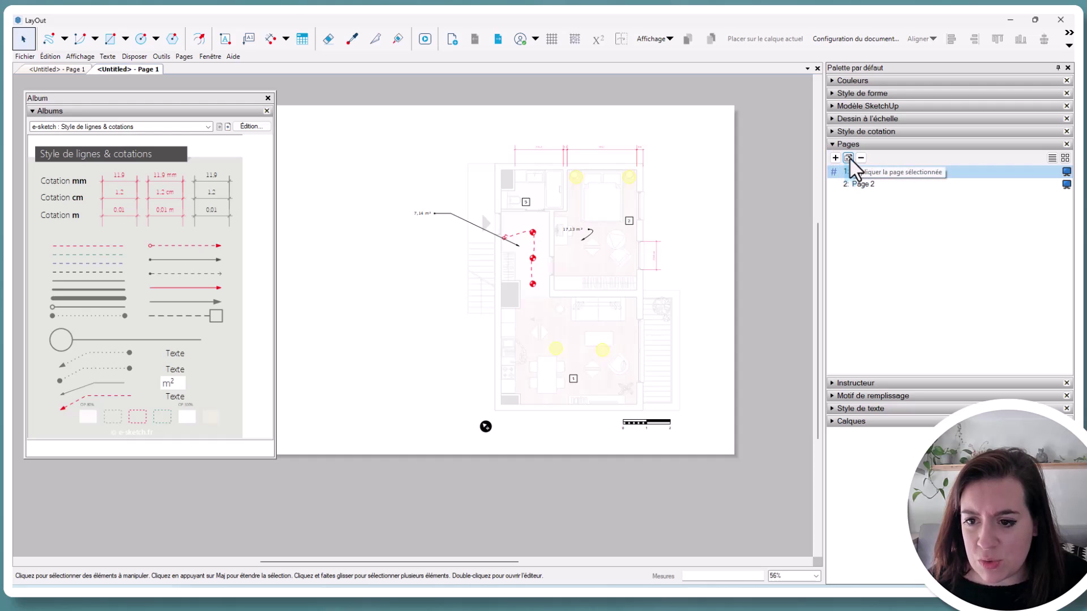
click(848, 158)
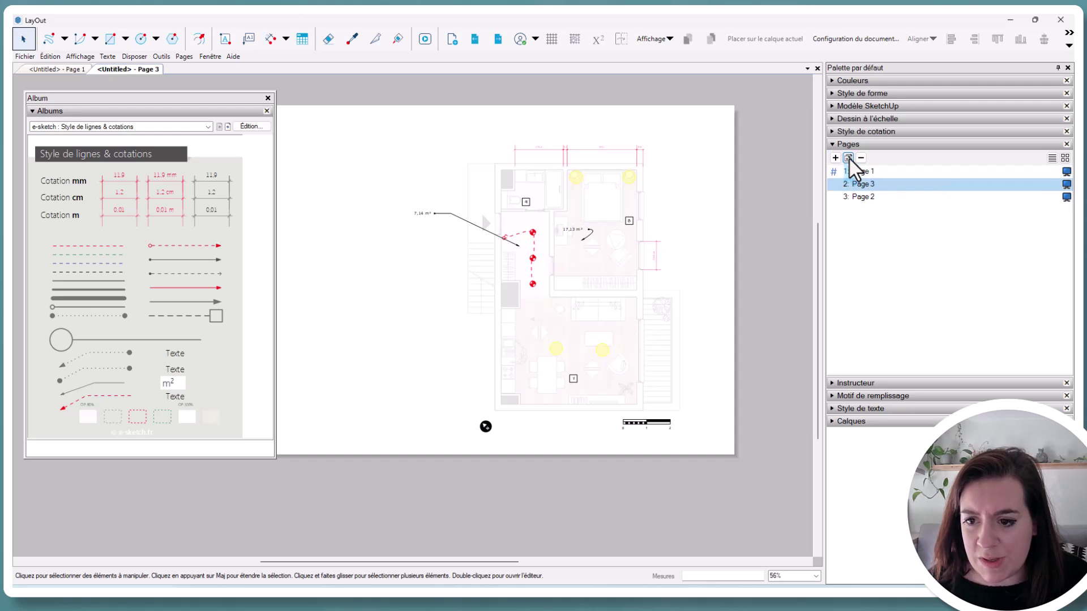
click(848, 157)
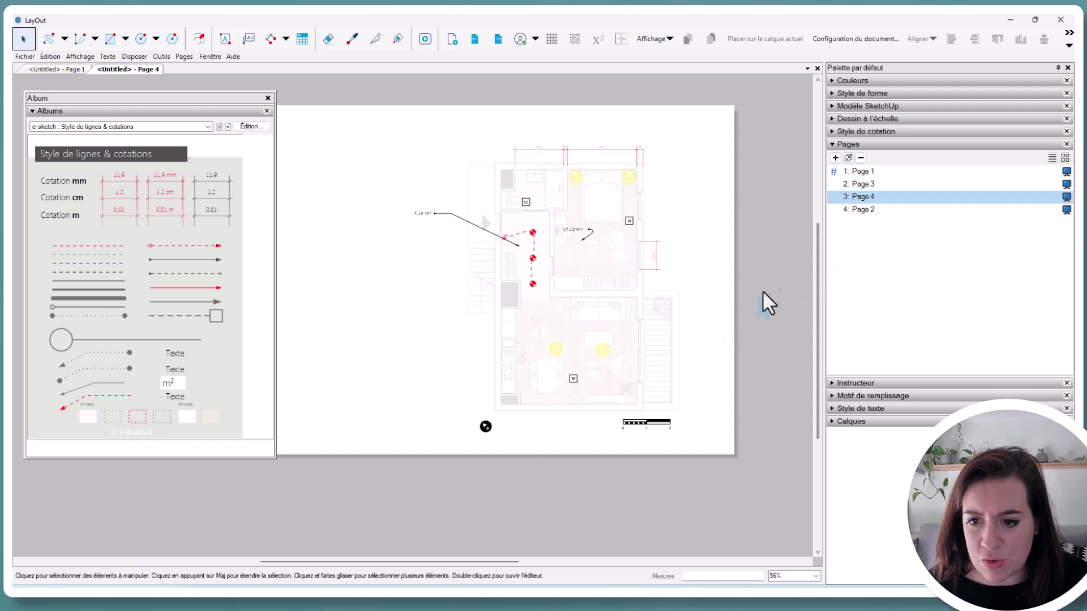
click(861, 171)
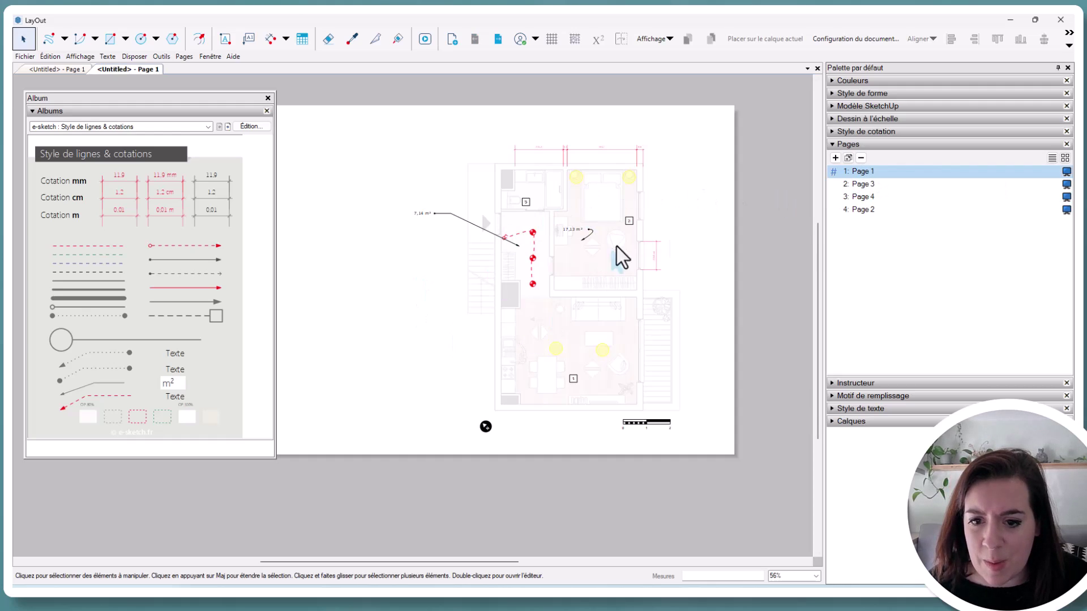
- On Page 3, delete the dimensions, bedroom lamp symbols, both area labels and the bathroom and bedroom number labels
click(860, 184)
drag(373, 116, 727, 203)
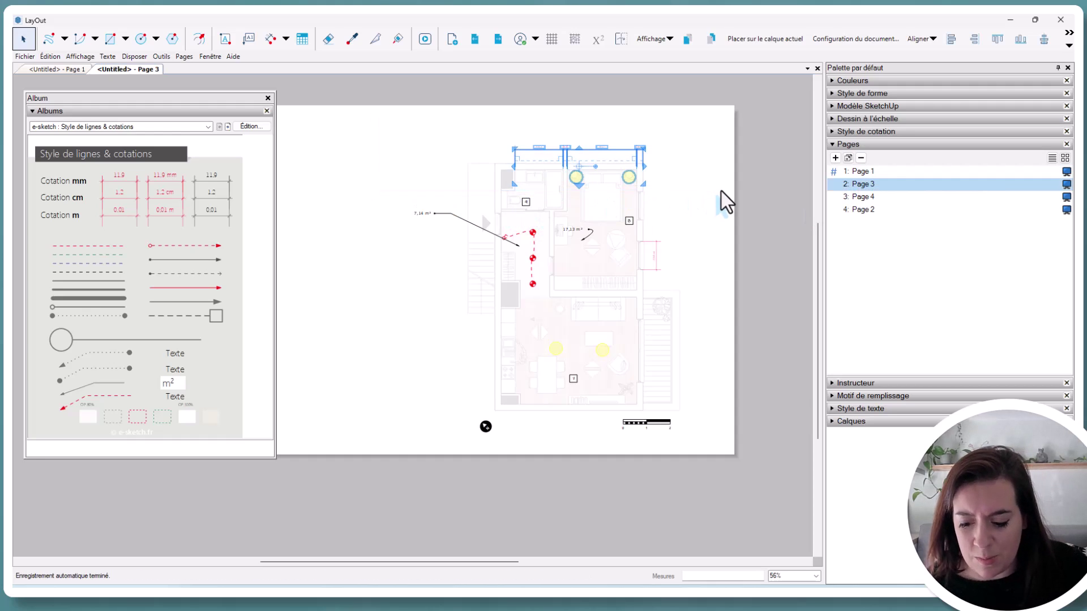
key(Delete)
drag(496, 165, 651, 211)
key(Delete)
drag(590, 114, 674, 304)
key(Delete)
drag(544, 185, 606, 272)
key(Delete)
click(439, 225)
key(Delete)
scroll(569, 359, up, 2)
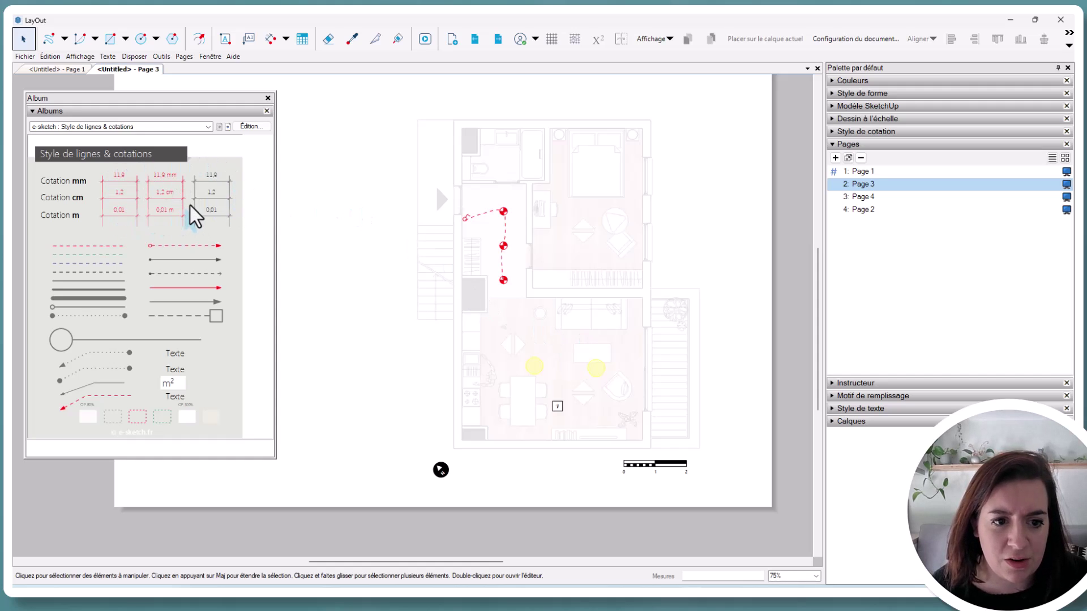
- Sample the black centimetre dimension style from the album and hide the OP layer
click(353, 41)
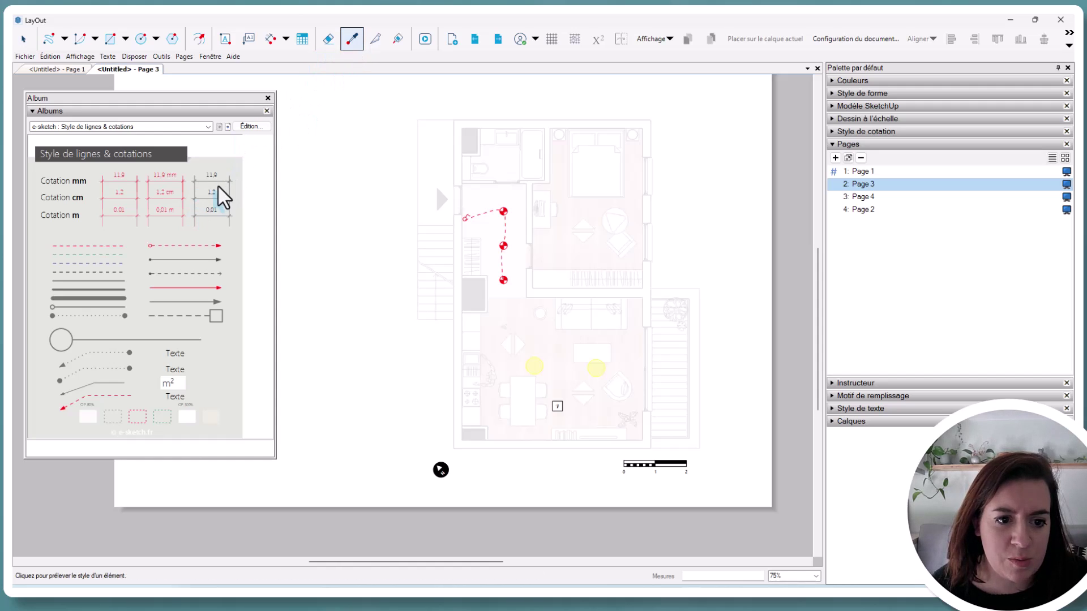
click(217, 203)
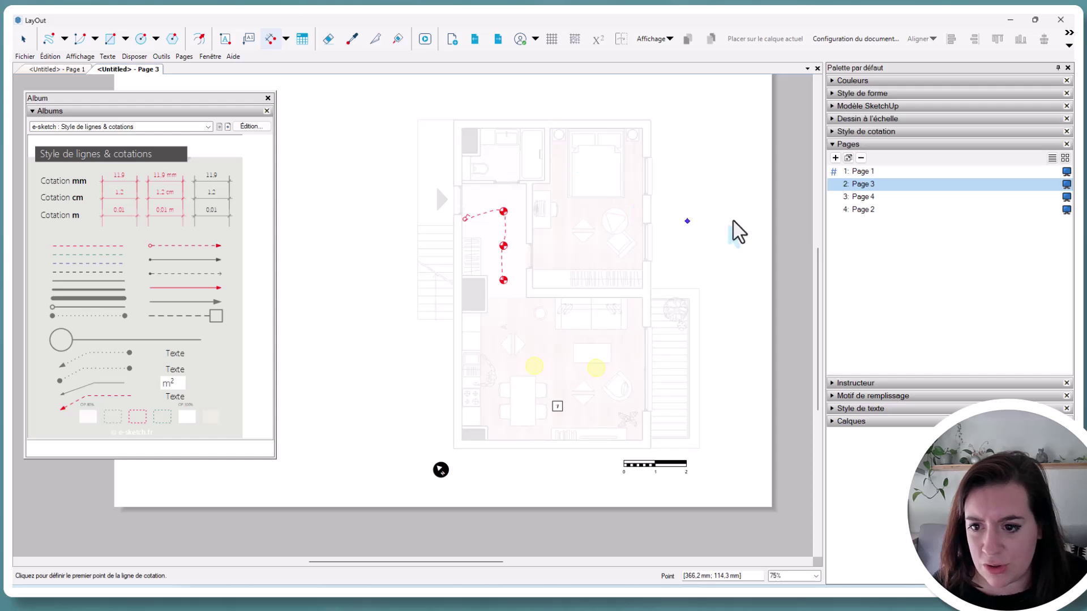
click(833, 144)
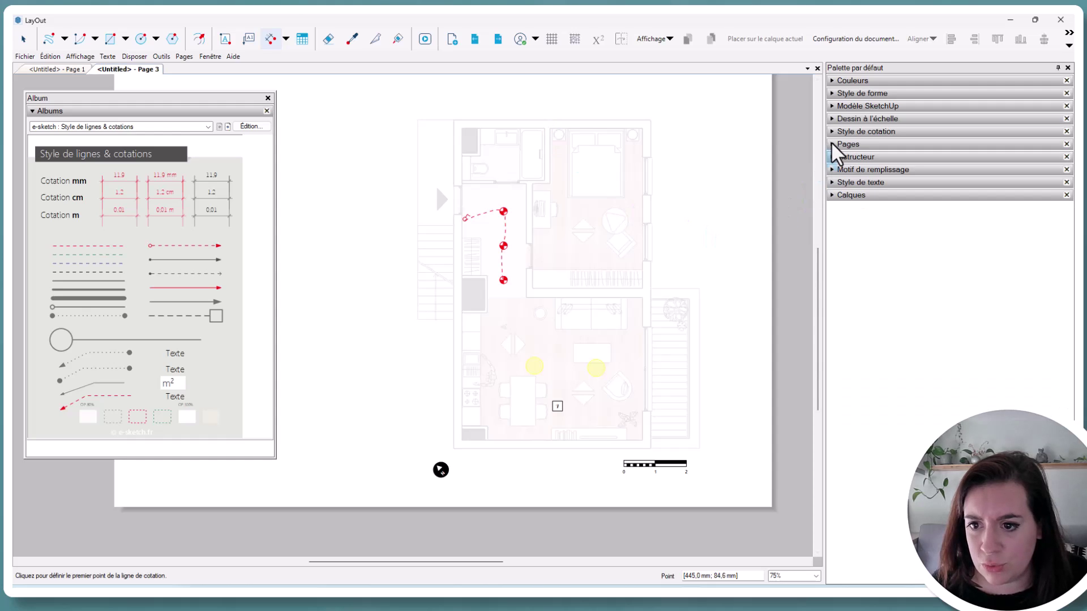
click(833, 195)
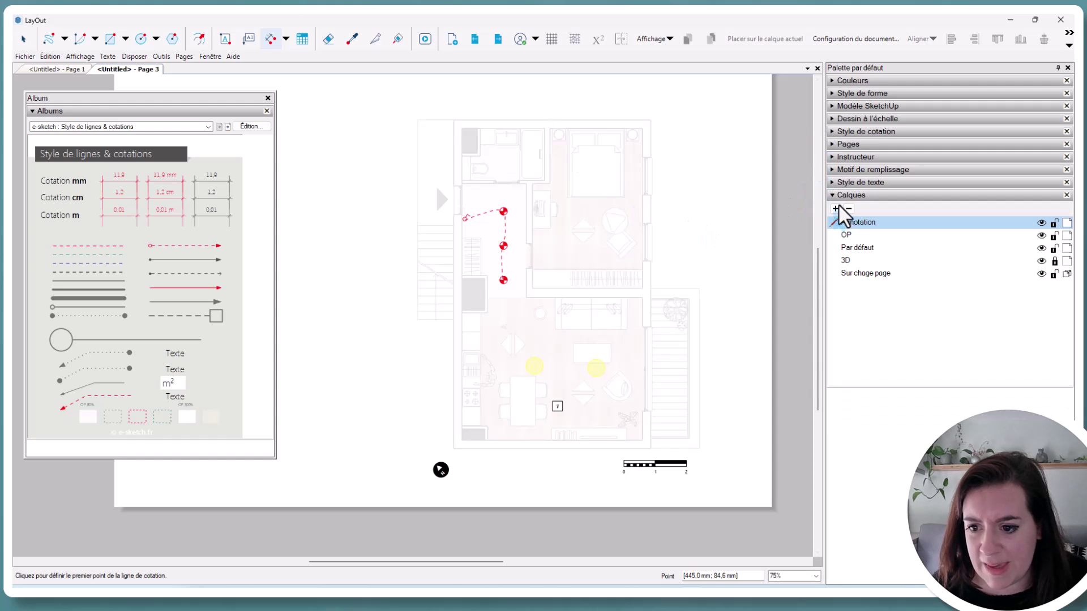
click(1042, 236)
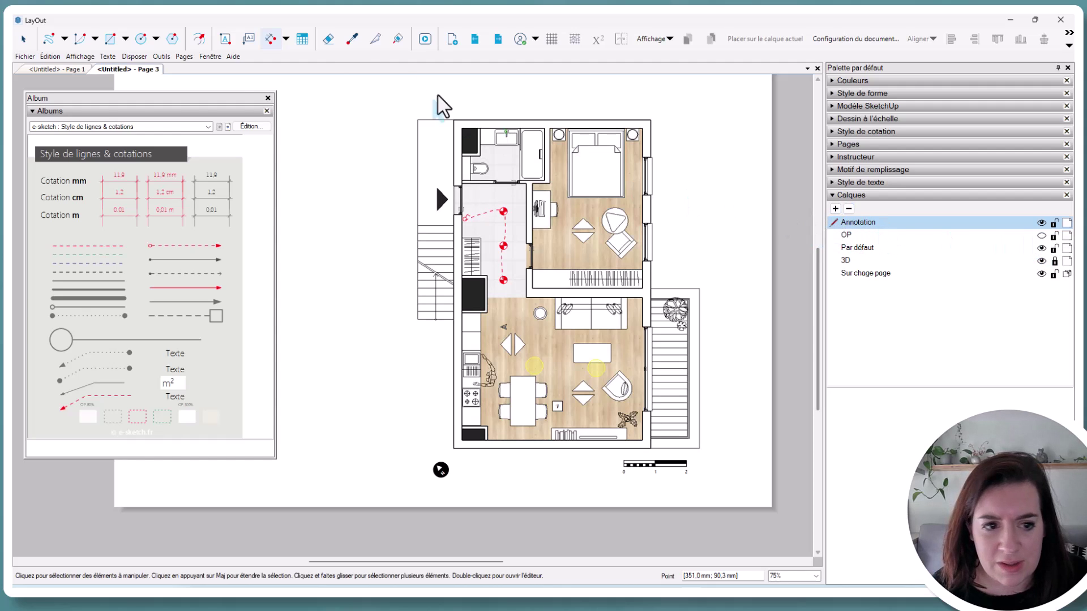
- Dimension the bathroom width, the partition wall thickness and the bedroom width in one chain above the plan
click(458, 125)
click(544, 120)
click(544, 108)
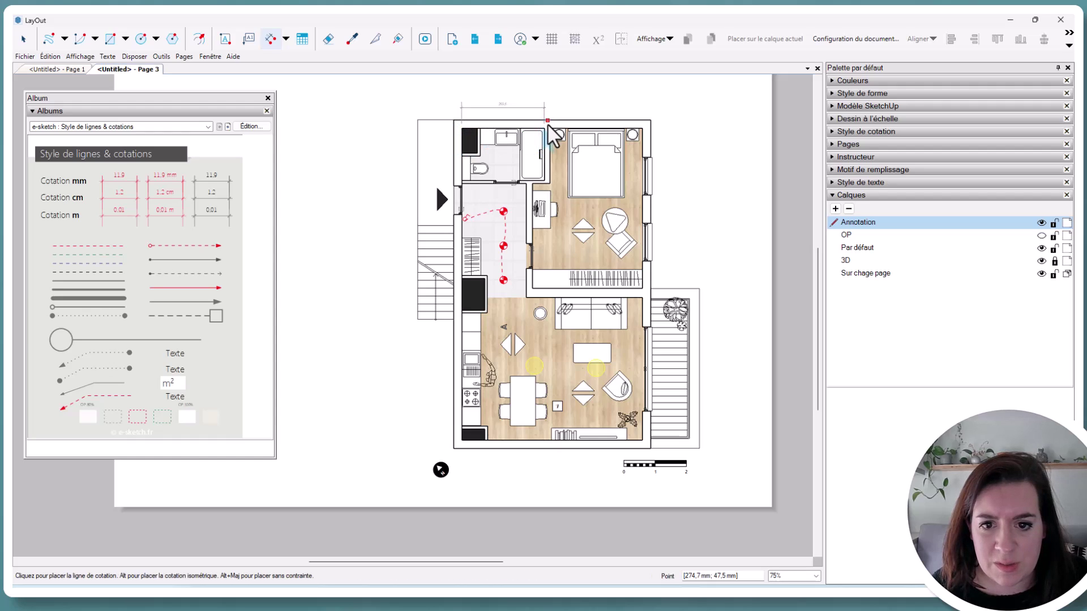
double_click(549, 130)
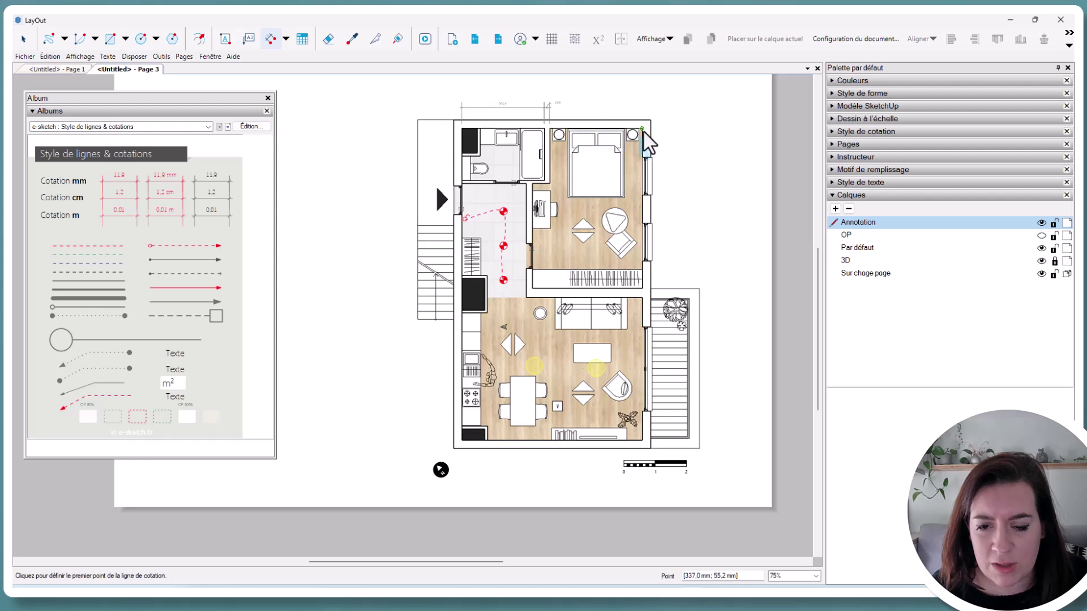
double_click(643, 129)
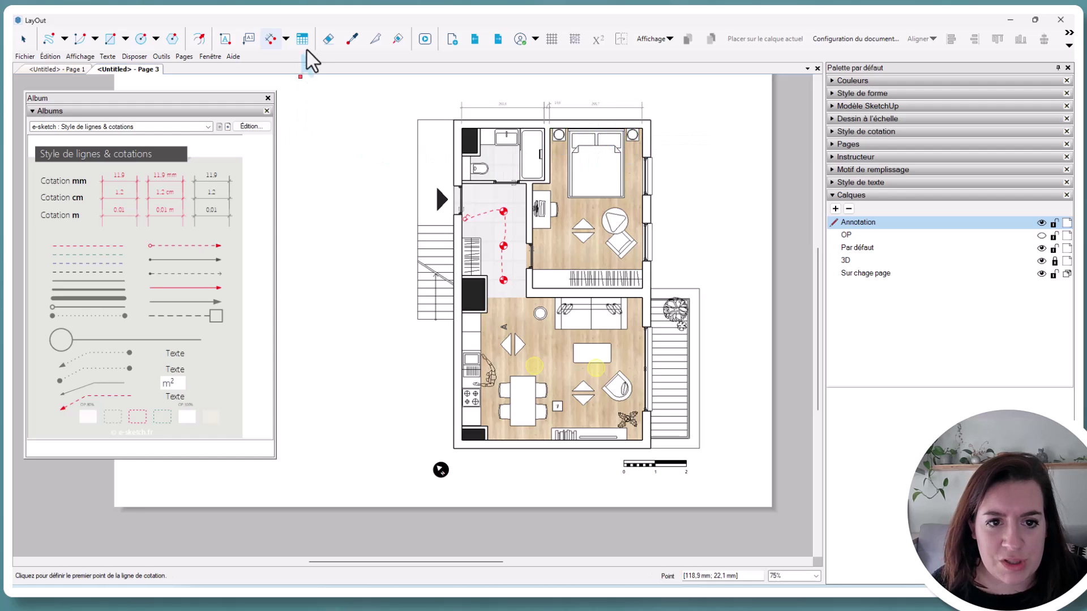
- Apply the album's red centimetre dimension style (Cotation cm) to the dimension string above the floor plan
click(350, 42)
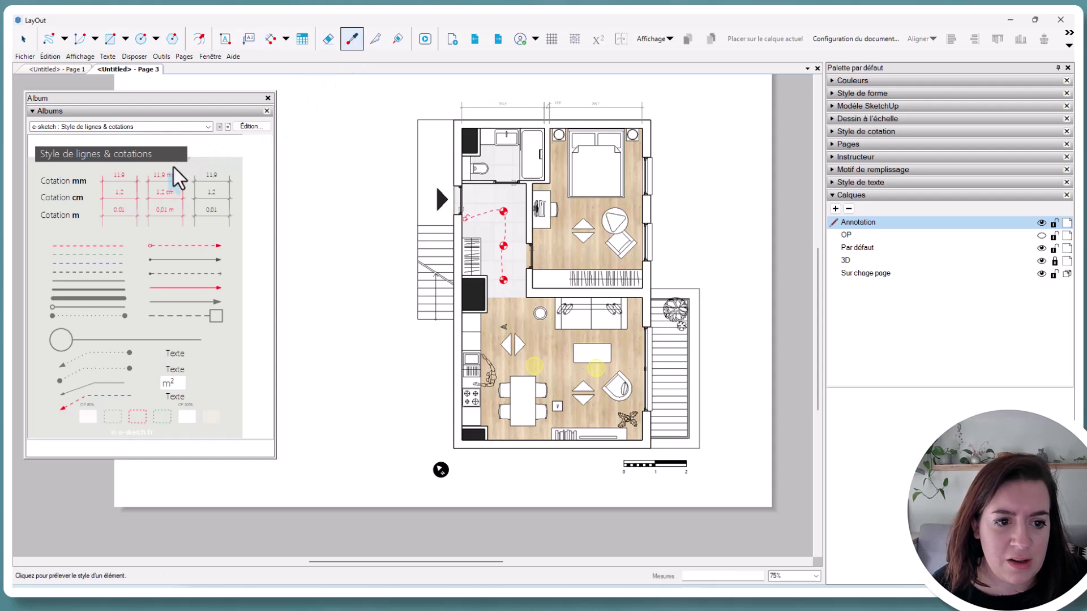
click(120, 192)
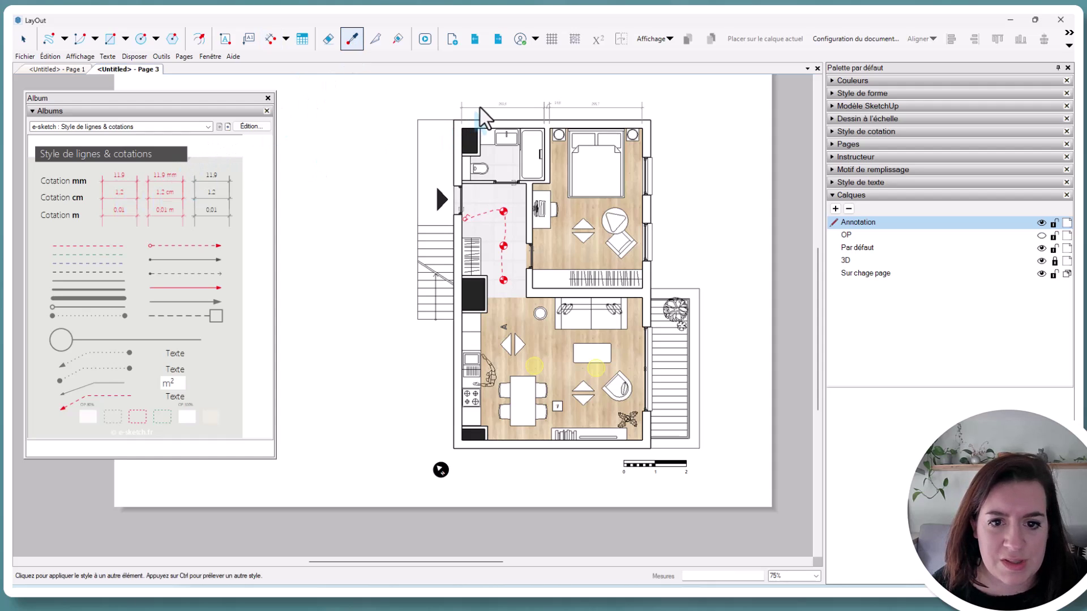
click(539, 107)
scroll(553, 114, up, 4)
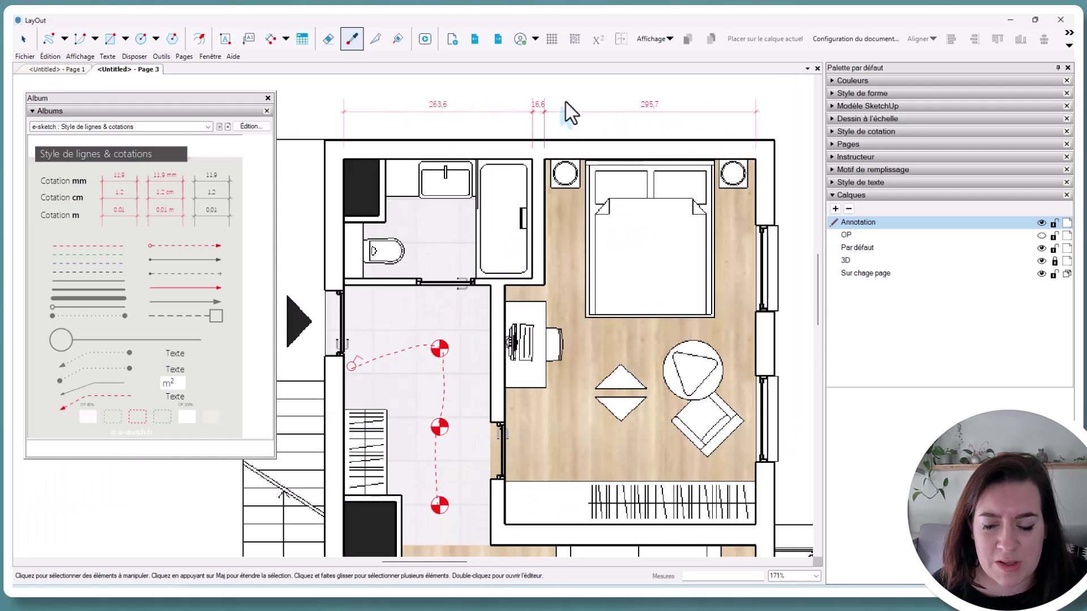
scroll(569, 114, down, 3)
key(space)
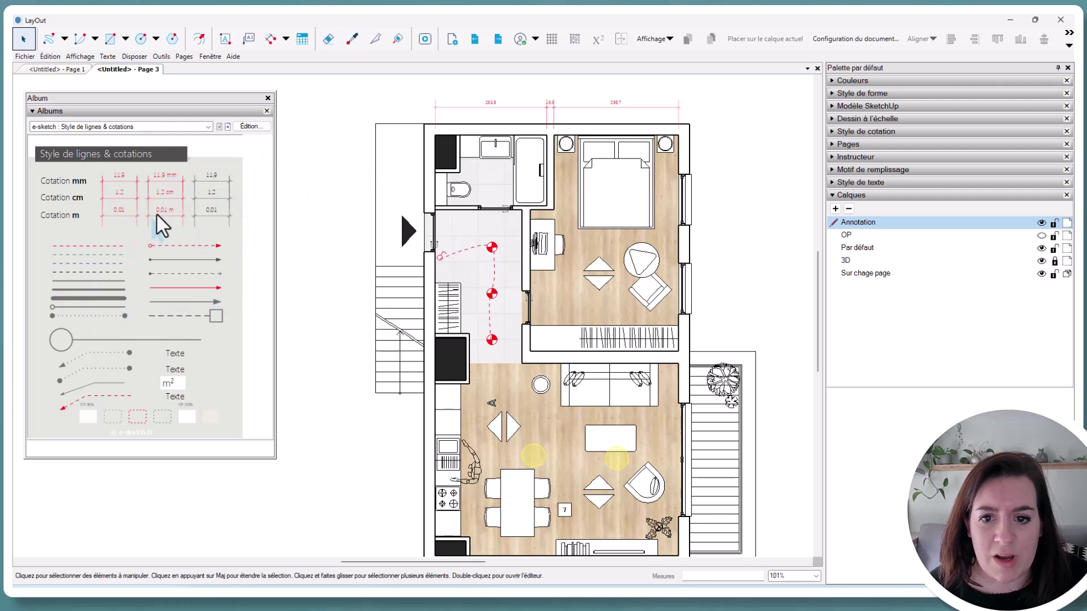
scroll(564, 116, up, 2)
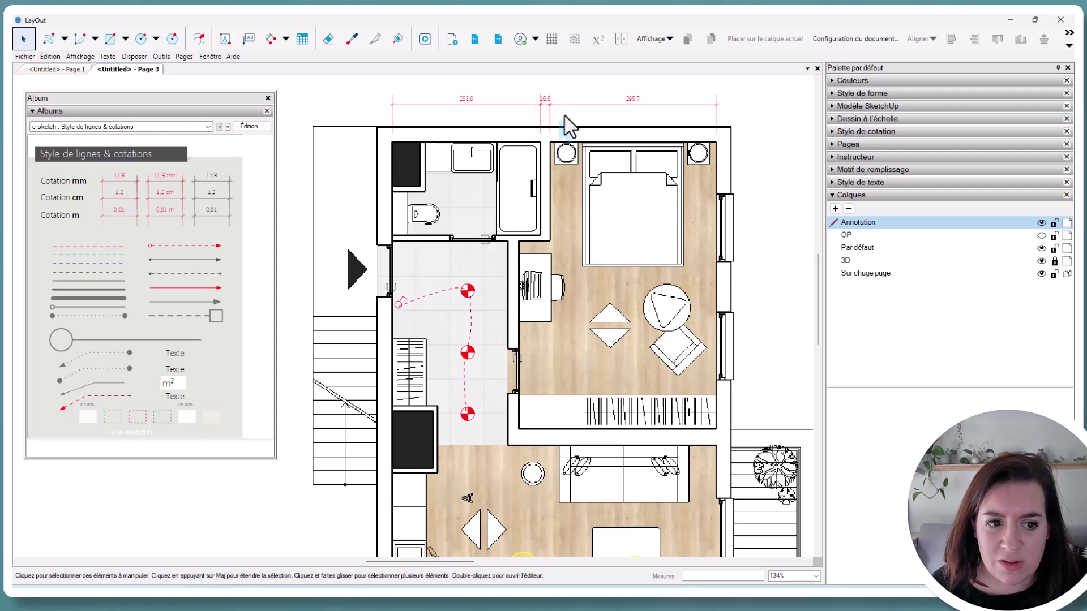
scroll(569, 126, down, 4)
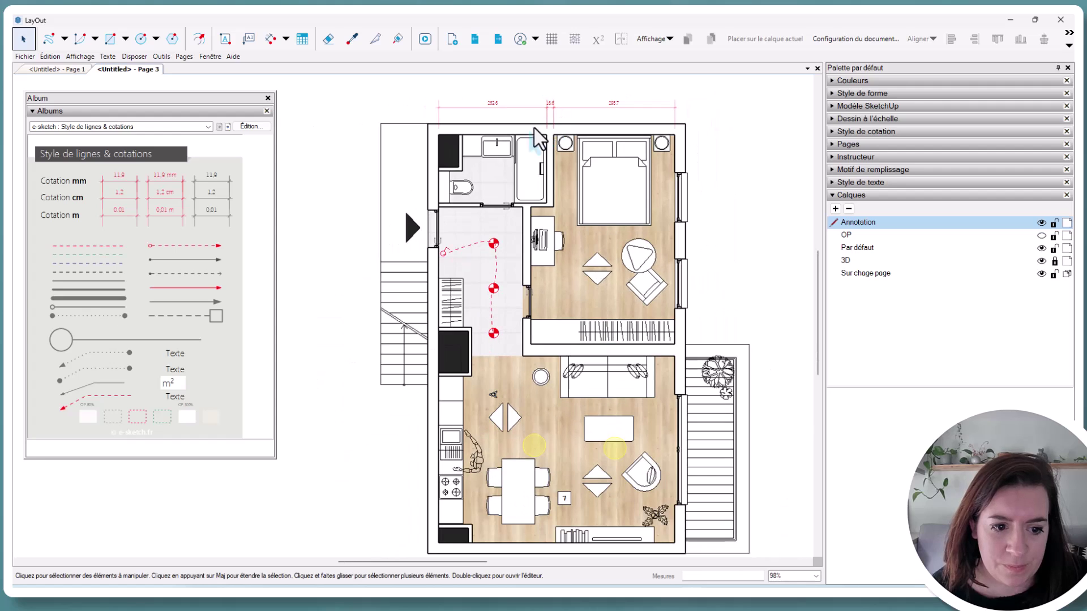
scroll(486, 396, up, 1)
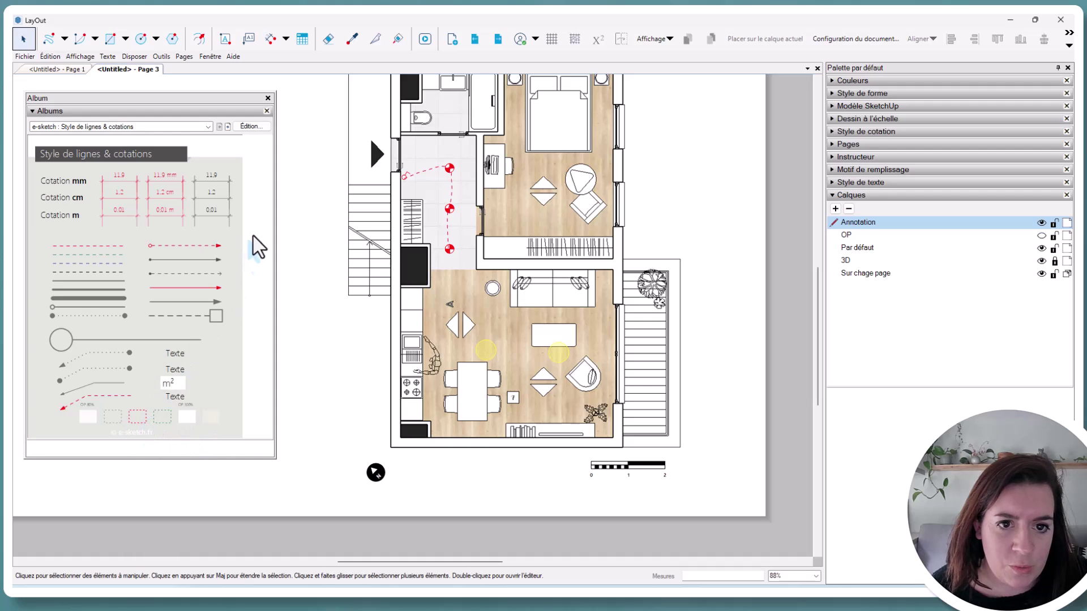
- Draw a green dashed rectangle around the kitchen area of the plan, using the green dashed frame style sampled from the album
click(351, 39)
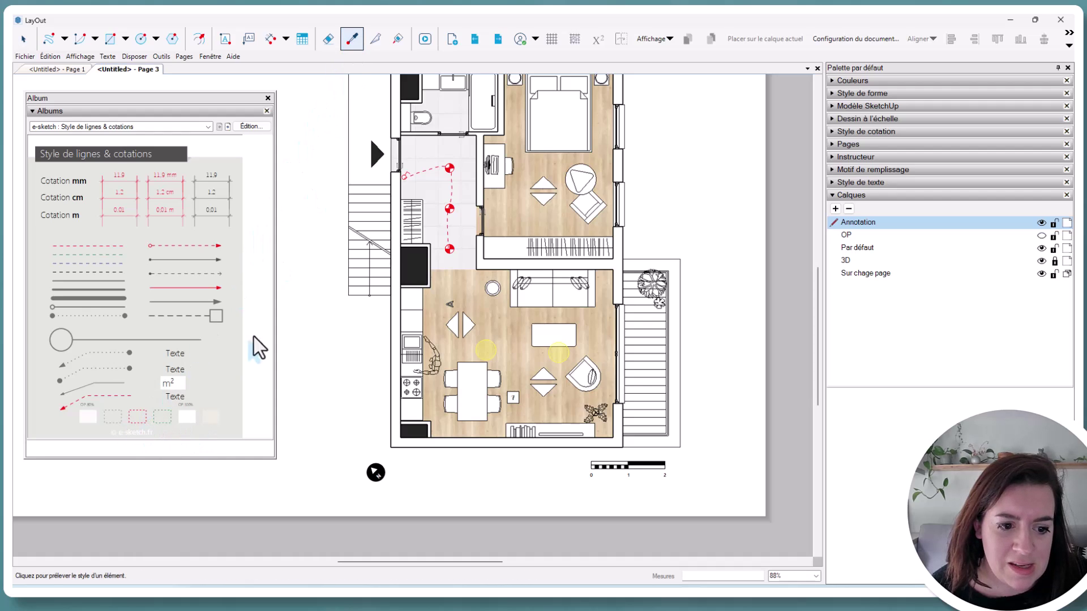
click(169, 413)
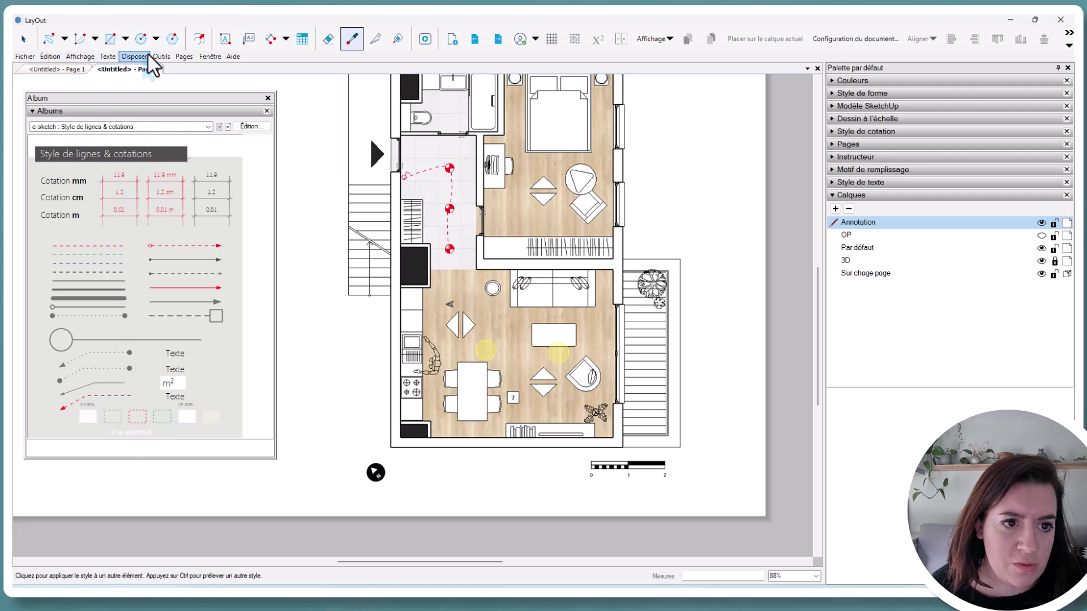
click(112, 39)
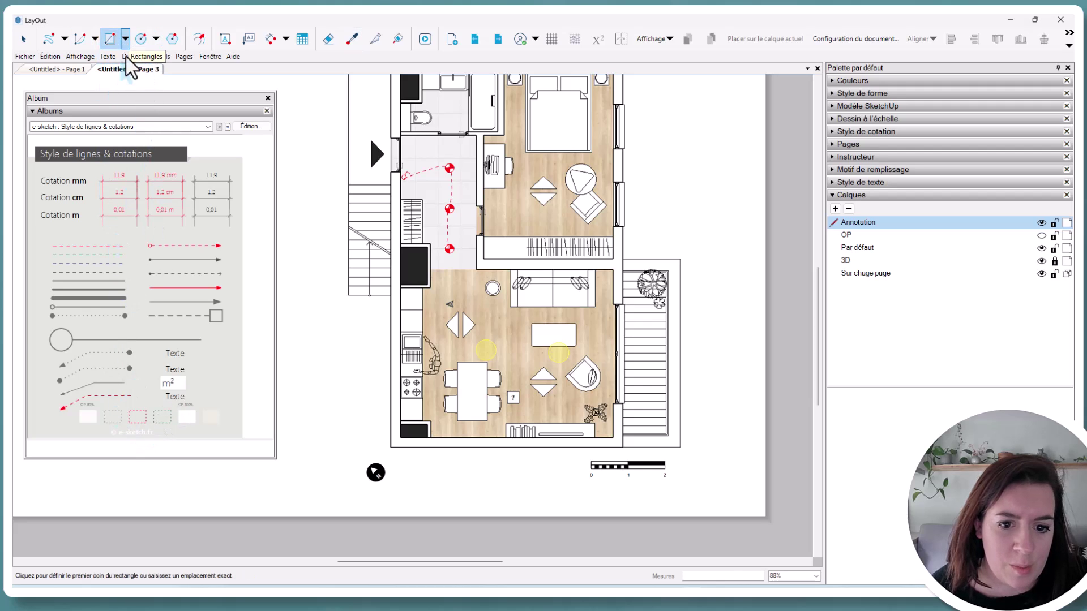
click(369, 272)
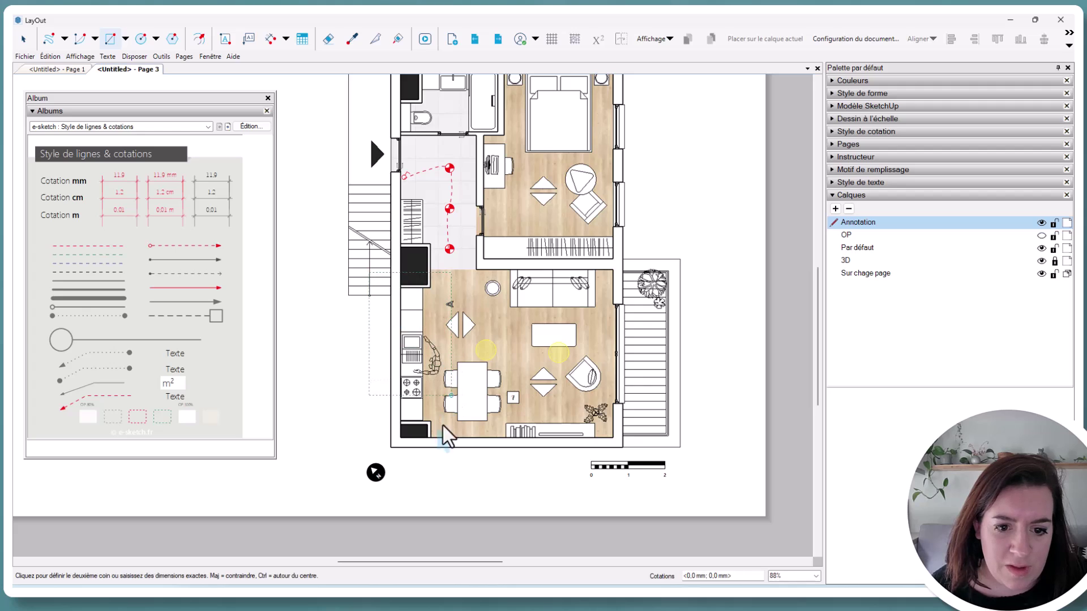
click(444, 479)
scroll(475, 460, down, 3)
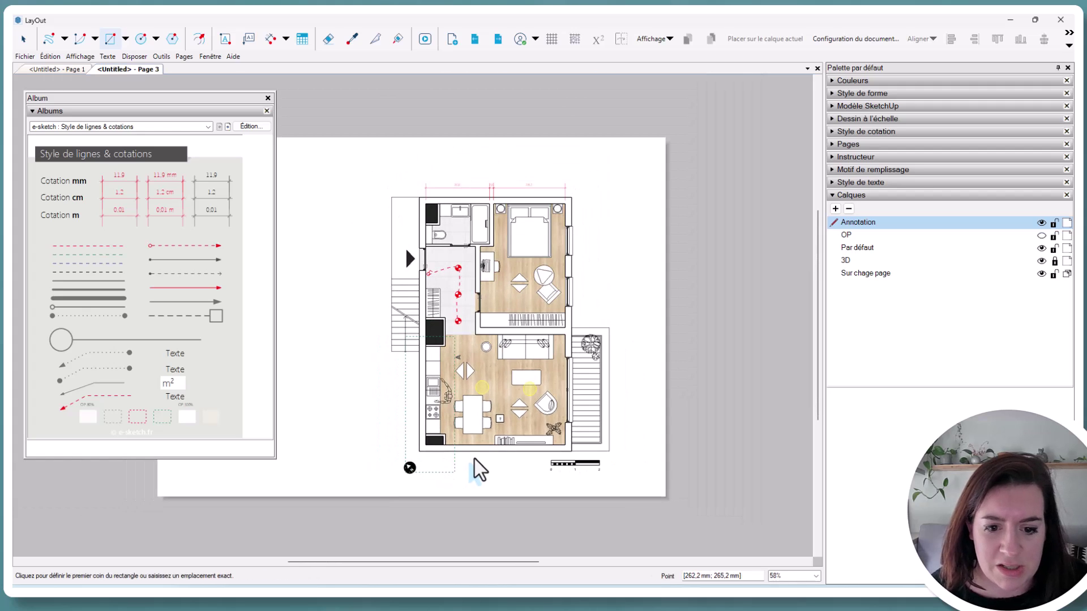
scroll(602, 441, down, 1)
key(space)
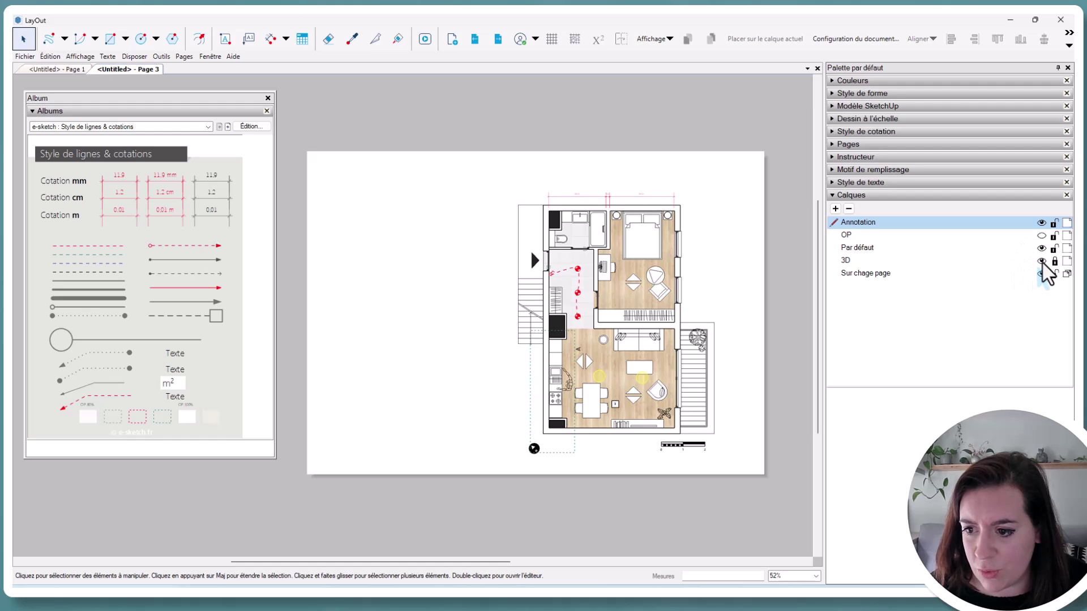
- Duplicate the floor plan viewport to the left of the original and set the selected viewport's scale to 1mm:20mm (1:20)
click(652, 362)
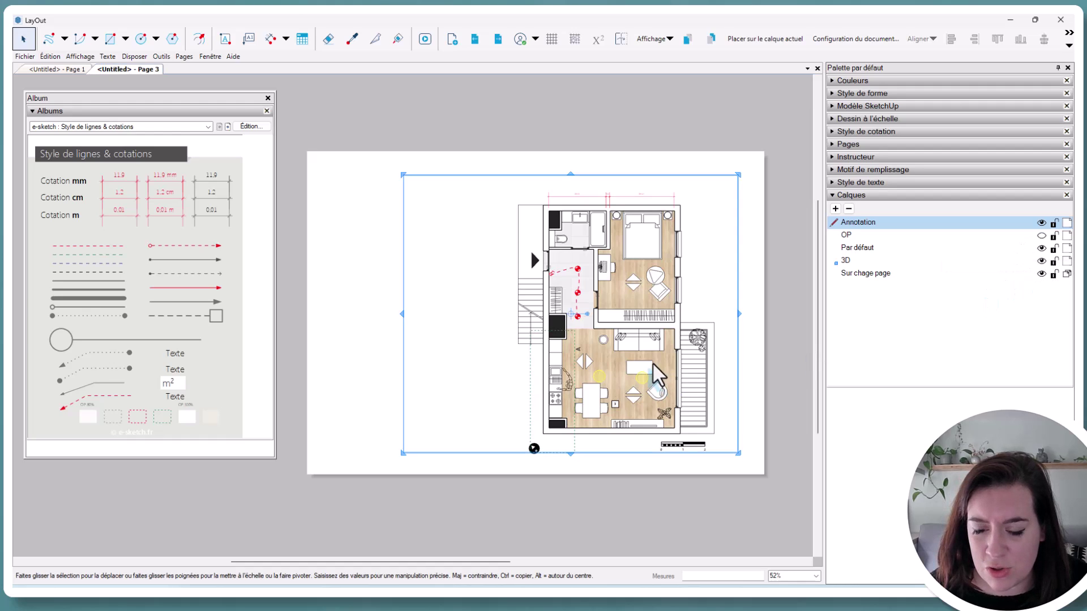
mouse_move(652, 362)
mouse_down()
mouse_move(412, 375)
mouse_move(409, 365)
mouse_up()
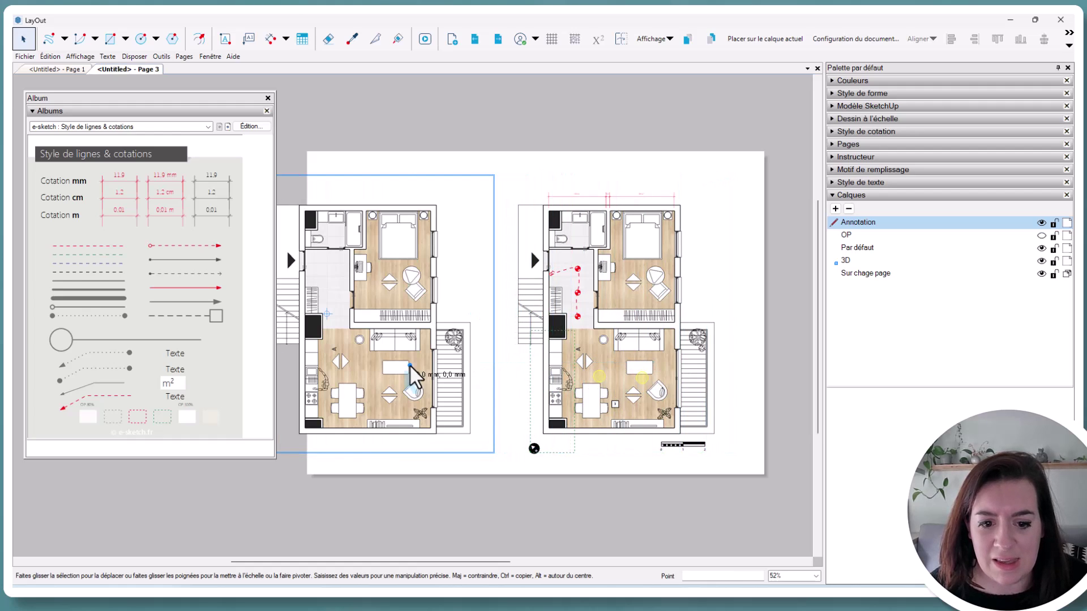
scroll(526, 337, down, 2)
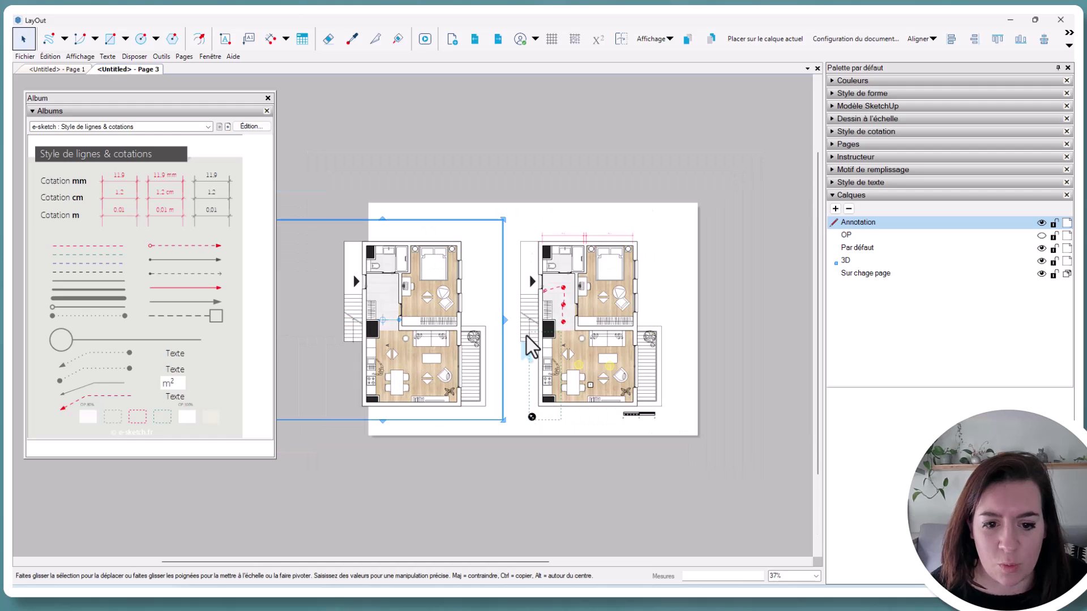
right_click(409, 356)
mouse_move(447, 578)
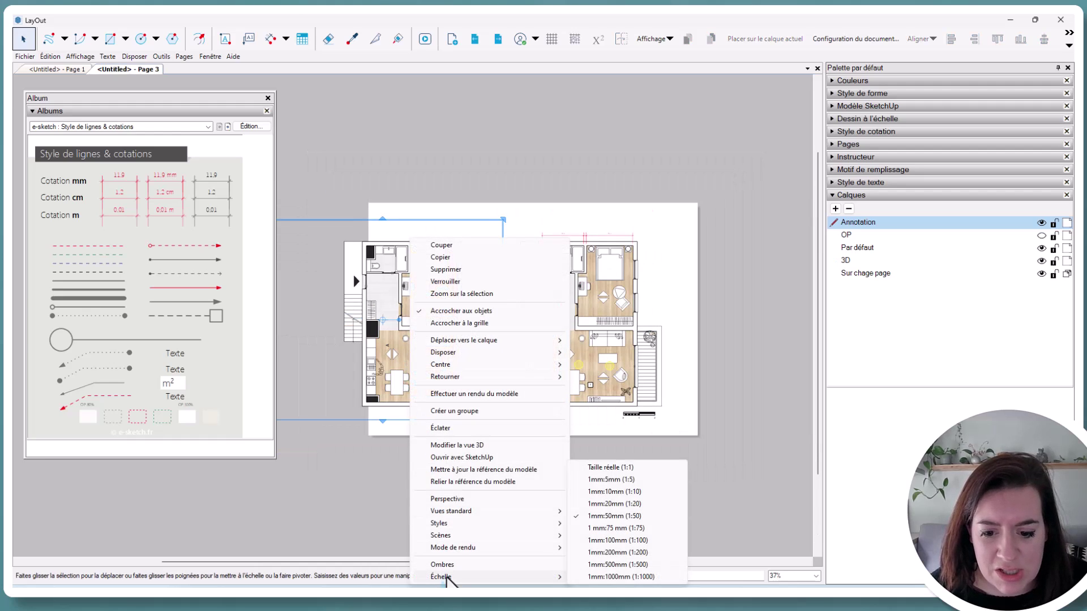
click(598, 504)
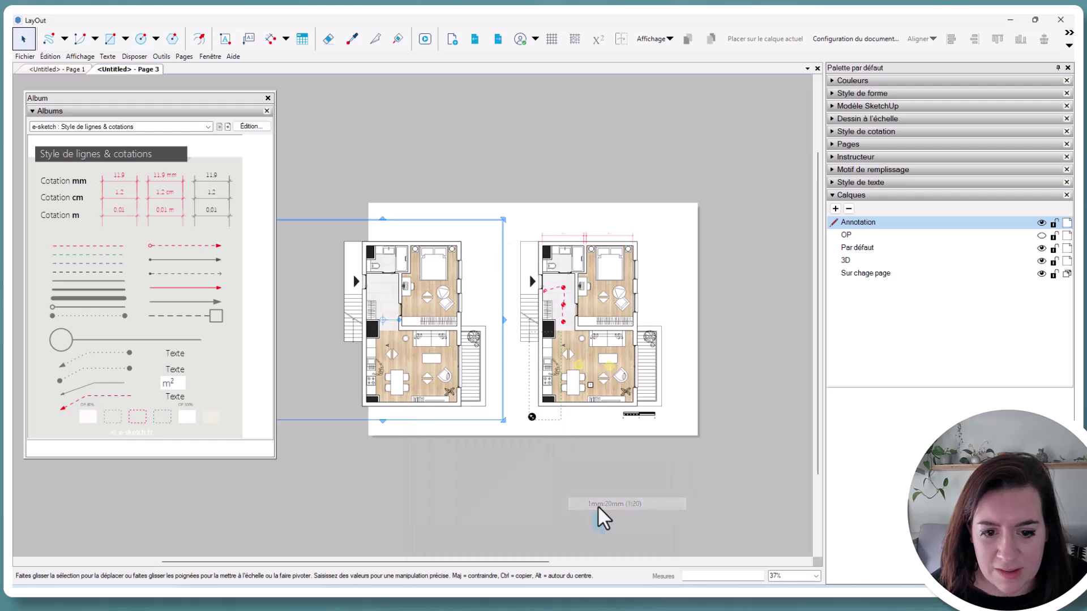
- Crop the 1:20 viewport on all sides so that it frames only the kitchen counter strip
scroll(419, 419, down, 1)
scroll(413, 421, down, 1)
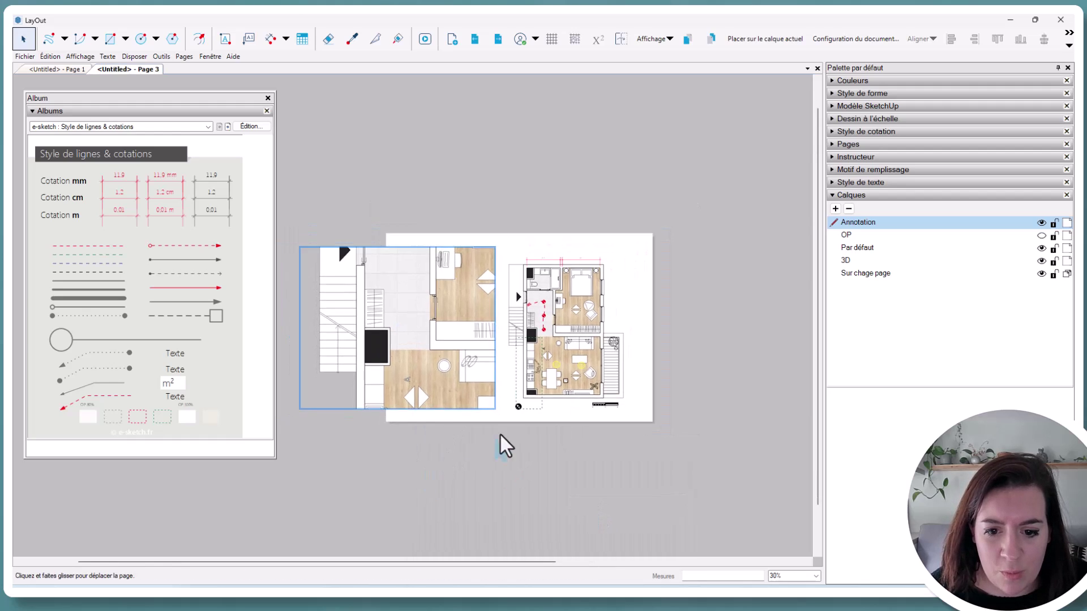
middle_drag(485, 449, 539, 413)
drag(480, 378, 483, 461)
drag(578, 340, 486, 355)
drag(381, 338, 435, 353)
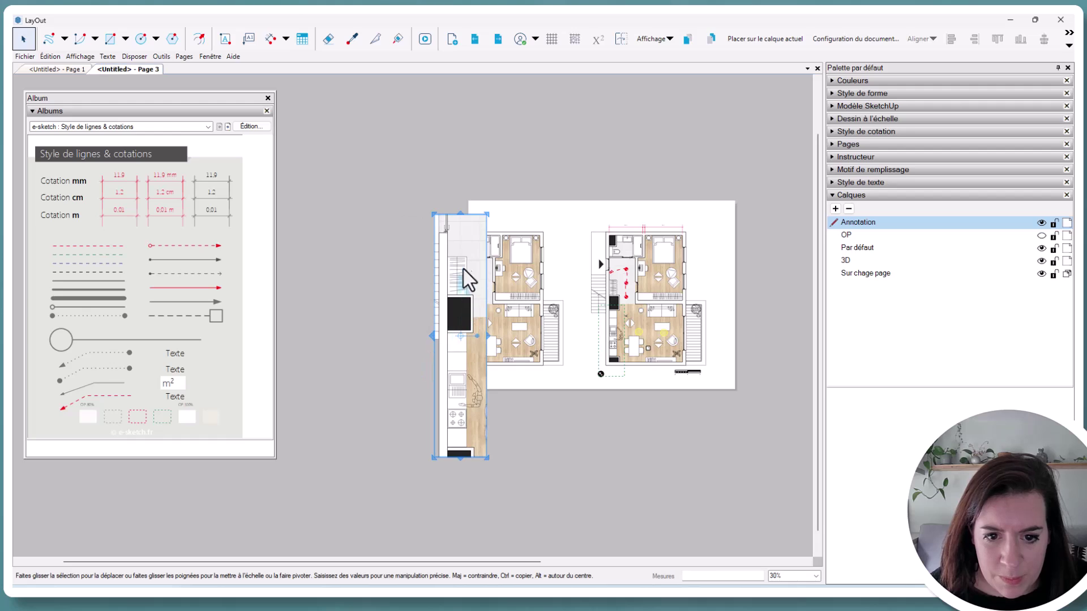
drag(461, 214, 481, 316)
click(563, 429)
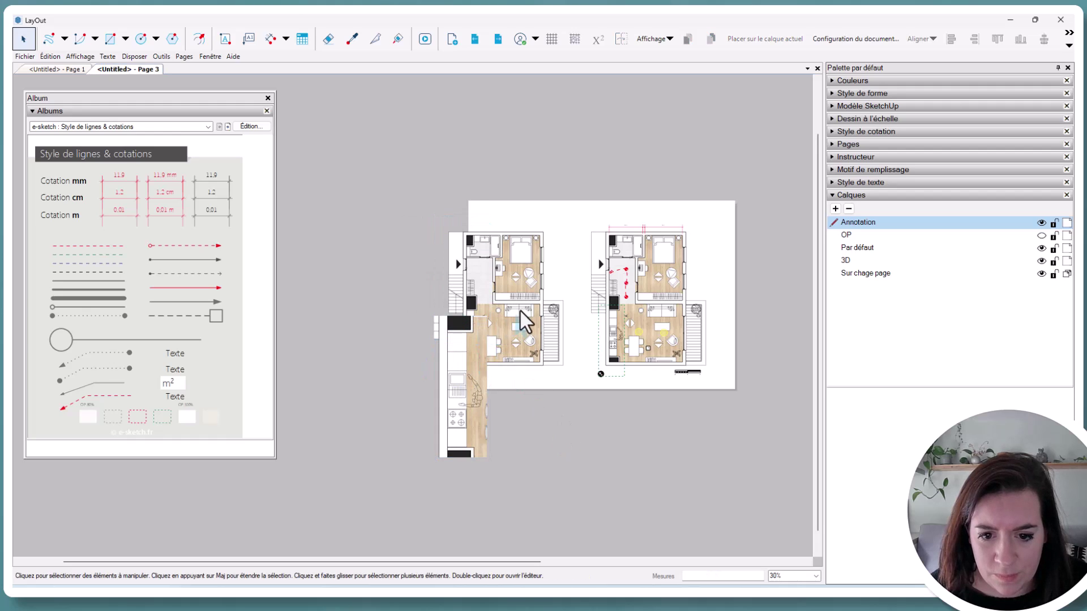
- Delete the leftover 1:50 plan copy and move the cropped kitchen detail onto the sheet beside the main plan
click(518, 310)
key(Delete)
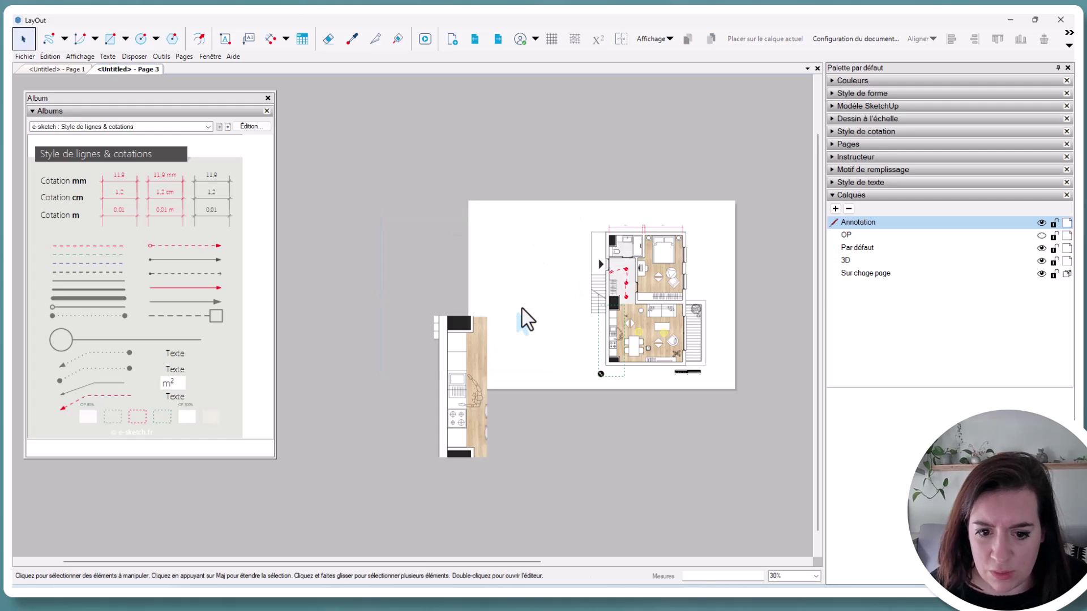
scroll(505, 359, up, 1)
drag(467, 435, 554, 331)
scroll(600, 412, up, 1)
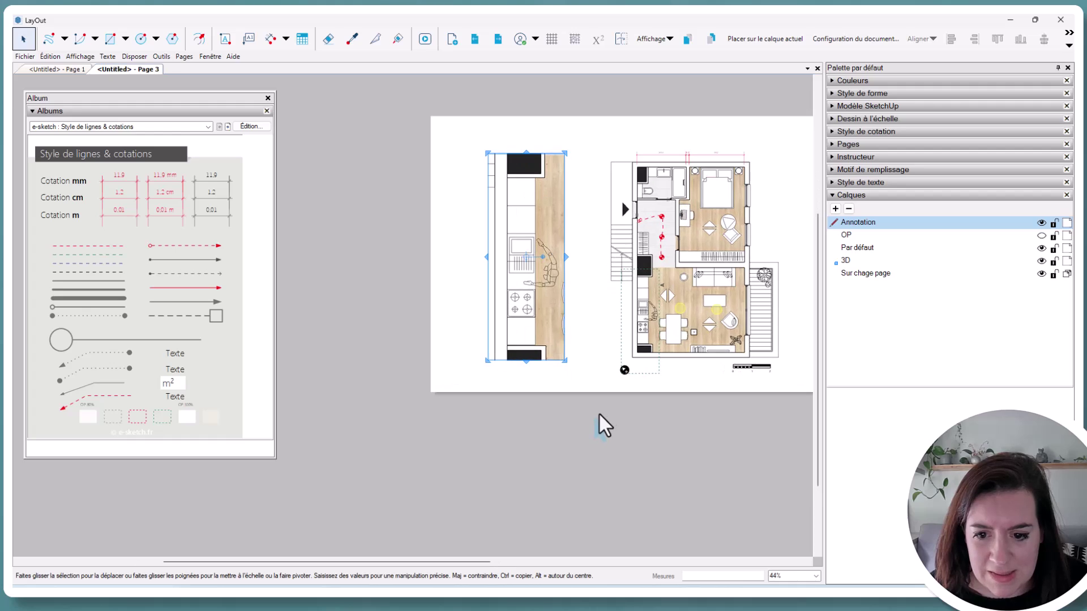
- Draw a dashed rectangle framing the enlarged kitchen detail
click(105, 36)
click(358, 175)
click(465, 407)
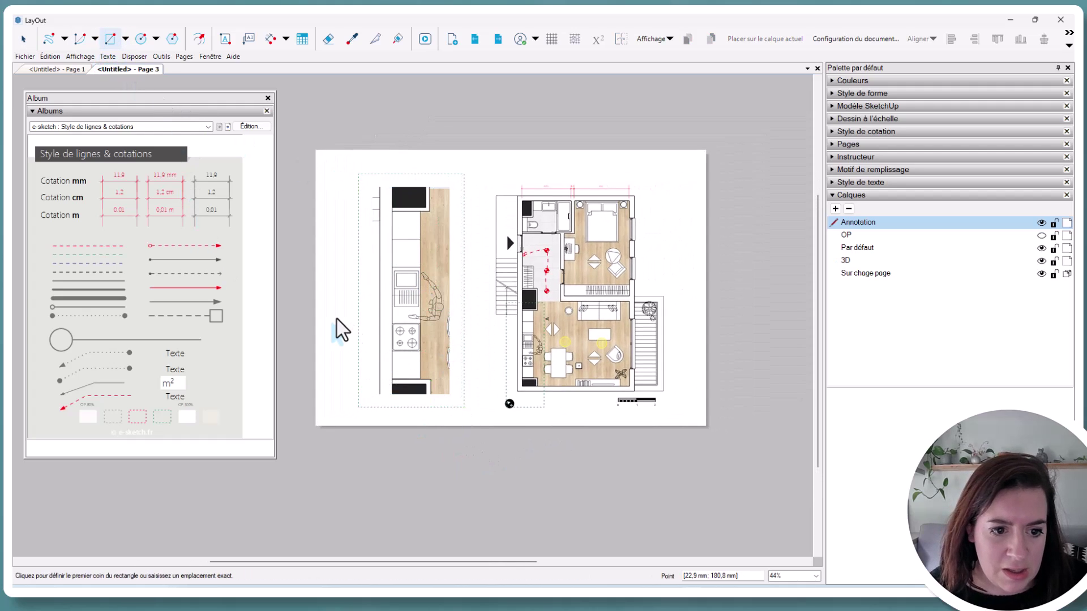
key(space)
- Draw a straight arrow from the kitchen detail's frame to the dashed rectangle on the plan, using the grey arrow style from the album
click(351, 38)
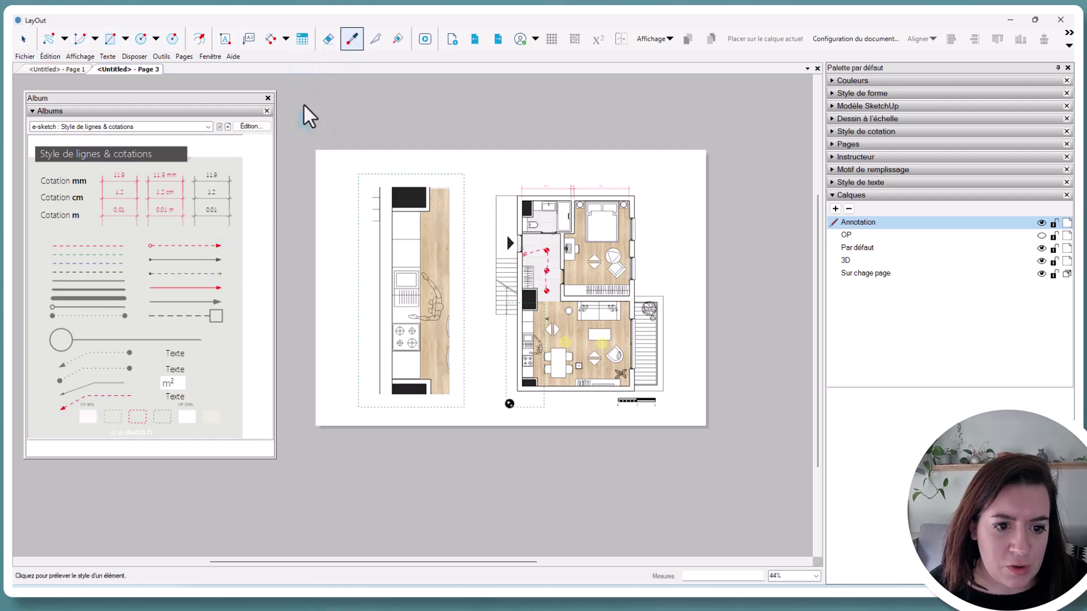
click(216, 309)
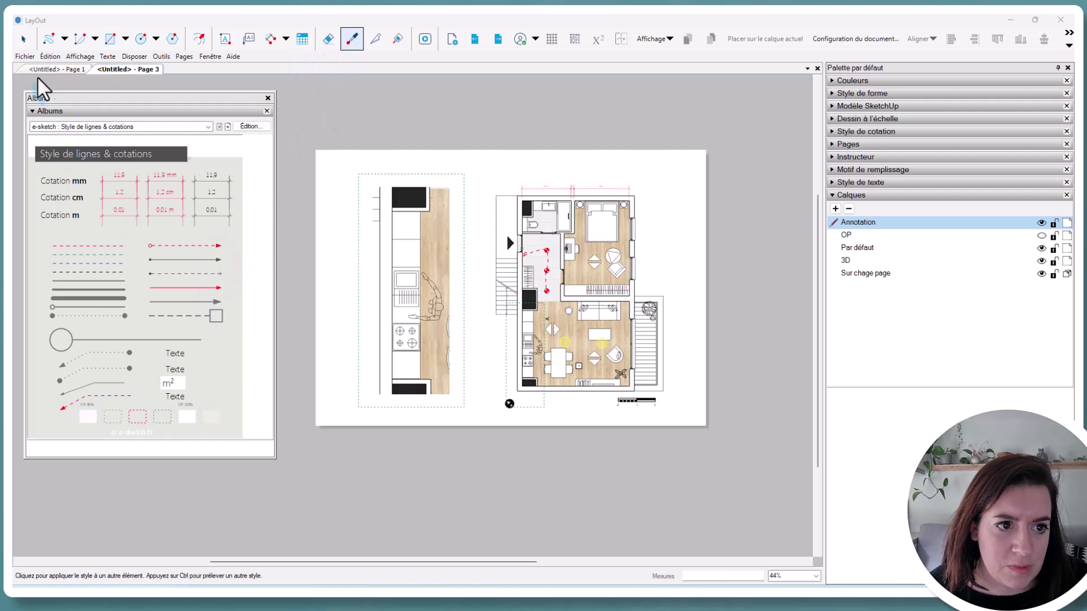
click(65, 39)
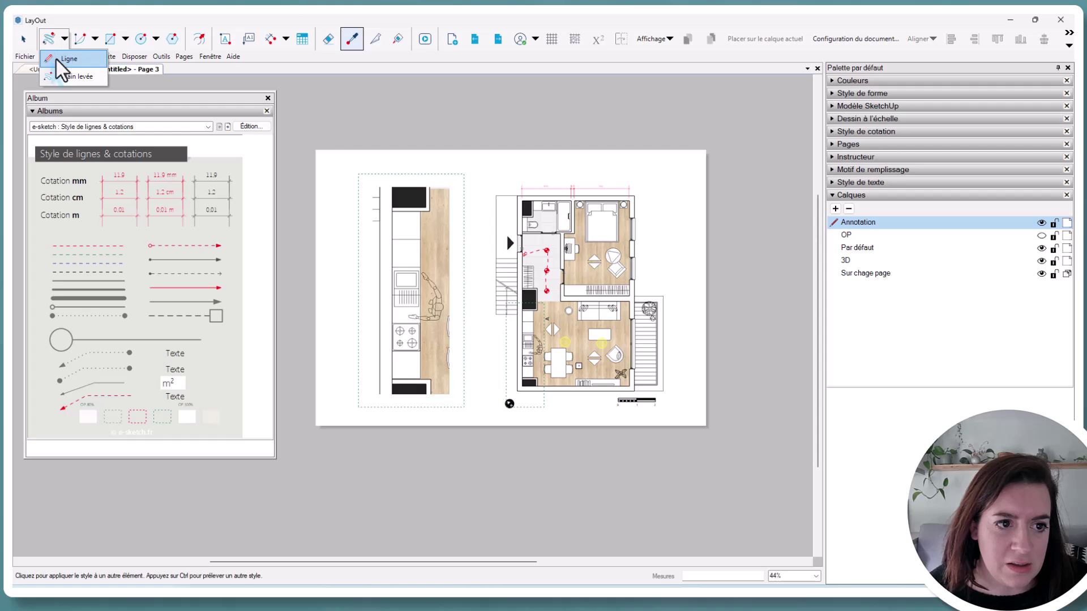
click(58, 62)
scroll(453, 368, up, 3)
click(465, 320)
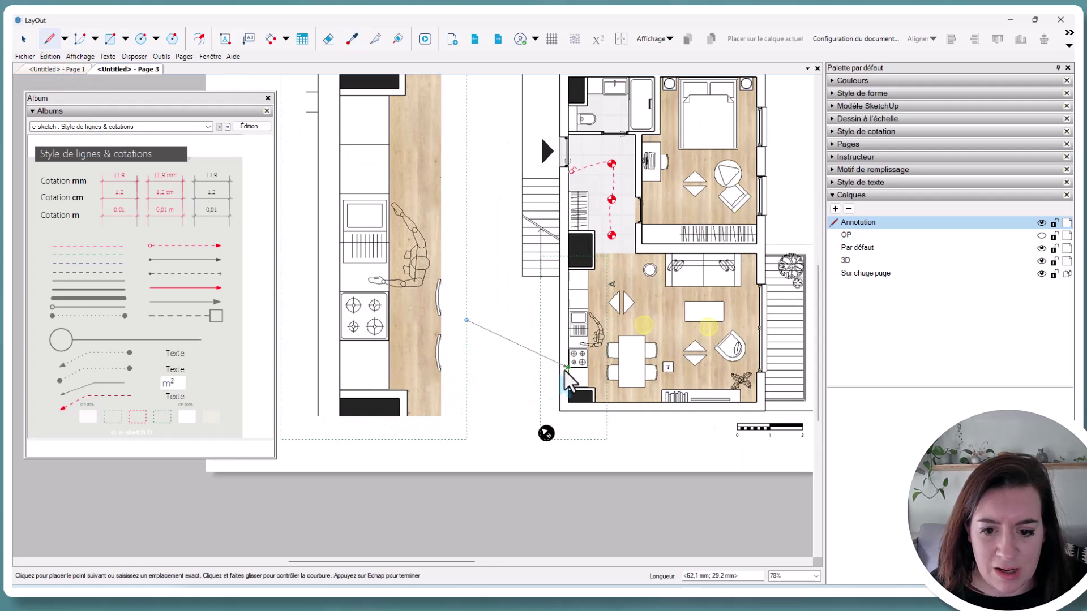
double_click(539, 362)
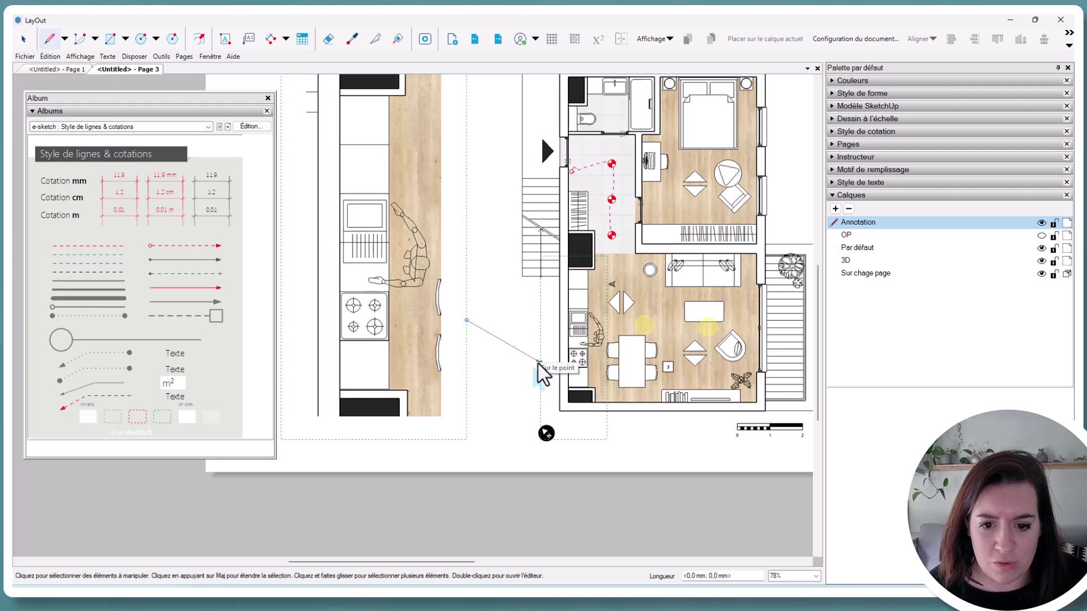
scroll(488, 412, down, 3)
middle_drag(488, 412, 489, 413)
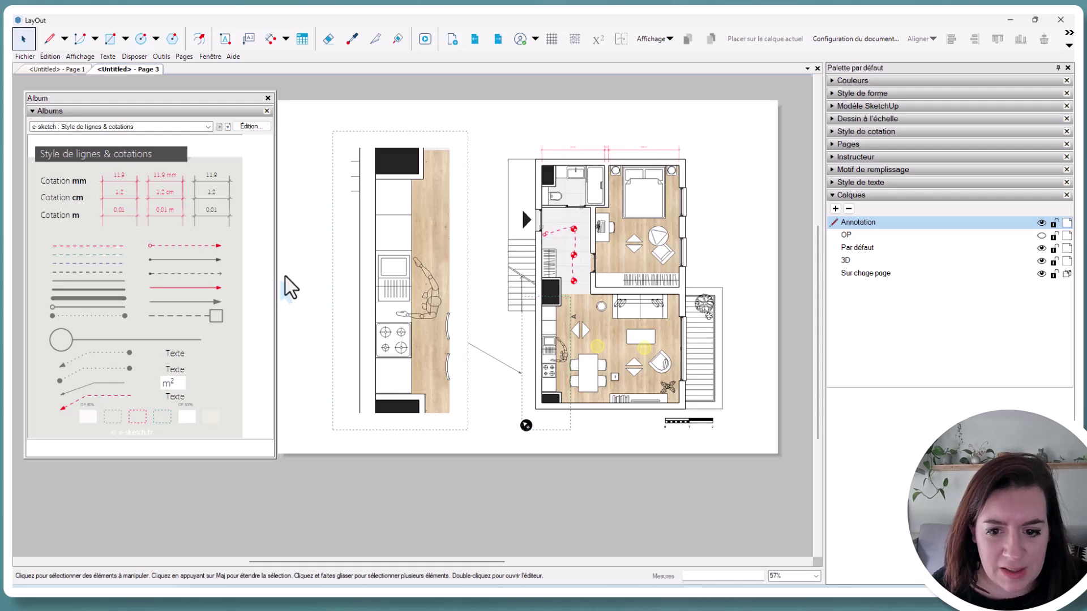
- Show the Interrupteurs / Prises simples album and place a green single socket symbol at the upper end of the detail's kitchen counter
click(208, 128)
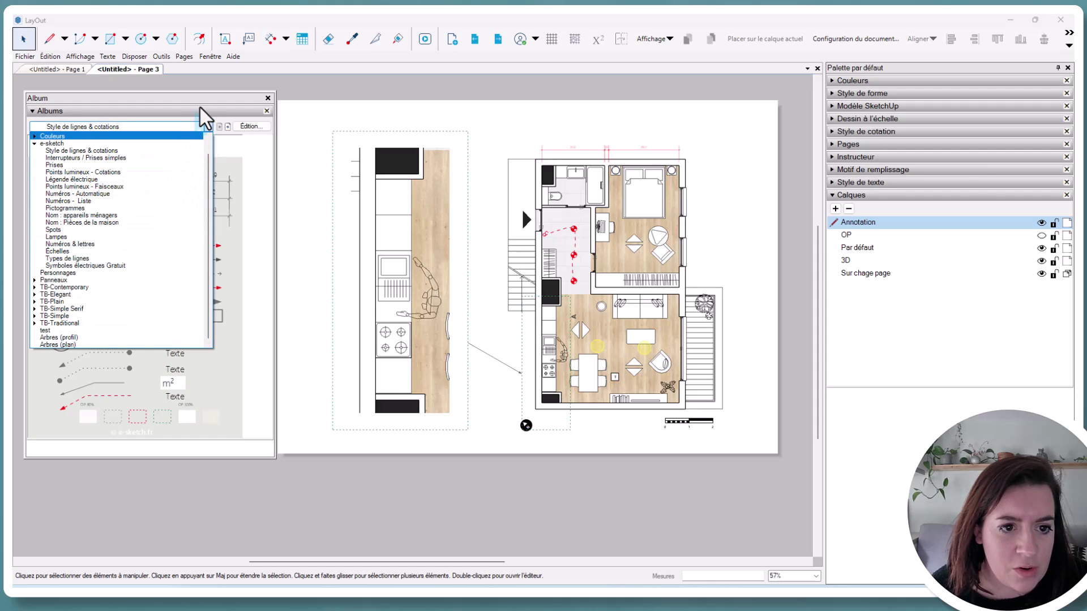
click(208, 126)
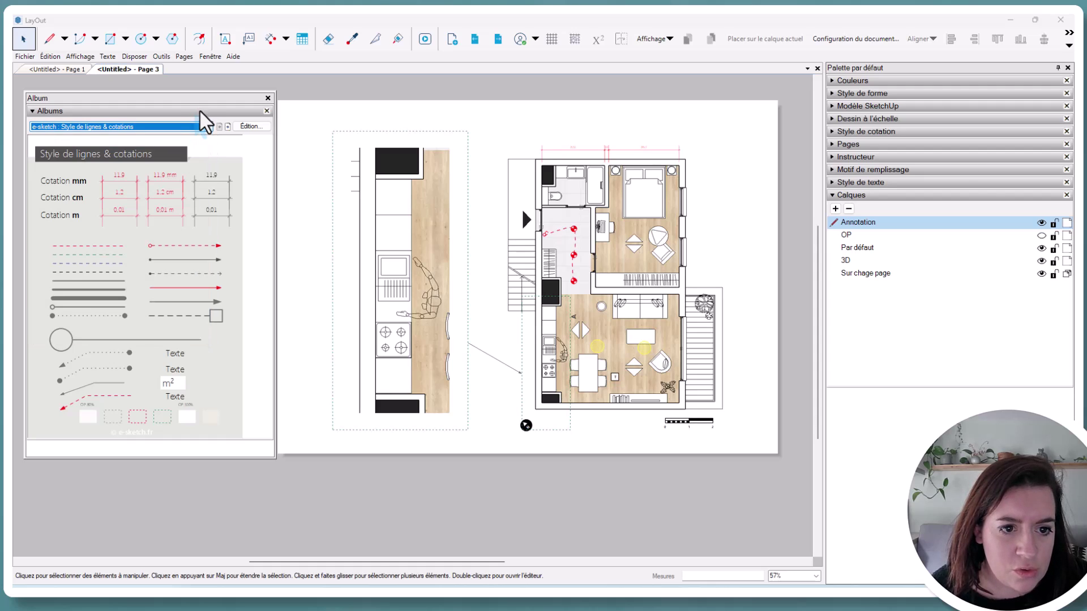
click(227, 126)
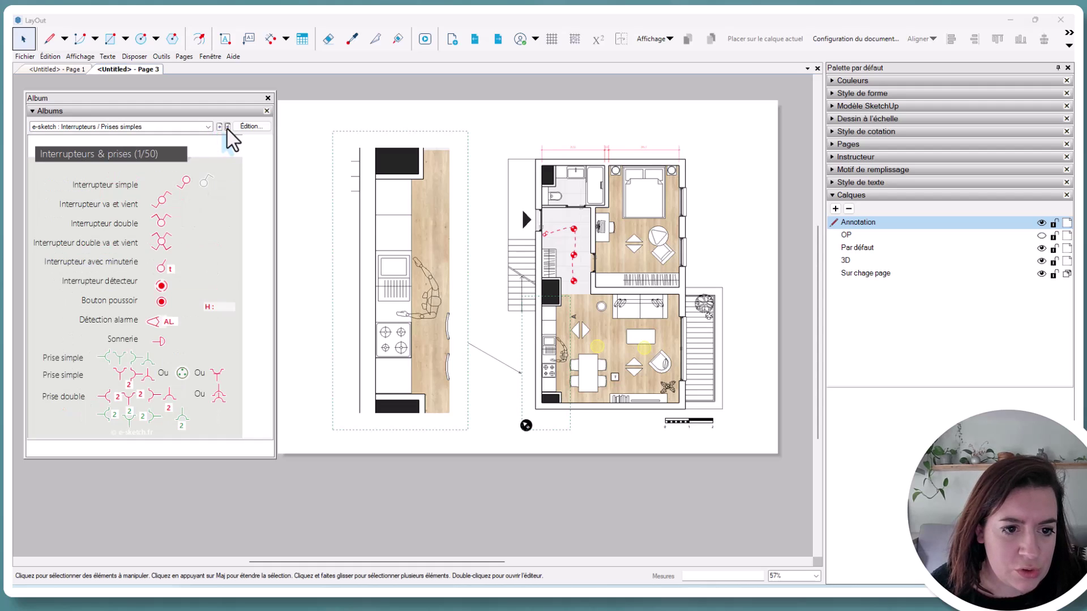
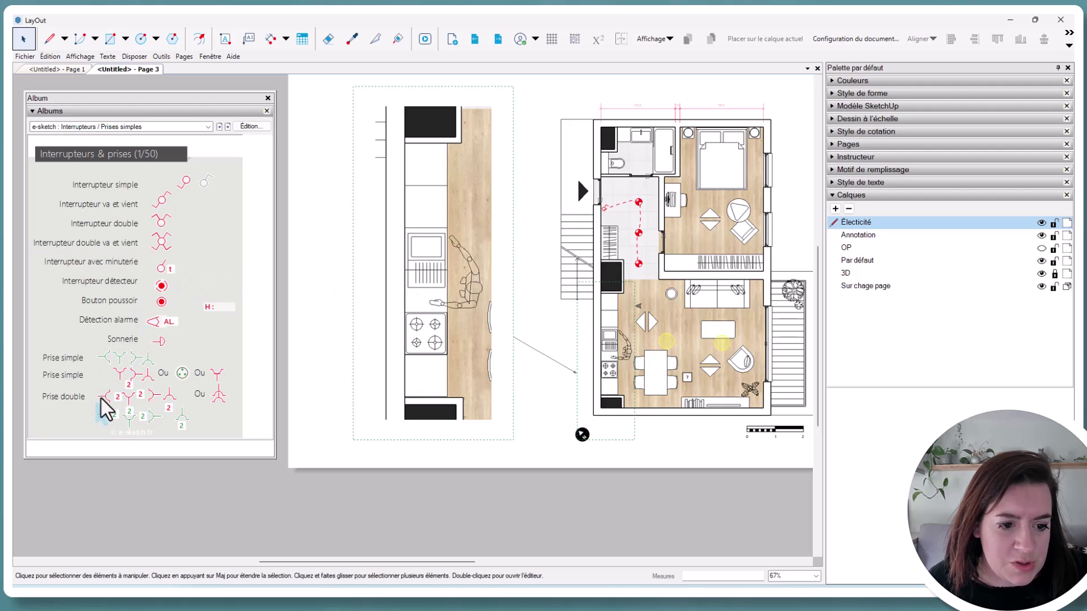
drag(109, 372, 413, 165)
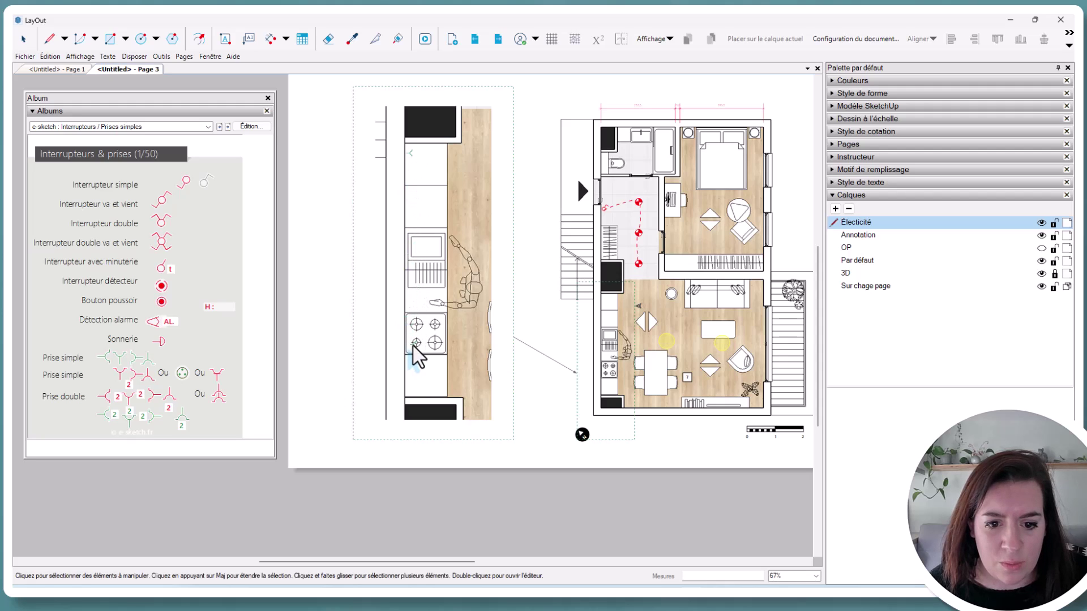
- Place two green double socket symbols on the kitchen detail, at the hob and the counter below, changing the lower one's number to 3
drag(108, 418, 412, 350)
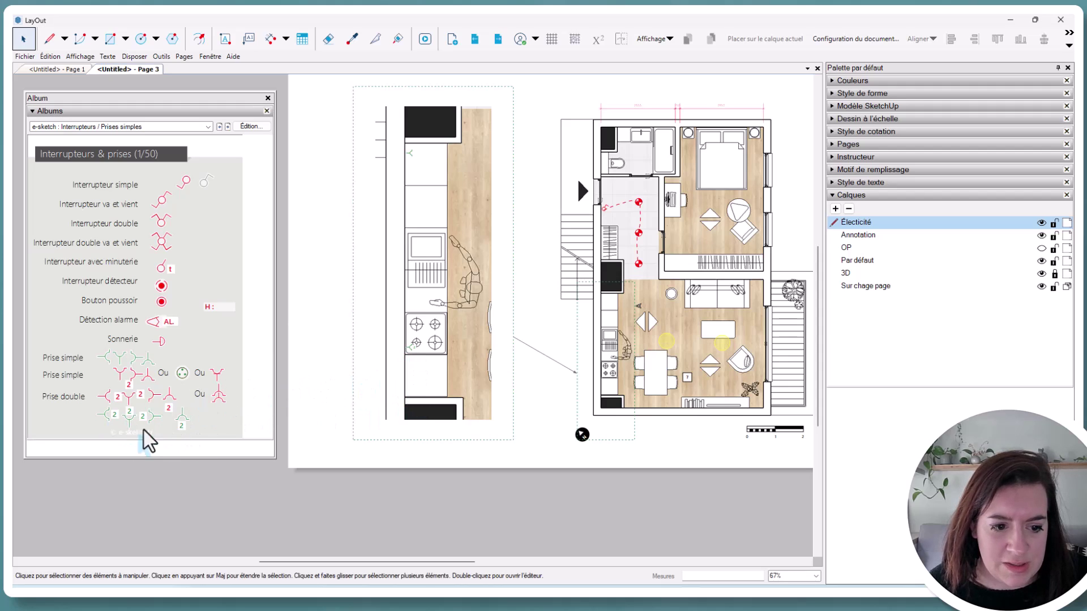
drag(111, 420, 412, 385)
scroll(411, 385, up, 5)
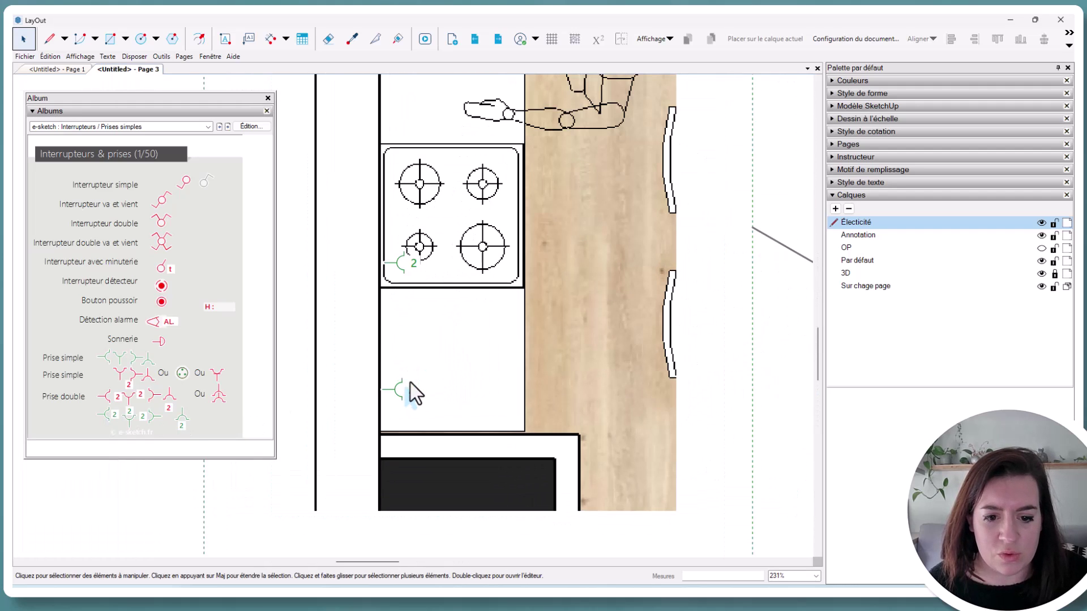
double_click(412, 391)
double_click(412, 392)
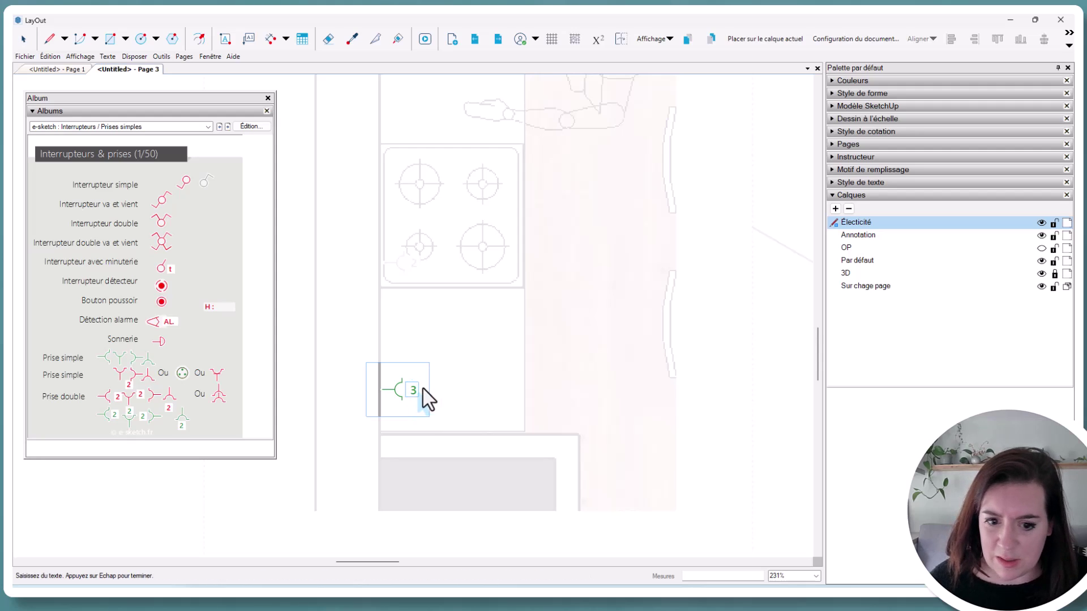
text(3)
key(Escape)
scroll(498, 388, down, 5)
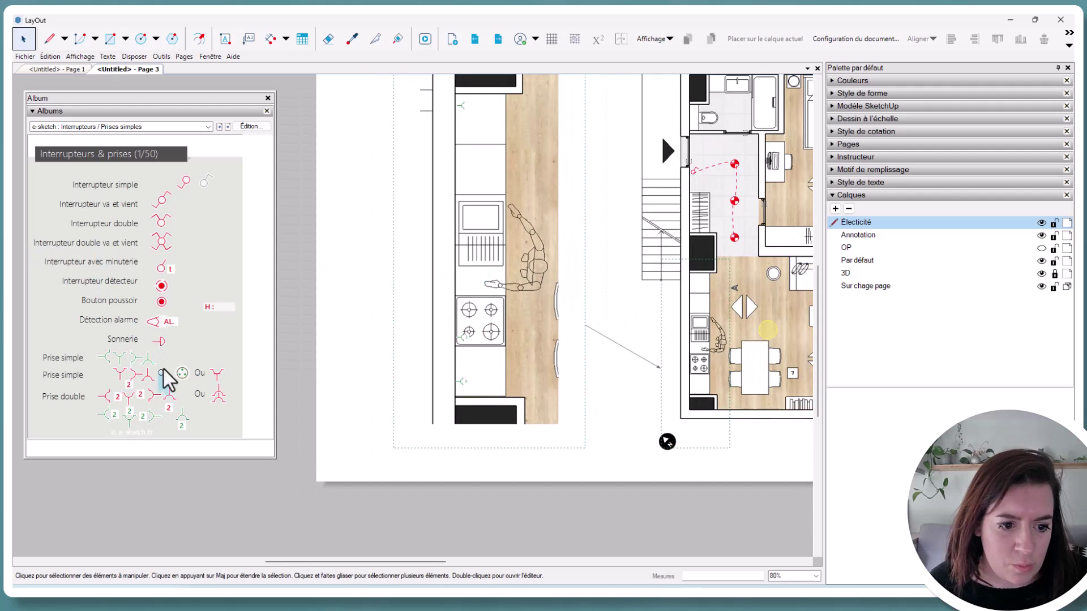
- Place a green single socket symbol on the kitchen detail's counter, along the wall just above the sink
drag(106, 355, 461, 176)
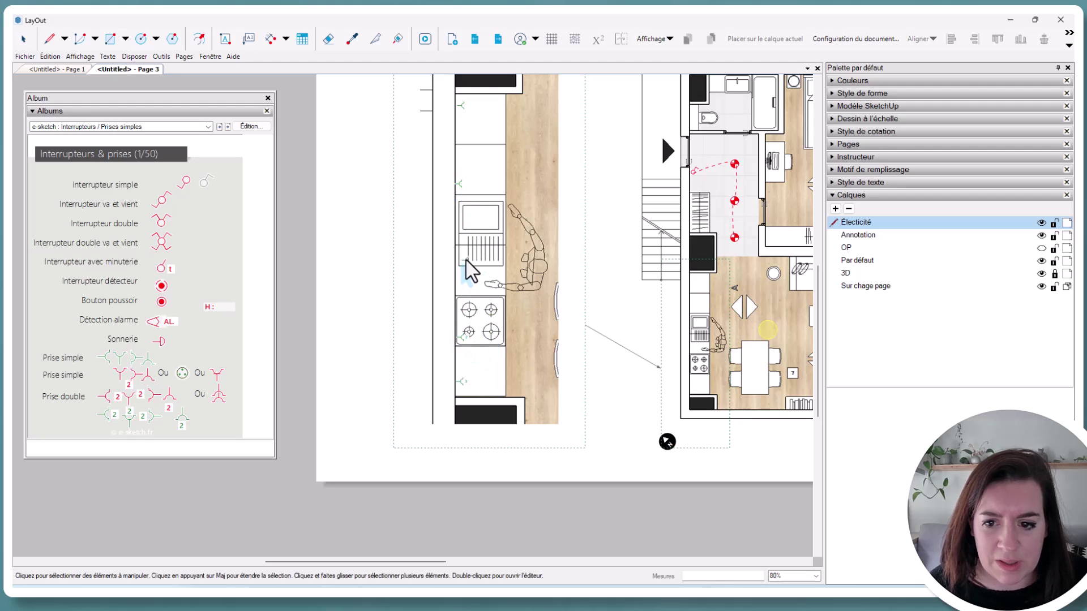
scroll(473, 272, down, 2)
scroll(646, 334, up, 2)
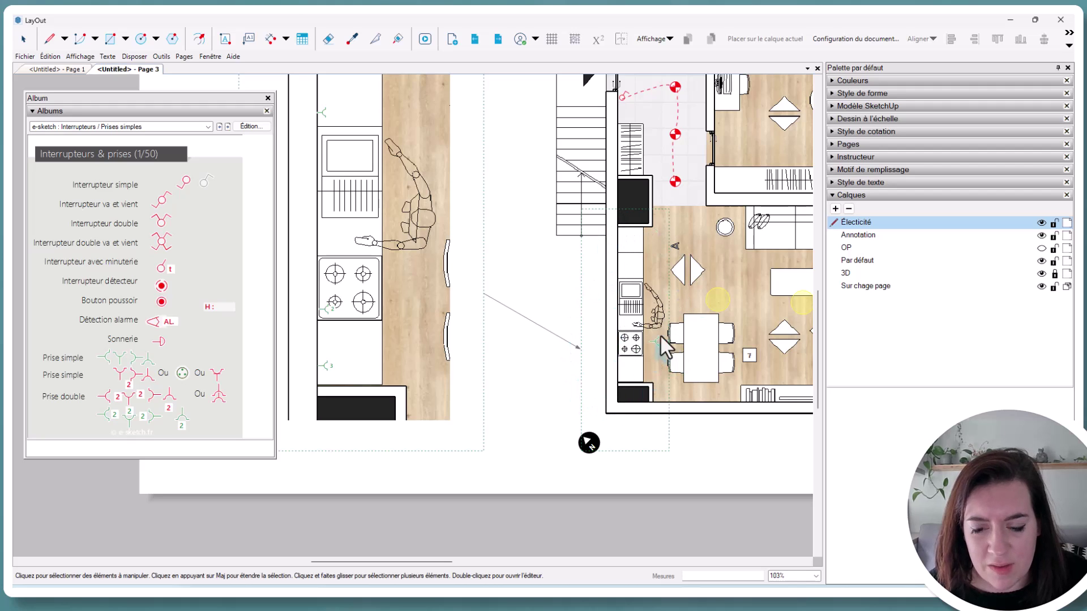
- Place green single socket symbols on both bedside tables and beside the bathroom washbasin of the main plan
scroll(641, 336, down, 2)
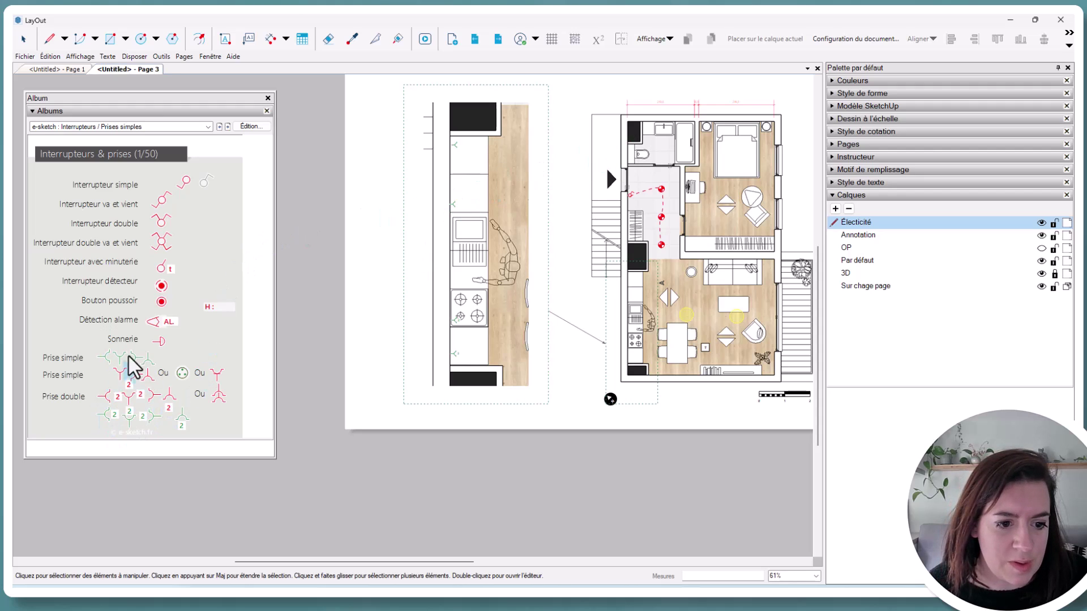
scroll(706, 125, up, 3)
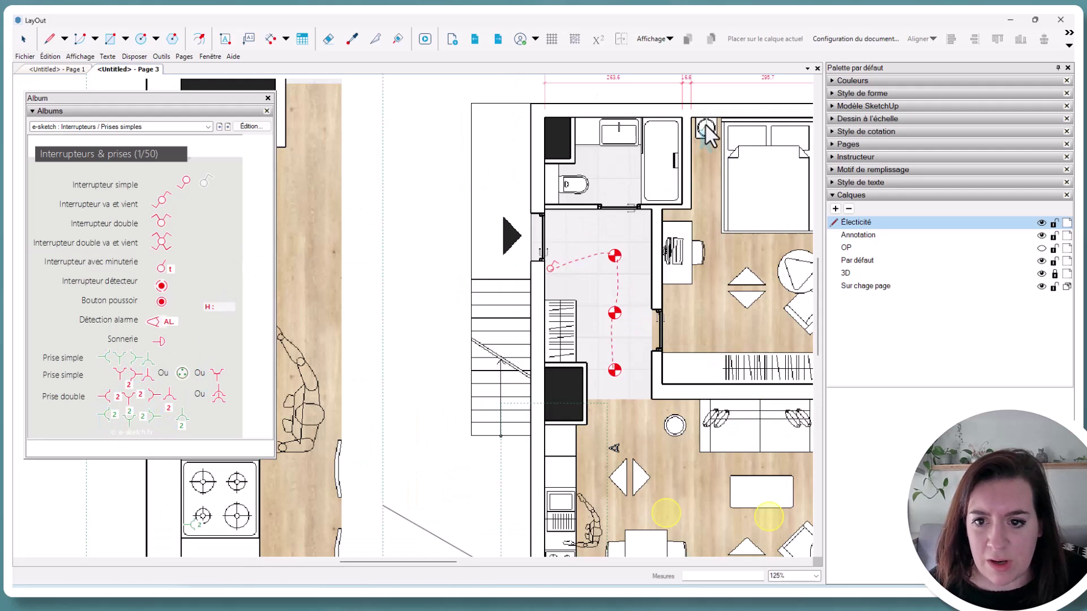
click(705, 123)
middle_drag(697, 166, 552, 187)
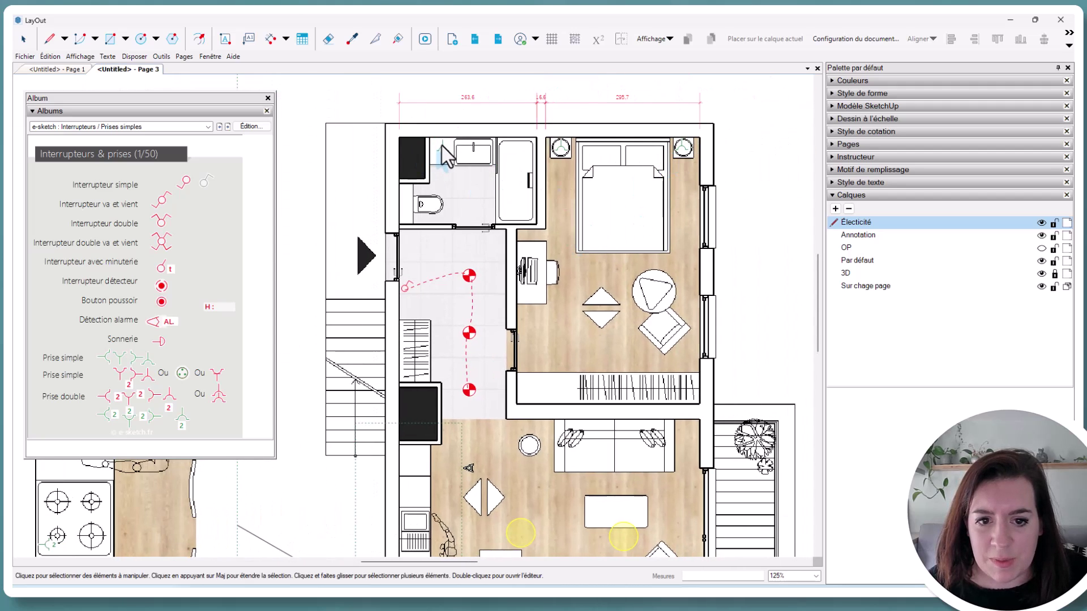
scroll(614, 195, down, 2)
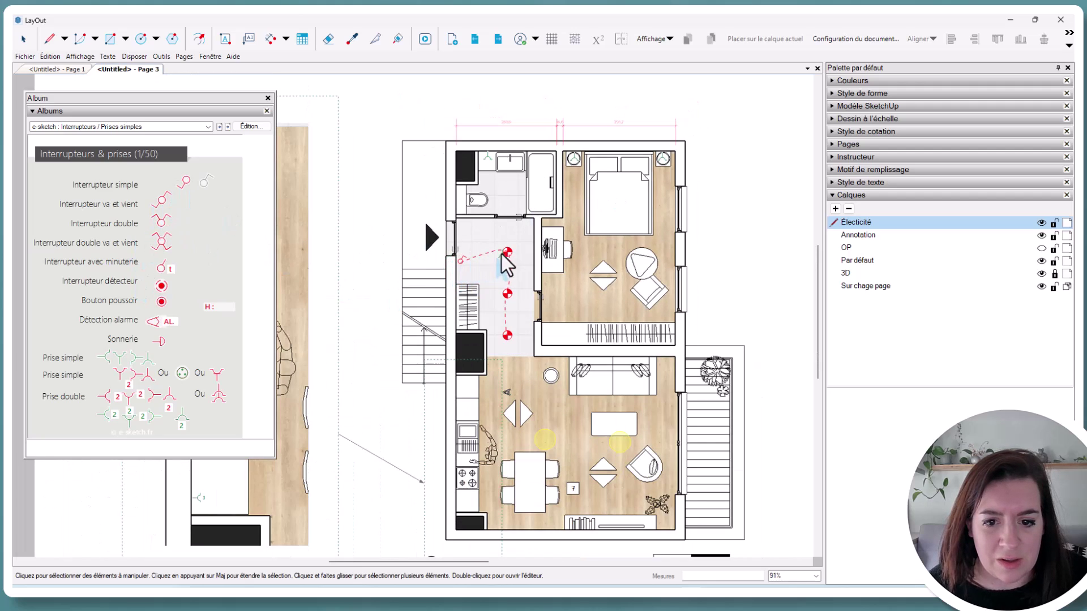
- Place two-way switch symbols (Interrupteur va et vient) at the hallway's living-room end and over the switch by the entrance
click(162, 200)
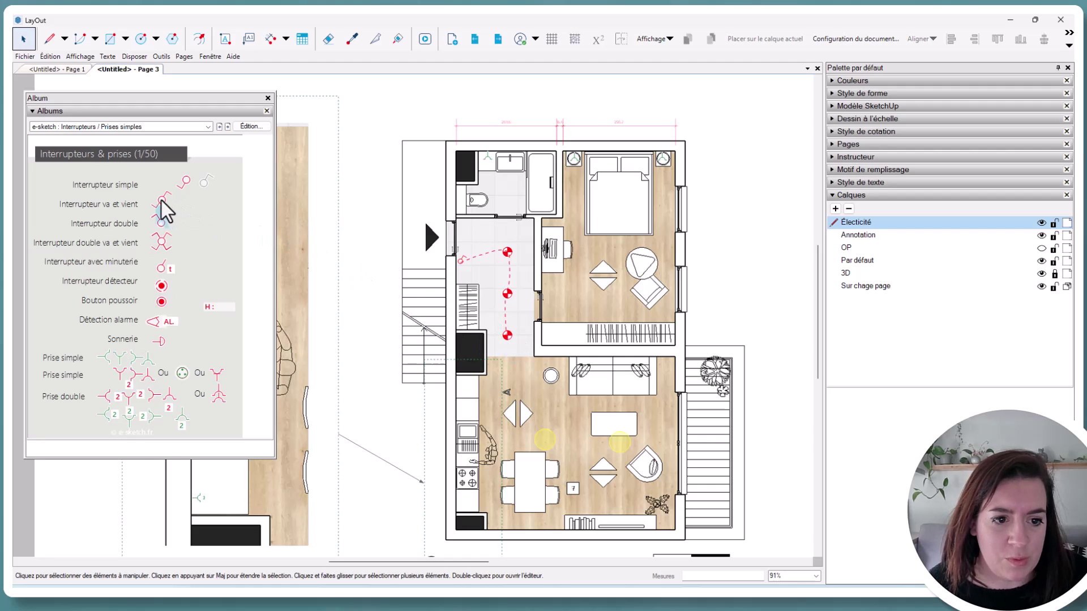
click(161, 201)
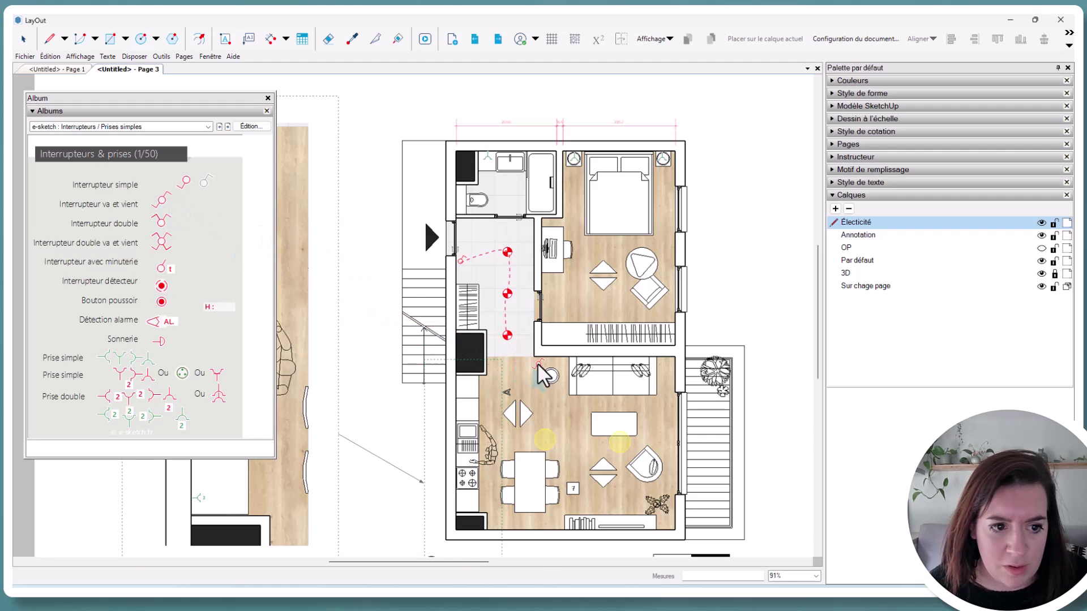
scroll(538, 365, up, 4)
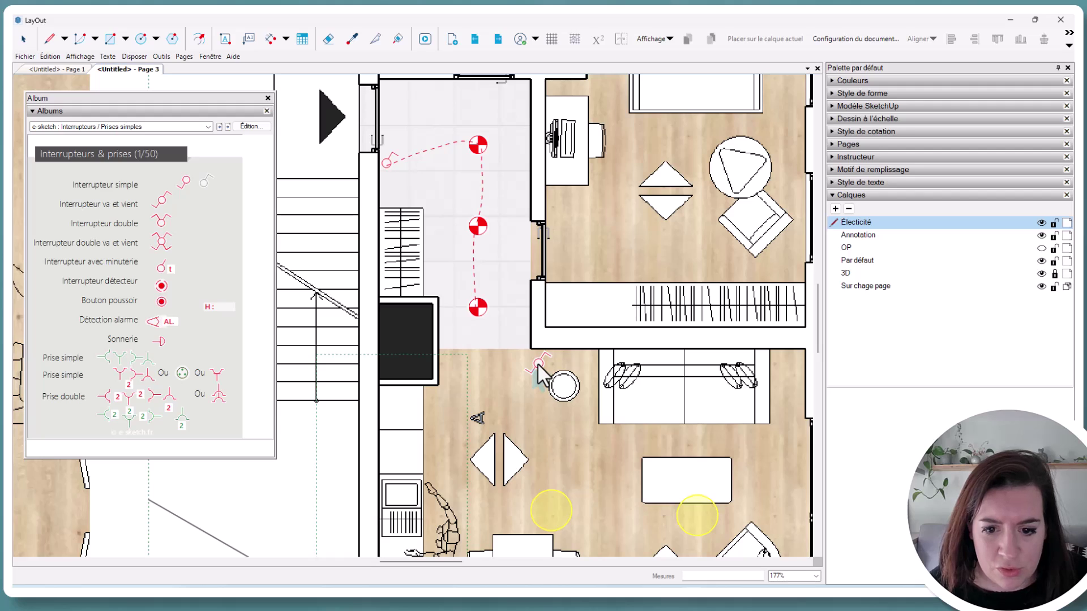
click(538, 367)
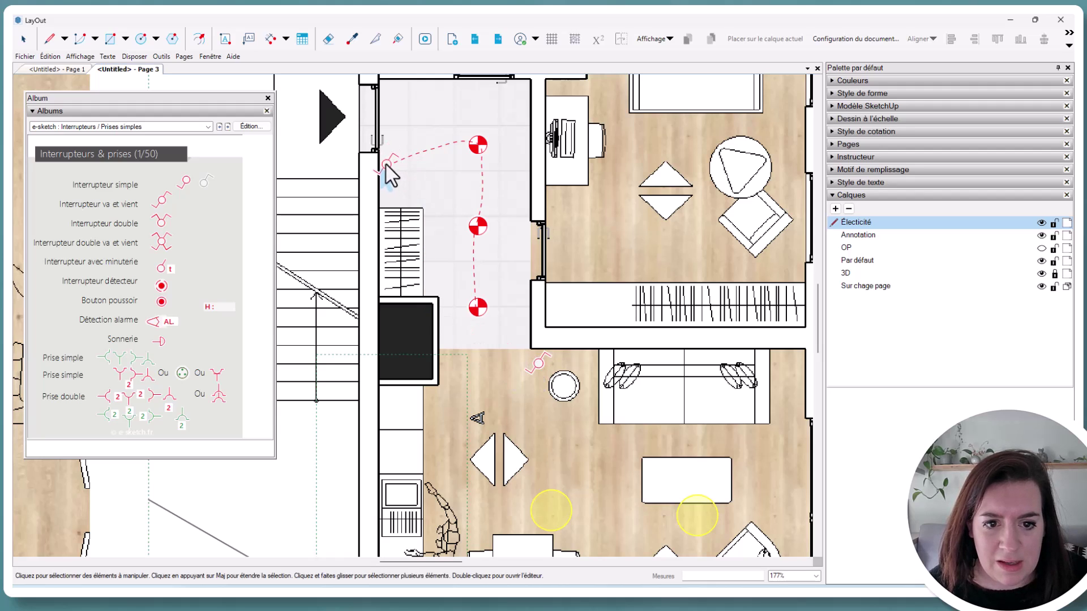
- Draw a line from the hallway light nearest the living room to the two-way switch in the living room
click(50, 41)
click(476, 307)
double_click(533, 365)
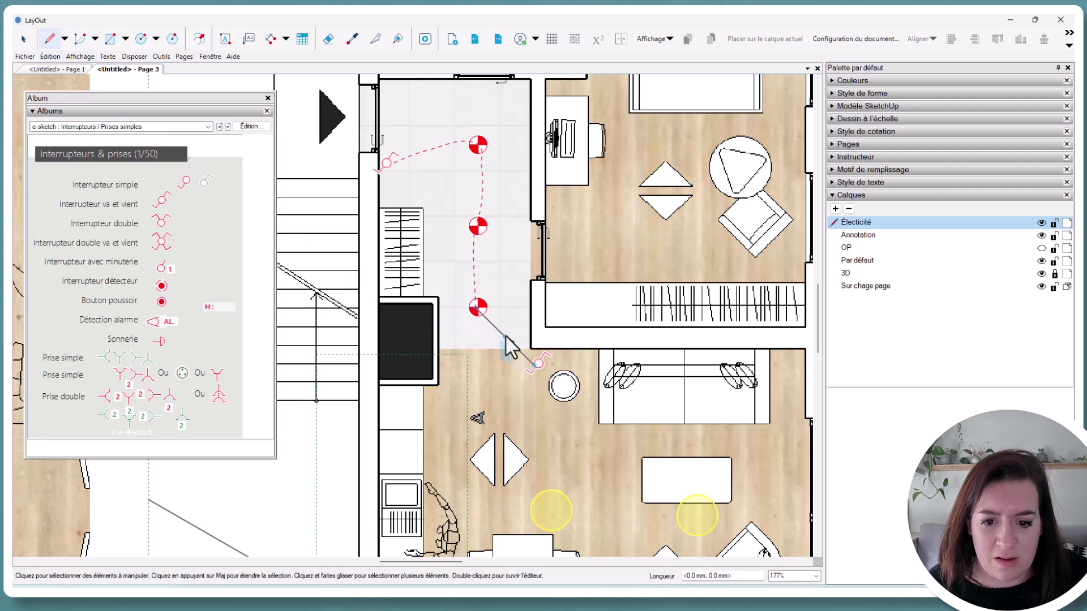
key(space)
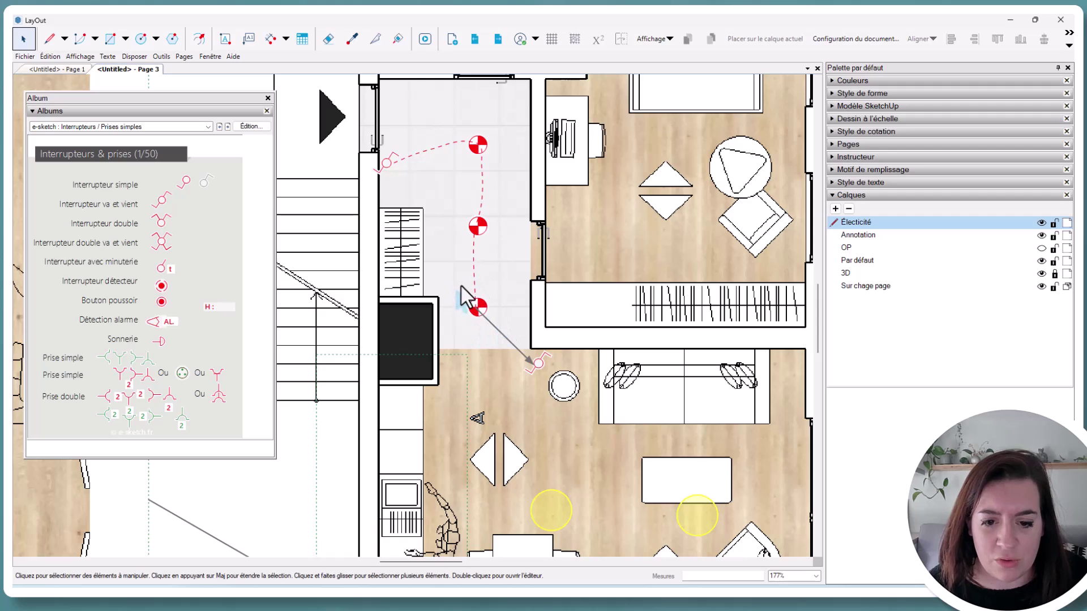
- Copy the red dashed style of the hallway's wiring line onto the line leading to the living-room switch
click(351, 40)
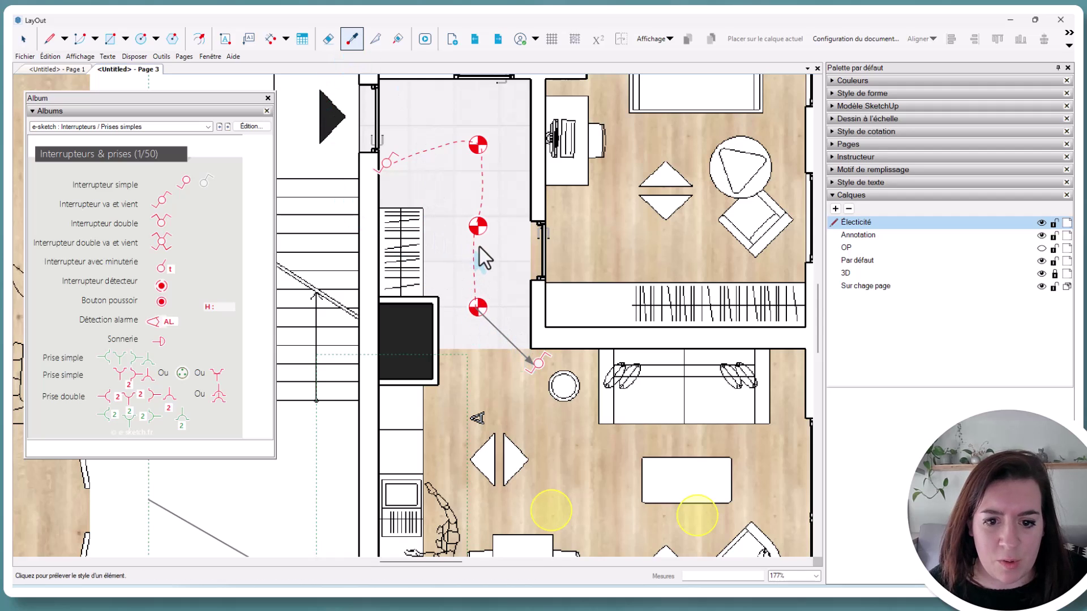
click(475, 253)
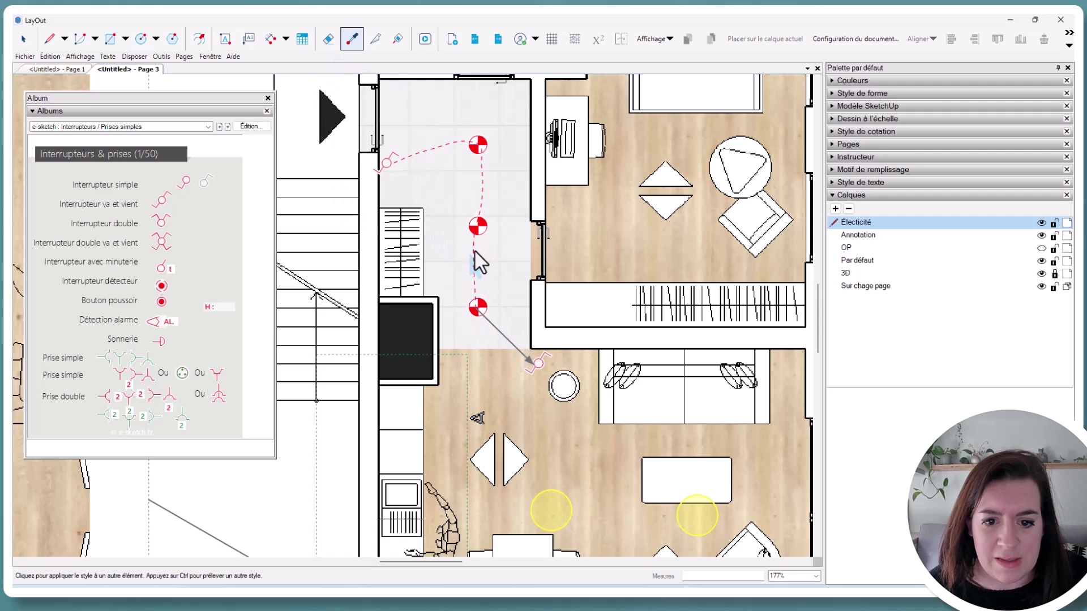
click(487, 318)
key(space)
scroll(575, 345, down, 4)
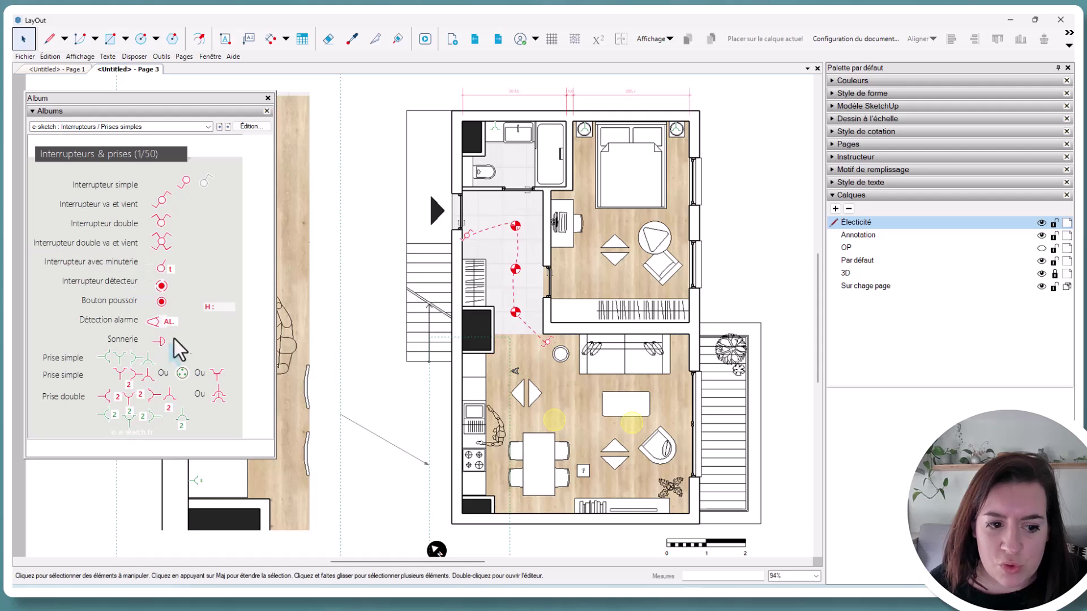
- Place the red "H :" height label just below the living-room two-way switch
click(213, 306)
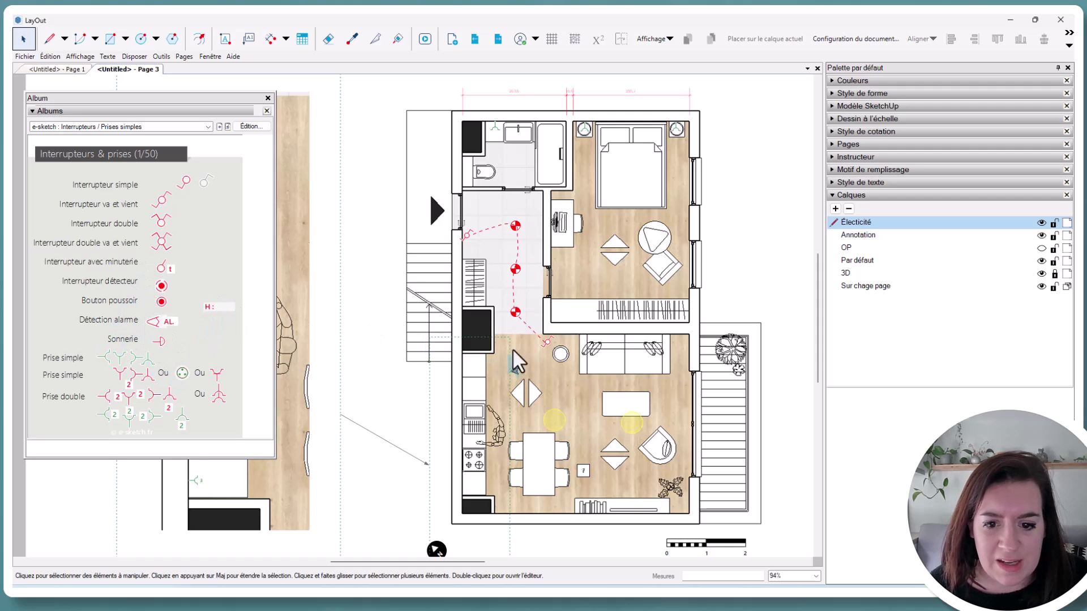
scroll(545, 342, up, 2)
scroll(543, 351, up, 1)
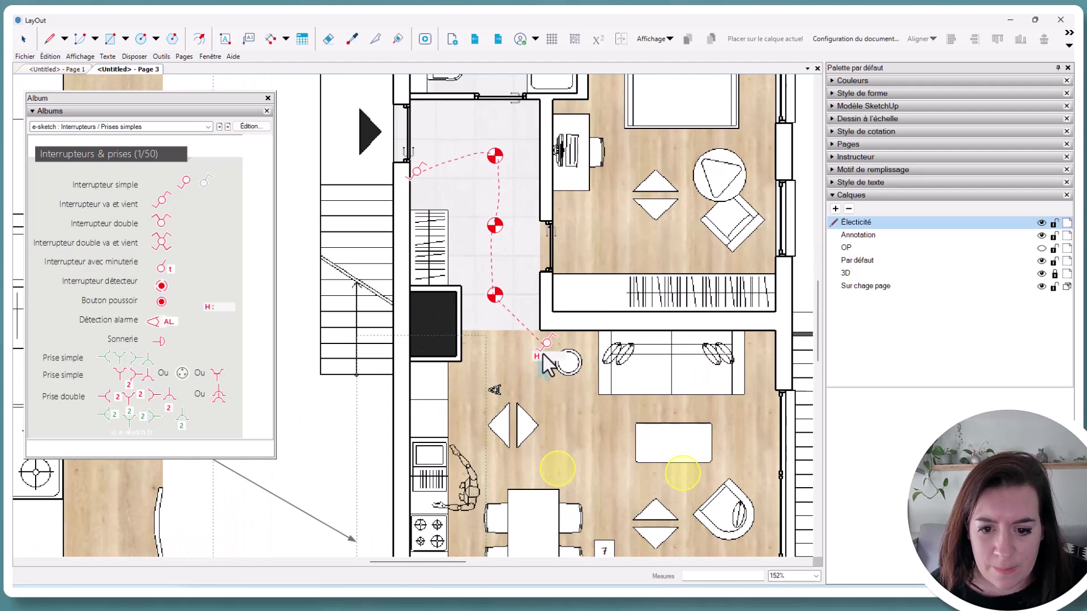
click(542, 359)
scroll(541, 358, down, 3)
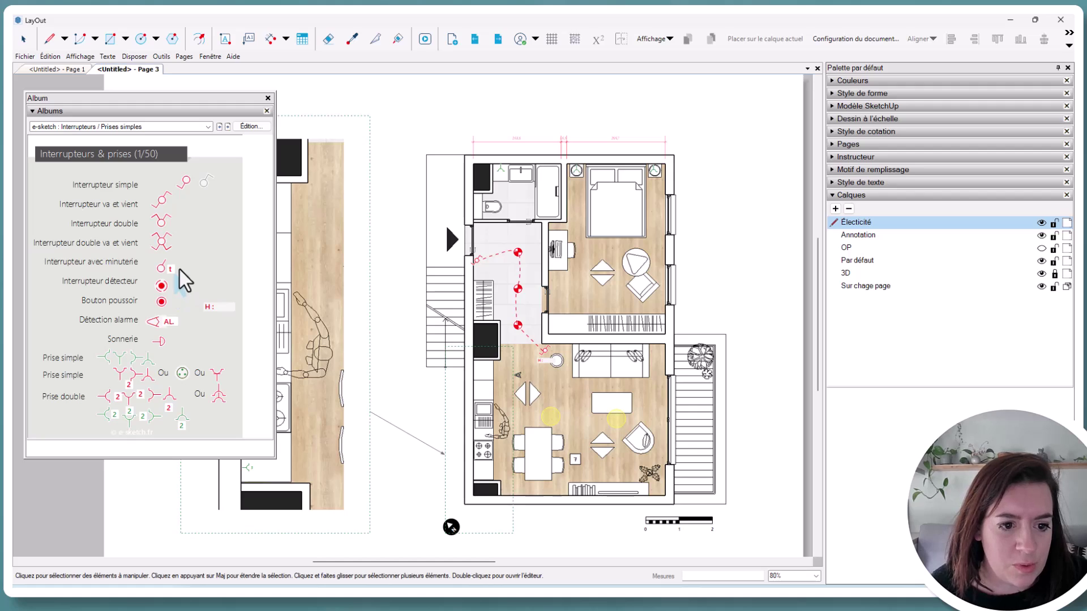
- From the Prises album, place the water heater symbol in the bathroom's black duct and the electrical panel symbol in the duct above the kitchen
click(228, 127)
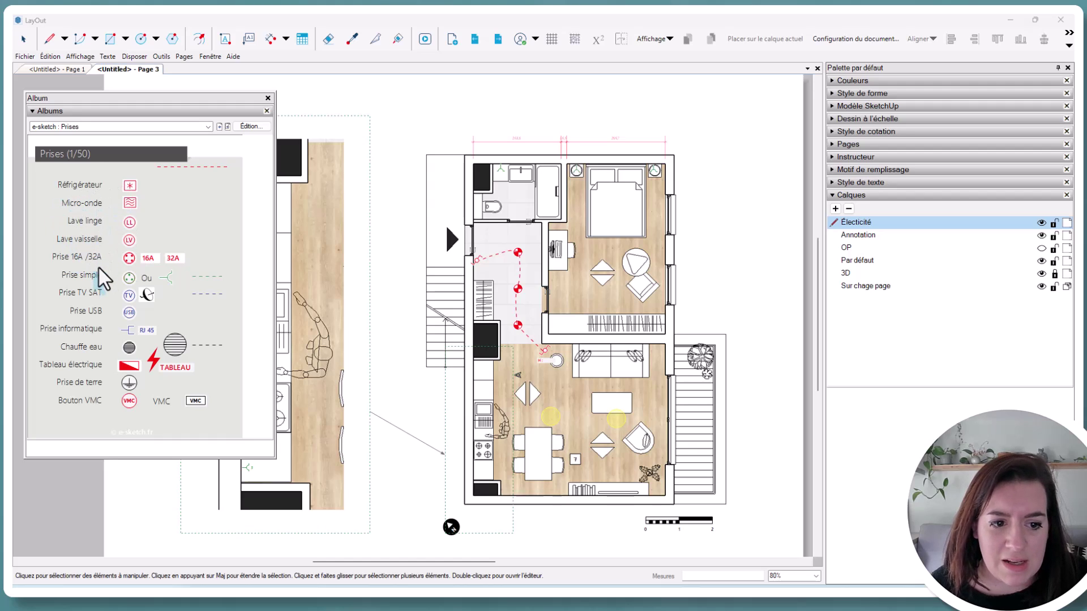
middle_drag(498, 376, 498, 315)
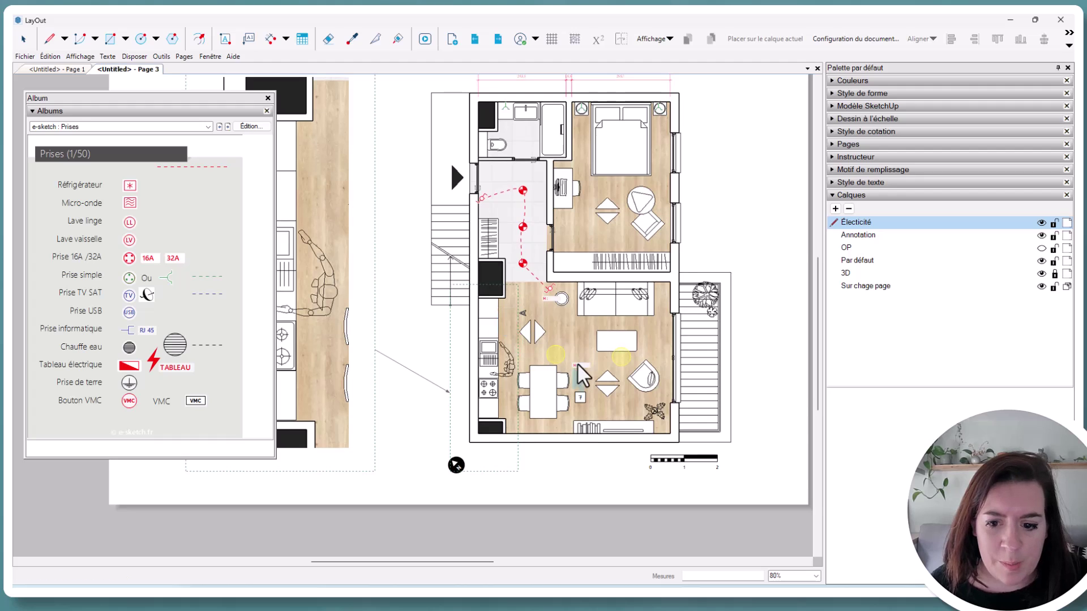
scroll(594, 451, up, 2)
scroll(595, 452, down, 1)
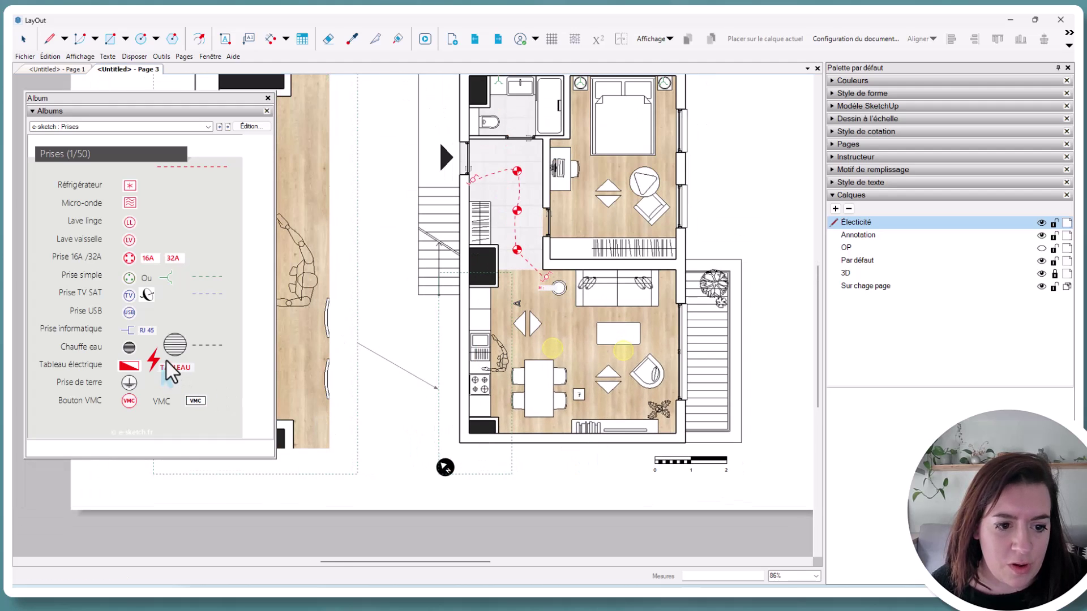
drag(175, 344, 486, 136)
scroll(508, 343, down, 2)
drag(128, 369, 487, 279)
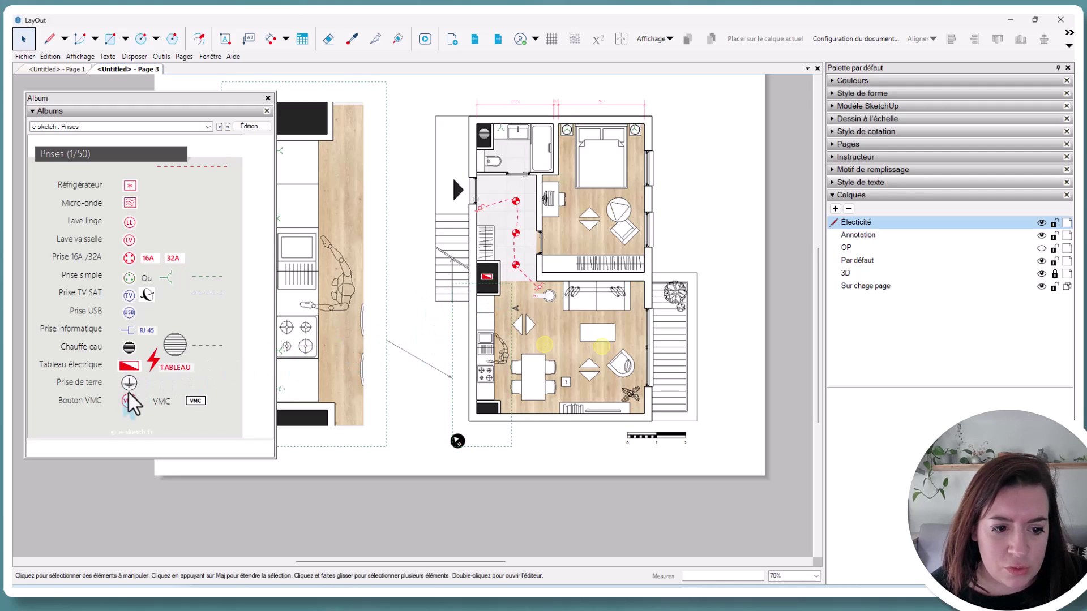
- Place the earth socket symbol outside the kitchen wall and link it to the electrical panel with a freehand line in the album's dashed style
drag(129, 385, 445, 331)
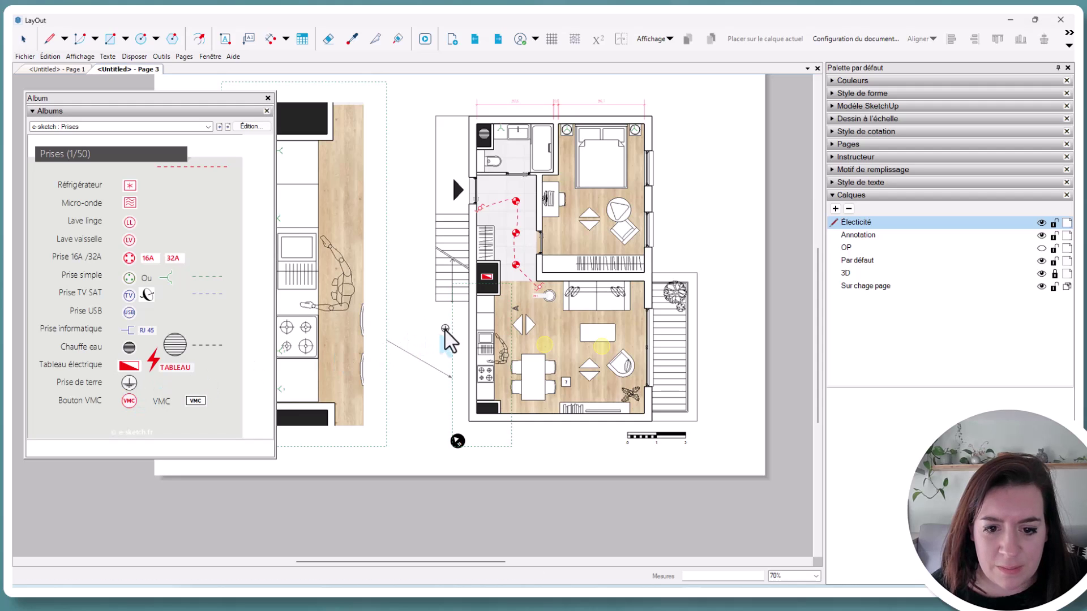
click(64, 38)
click(73, 76)
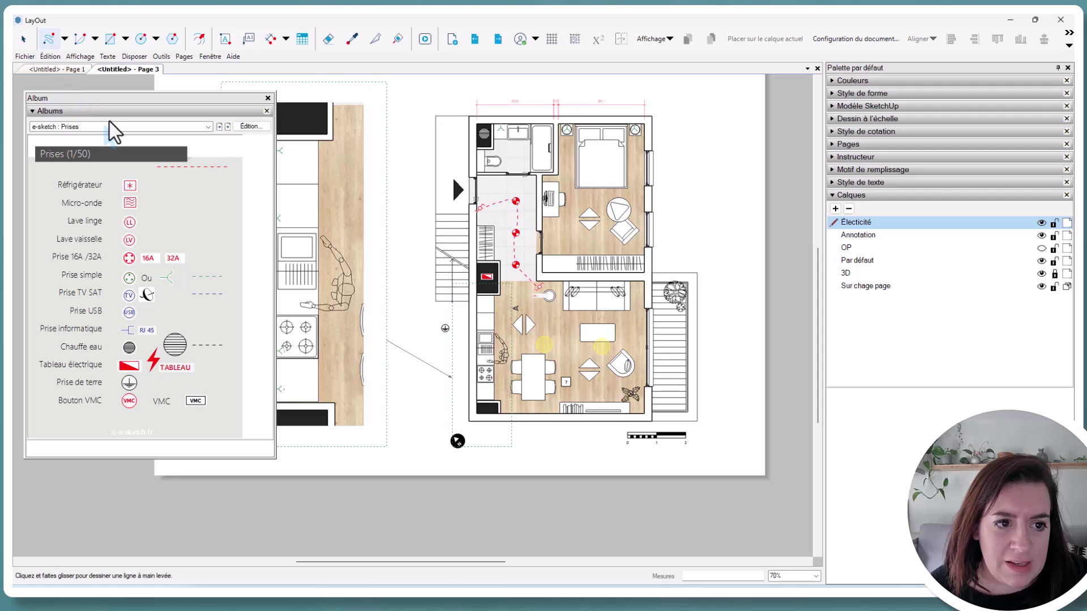
click(354, 37)
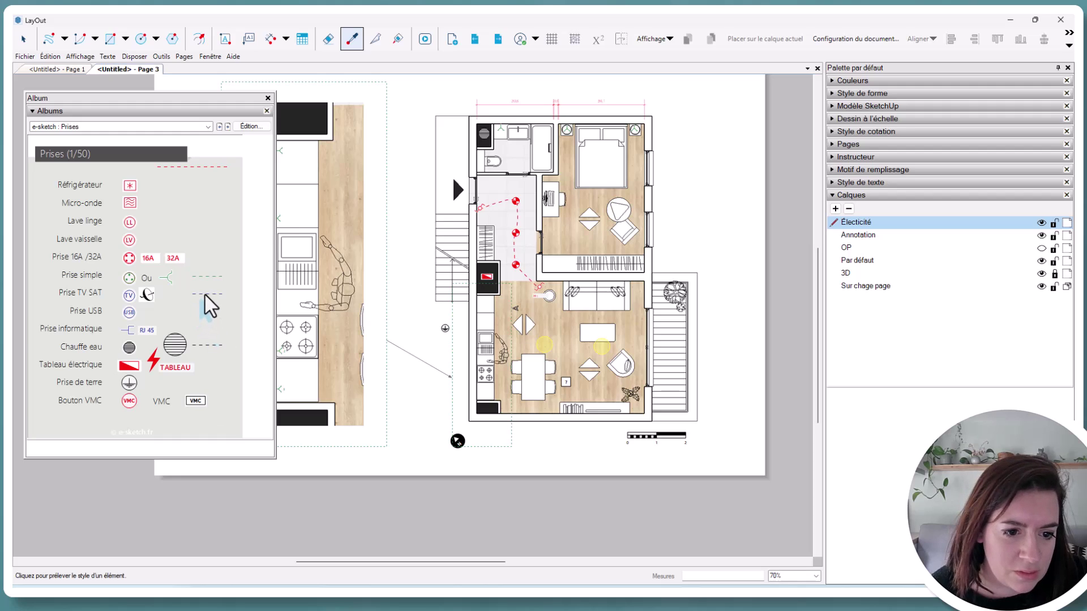
click(48, 39)
drag(446, 328, 488, 289)
key(space)
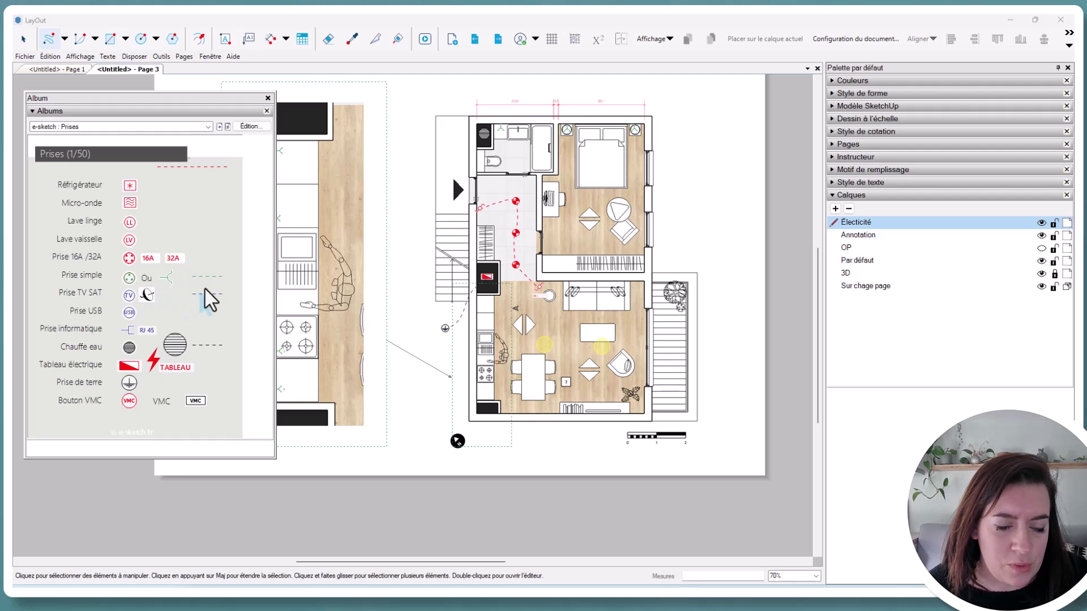
- Place the TV socket on the living-room TV unit and the satellite symbol outside the plan, linked by a blue dashed freehand line
click(49, 39)
drag(617, 431, 714, 442)
key(space)
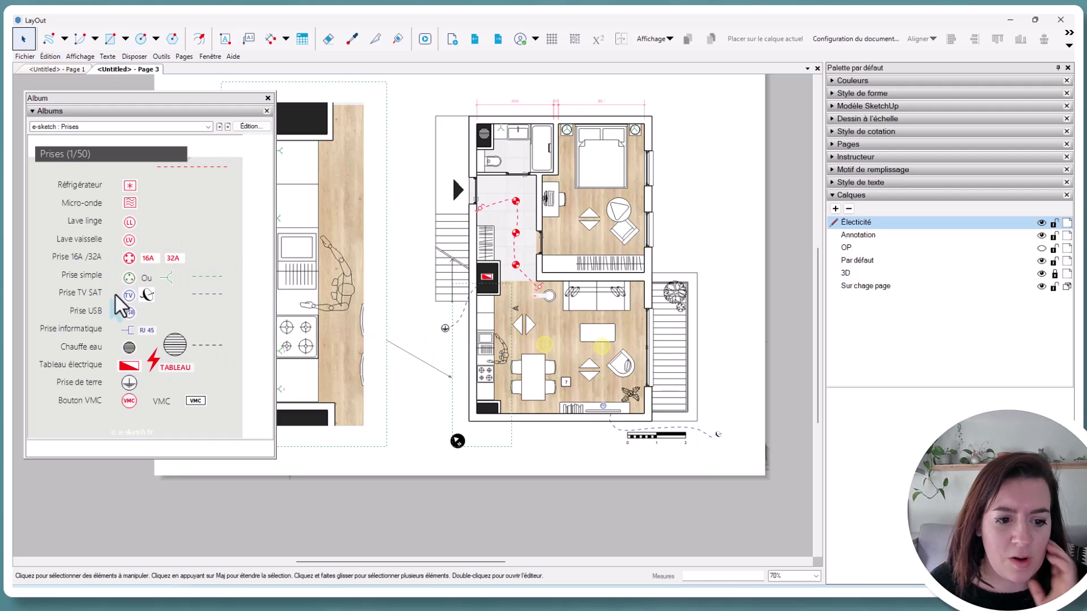
- Place the VMC button symbol on the wall above the bathtub, and show the Points lumineux - Cotations album
click(129, 401)
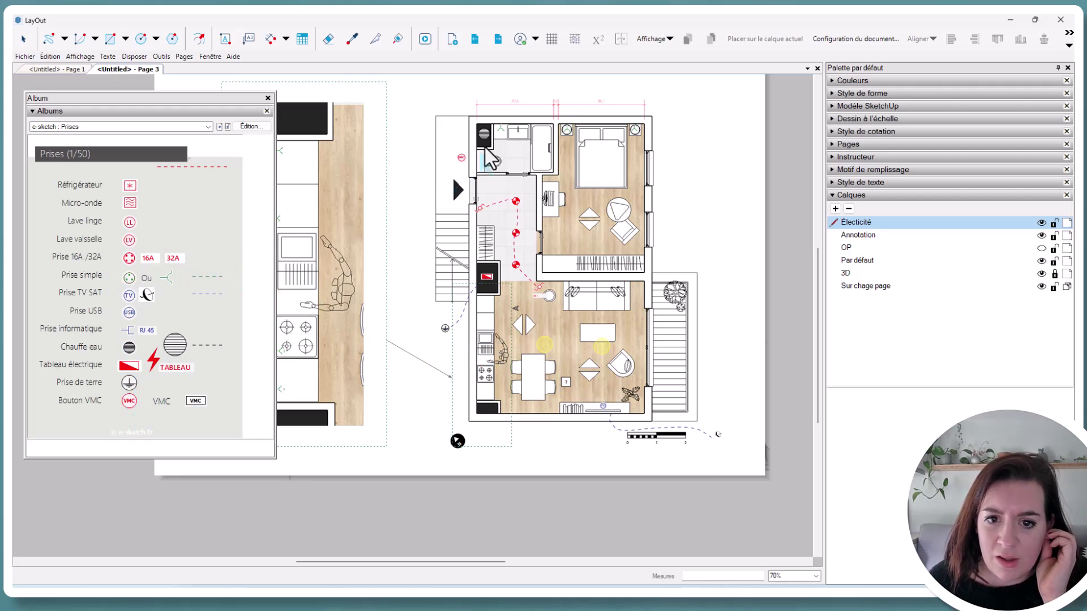
click(544, 123)
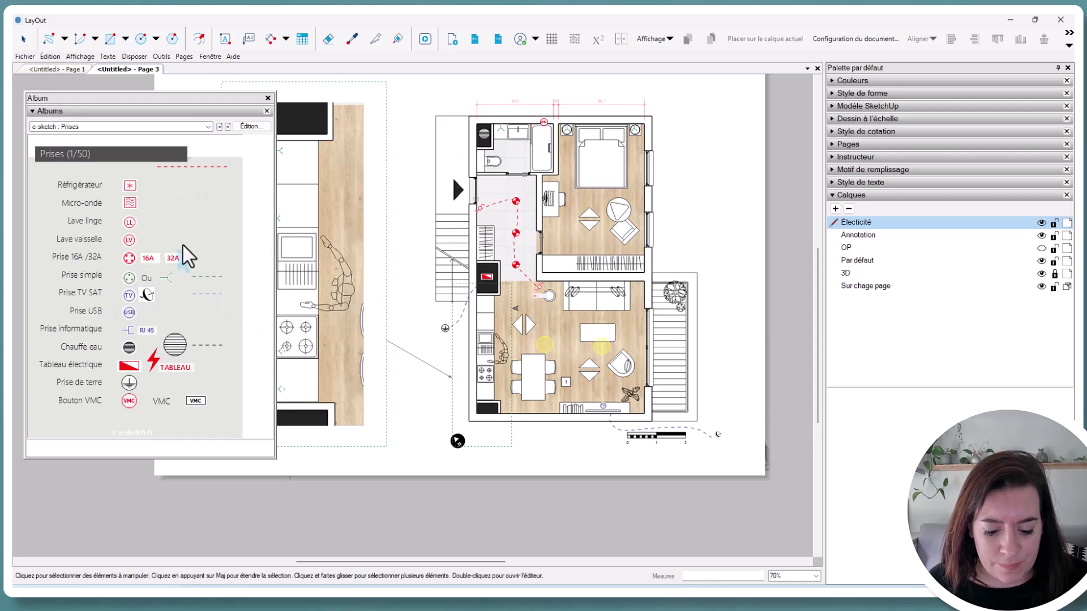
key(space)
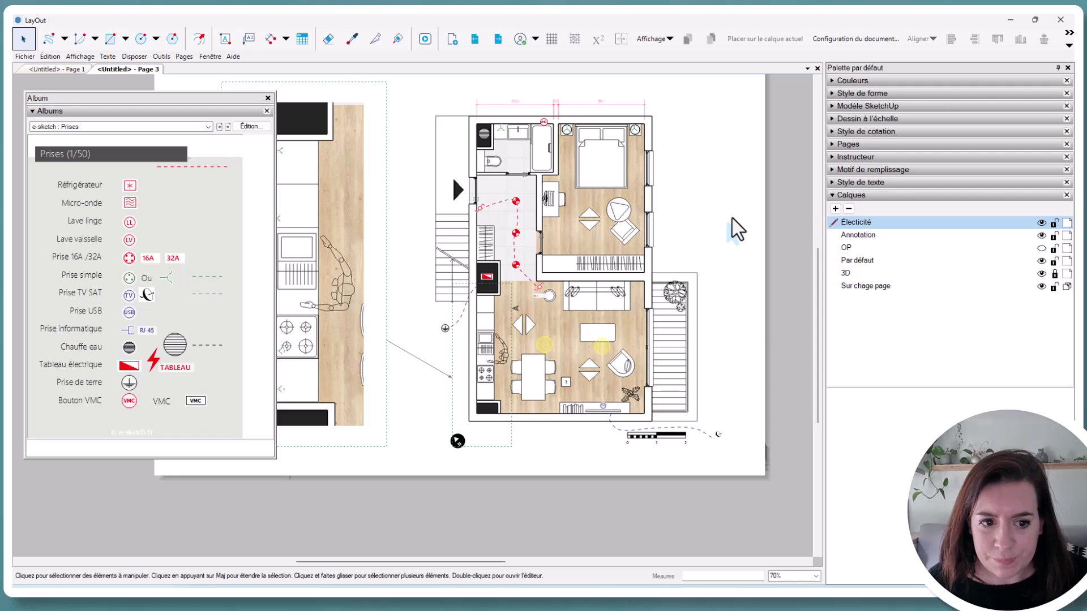
click(228, 126)
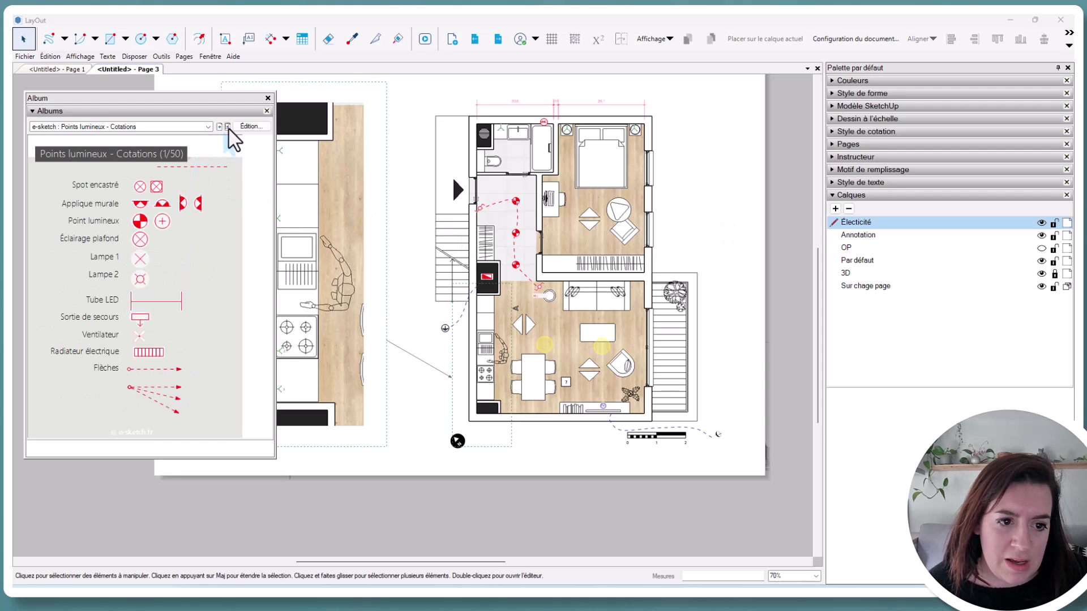
- Place an Applique murale symbol above each of the two bedside tables in the bedroom
click(142, 205)
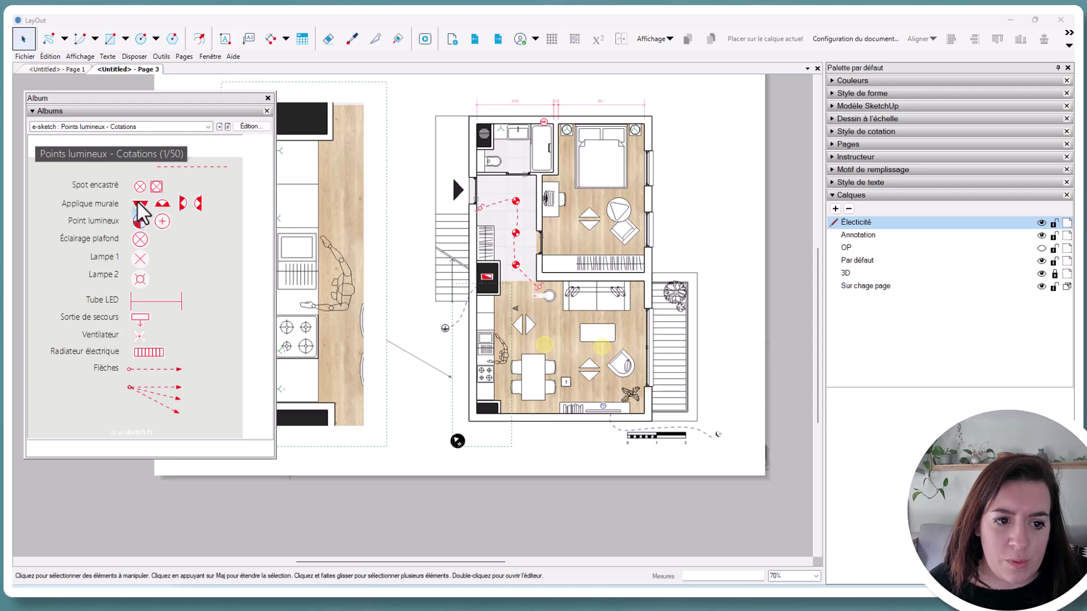
click(567, 129)
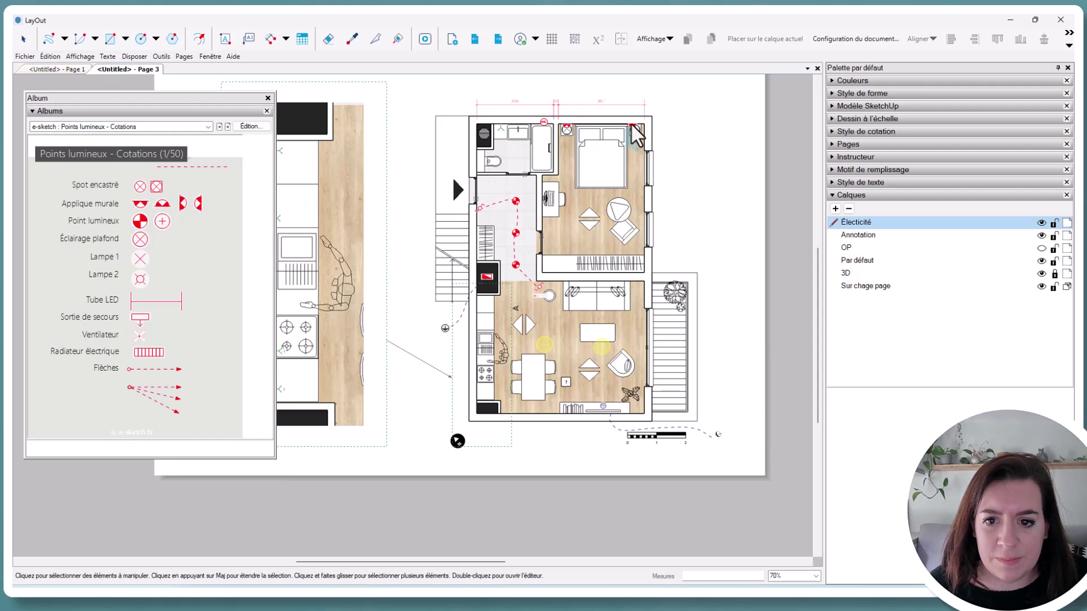
click(634, 129)
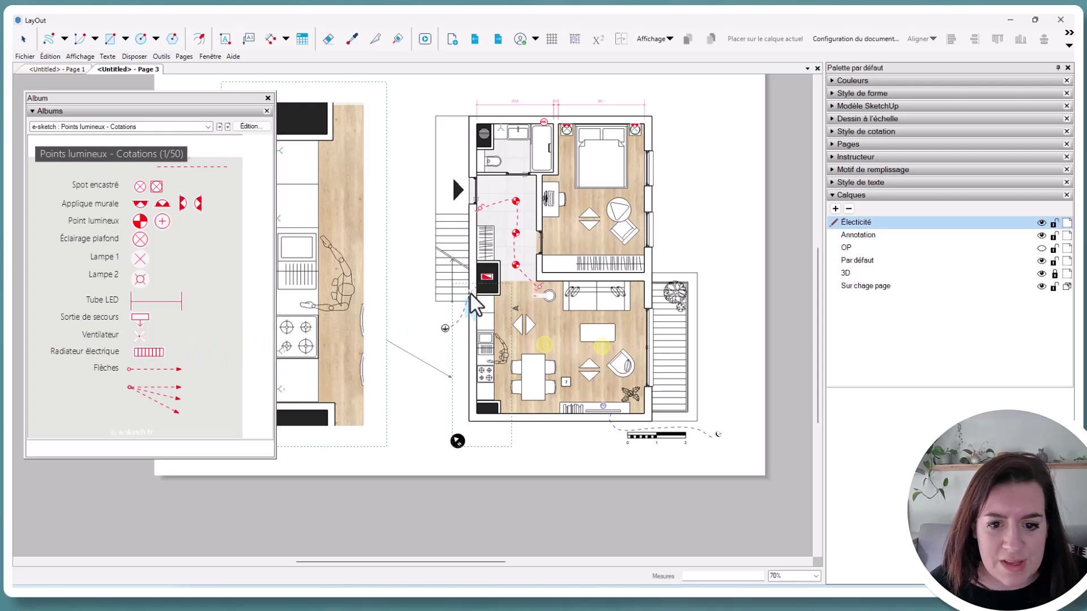
- Place the Ventilateur symbol in the bedroom, enlarge it to about three times its size, and position it at the foot of the bed
scroll(566, 218, up, 5)
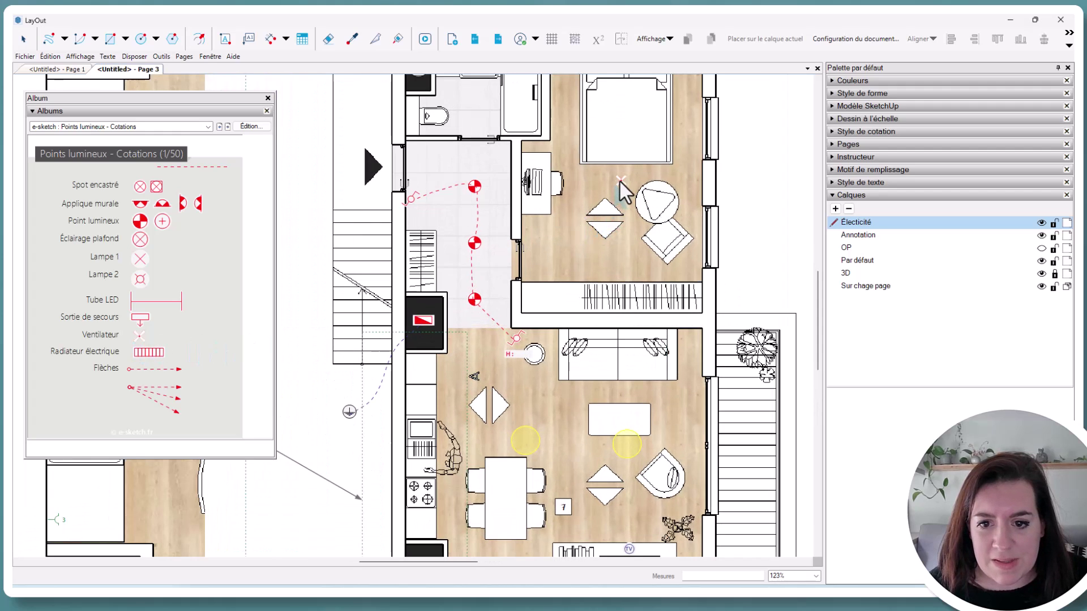
scroll(580, 242, up, 3)
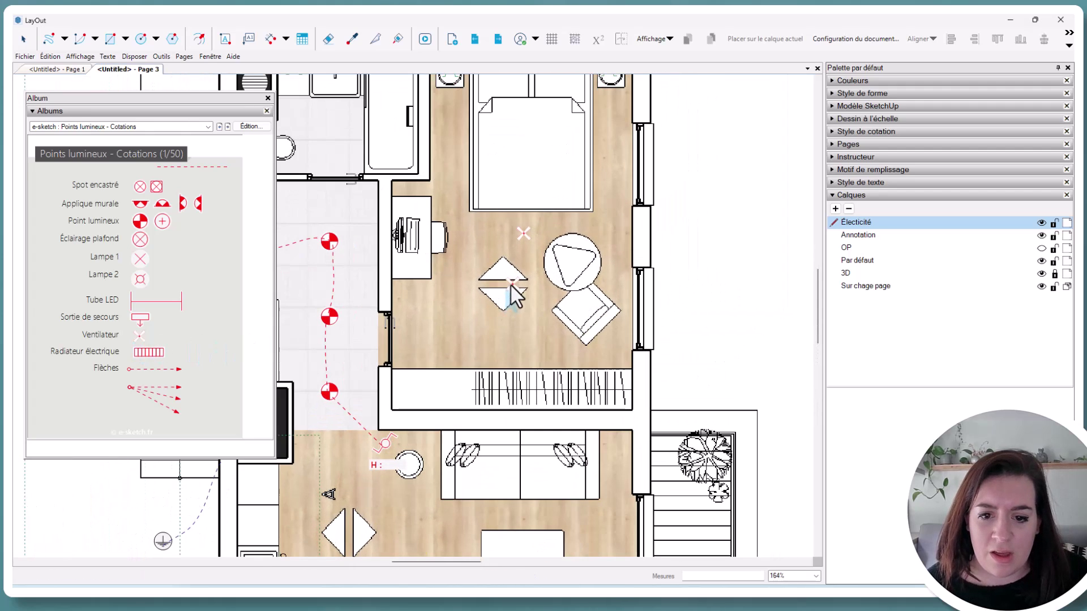
key(space)
click(527, 235)
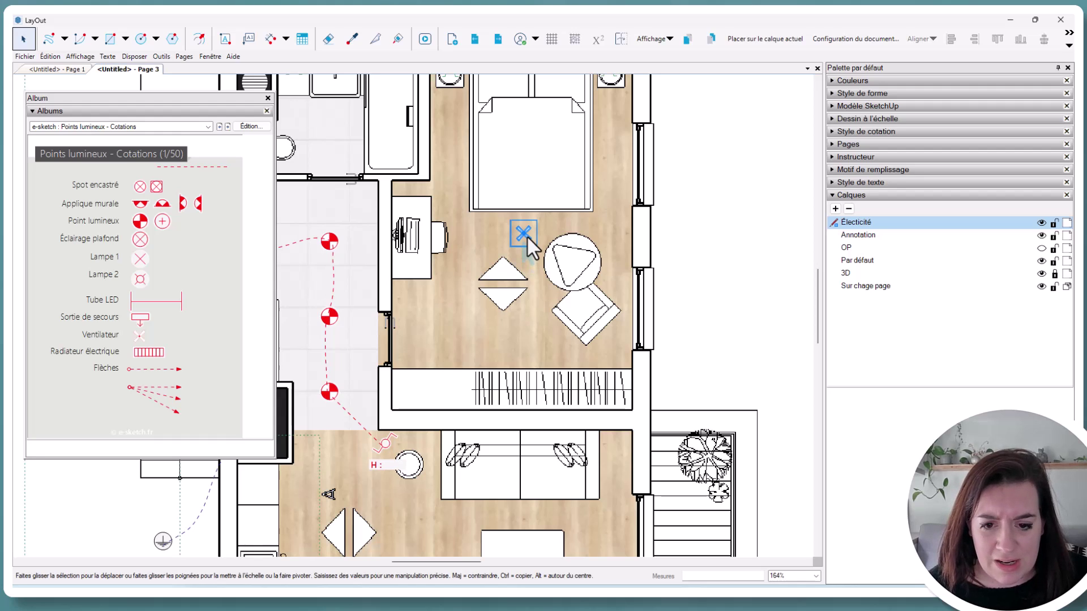
scroll(527, 235, up, 8)
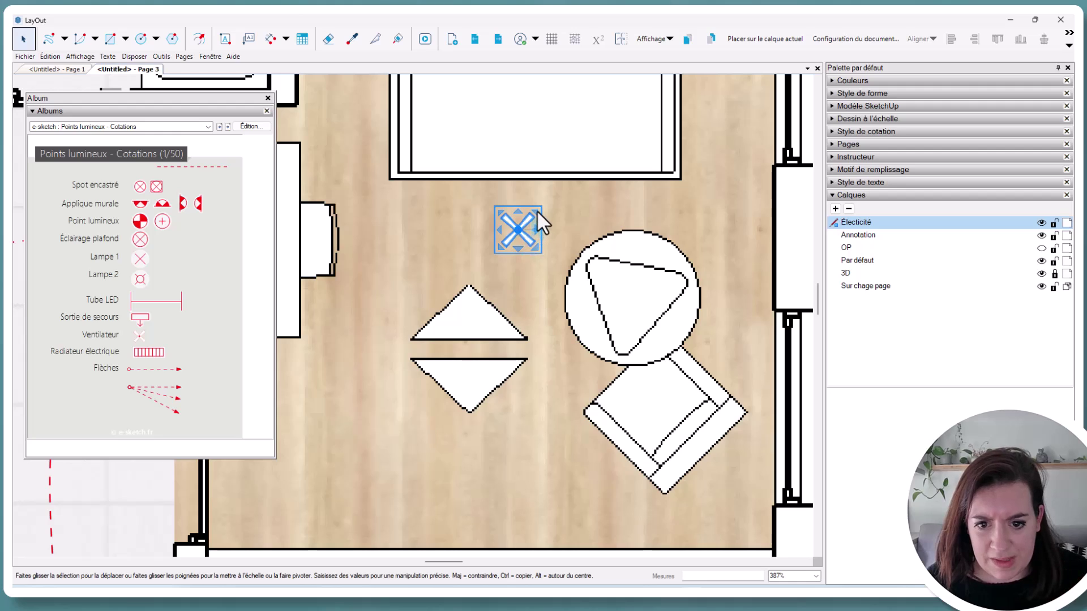
drag(537, 209, 638, 146)
drag(567, 179, 552, 203)
scroll(558, 215, down, 8)
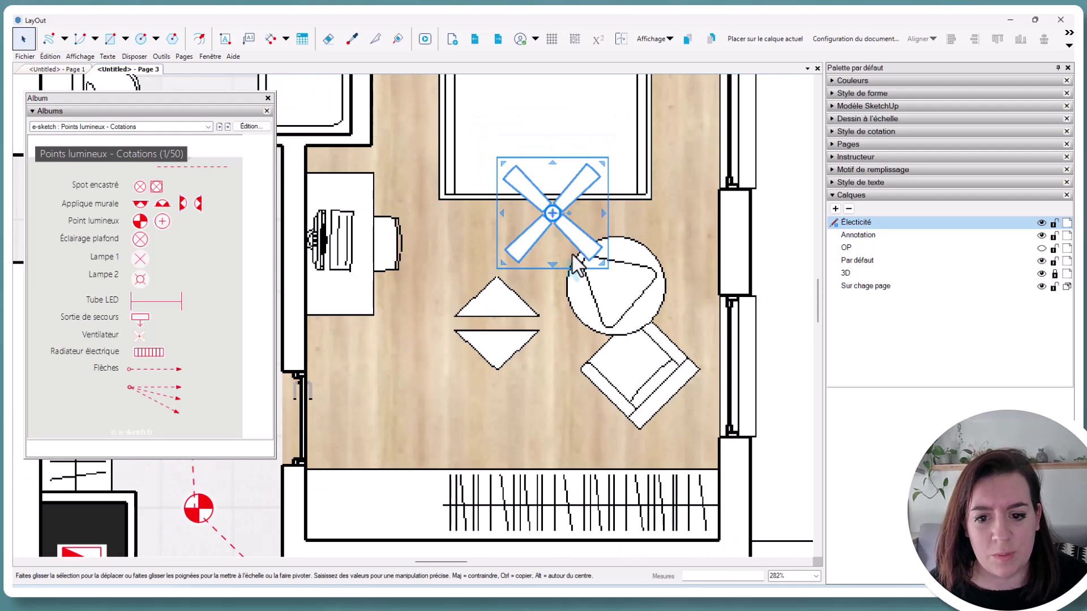
click(673, 243)
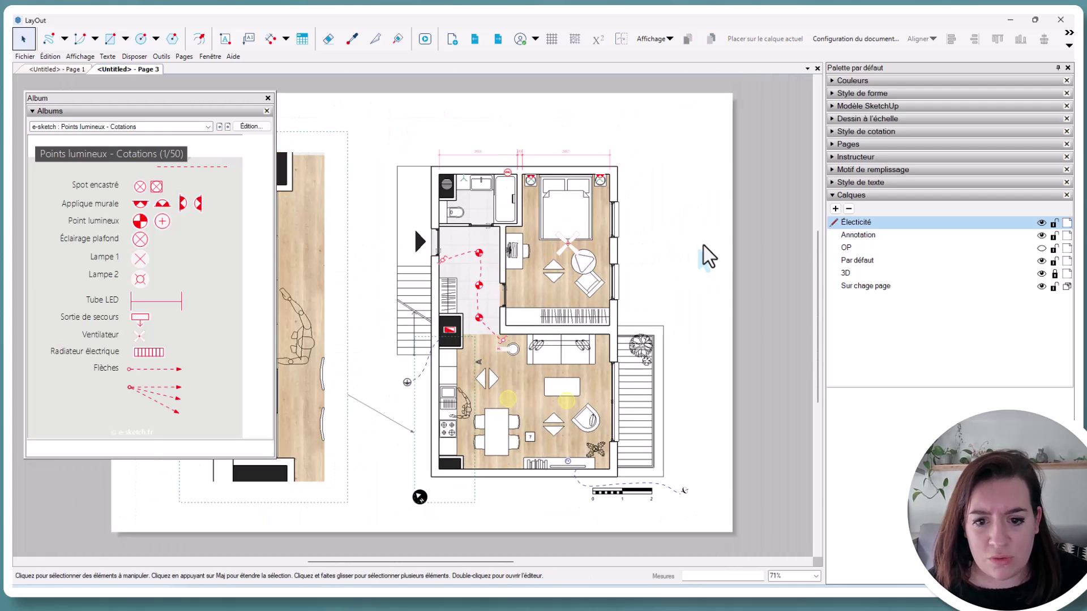
- Select all the socket symbols along the kitchen detail's worktop and stretch the selection upward
scroll(510, 318, down, 2)
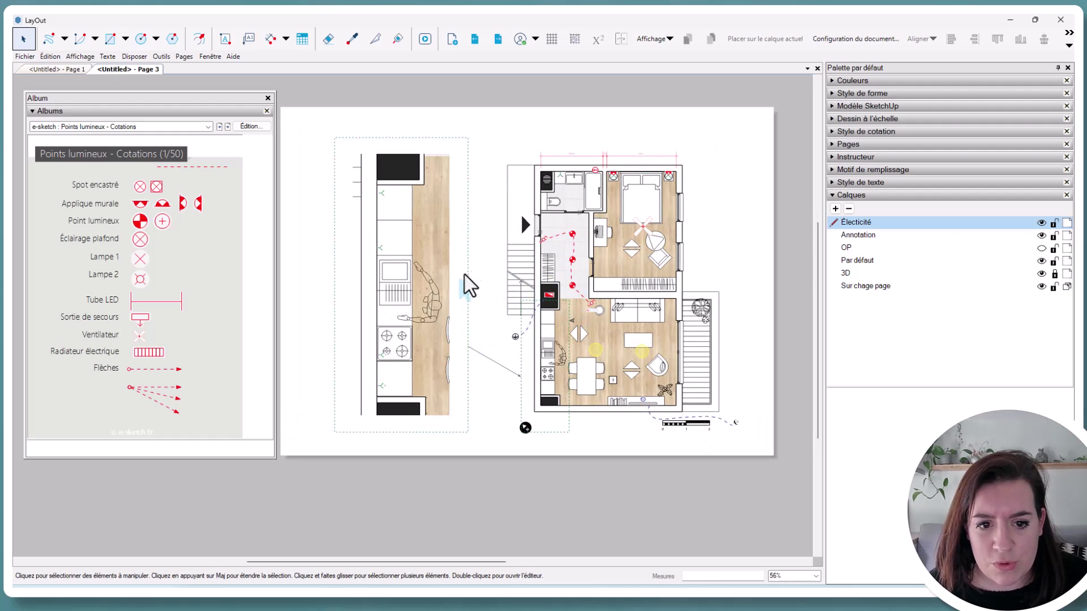
drag(316, 121, 397, 409)
scroll(400, 249, up, 2)
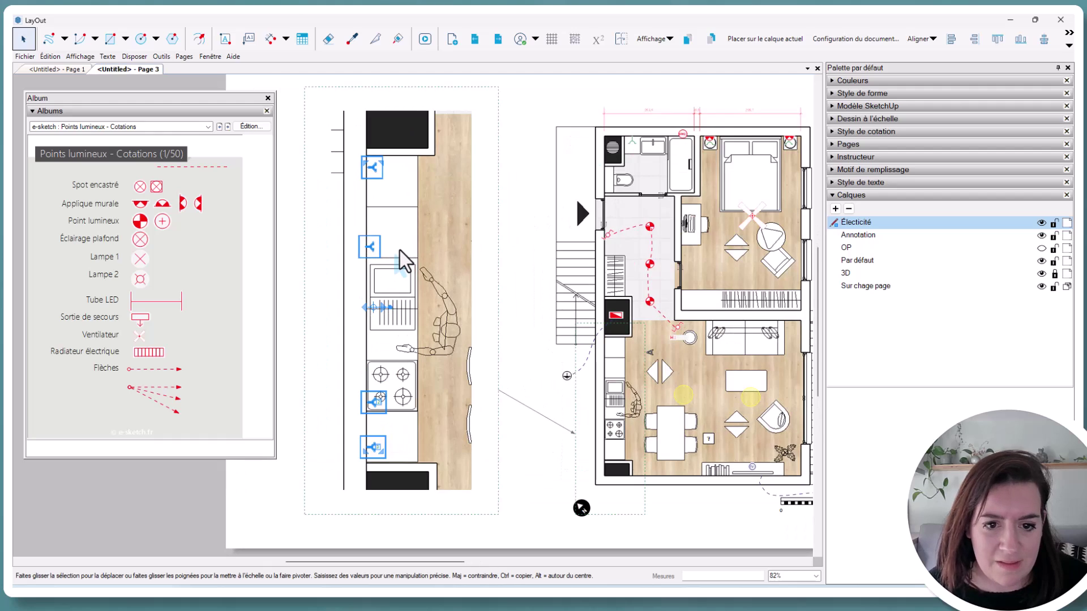
drag(382, 162, 389, 149)
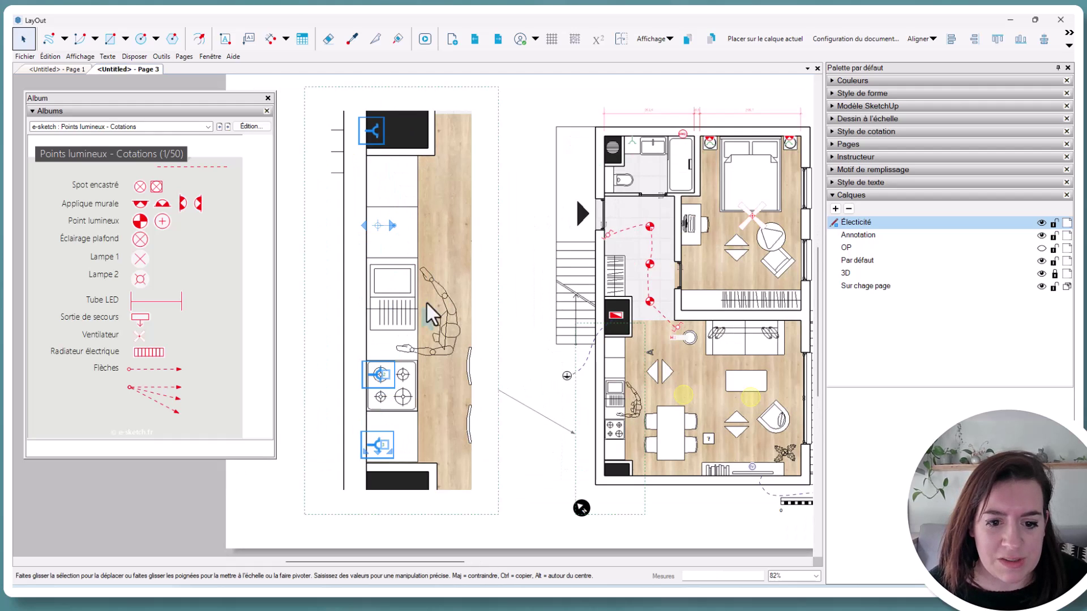
click(510, 256)
scroll(374, 396, down, 2)
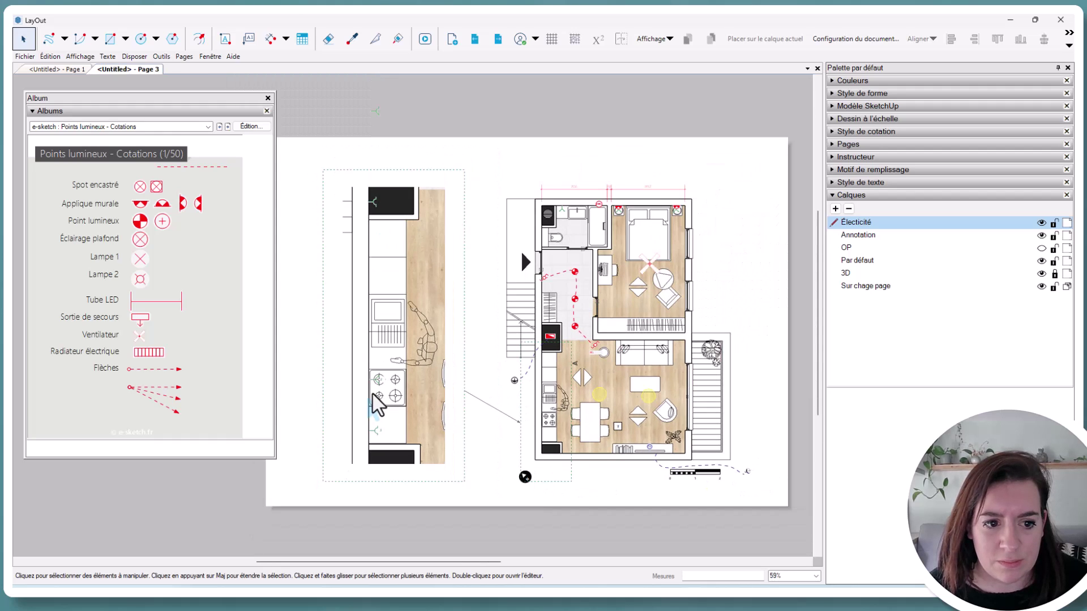
middle_drag(356, 398, 383, 390)
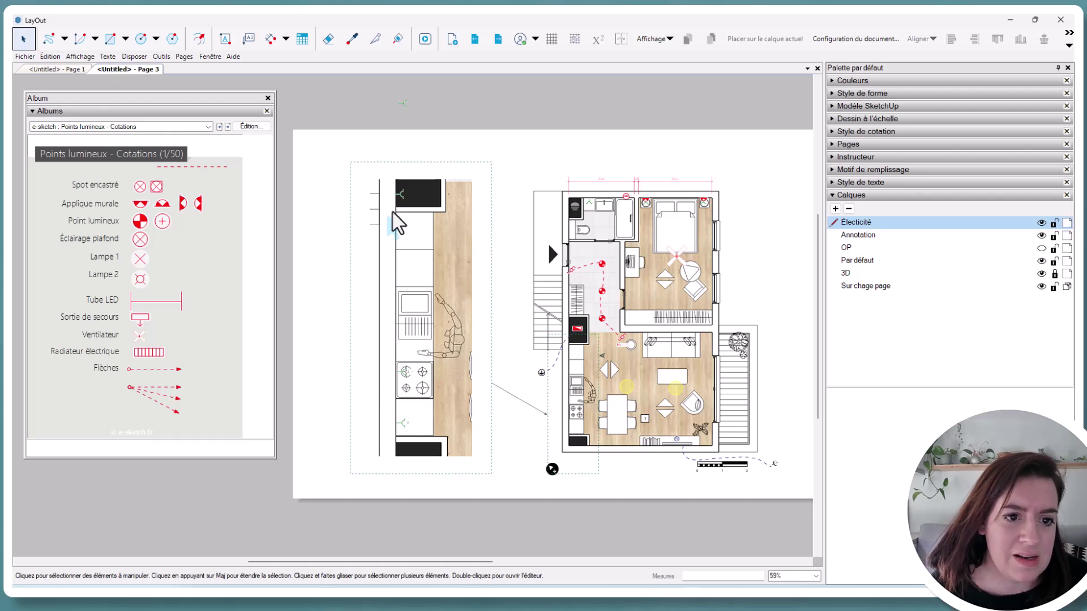
- Show the Légende électrique album, switch to Page 4, and place the electrical legend in the empty area left of the plan
click(227, 126)
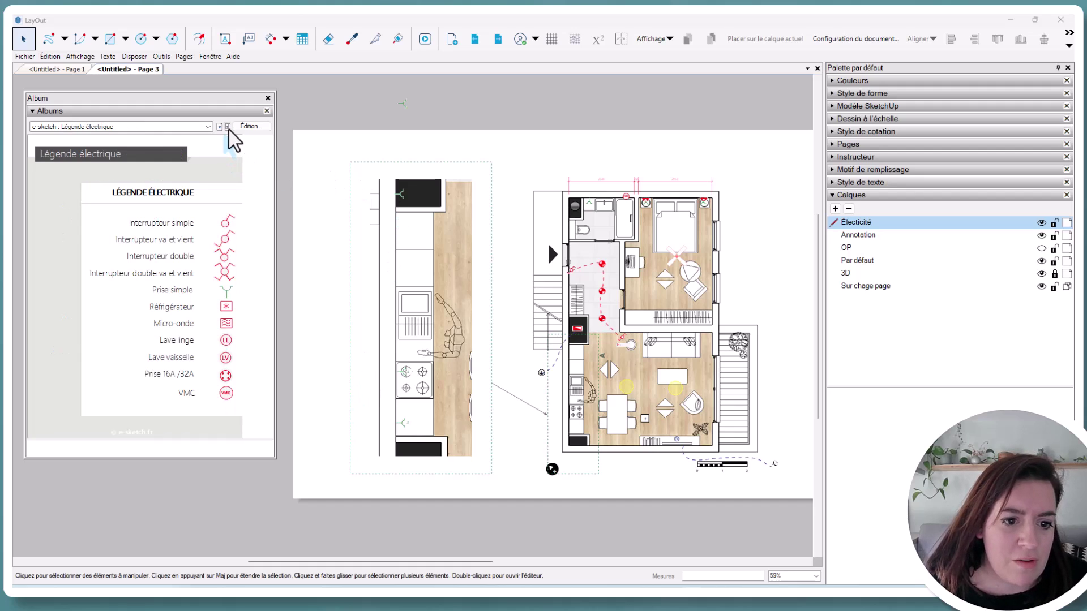
scroll(385, 277, down, 1)
scroll(385, 275, down, 2)
mouse_move(605, 325)
middle_down()
mouse_move(538, 323)
mouse_move(589, 300)
mouse_move(601, 308)
middle_up()
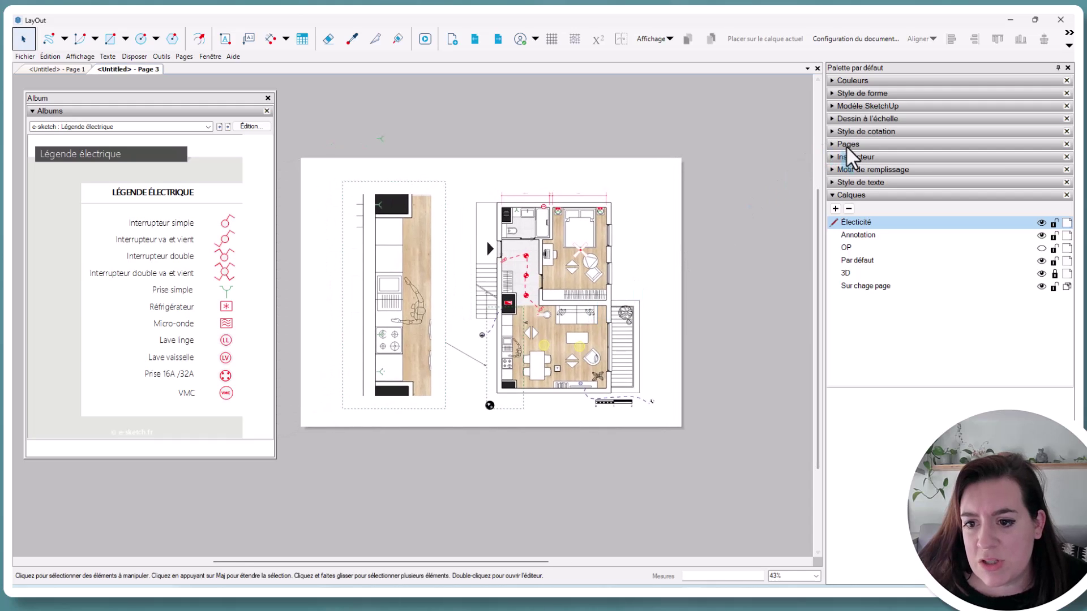
click(847, 144)
click(861, 196)
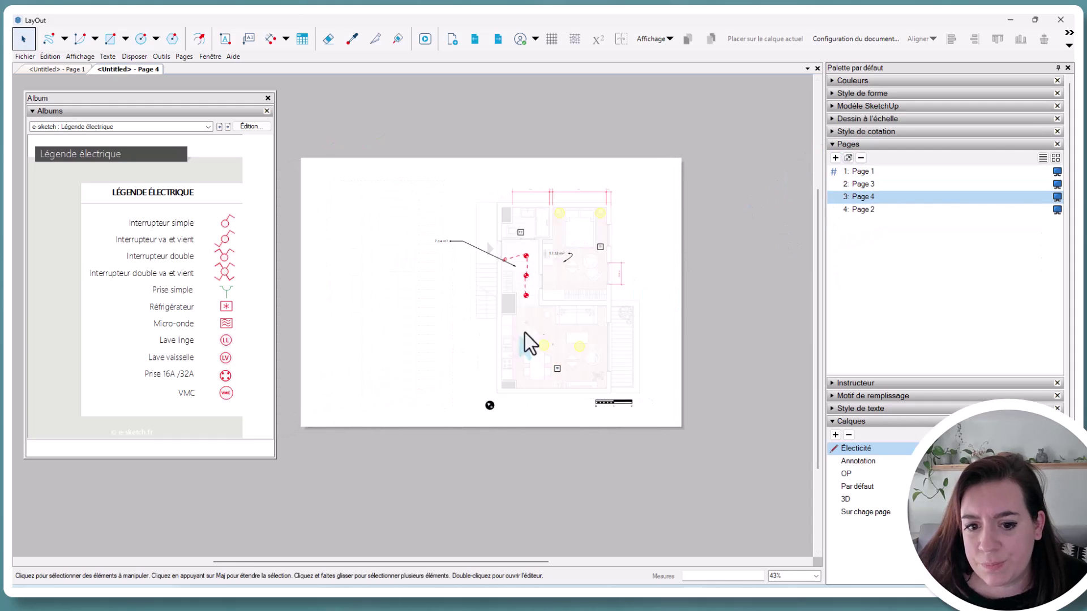
drag(103, 342, 325, 370)
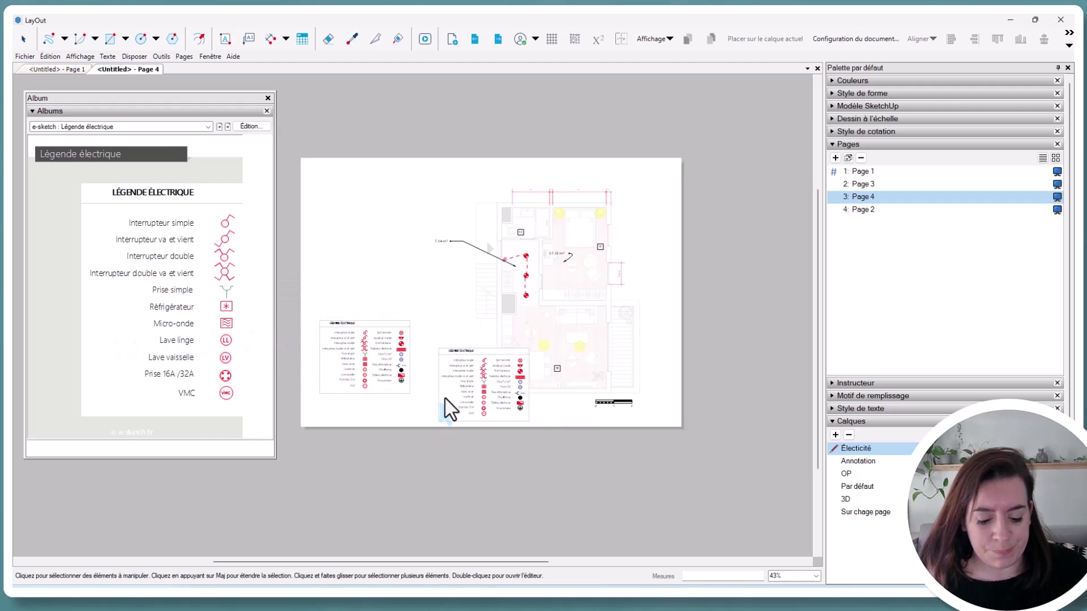
scroll(438, 403, up, 2)
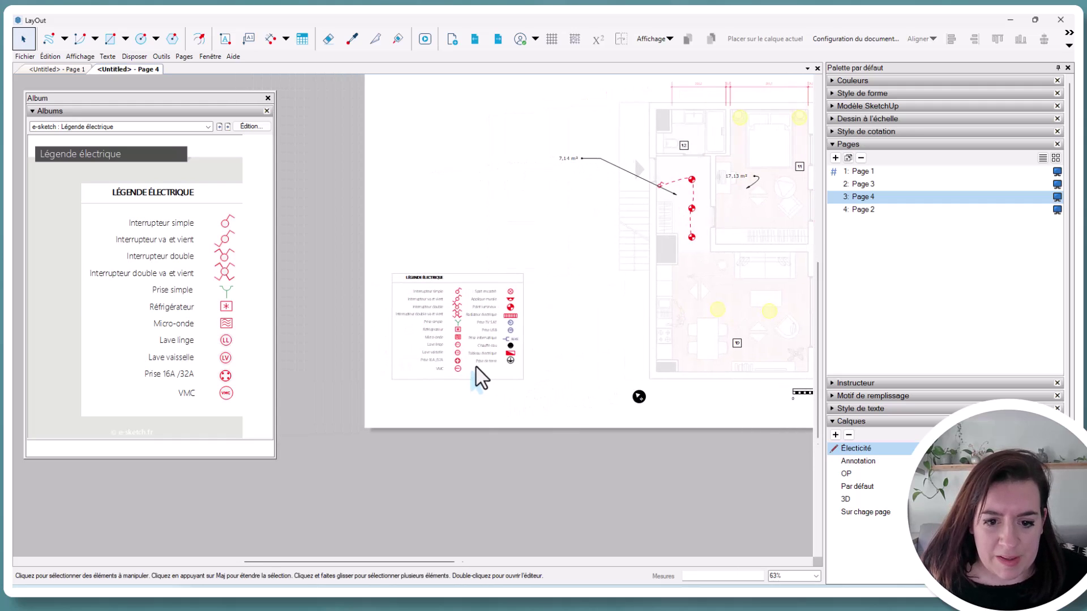
scroll(478, 364, up, 3)
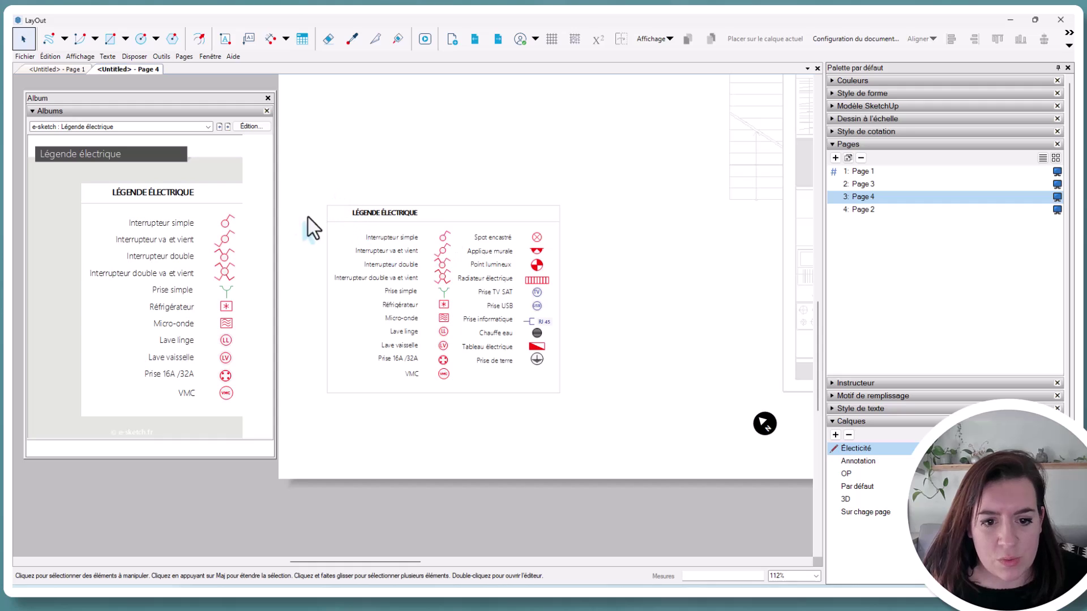
- Open the legend's Interrupteur simple label for text editing, leave it, and try deleting the single-switch symbol beside it
double_click(405, 244)
double_click(405, 243)
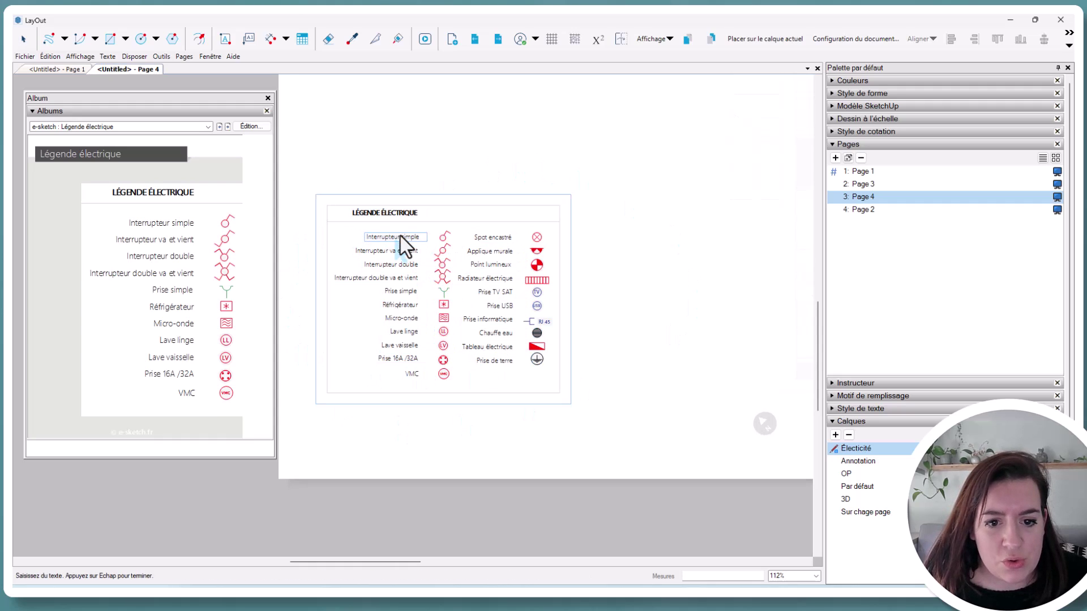
click(614, 245)
click(445, 239)
key(Delete)
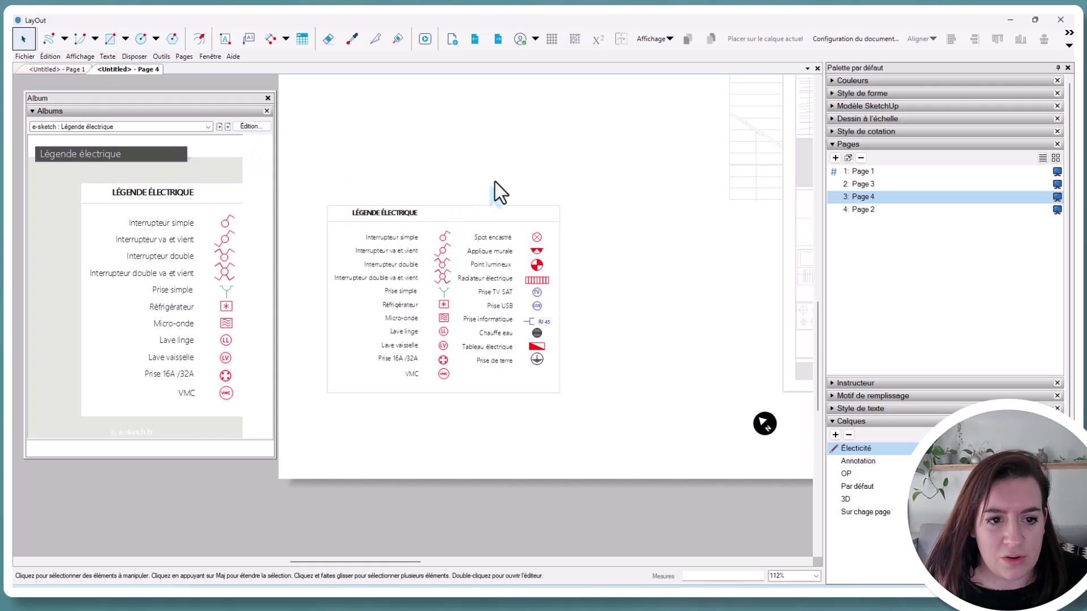
scroll(482, 196, down, 2)
scroll(436, 273, down, 1)
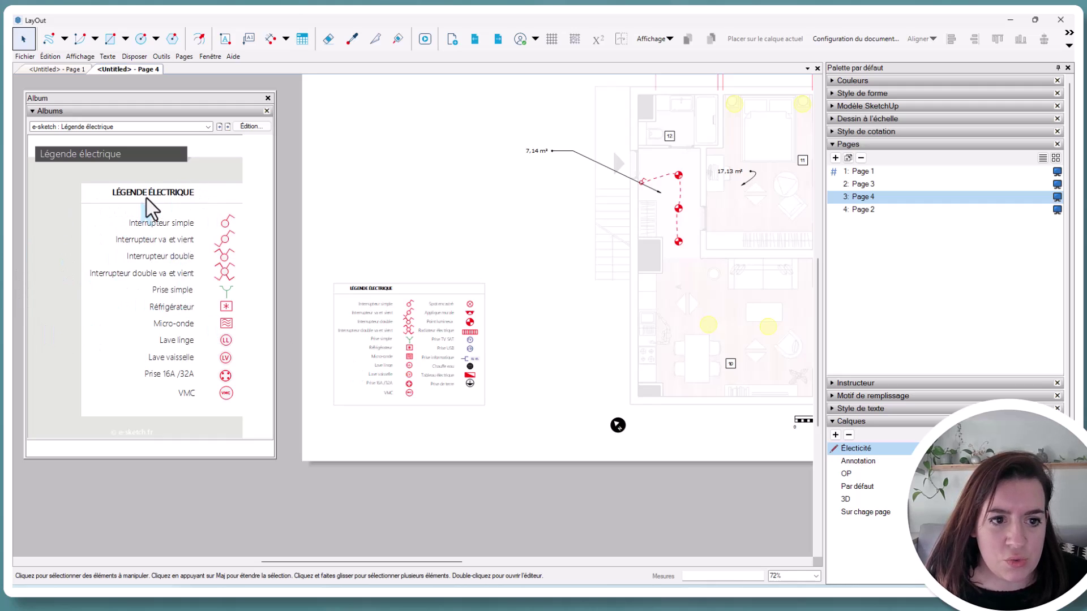
- Open the e-sketch album document for editing and bring its whole page into view
click(246, 130)
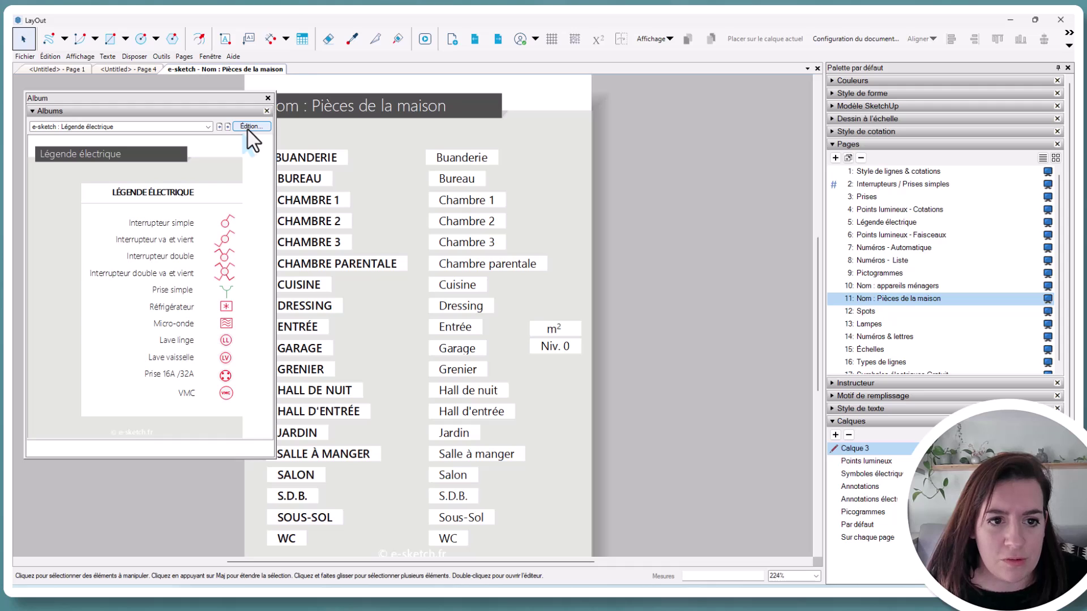
scroll(667, 287, down, 5)
scroll(630, 296, up, 1)
middle_drag(631, 296, 610, 299)
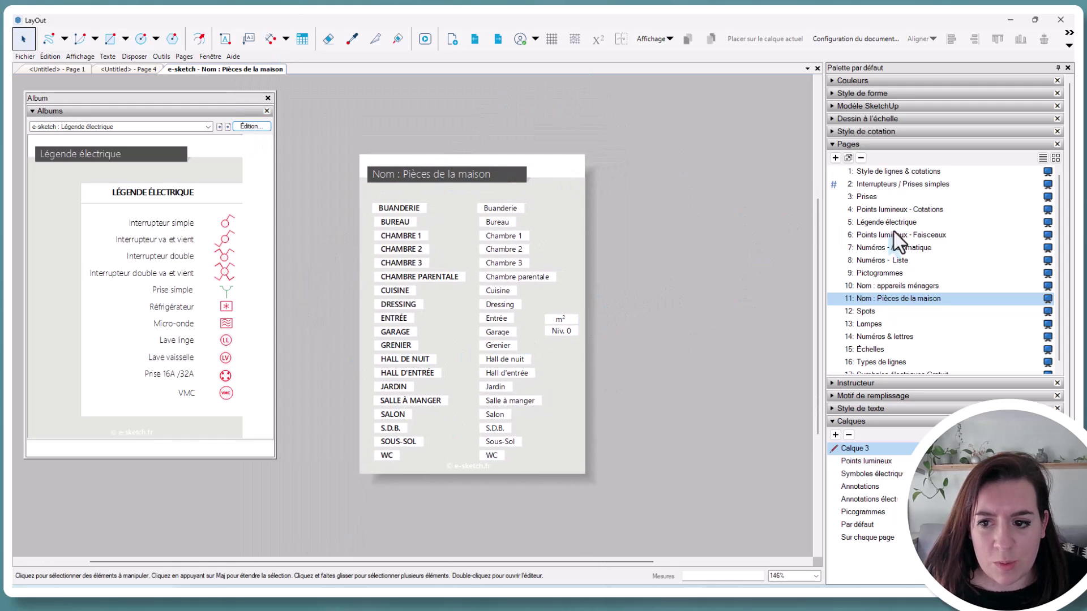
- Look through the album document's pages from Style de lignes & cotations to Numéros - Liste
click(866, 171)
click(869, 185)
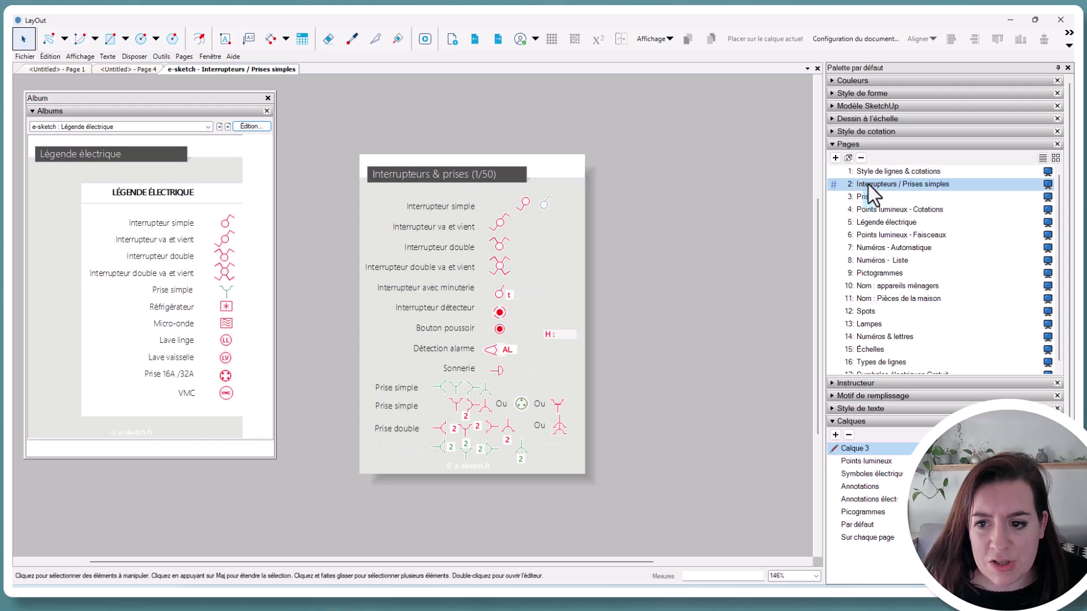
click(869, 197)
click(872, 210)
click(875, 222)
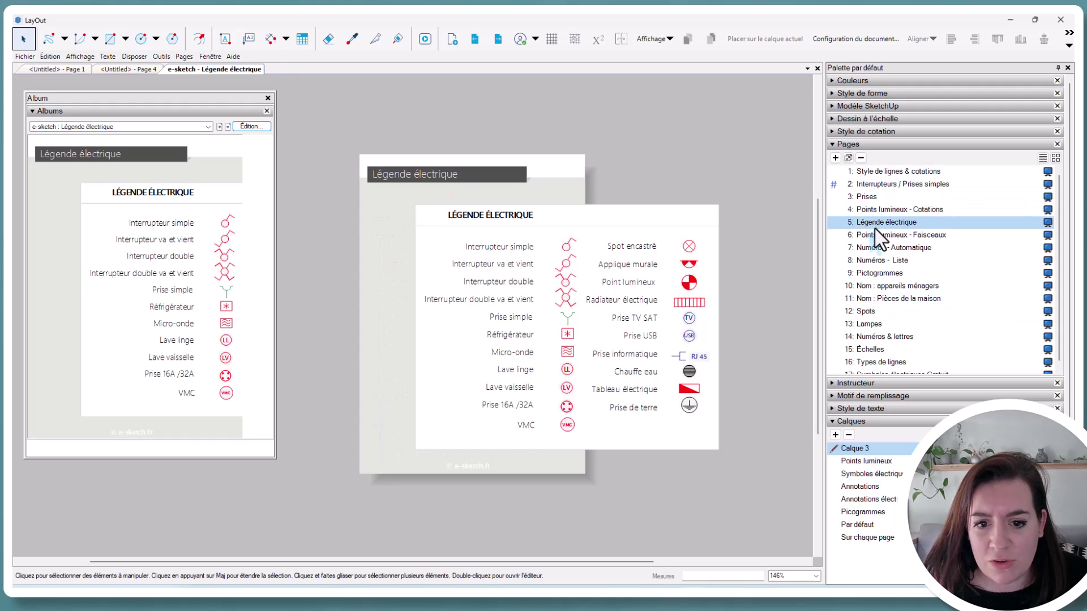
click(872, 236)
click(871, 248)
click(868, 261)
- On the album's Légende électrique page, change the stroke colour of the Interrupteur simple symbol's circle to blue
click(872, 223)
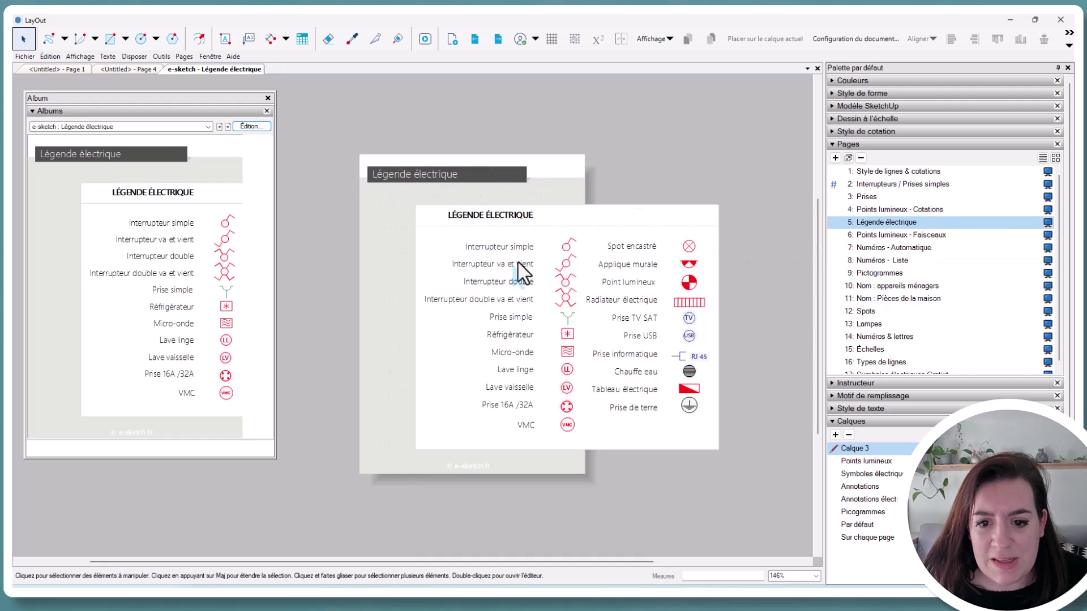
middle_drag(543, 254, 511, 249)
scroll(542, 248, up, 2)
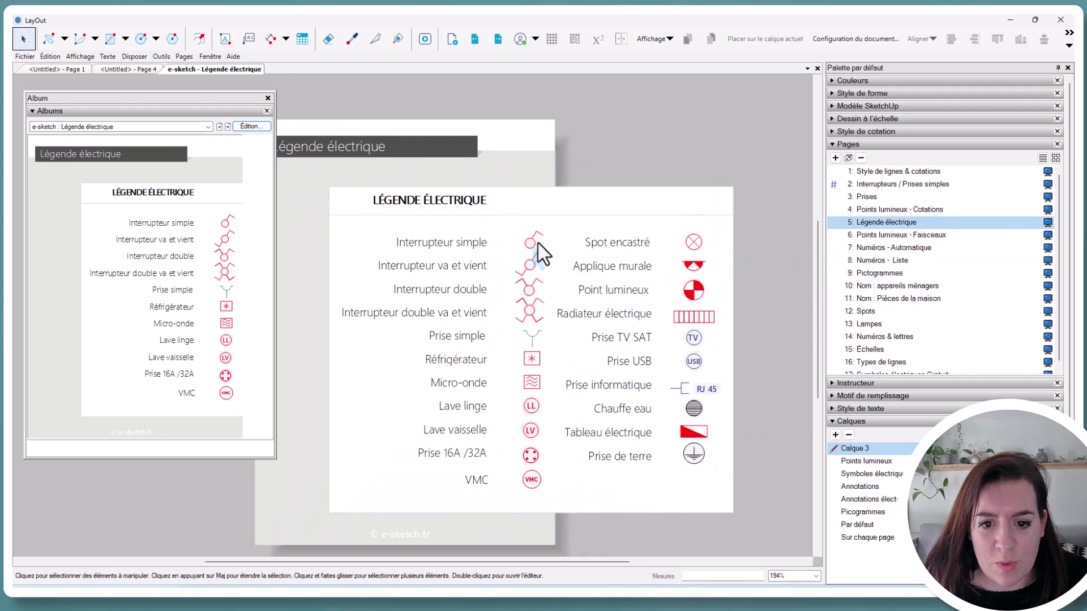
double_click(533, 245)
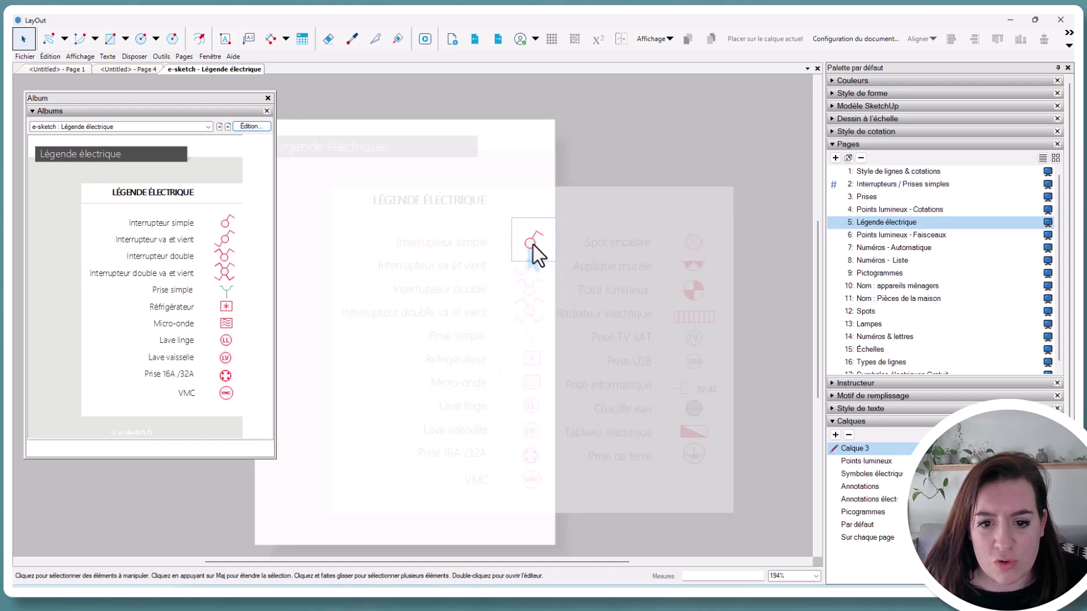
click(534, 244)
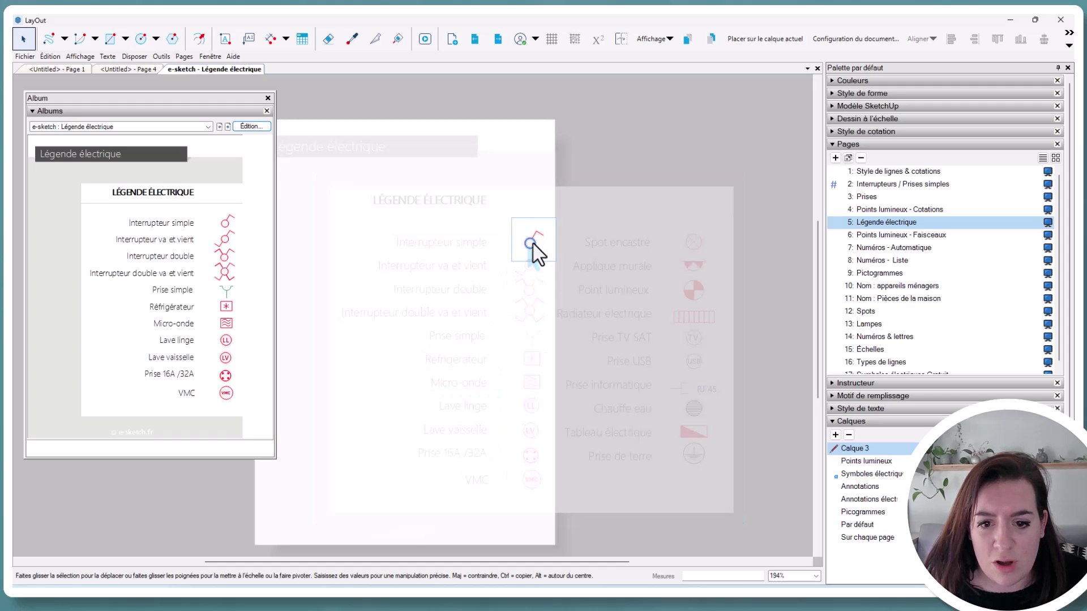
click(837, 92)
click(859, 135)
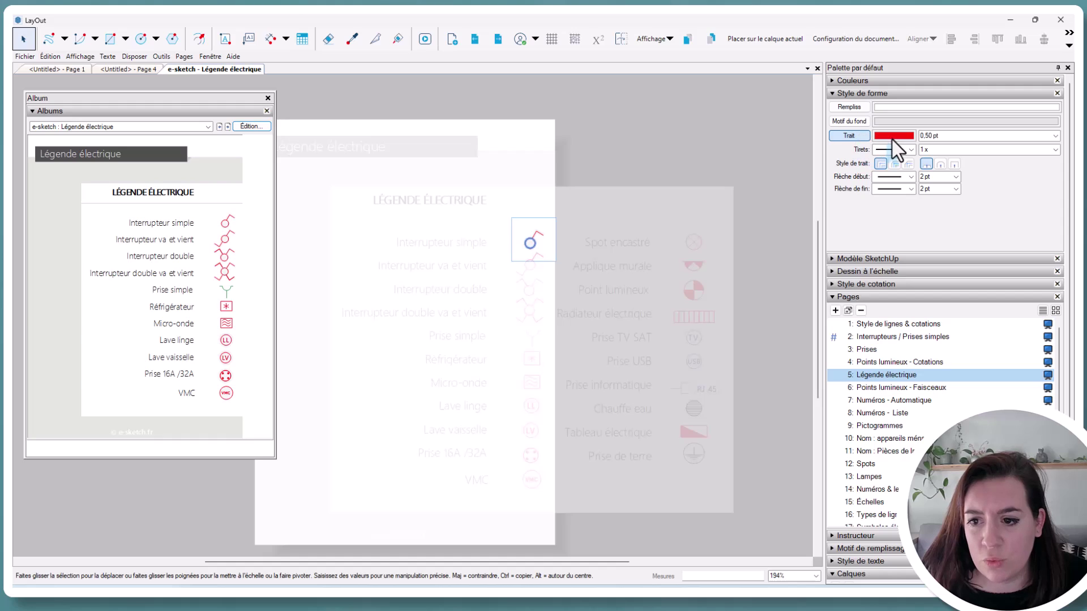
click(679, 129)
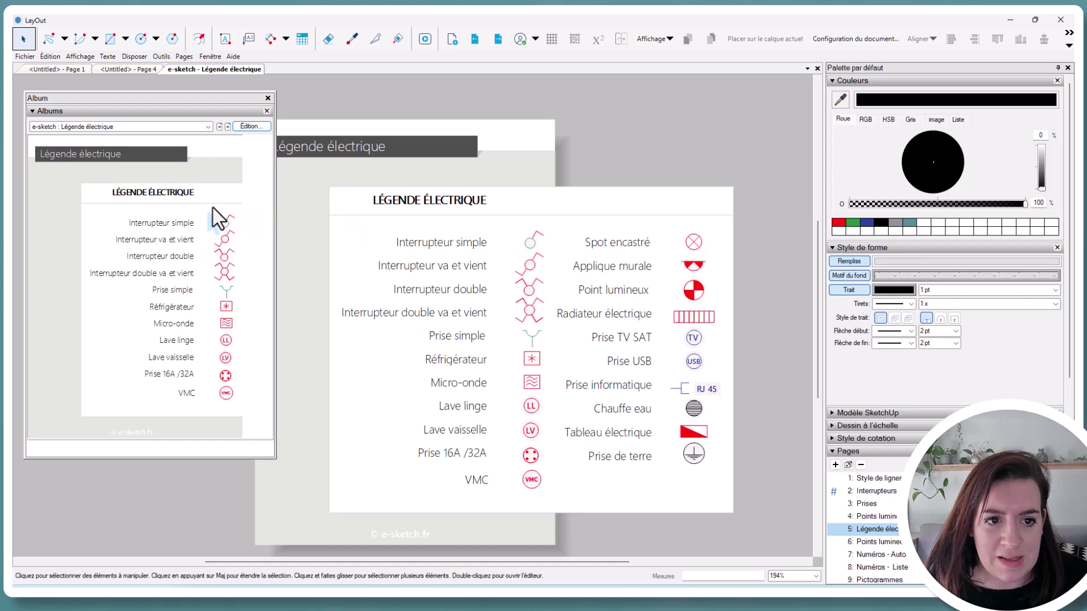
- Return to the plan document's Page 4, insert another copy of the legend above the existing one, and delete that copy
click(110, 68)
drag(225, 224, 441, 165)
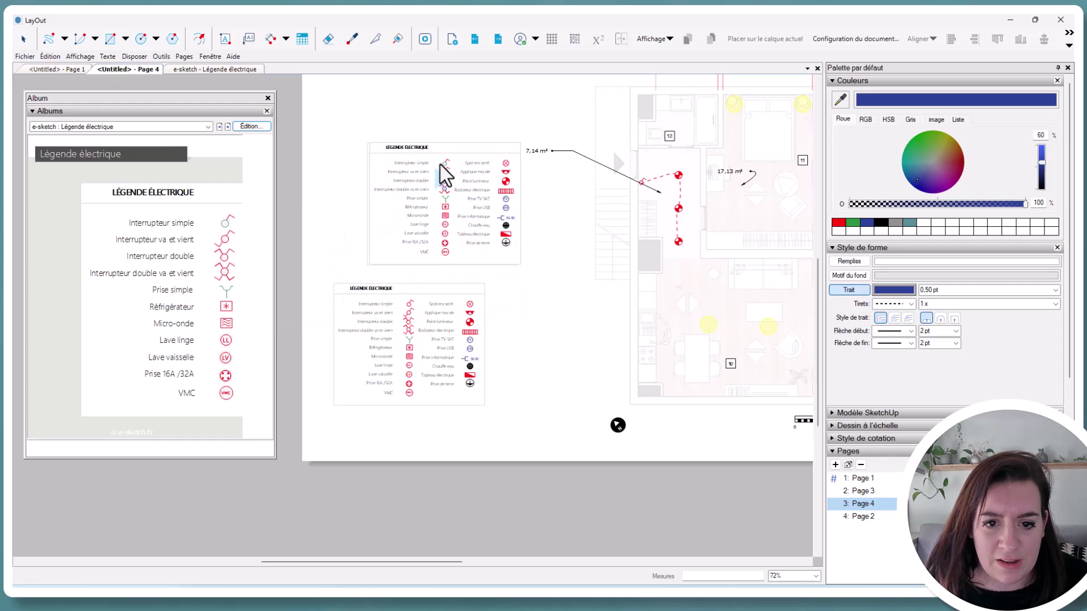
click(440, 204)
key(Delete)
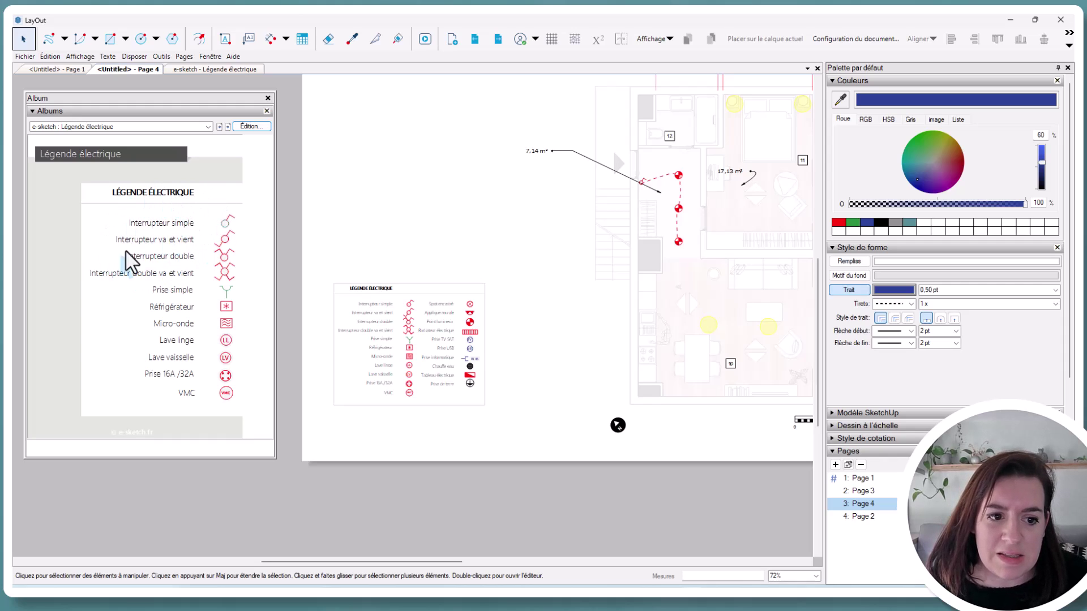
- Insert the yellow linear light strip from the Points lumineux - Faisceaux album page along the living room's lower wall, behind the media unit
scroll(234, 334, down, 1)
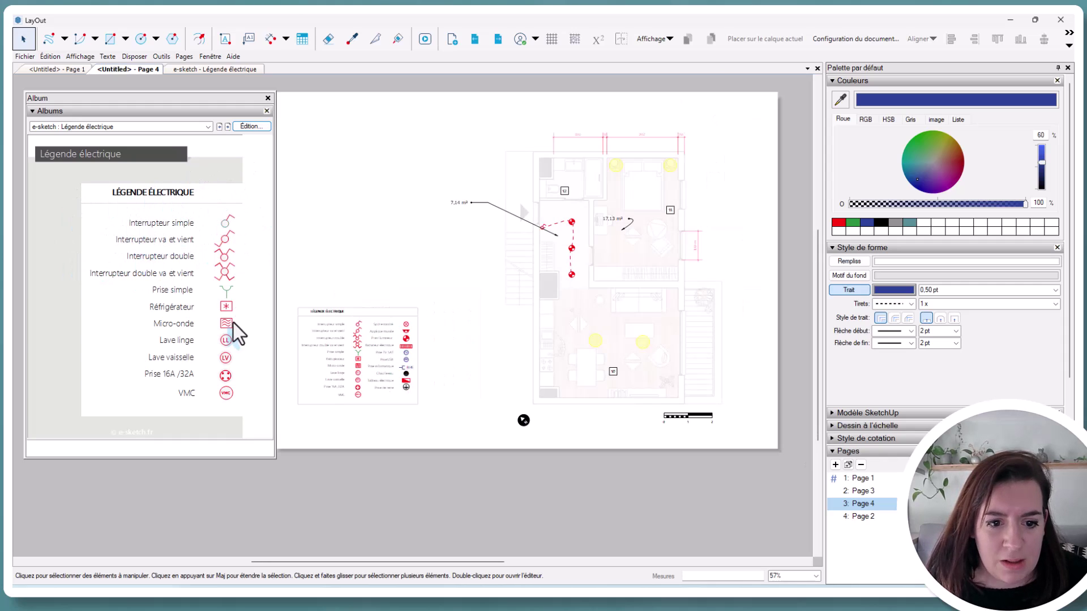
click(227, 126)
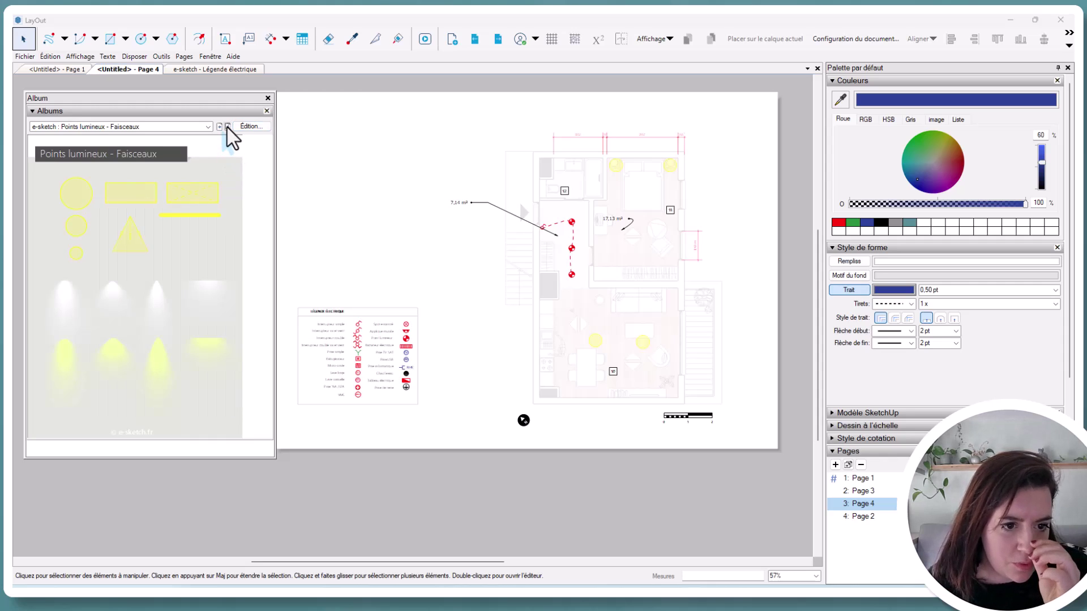
drag(202, 215, 621, 506)
scroll(656, 175, up, 3)
scroll(611, 422, down, 3)
scroll(620, 515, up, 2)
scroll(657, 513, up, 4)
- Lengthen the yellow light strip by extending its right end along the wall to the end of the media unit
double_click(580, 481)
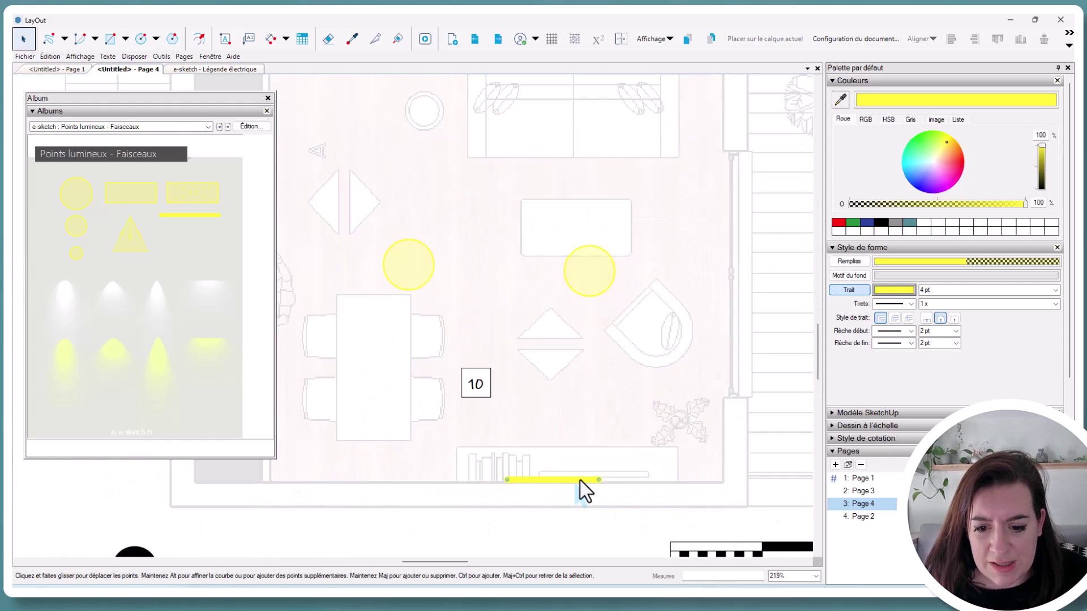
drag(597, 480, 674, 481)
click(597, 468)
scroll(596, 468, down, 4)
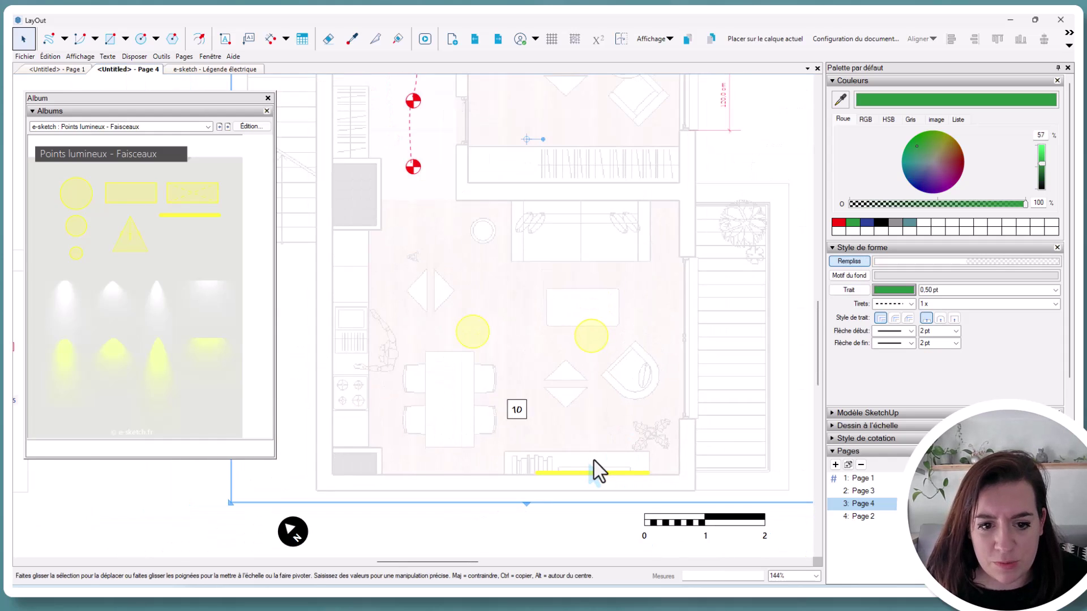
scroll(593, 461, down, 2)
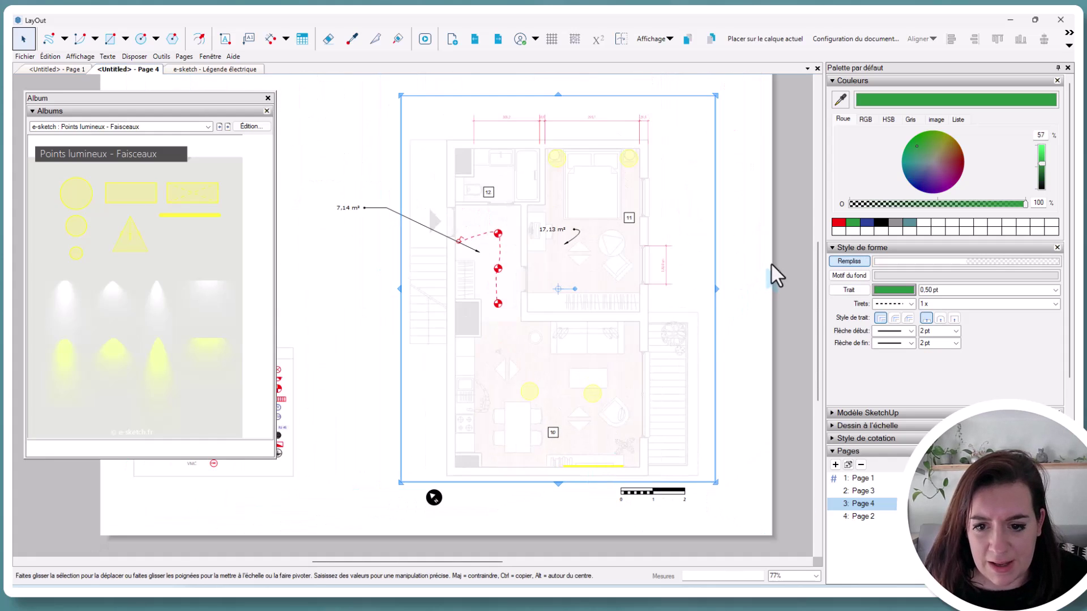
click(736, 275)
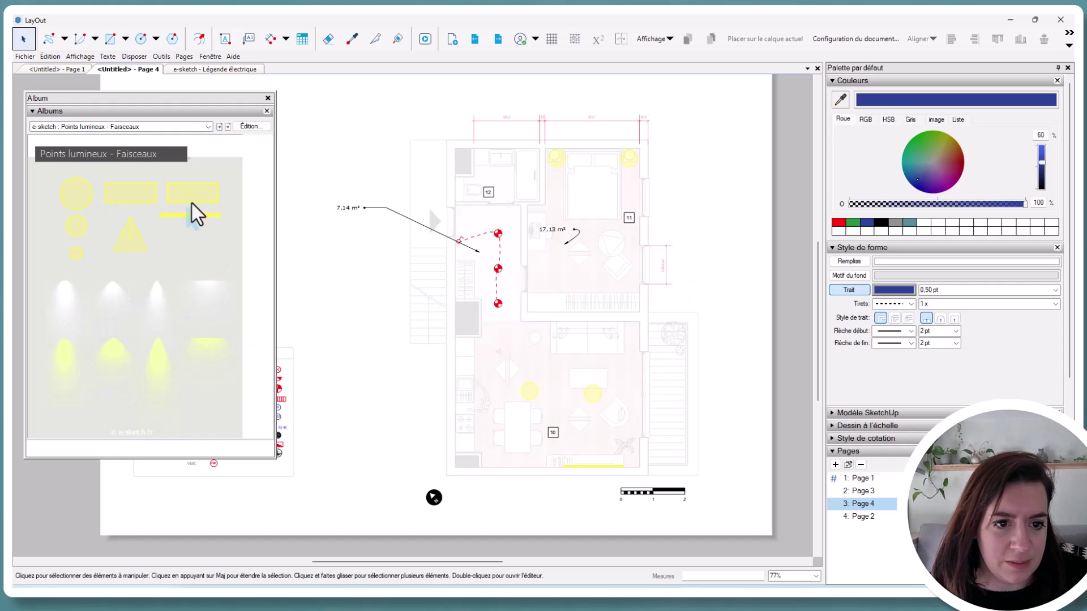
- On Page 1, place five black-circle auto-numbers from the Numéros - Automatique album page in the dining area, living area, bedroom, bathroom and hallway
click(227, 126)
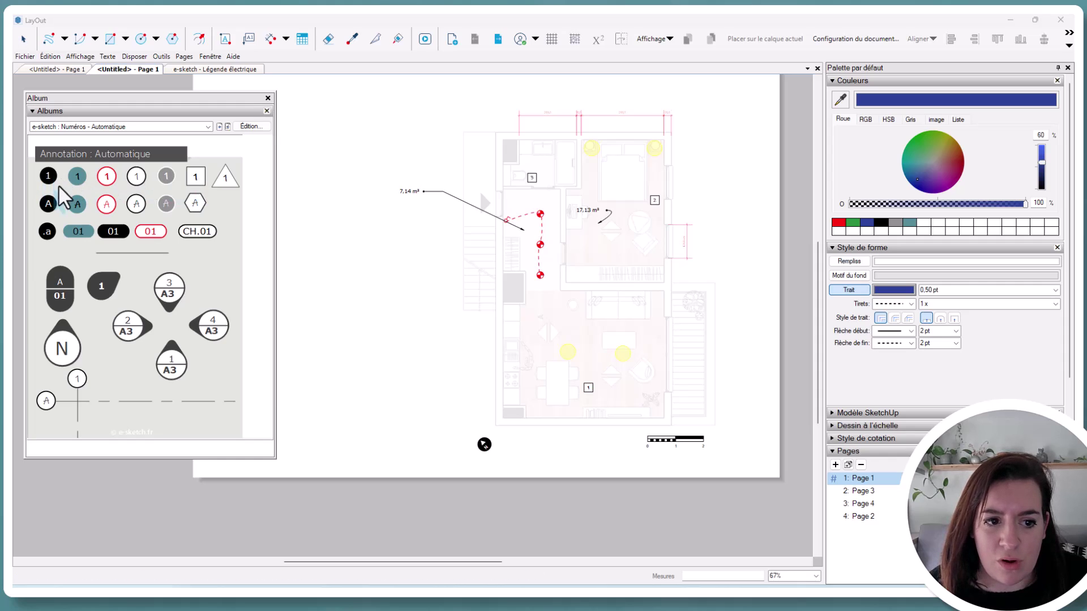
mouse_move(77, 191)
mouse_down()
mouse_move(557, 381)
mouse_move(550, 405)
mouse_up()
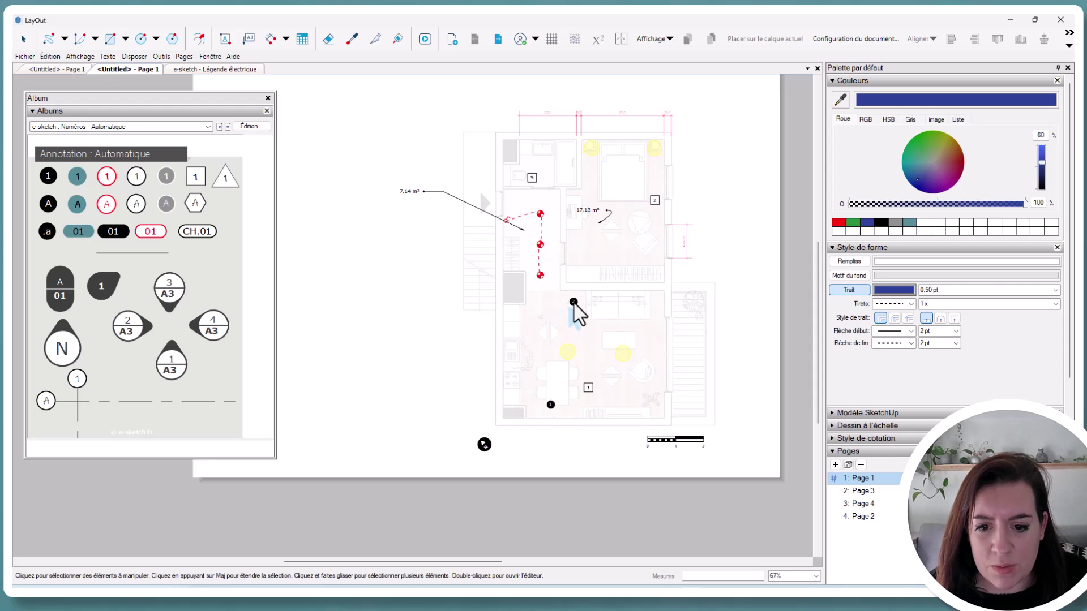
click(577, 301)
click(592, 151)
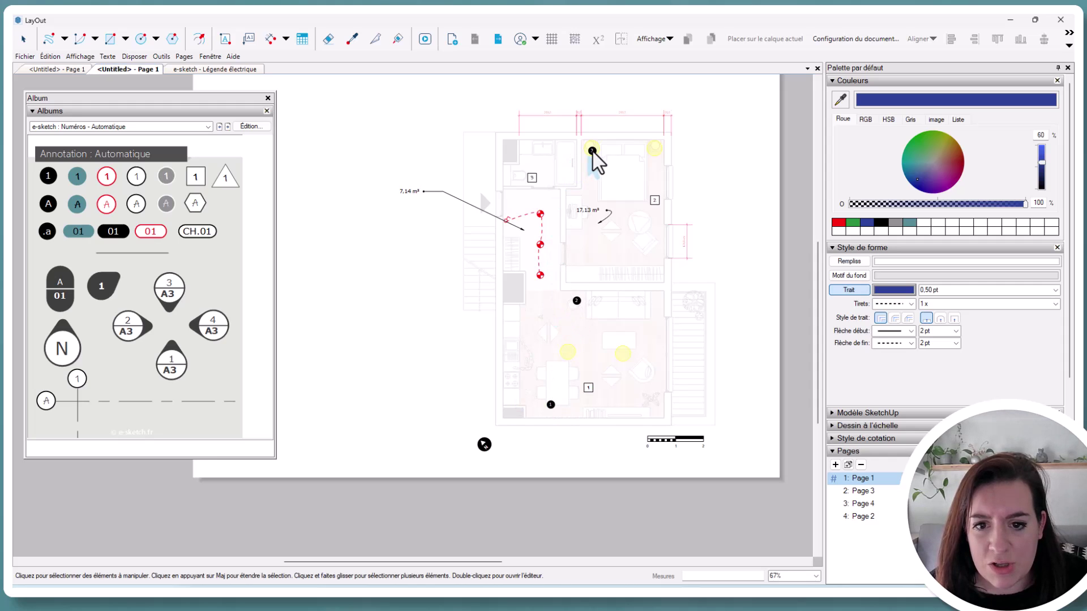
click(545, 163)
click(547, 236)
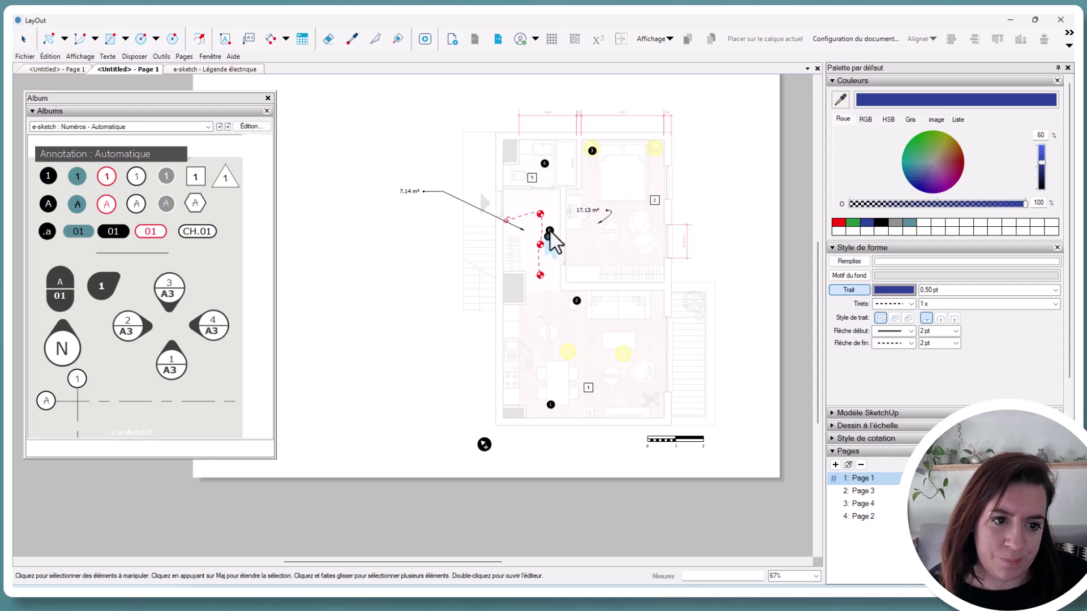
key(space)
scroll(563, 252, up, 2)
scroll(562, 246, up, 3)
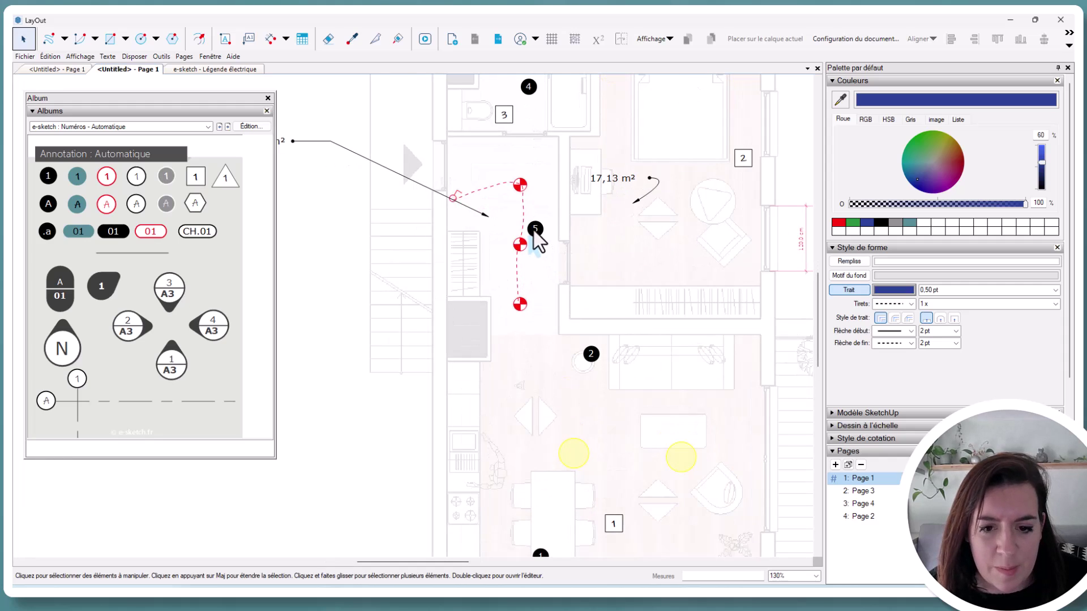
scroll(534, 233, down, 4)
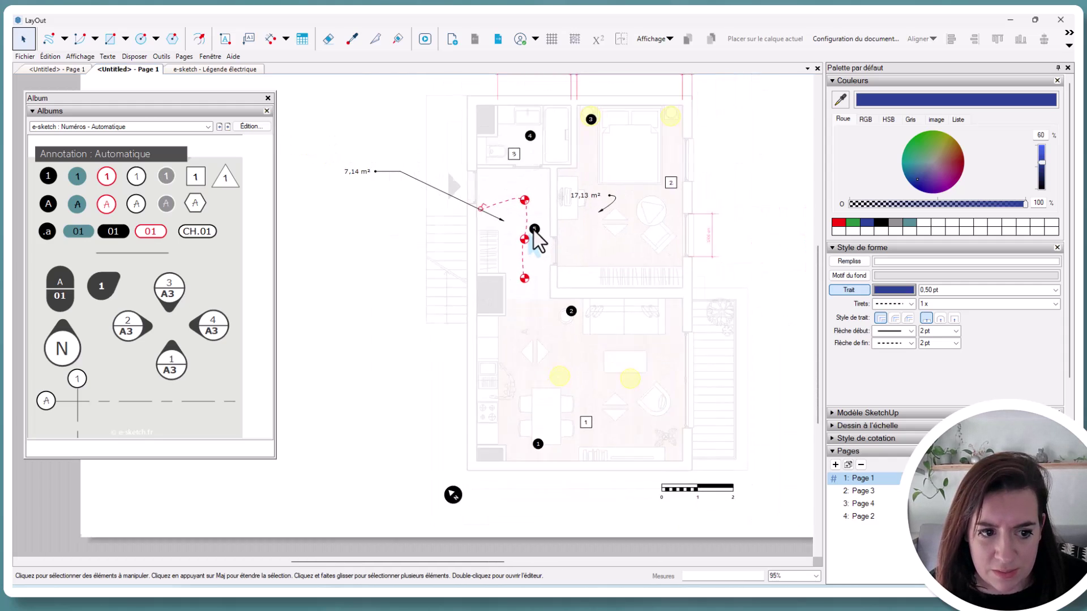
- Place the album's numbered vertical grid axis through the plan, with its bubble above the upper dimensions
click(75, 381)
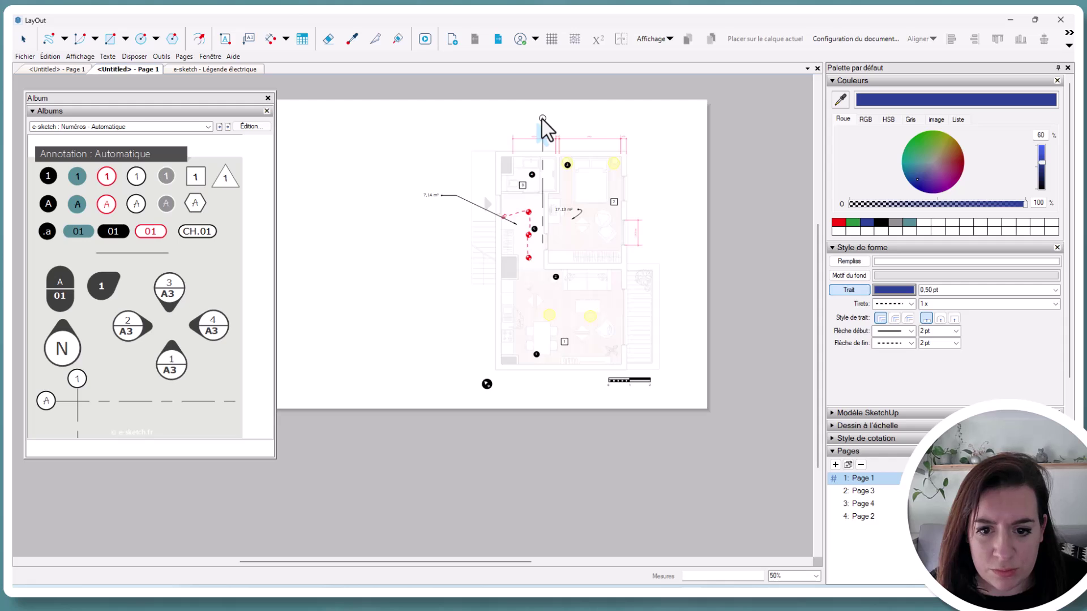
click(542, 119)
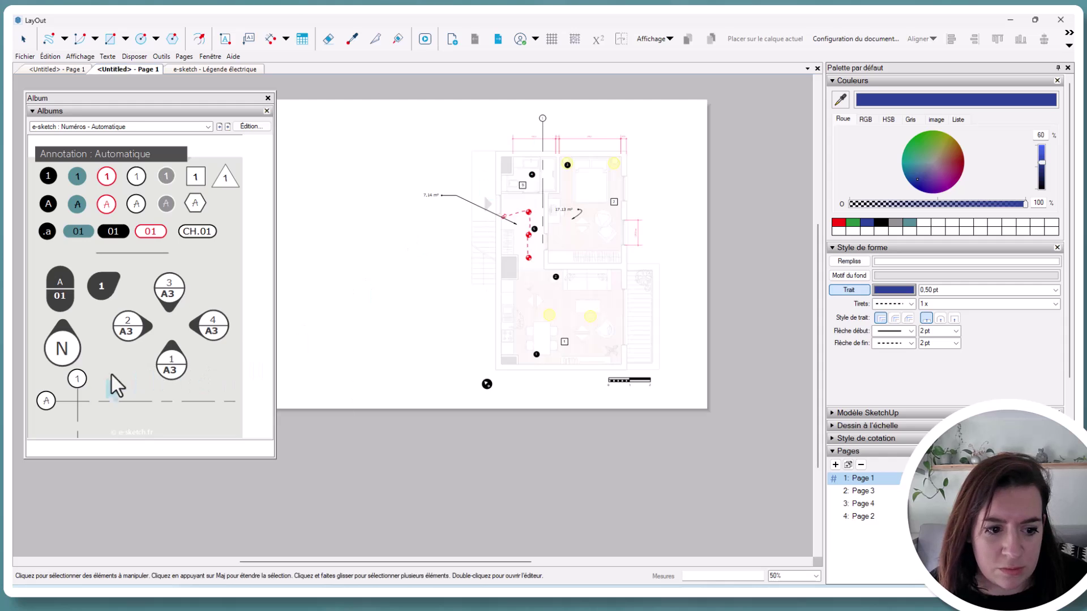
- Try out three of the album's lettered horizontal grid axes across the plan's upper half and delete them
click(46, 400)
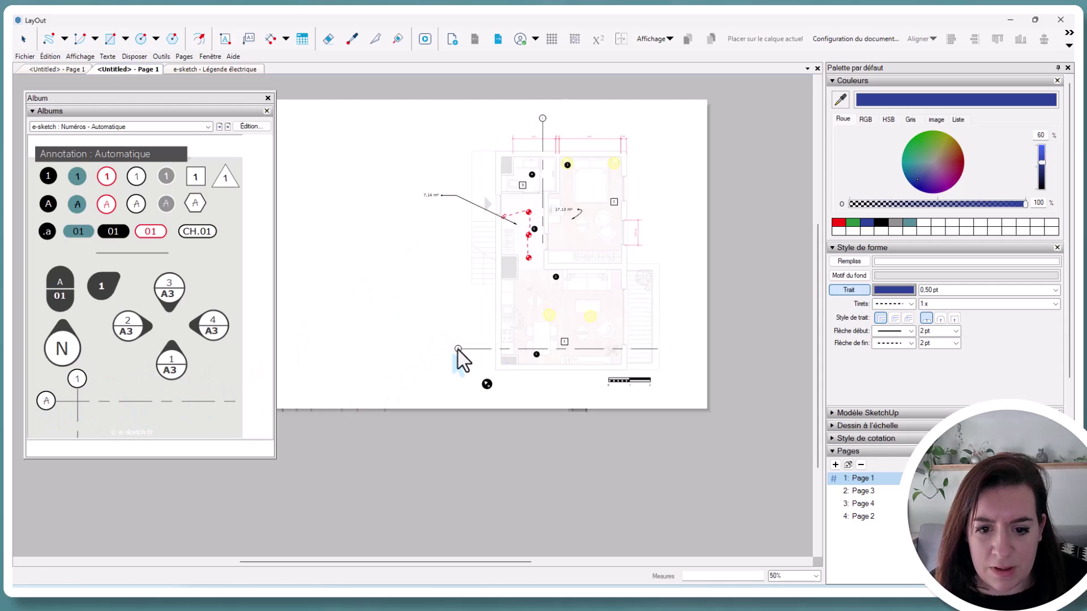
click(454, 168)
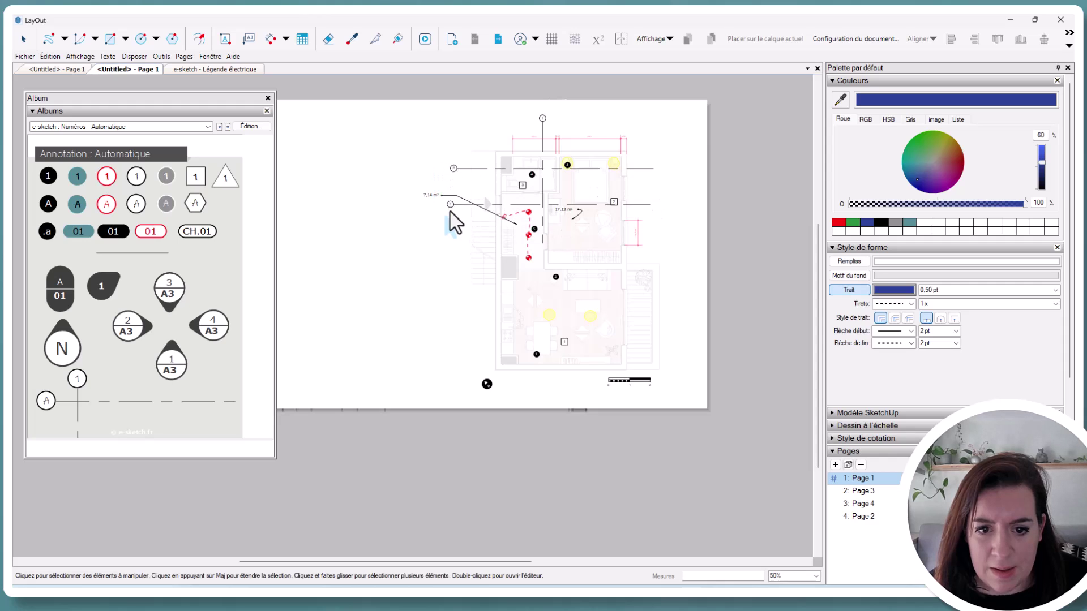
click(451, 218)
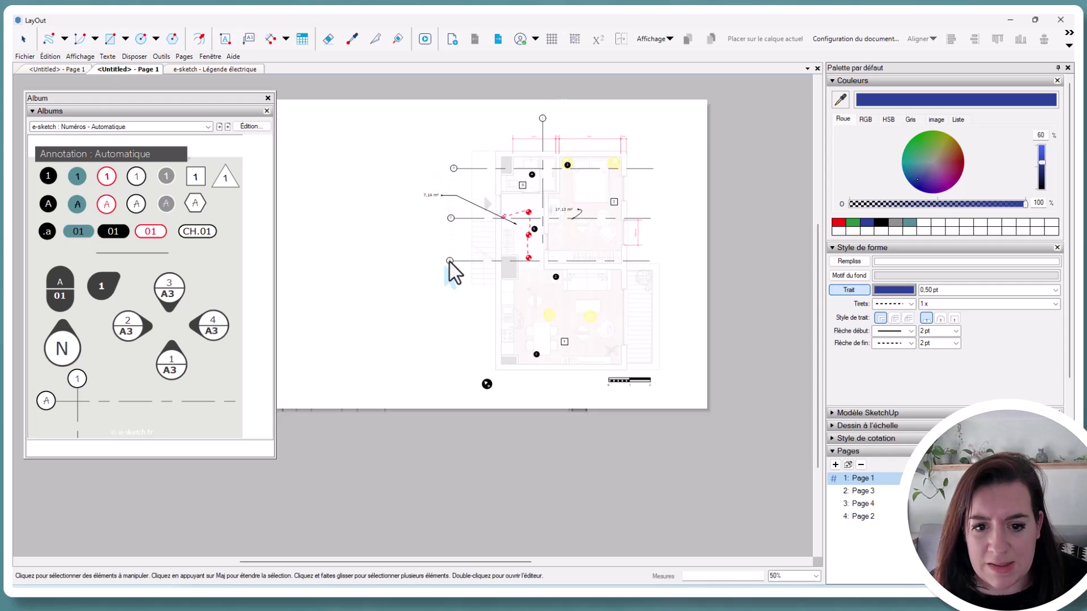
click(451, 262)
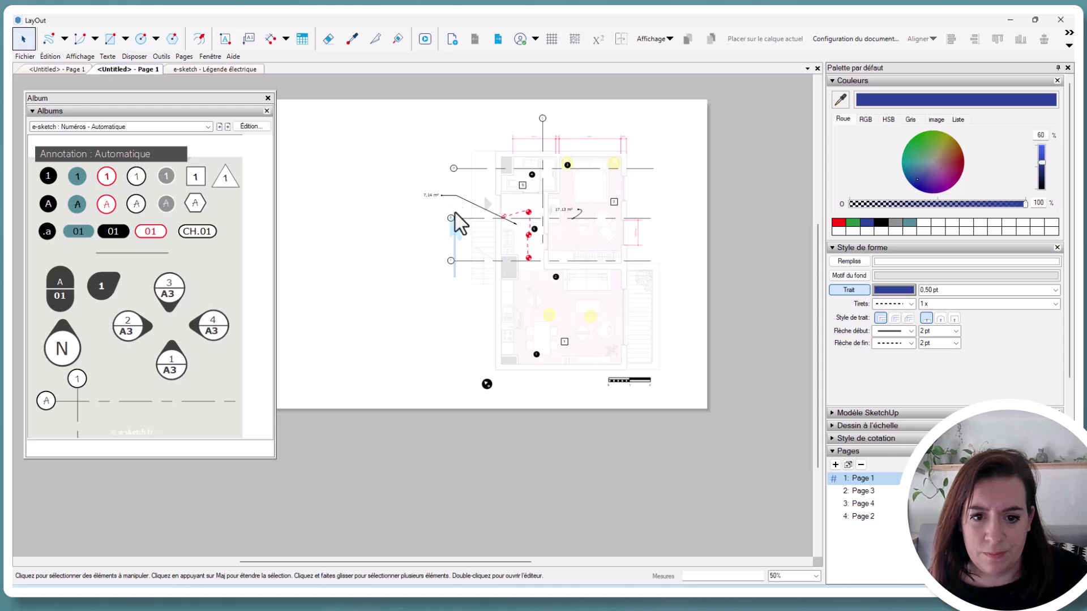
drag(455, 222, 441, 145)
key(Delete)
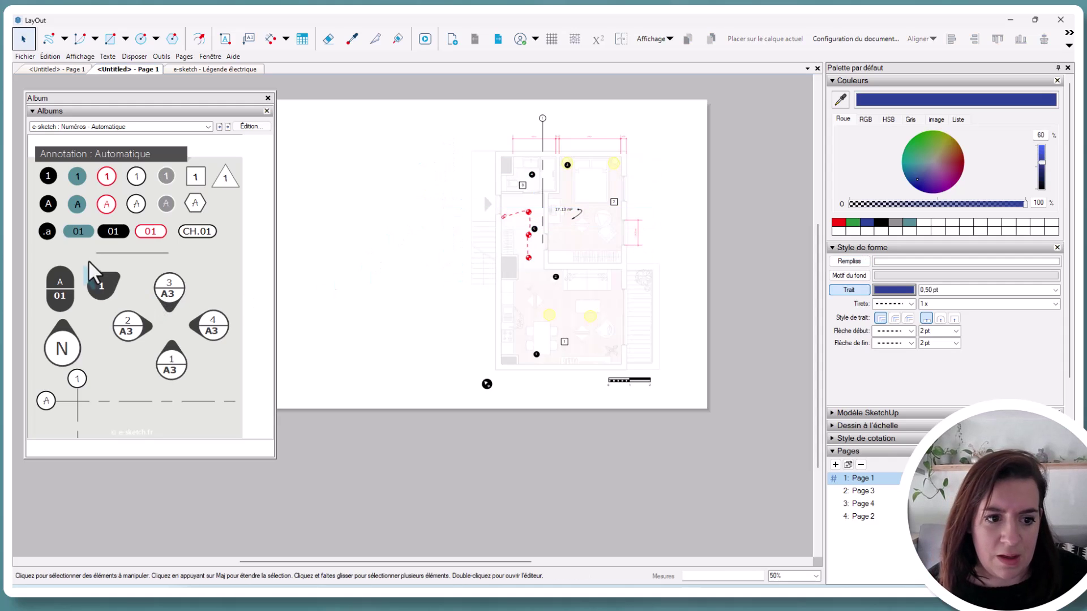
- Insert the numbered text list from the Numéros - Liste album page into the blank upper-left area of Page 1
click(218, 127)
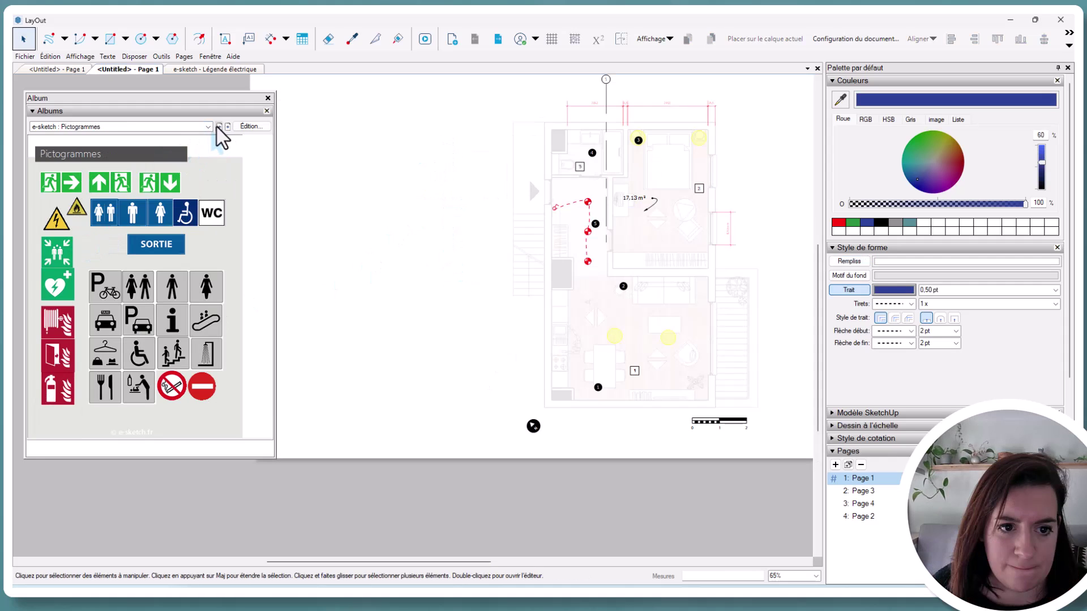
click(219, 127)
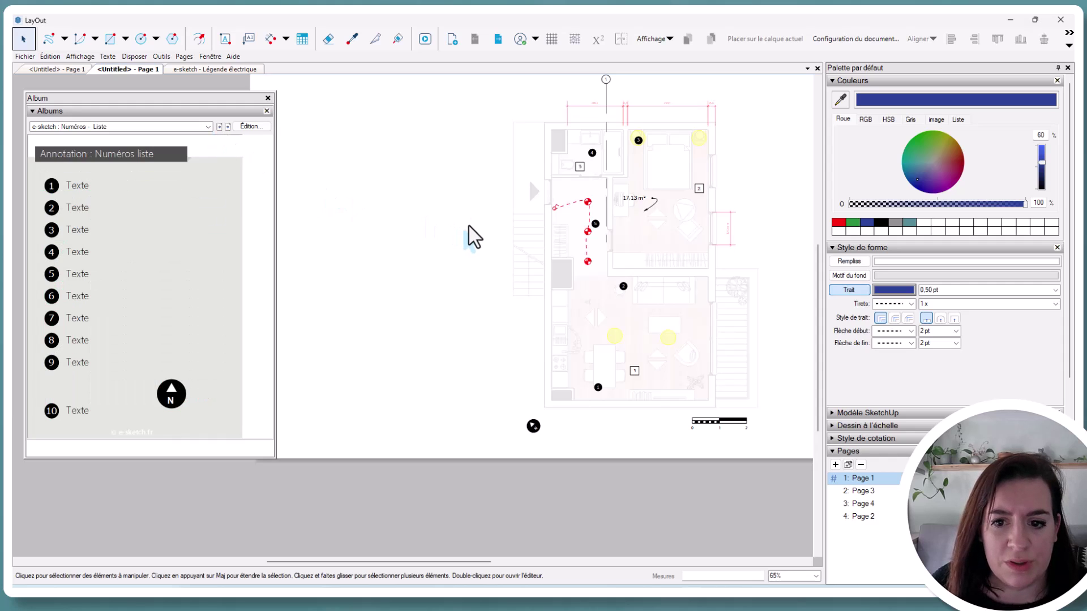
scroll(468, 259, down, 3)
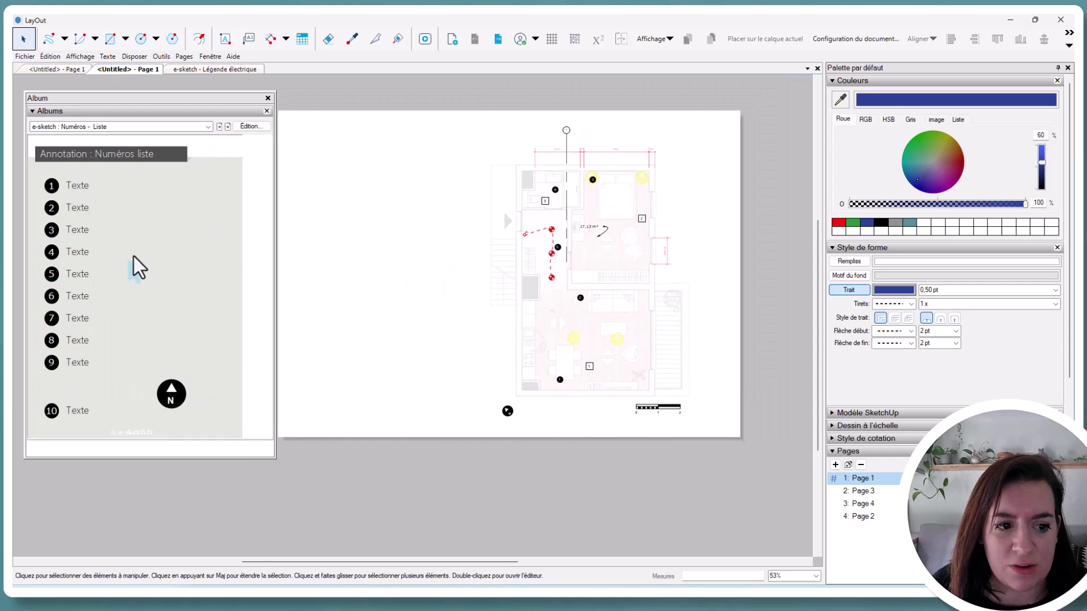
drag(80, 260, 314, 167)
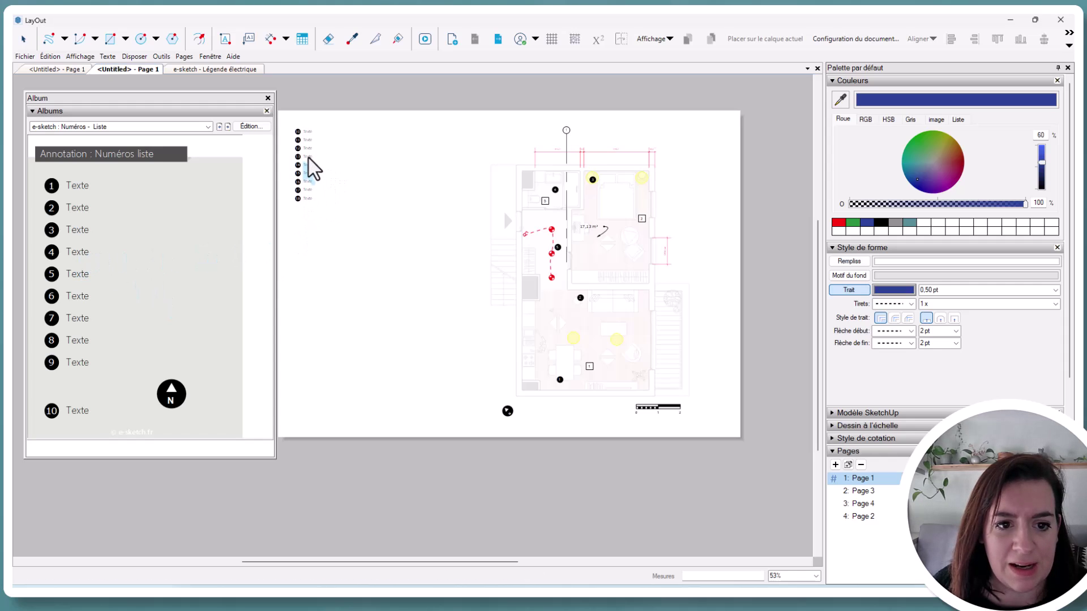
scroll(313, 168, up, 4)
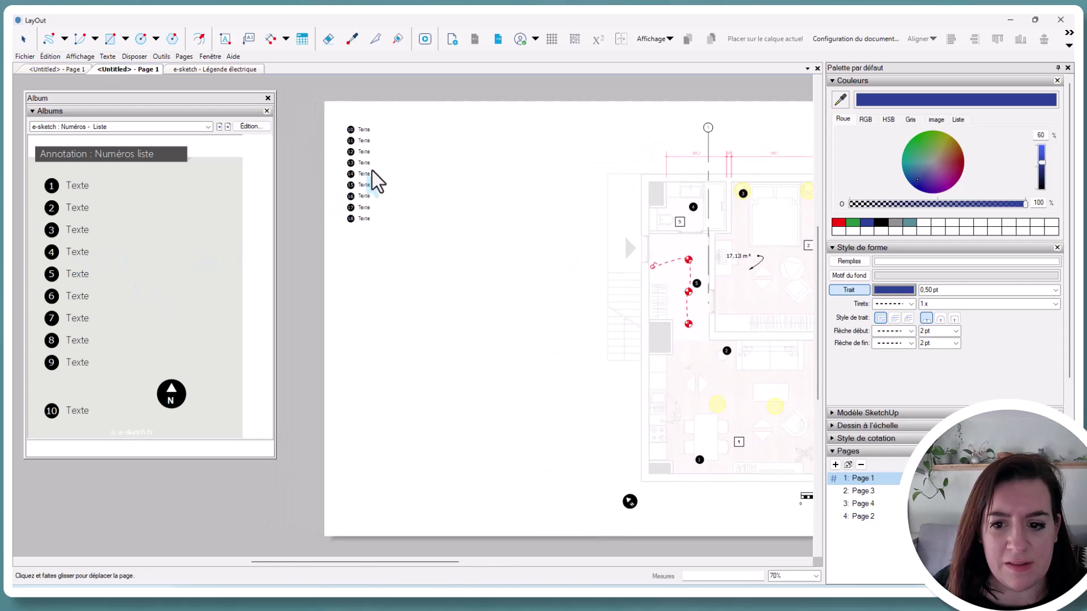
key(space)
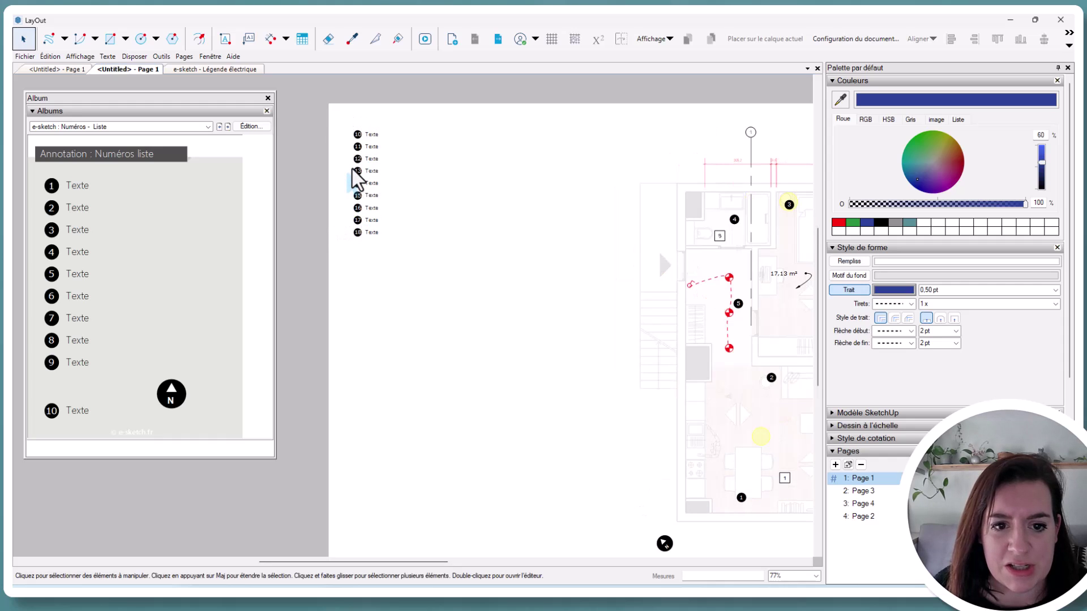
- Renumber the <Rond-noir-chiffre-texte> sequence in the document's automatic text settings
click(109, 57)
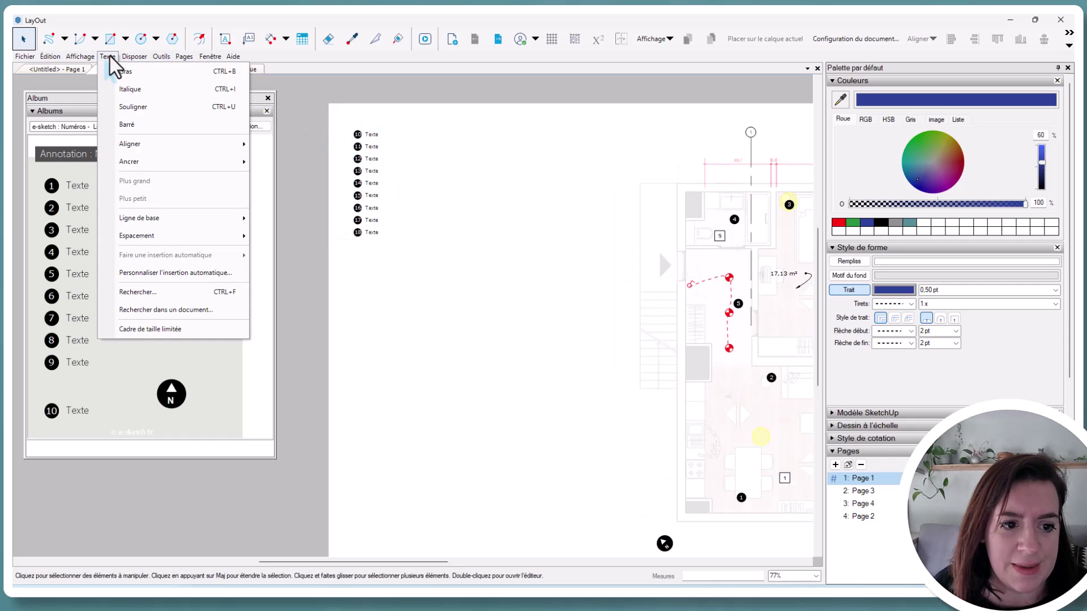
click(158, 273)
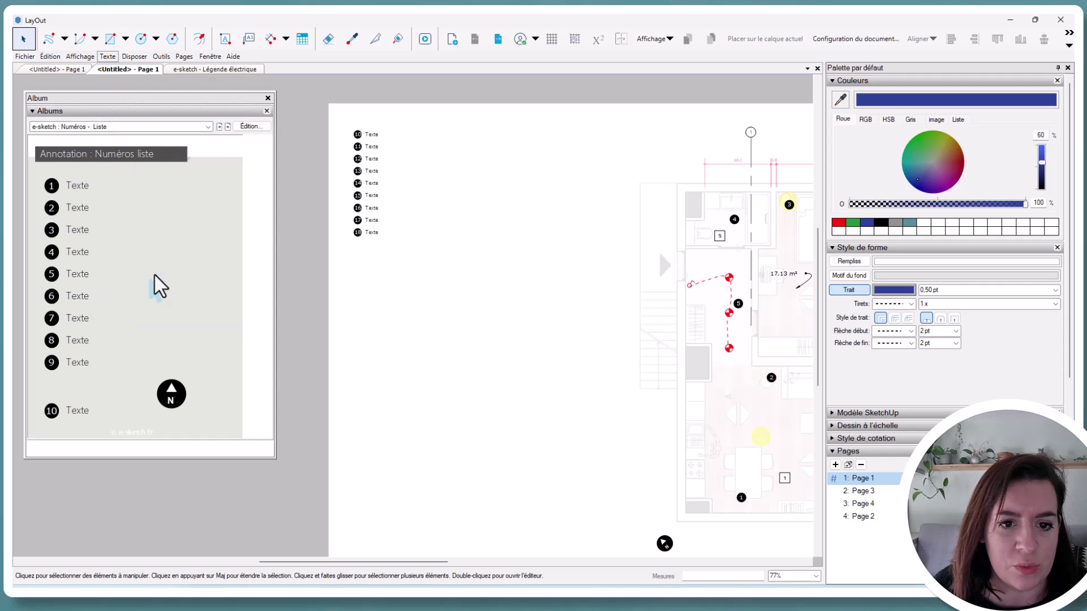
scroll(271, 215, down, 5)
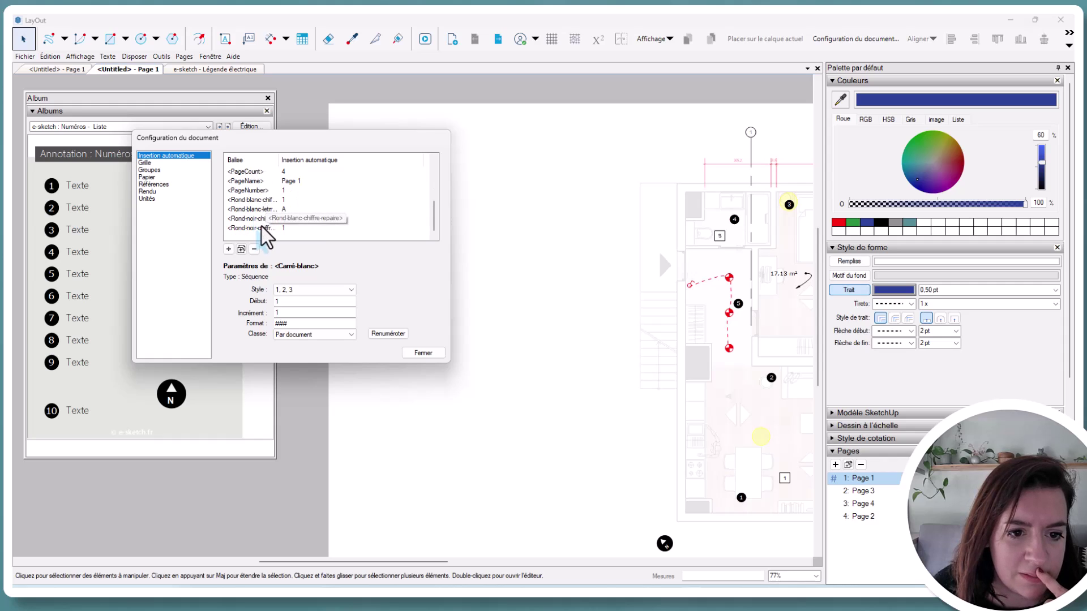
click(263, 228)
click(269, 219)
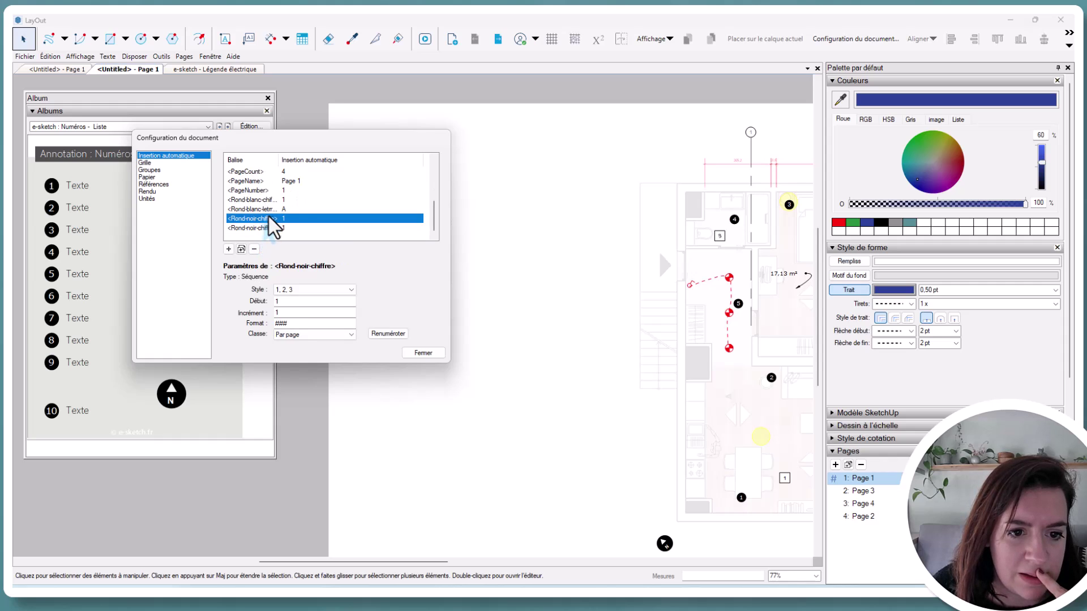
drag(279, 160, 338, 166)
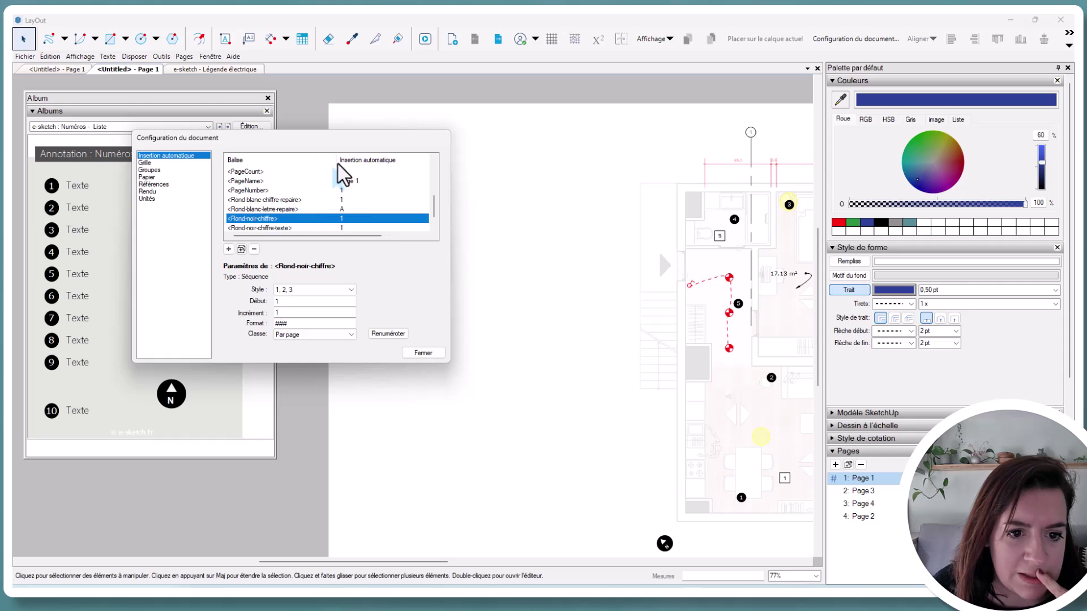
click(252, 228)
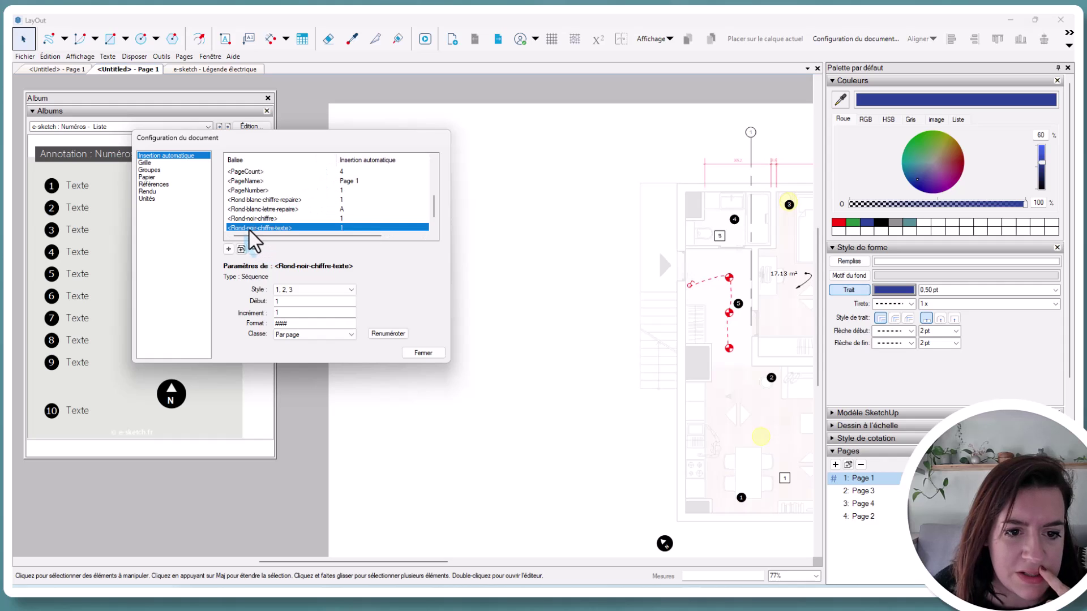
click(396, 336)
click(422, 353)
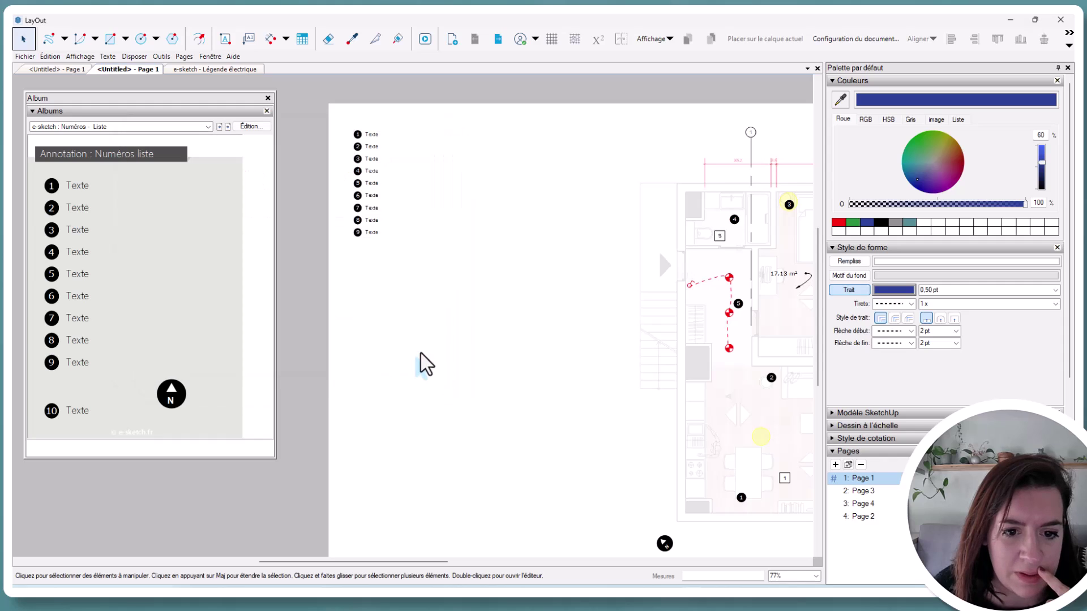
- Delete rows 8 and 9 from inside the numbered text list group
double_click(359, 232)
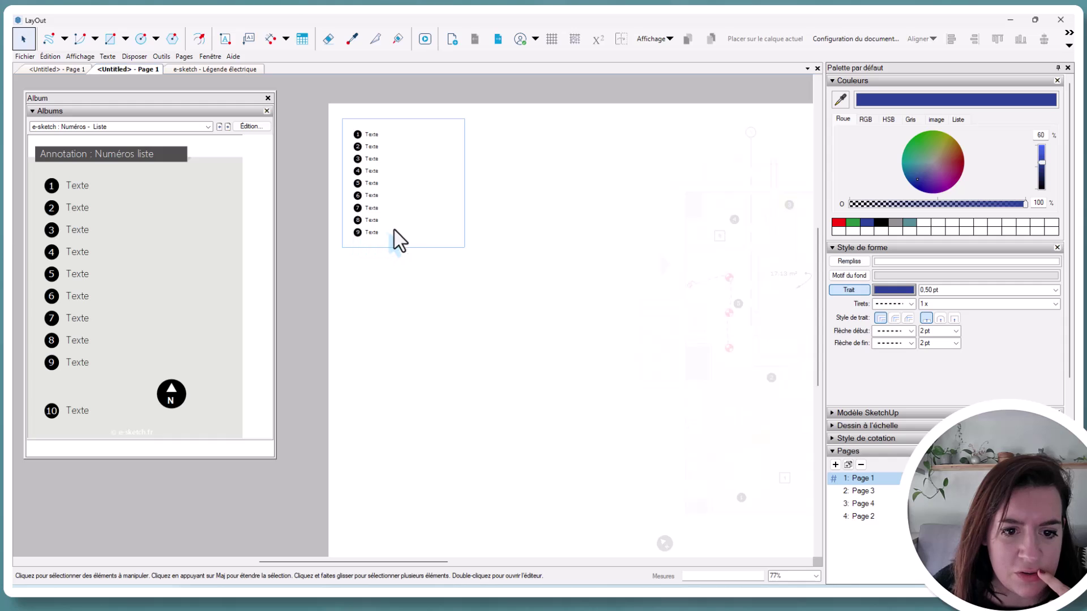
drag(393, 230, 366, 212)
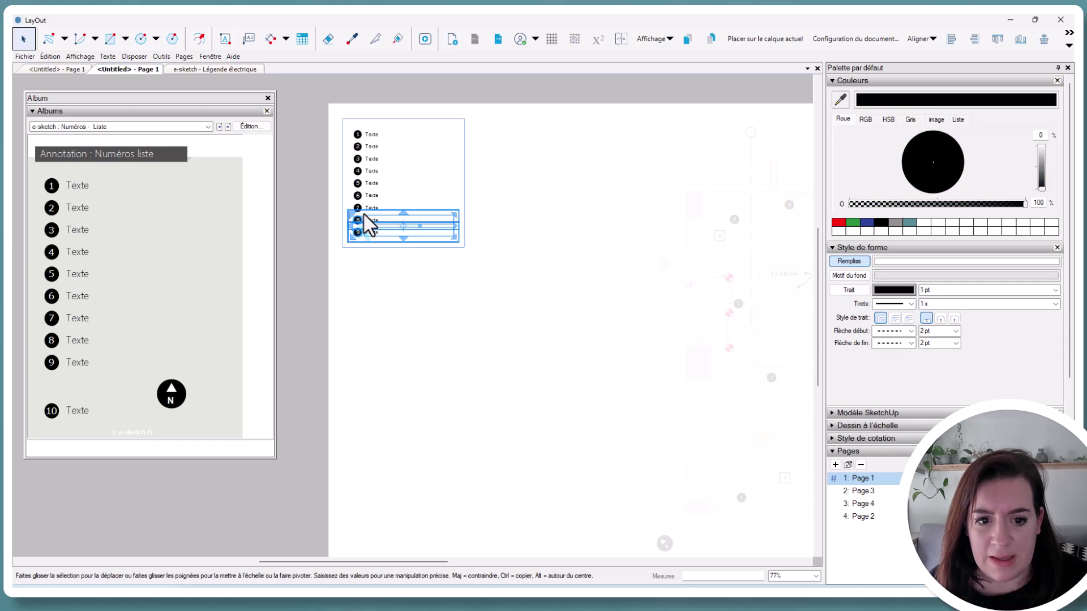
key(Delete)
click(335, 146)
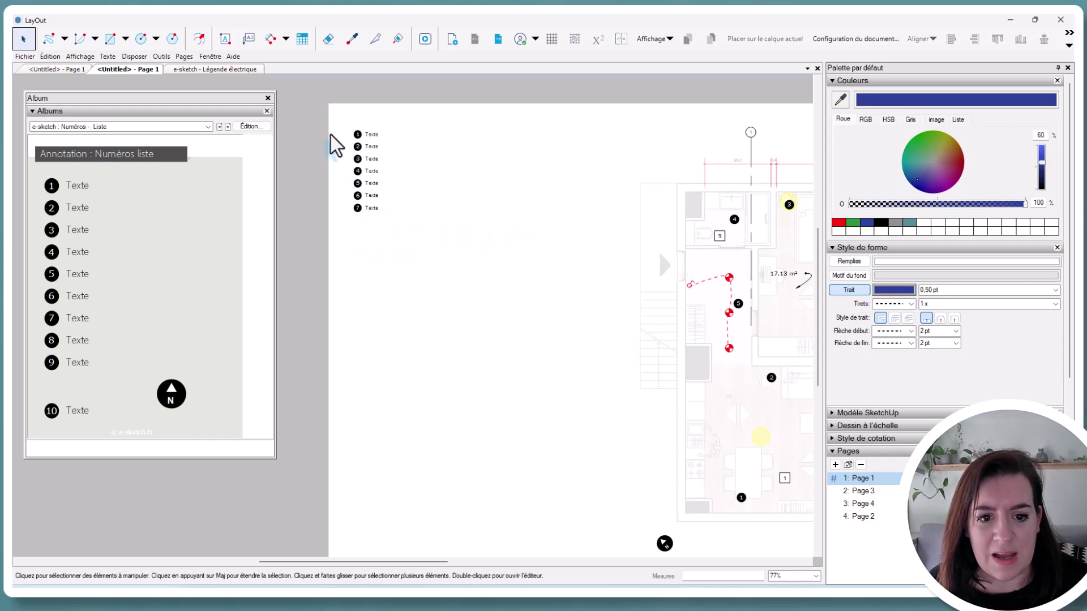
- Delete row 4 from inside the numbered text list group
double_click(367, 181)
click(362, 171)
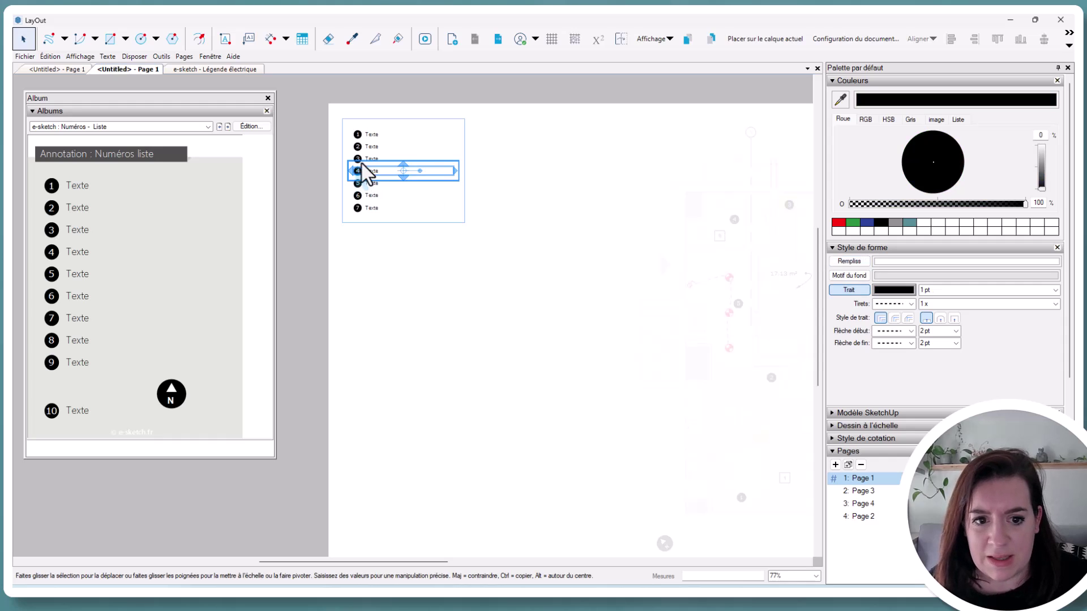
key(Delete)
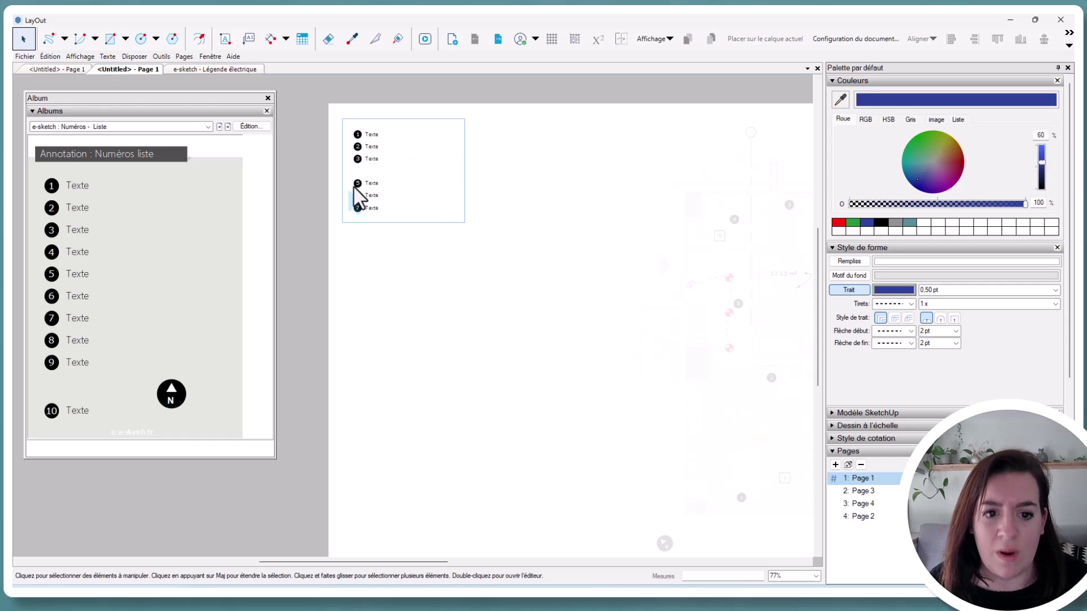
click(406, 280)
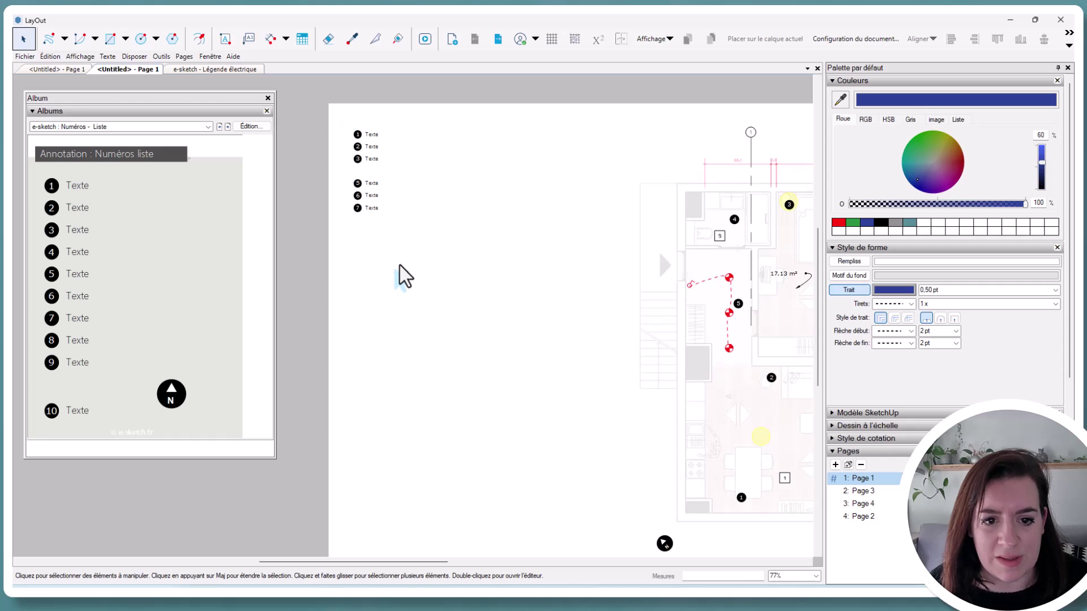
- Insert the album's separate number 10 text row directly below row 7 of the list on Page 1
scroll(400, 275, down, 3)
middle_drag(331, 249, 357, 235)
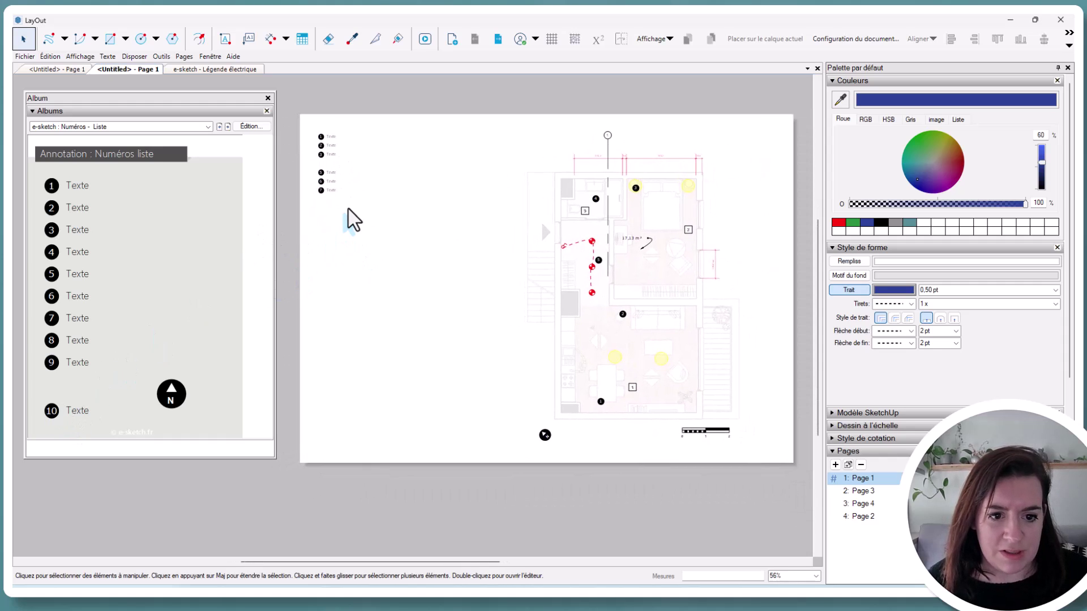
click(53, 413)
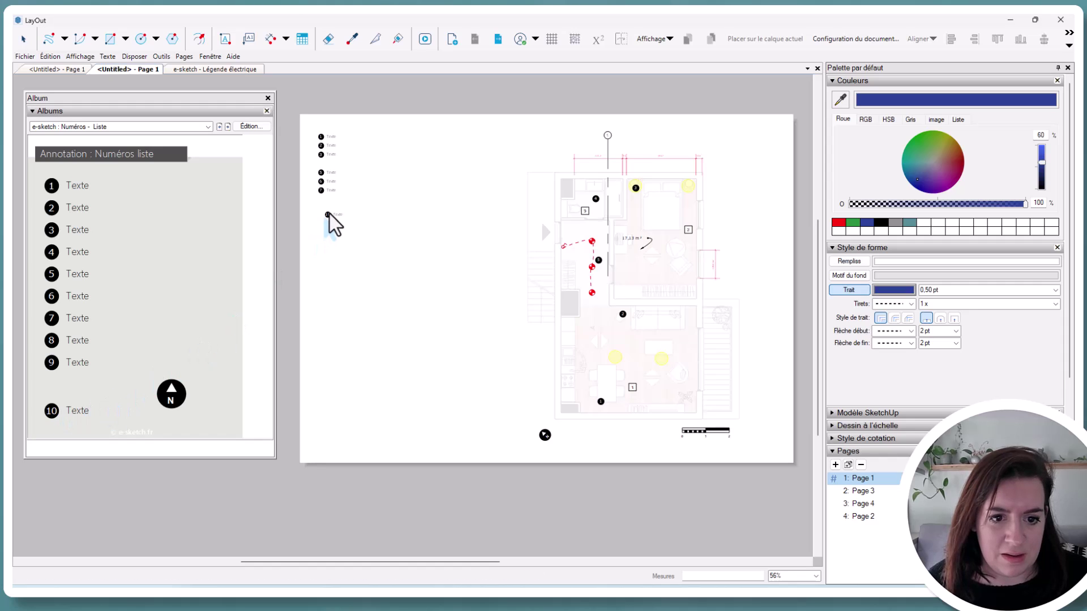
scroll(331, 218, up, 4)
click(317, 192)
key(space)
scroll(413, 261, down, 3)
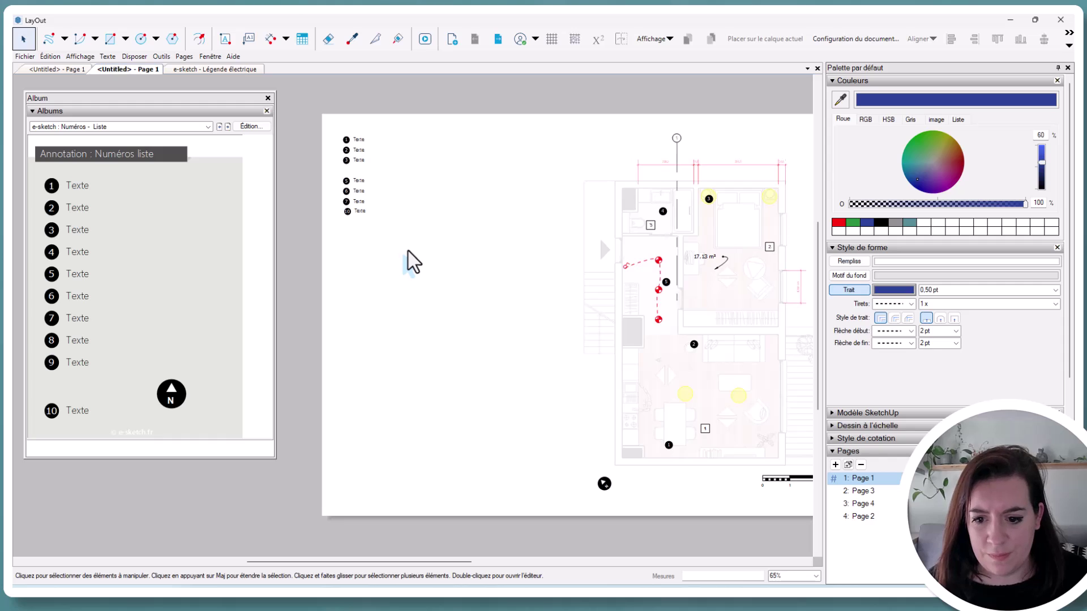
scroll(424, 260, down, 1)
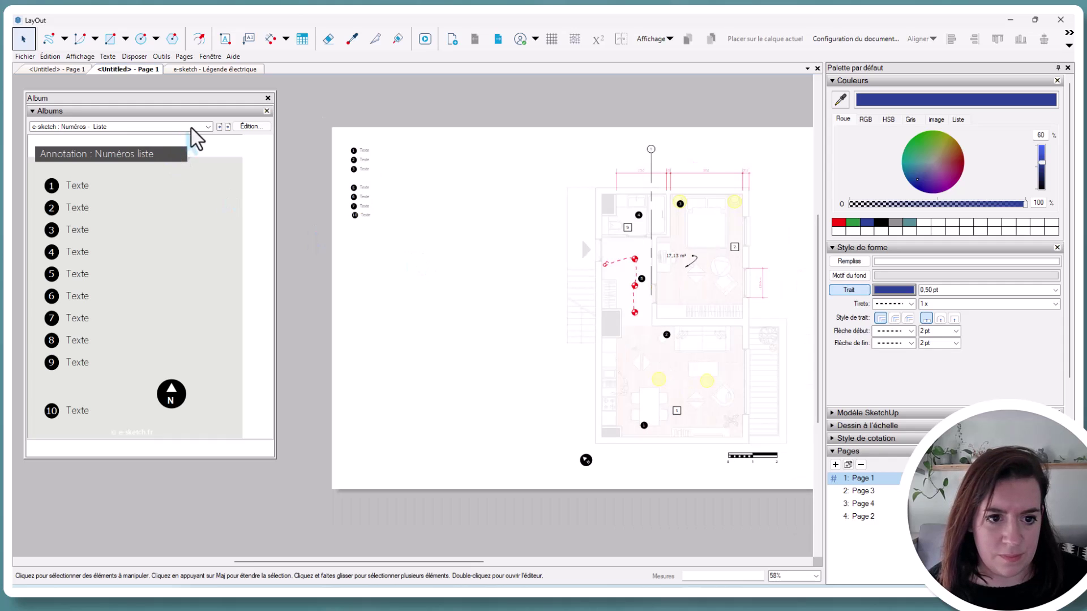
- Place the green exit sign with sideways arrow and the red fire hose sign from the Pictogrammes album page outside the plan's upper-left corner
click(227, 126)
middle_drag(450, 284, 387, 281)
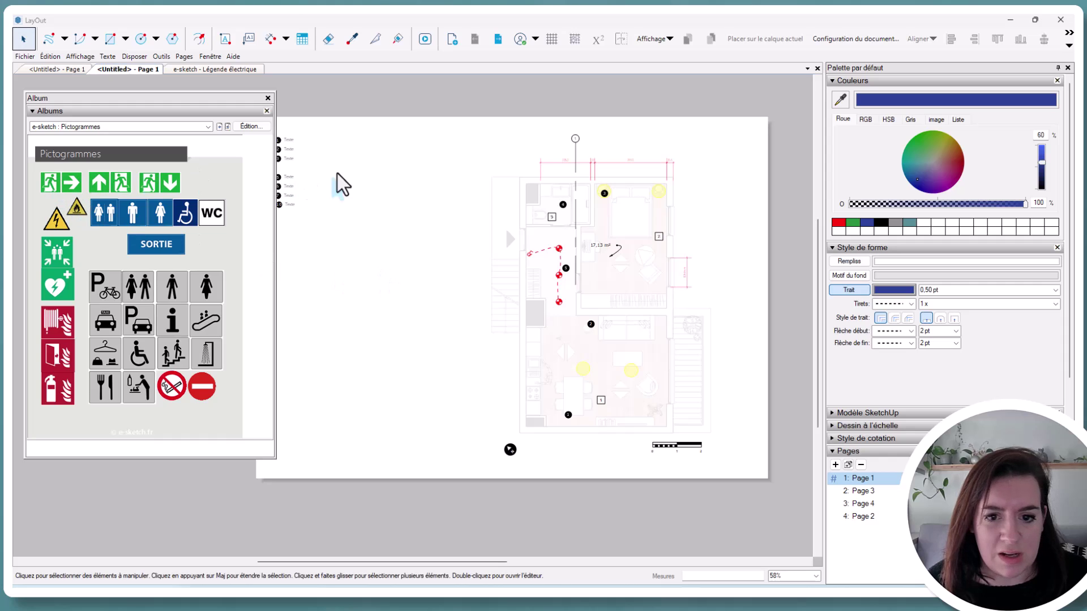
drag(62, 187, 507, 175)
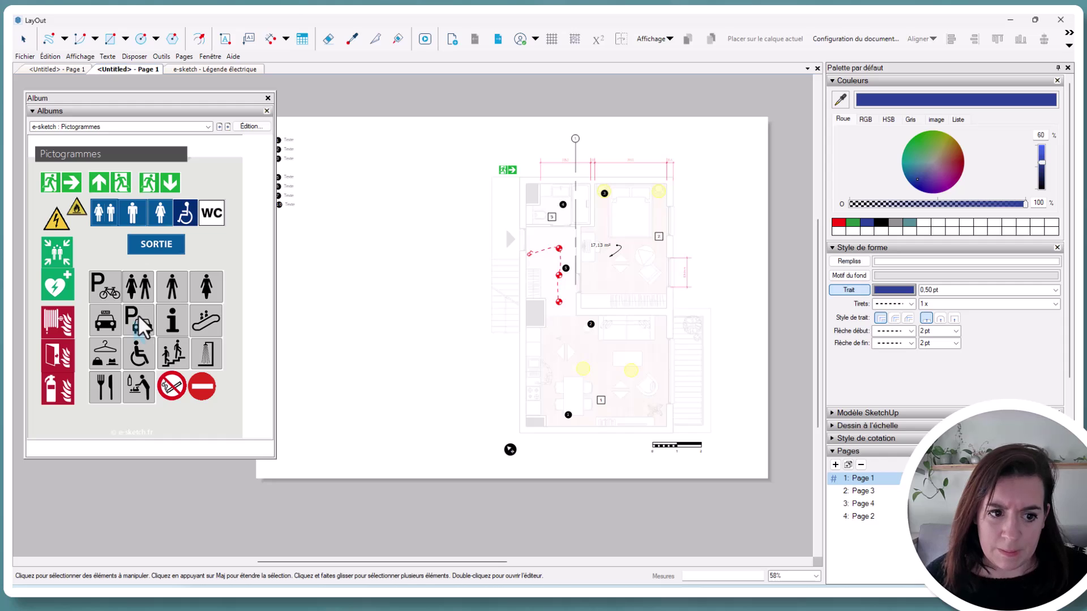
drag(50, 326, 488, 204)
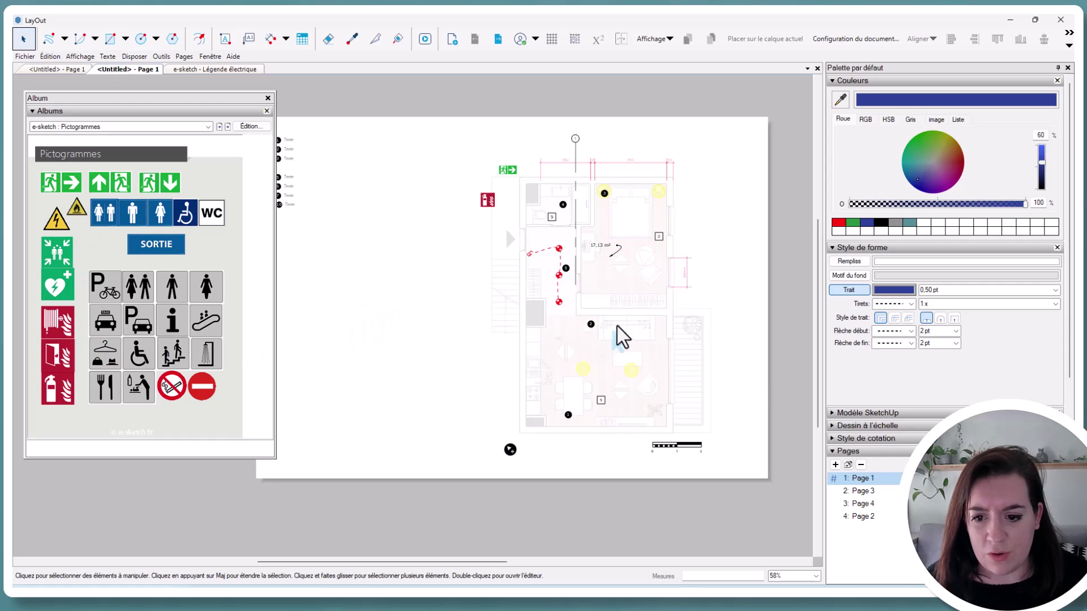
- On Page 3, add FOUR and HOTTE beside the enlarged kitchen's hob and FRIGO beside its sink from the Nom : appareils ménagers album page
click(228, 128)
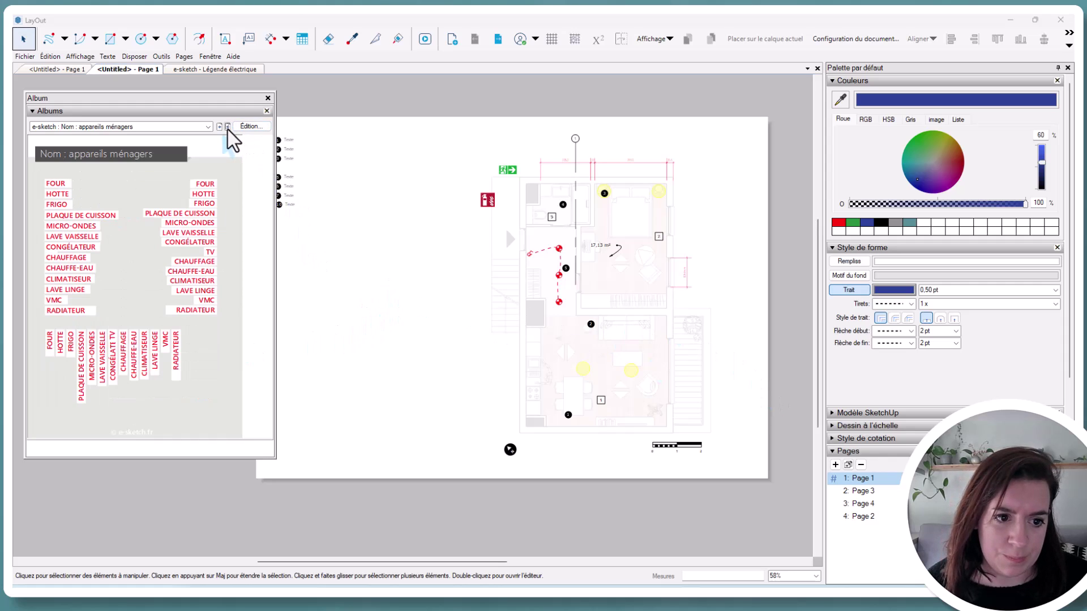
click(858, 492)
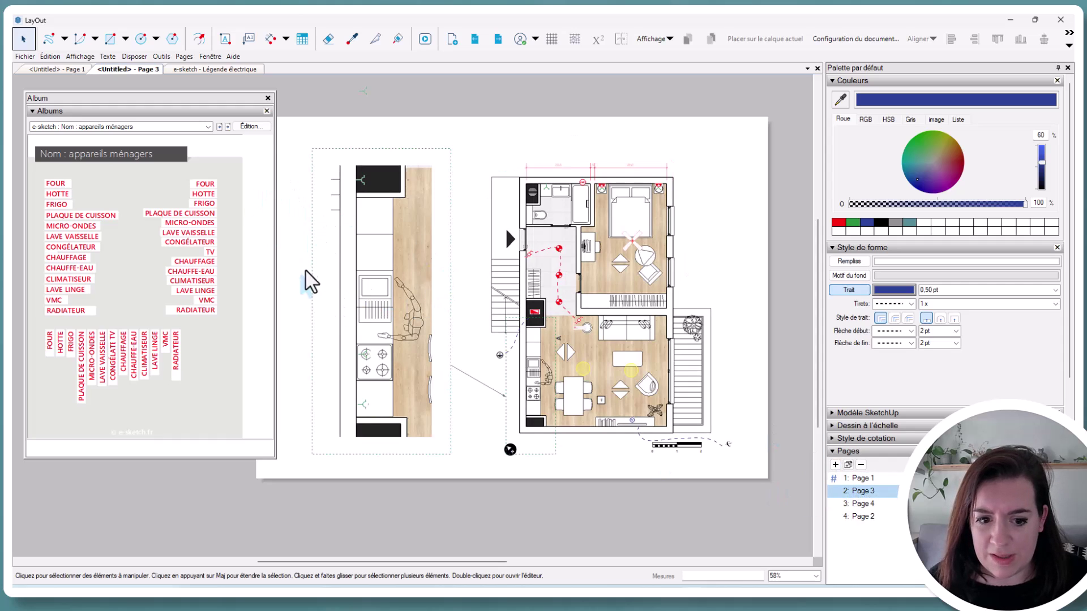
middle_drag(338, 340, 338, 338)
scroll(436, 300, down, 2)
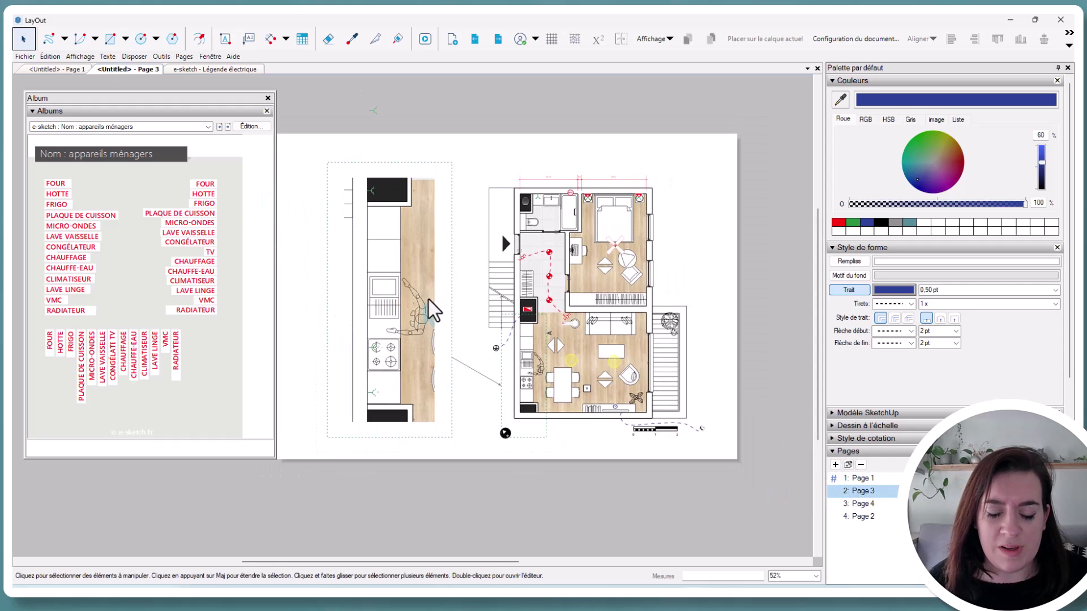
scroll(379, 341, up, 3)
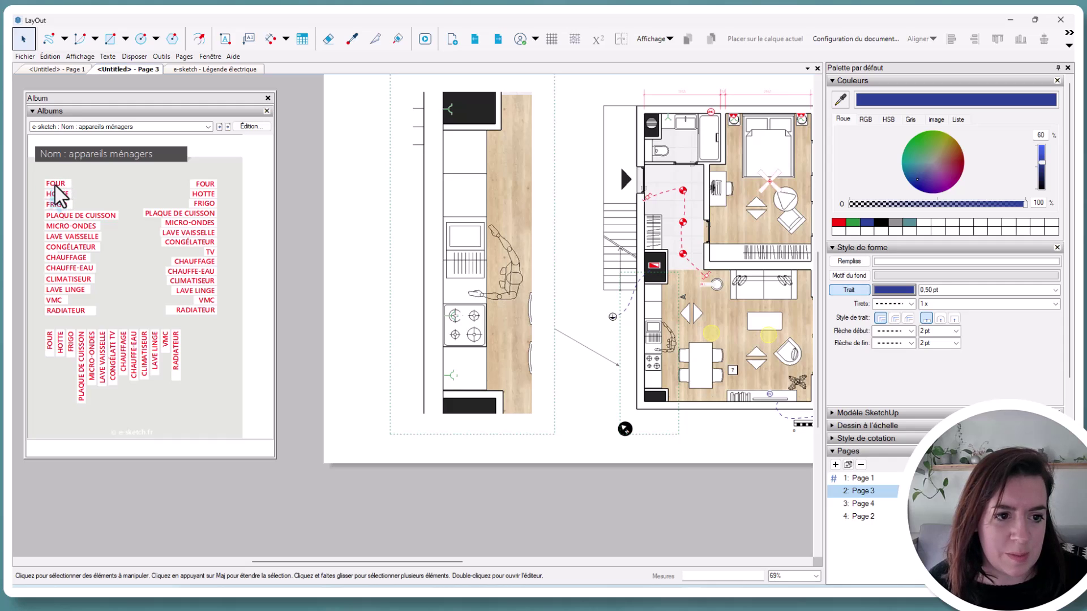
drag(56, 194, 438, 327)
scroll(461, 346, up, 4)
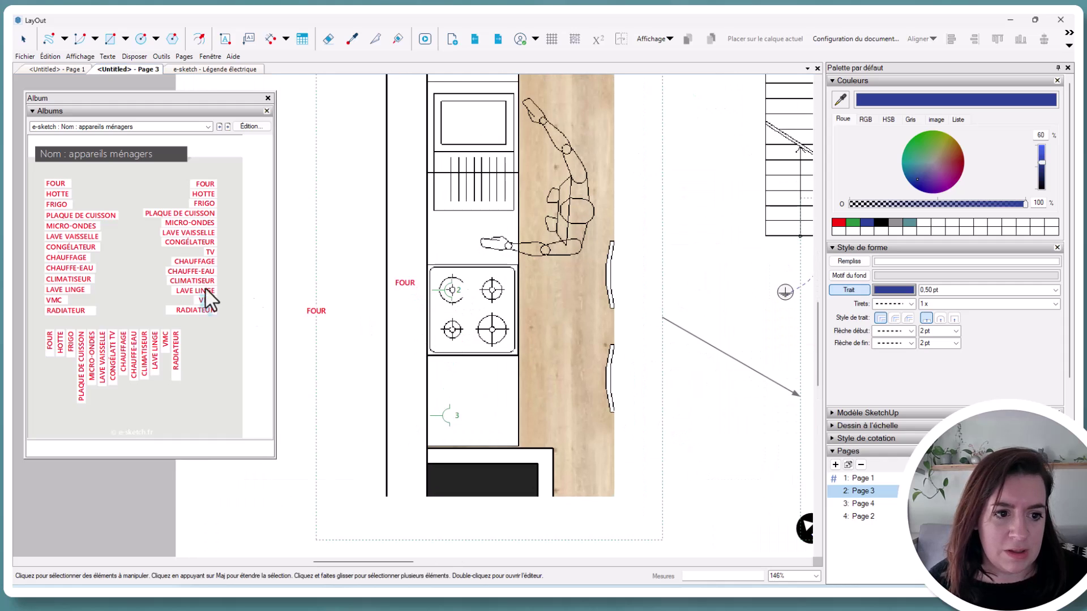
drag(54, 191, 404, 297)
drag(73, 215, 416, 168)
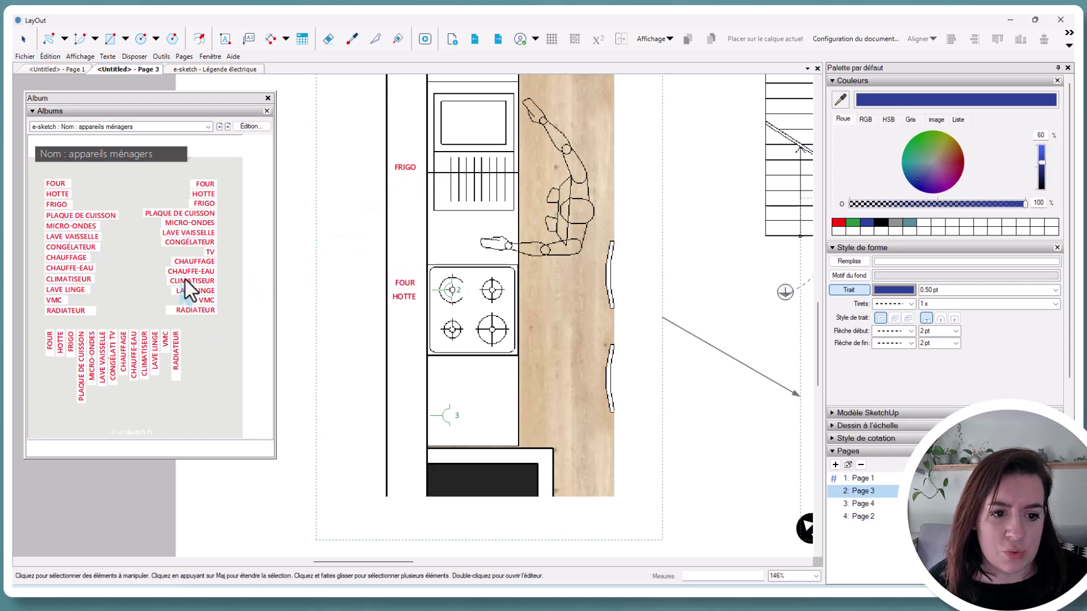
- Add the CHAUFFE-EAU label outside the wall beside the bathroom's water heater on the apartment plan
drag(189, 274, 315, 347)
scroll(415, 318, down, 7)
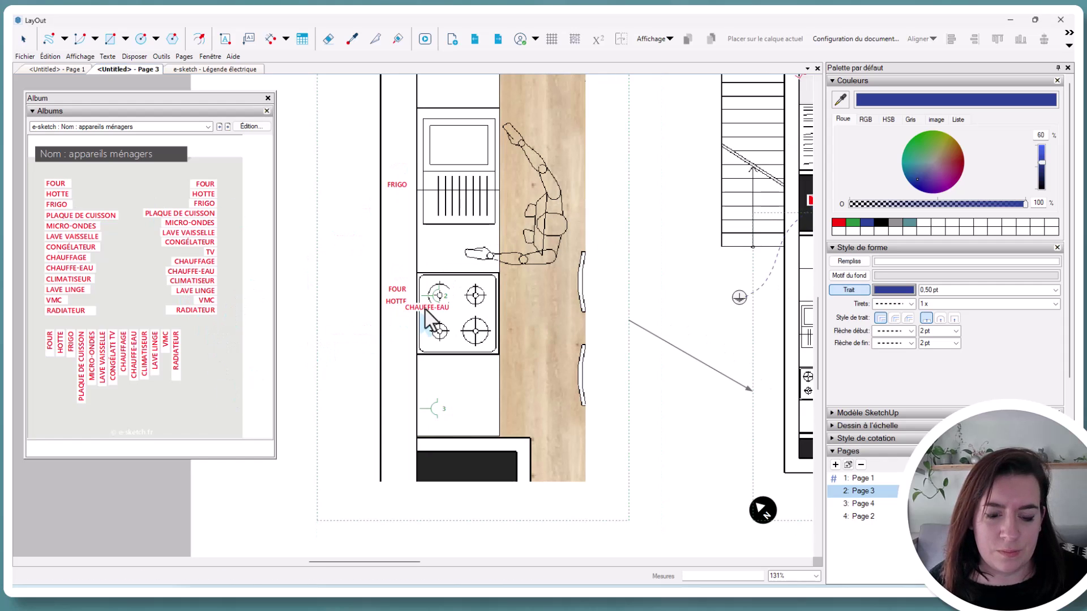
scroll(544, 217, up, 4)
drag(548, 169, 512, 182)
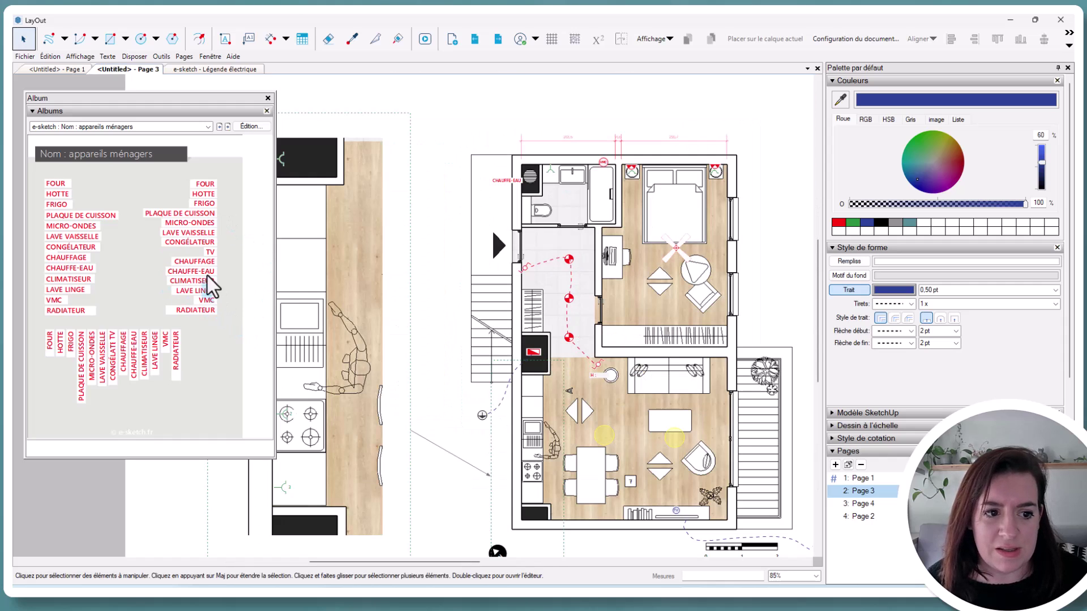
- Open the album's Nom : appareils ménagers page for editing and set the right-aligned FOUR label's font to Yu Gothic Medium
click(249, 126)
click(882, 434)
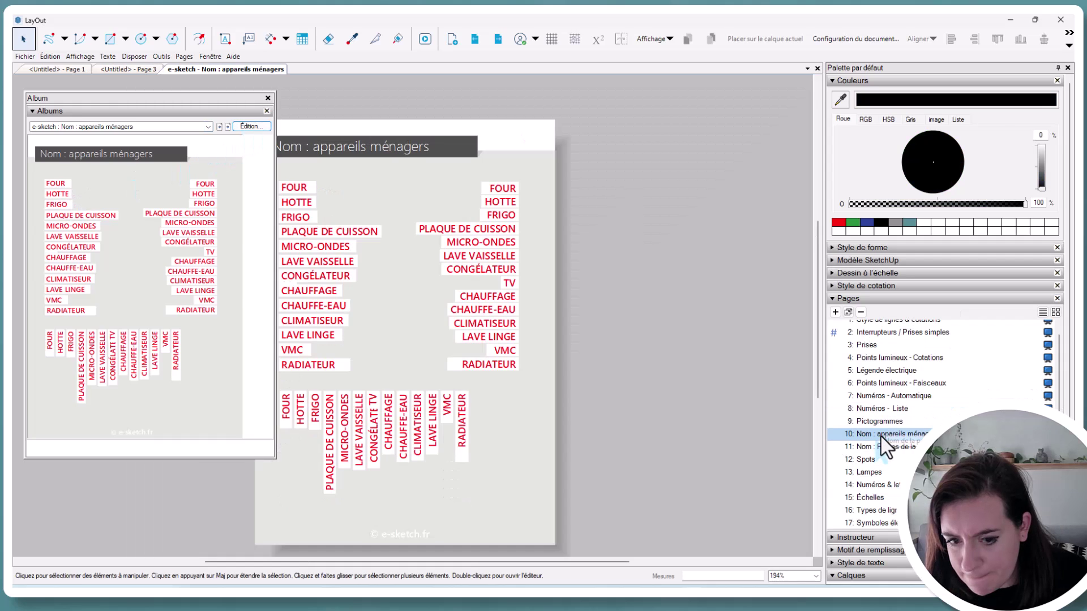
double_click(506, 188)
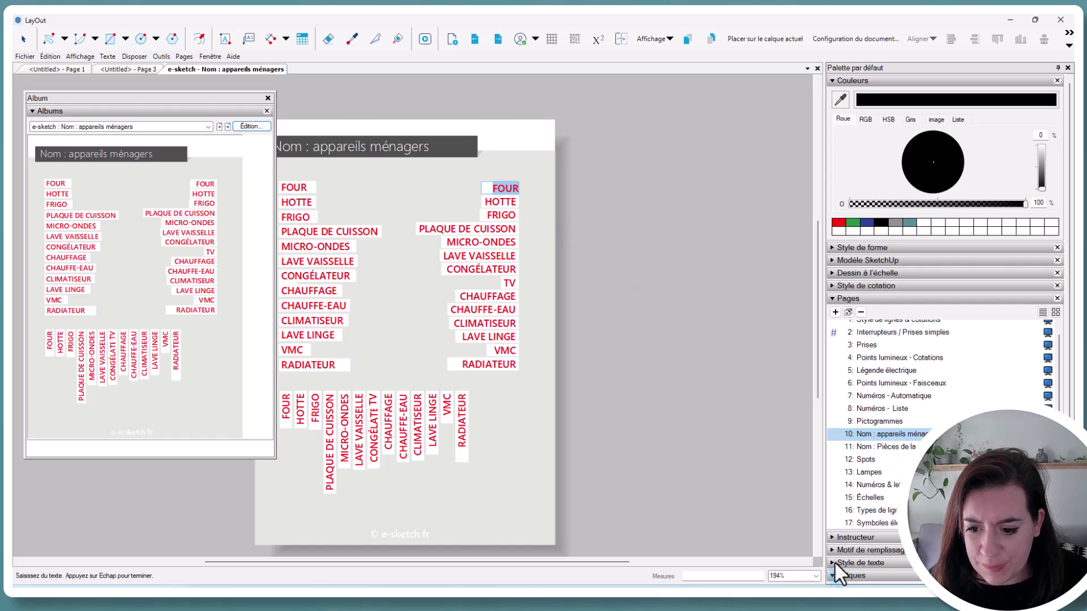
click(837, 563)
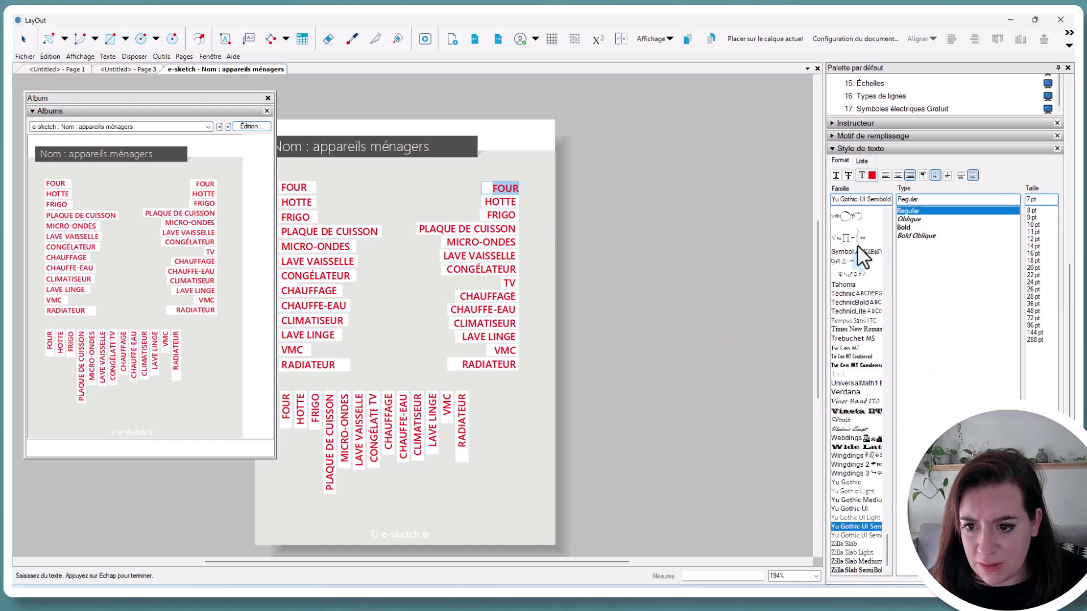
click(845, 483)
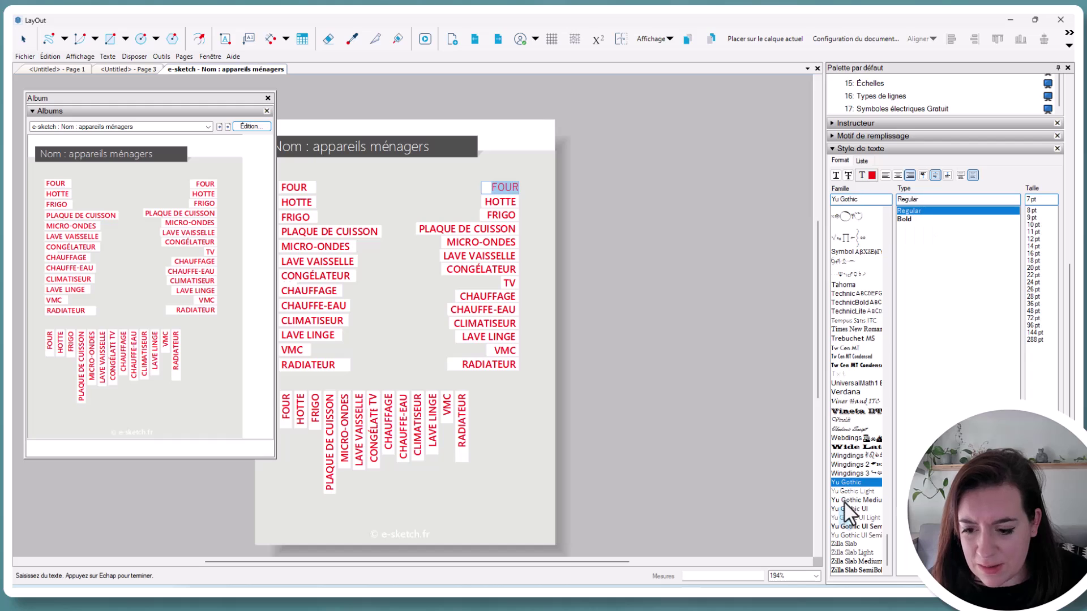
click(848, 490)
click(847, 499)
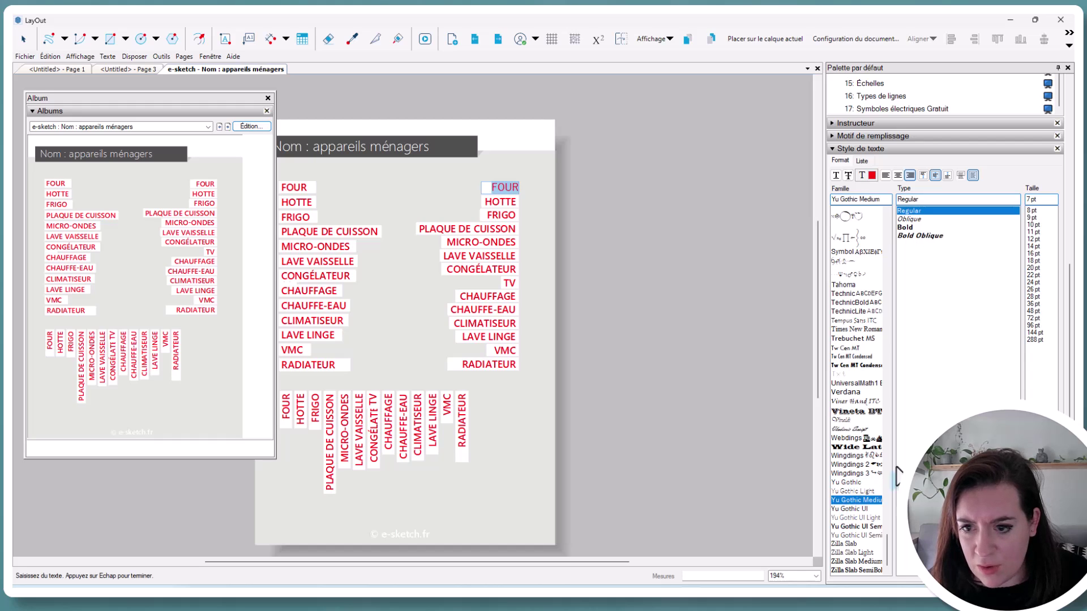
- Set the right-aligned FOUR label's text size to 8 pt and its colour to the teal swatch
click(1030, 240)
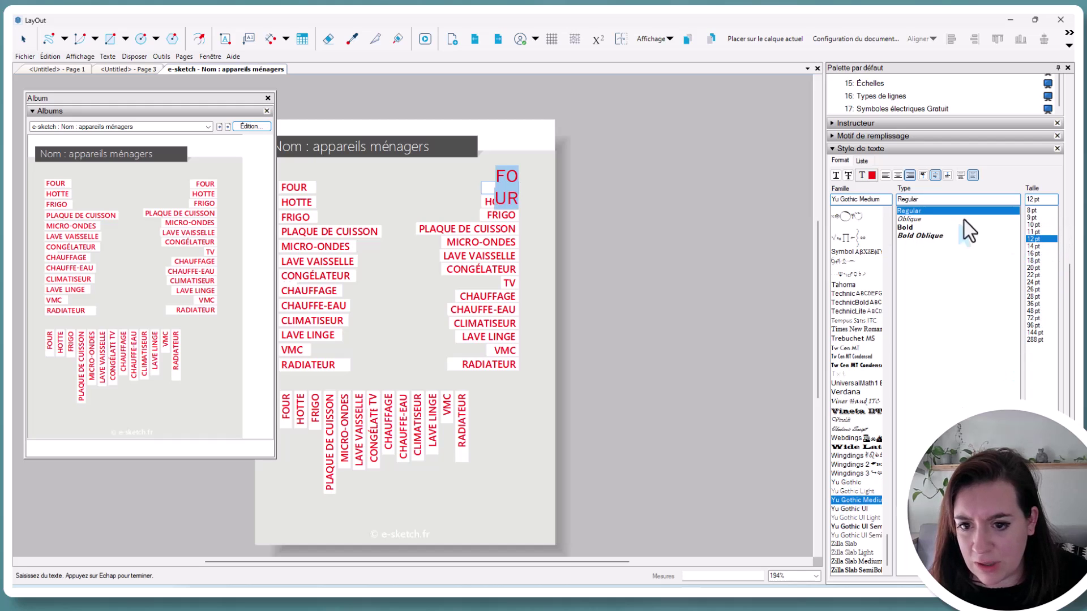
click(1038, 225)
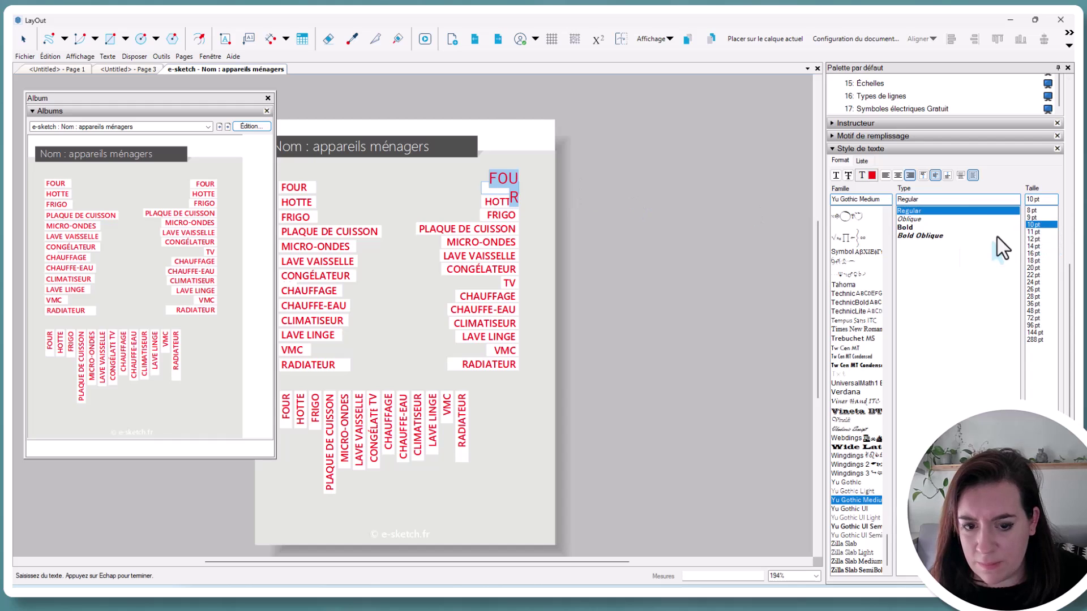
click(1037, 210)
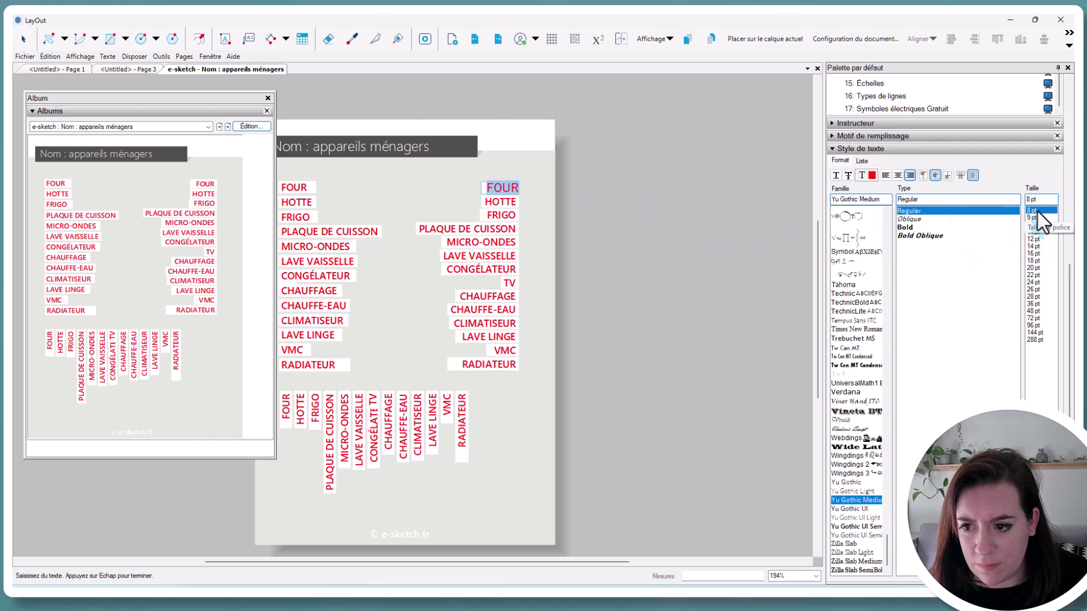
click(872, 176)
click(909, 221)
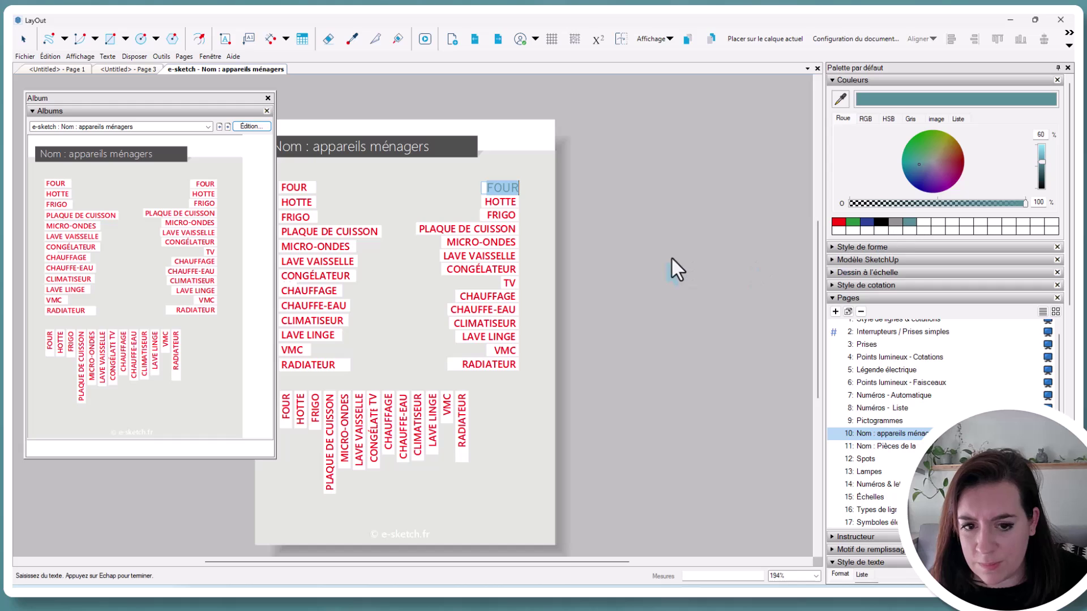
key(Escape)
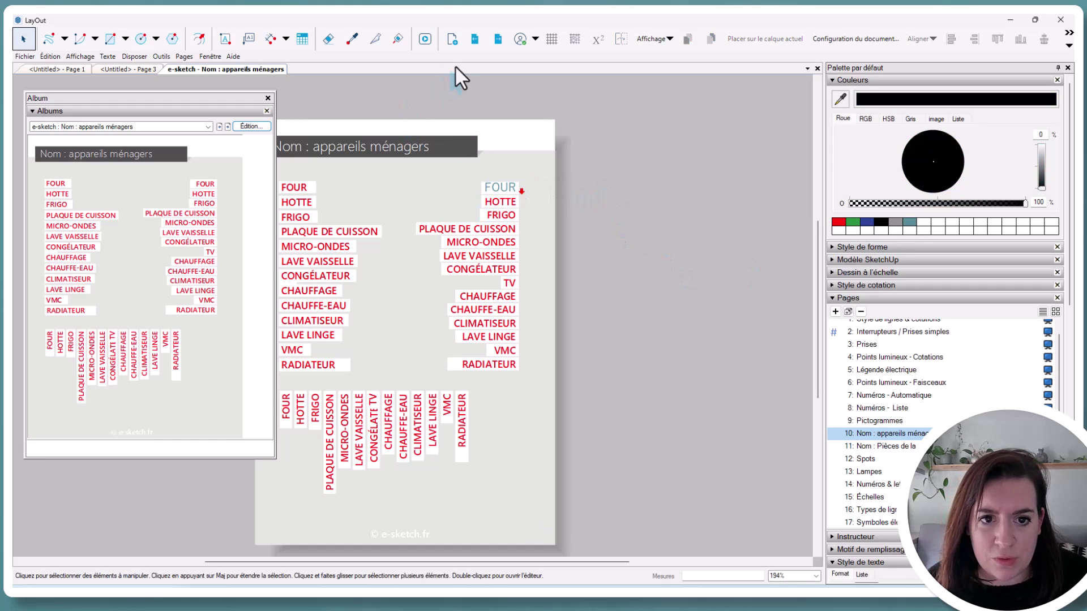
- Copy the teal FOUR label's style to the right-aligned FRIGO label and widen its text box to fit on one line
click(350, 39)
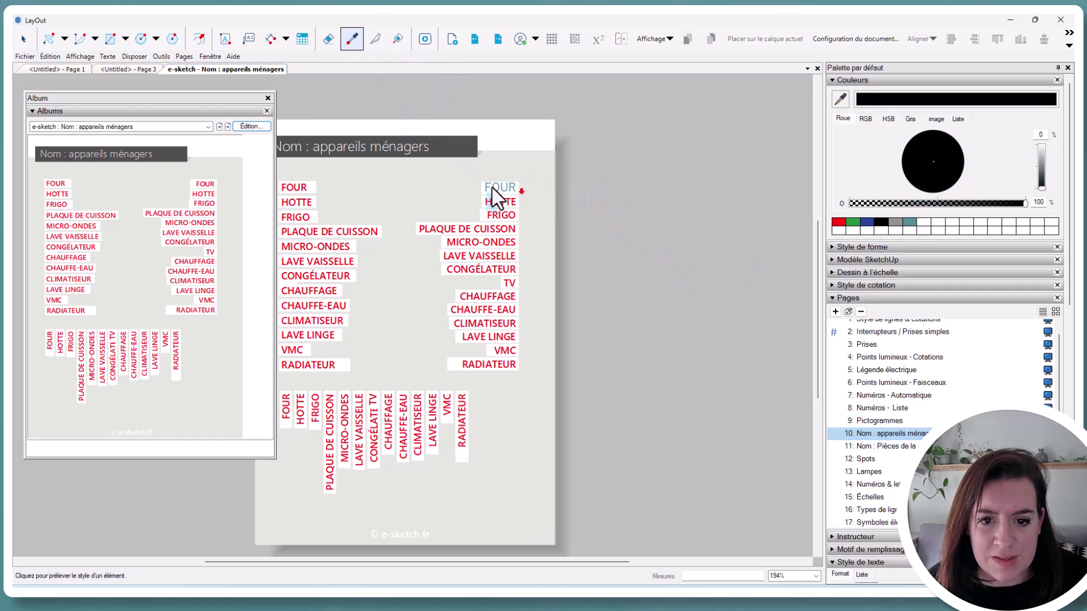
click(495, 199)
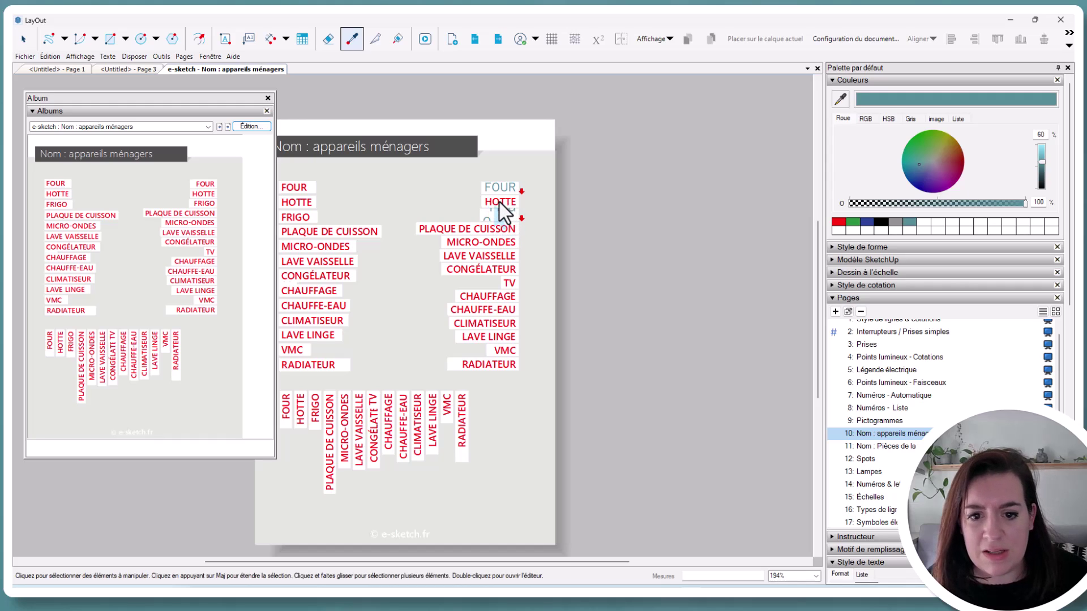
key(space)
click(502, 214)
drag(479, 214, 427, 214)
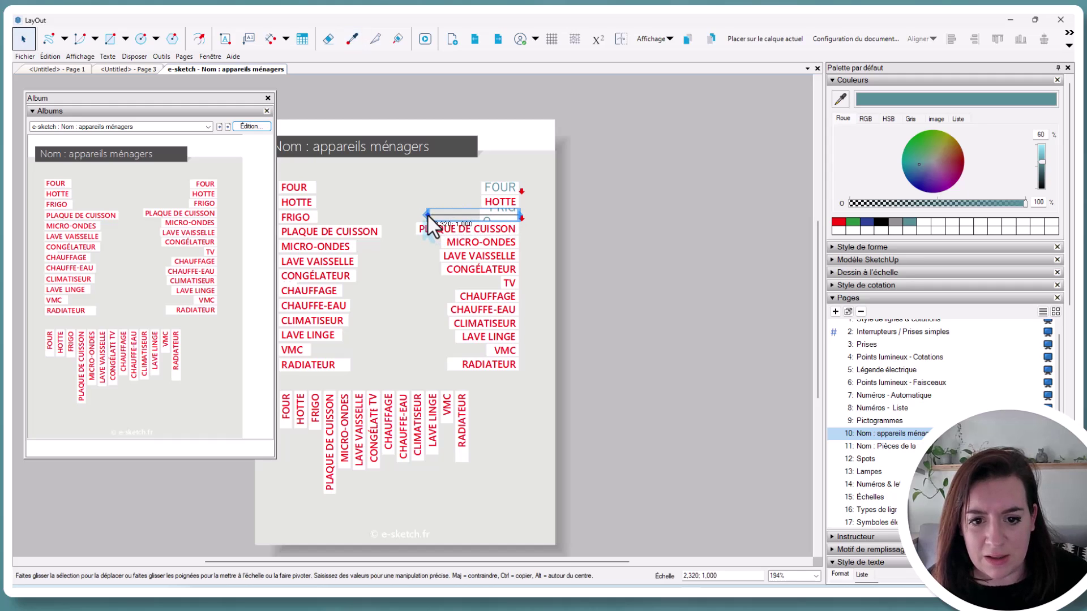
click(590, 219)
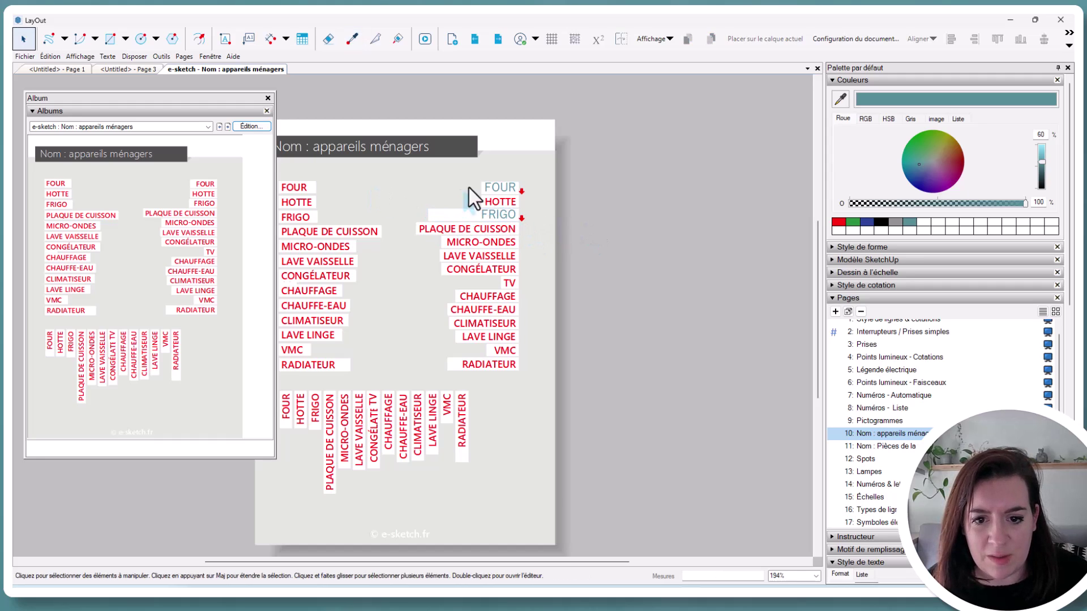
- Copy the FOUR style to the right-aligned PLAQUE DE CUISSON label, widen its text box to fit, and return to the plan's Page 3
click(352, 38)
click(499, 195)
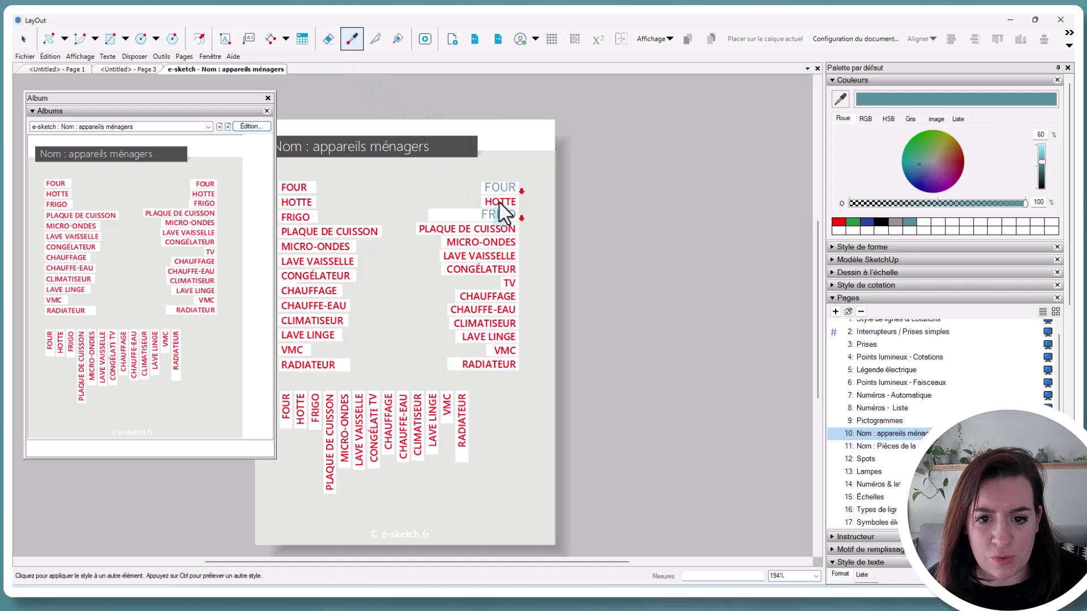
key(space)
click(508, 230)
key(space)
click(432, 232)
drag(416, 227, 380, 230)
click(649, 245)
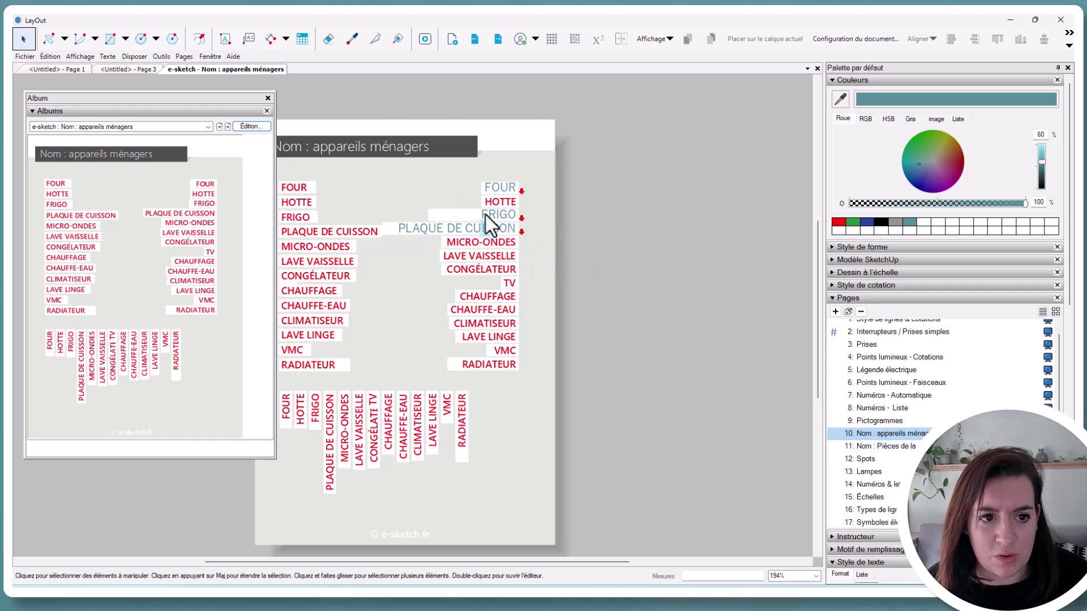
click(130, 68)
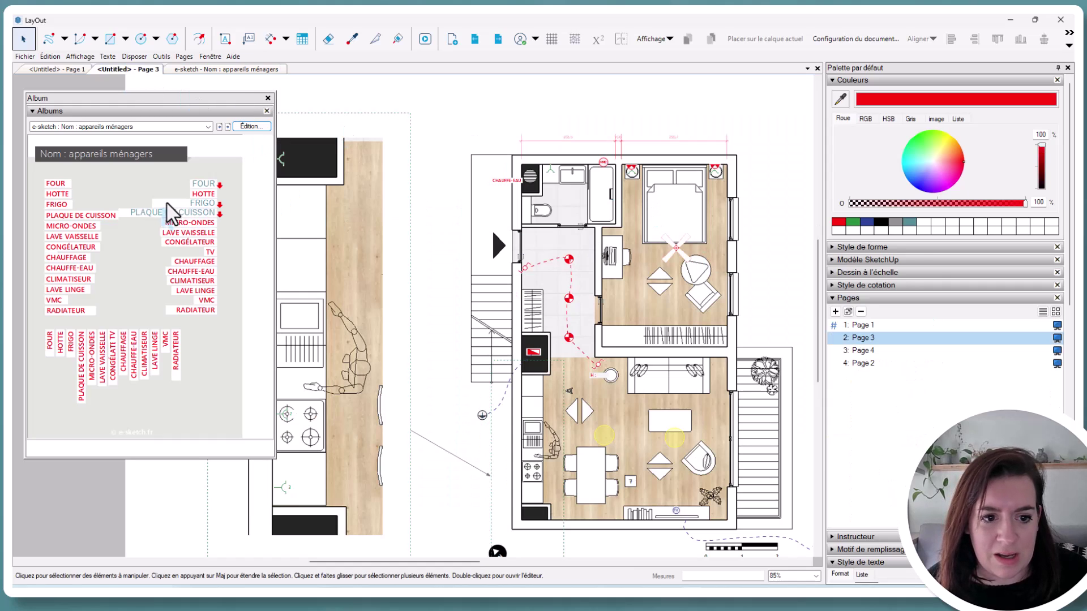
- Place the teal FRIGO label with its red arrow outside the bedroom's outer wall on Page 3
drag(200, 207, 776, 177)
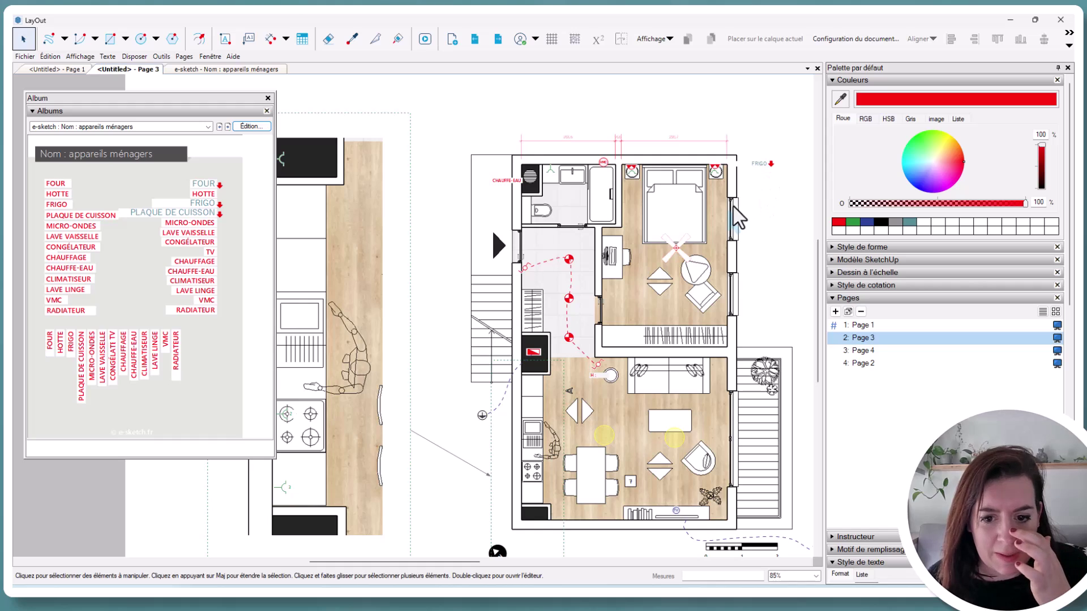
scroll(736, 218, down, 2)
middle_drag(714, 247, 692, 227)
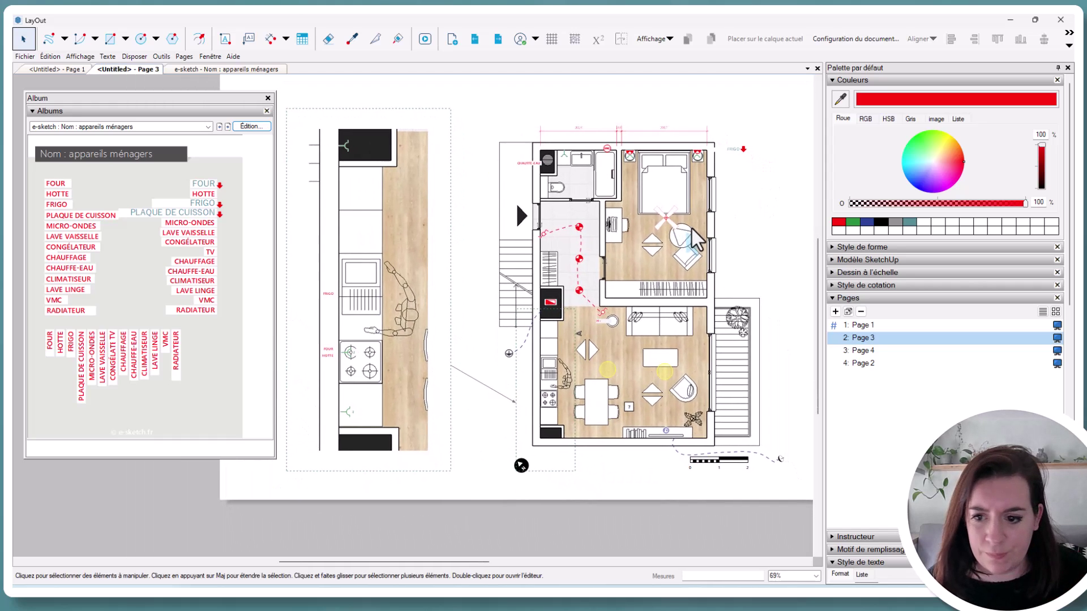
- Switch to Page 4 and delete the 17.13 m² area label with its leader in the bedroom
click(861, 325)
click(867, 355)
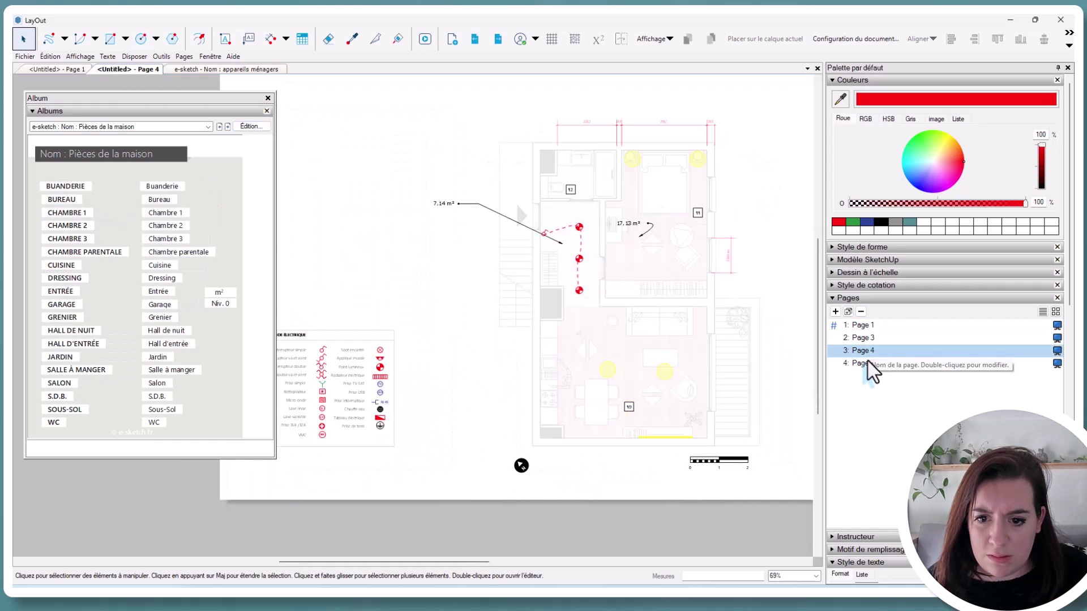
click(628, 230)
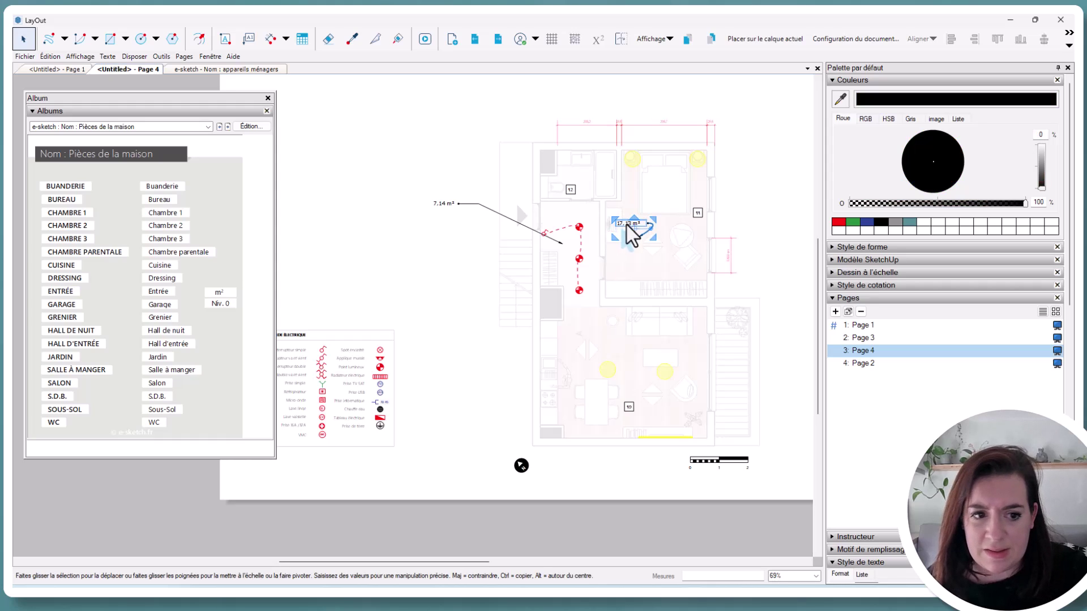
key(Delete)
- Place the uppercase room names CHAMBRE 1 in the bedroom, ENTRÉE in the hall and S.D.B. in the bathroom
scroll(496, 265, up, 3)
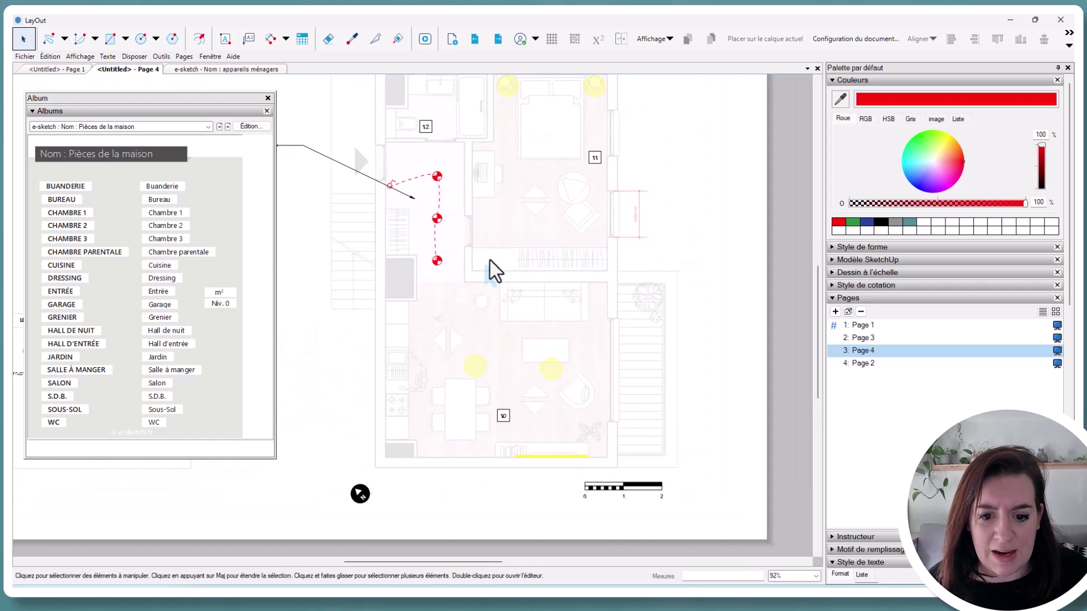
middle_drag(496, 265, 461, 340)
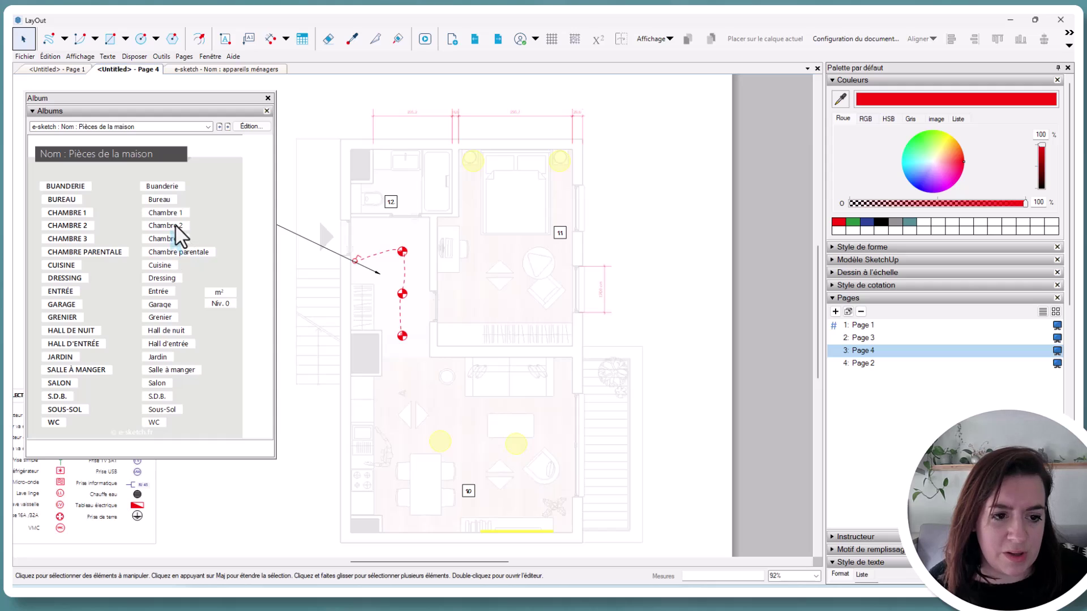
drag(83, 214, 524, 245)
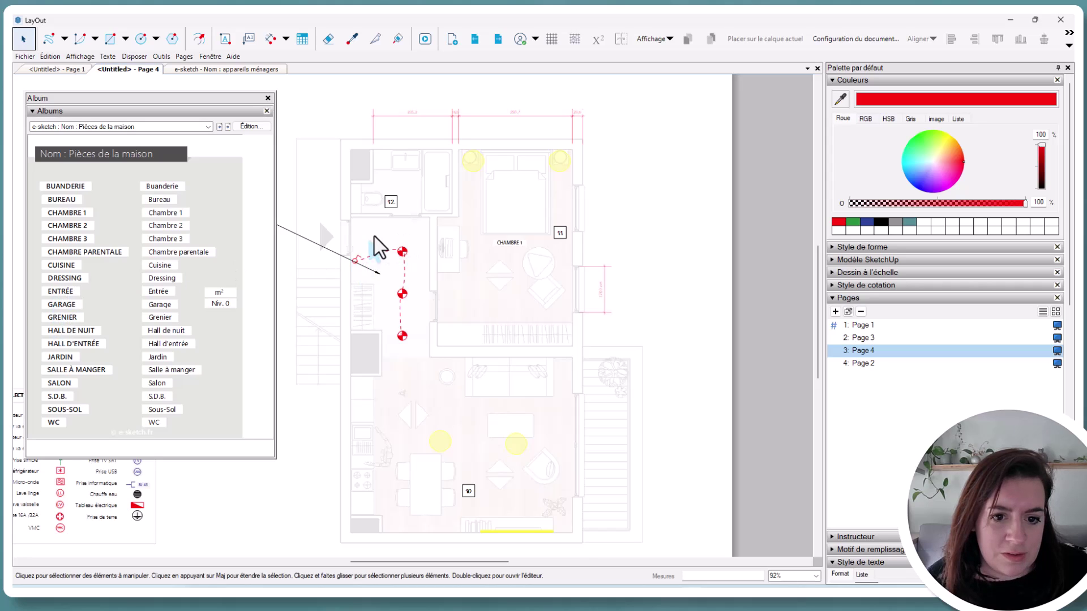
drag(61, 291, 388, 237)
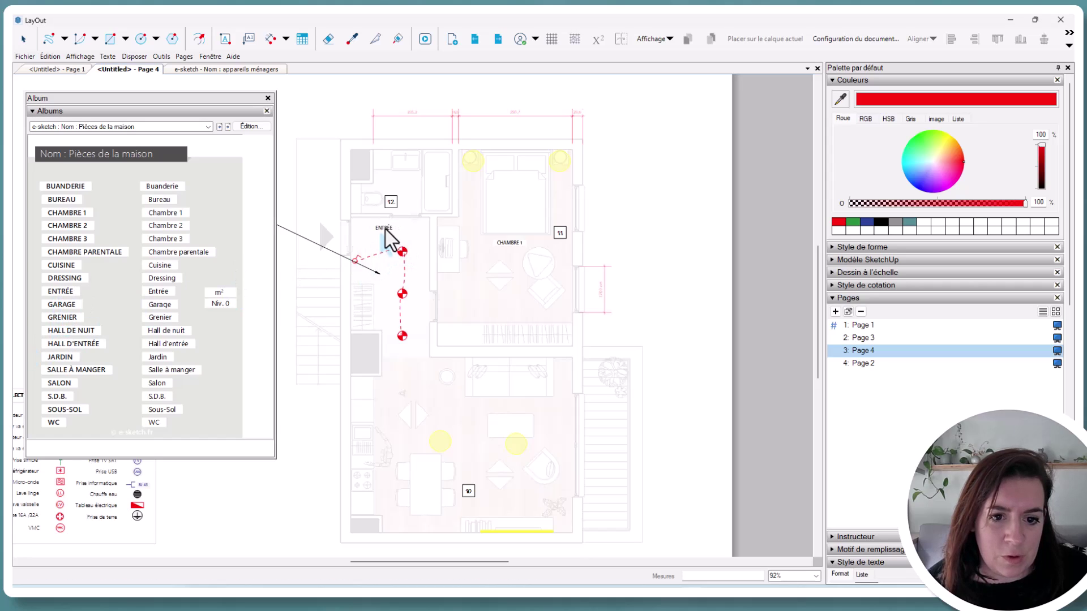
drag(58, 397, 404, 175)
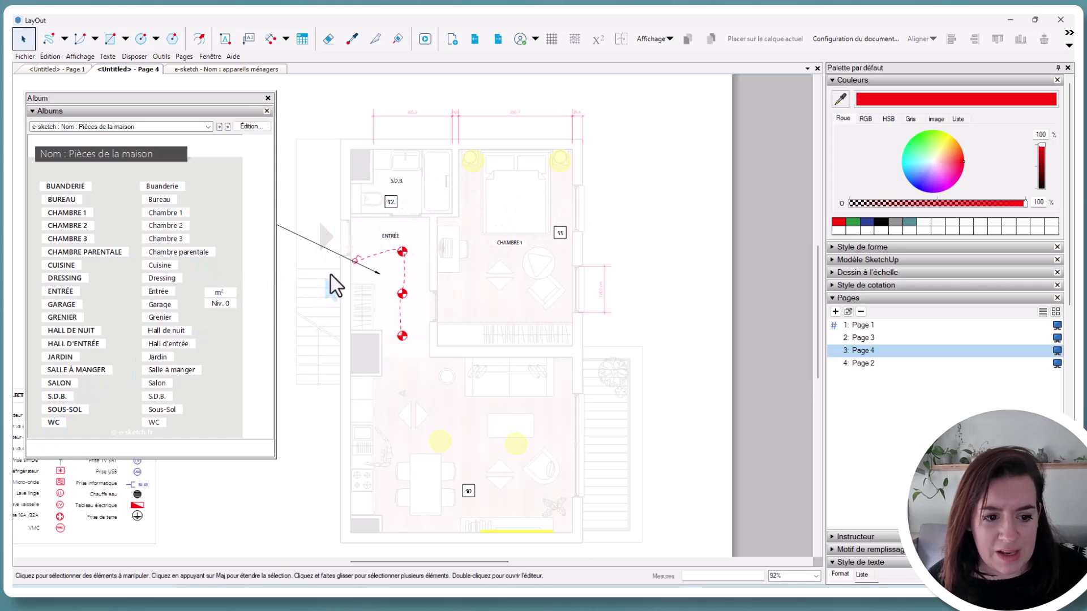
- Add the m² and Niv. 0 labels under CHAMBRE 1 and a Niv. 0 label under ENTRÉE
drag(219, 293, 504, 268)
scroll(505, 267, up, 3)
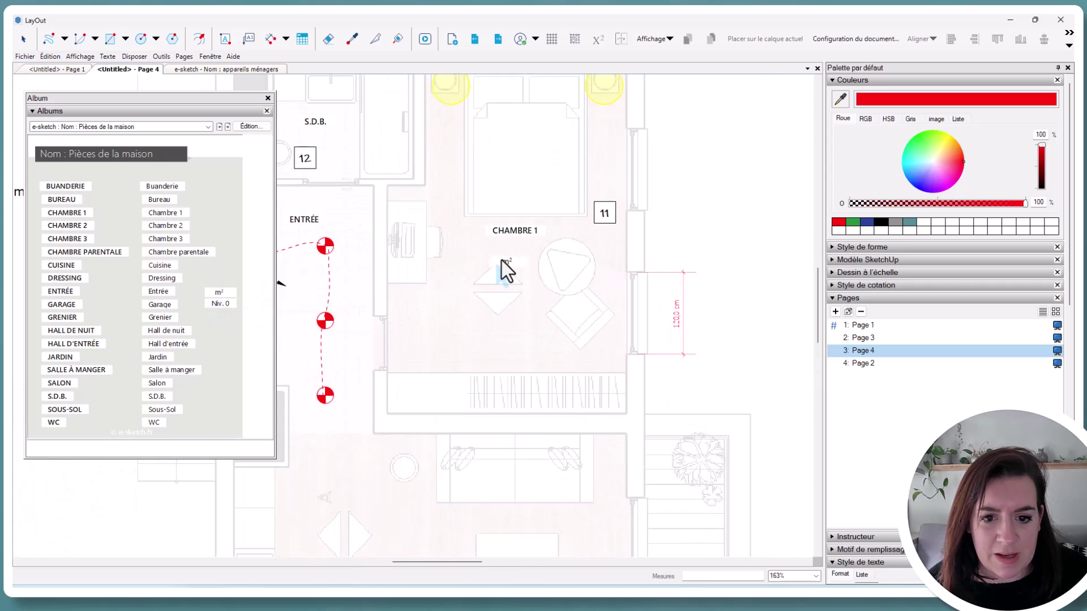
drag(222, 308, 522, 260)
click(518, 257)
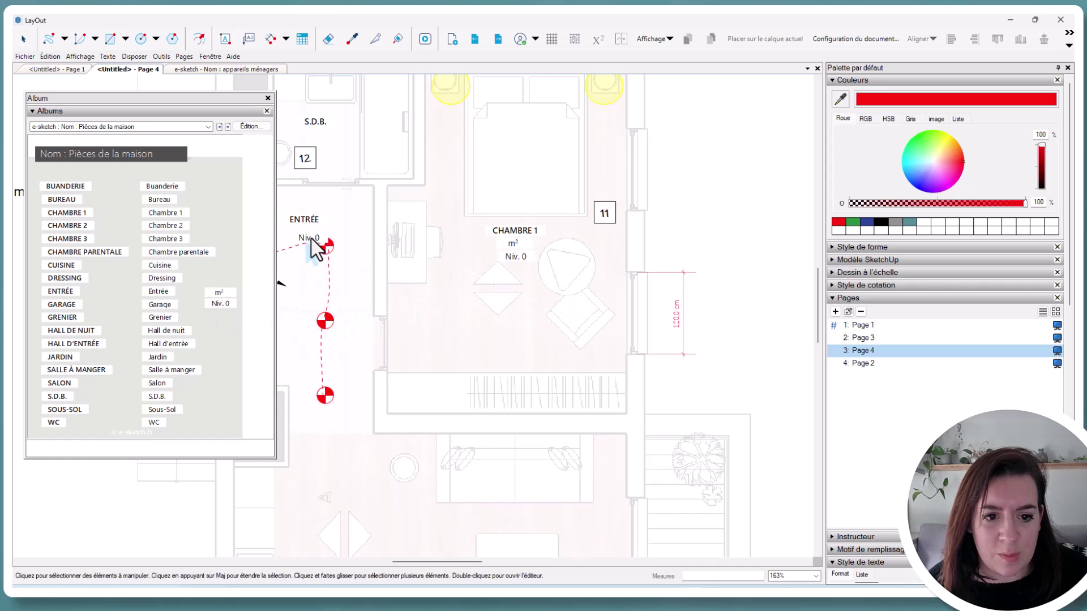
click(304, 231)
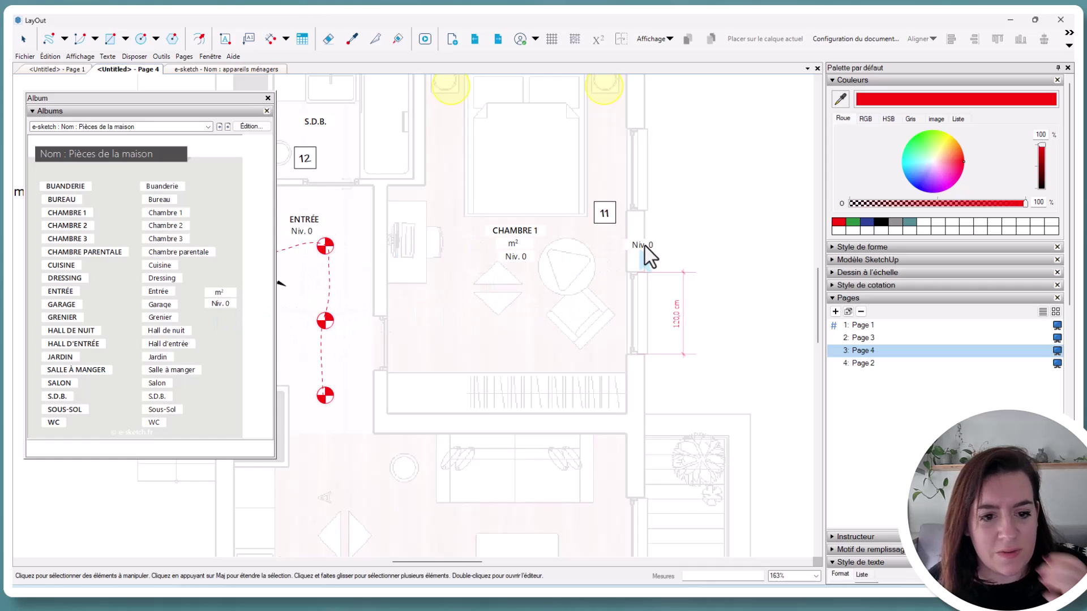
key(space)
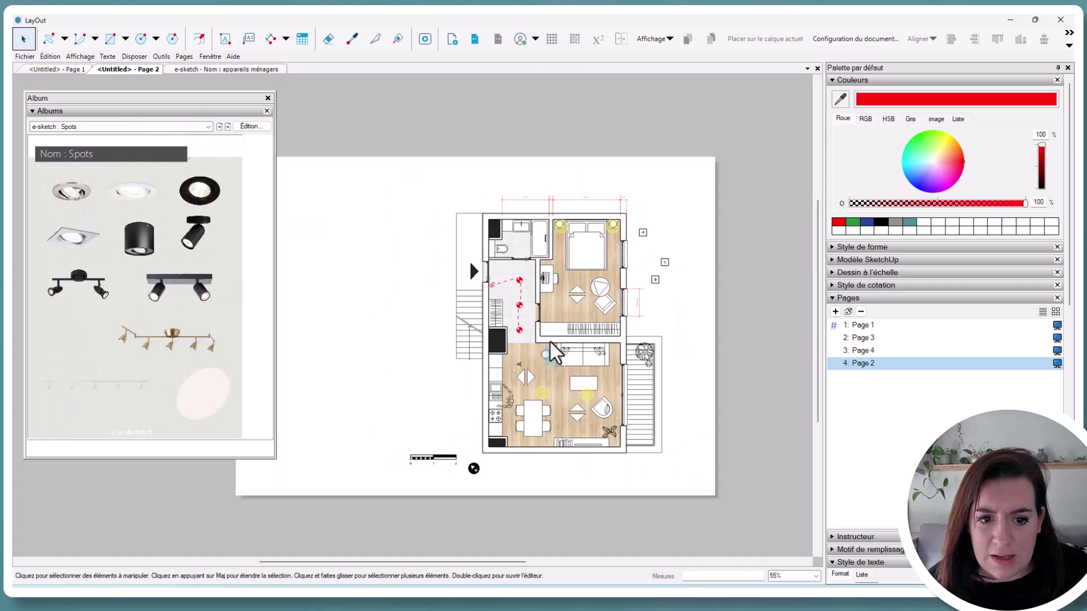
- Place the pale pink oval from the Spots album in Page 2's empty area beside the plan and enlarge it
middle_drag(315, 364, 353, 329)
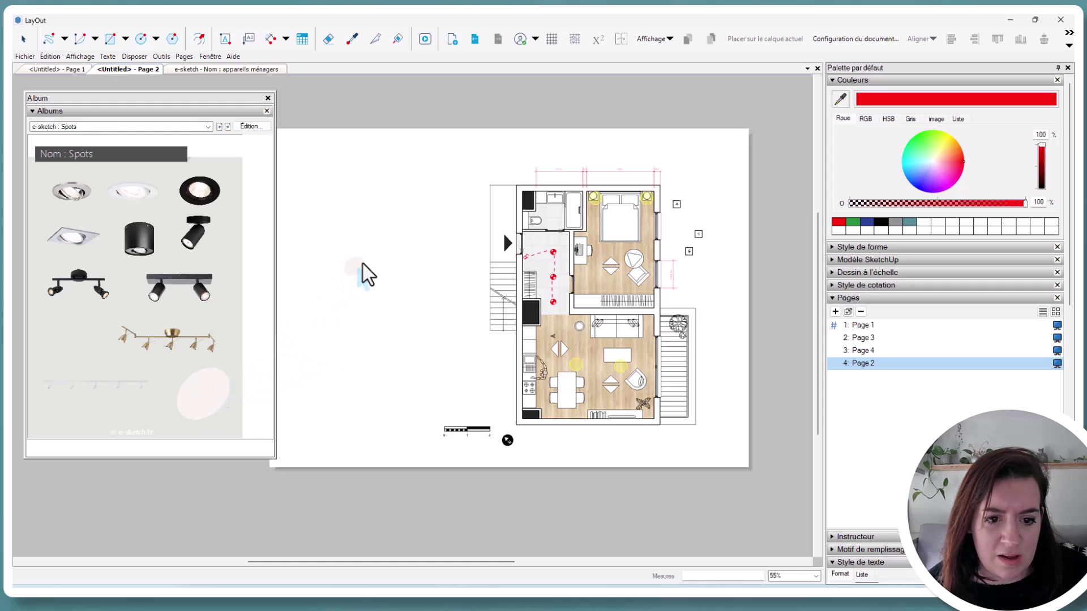
drag(346, 261, 436, 165)
drag(414, 205, 389, 263)
click(478, 308)
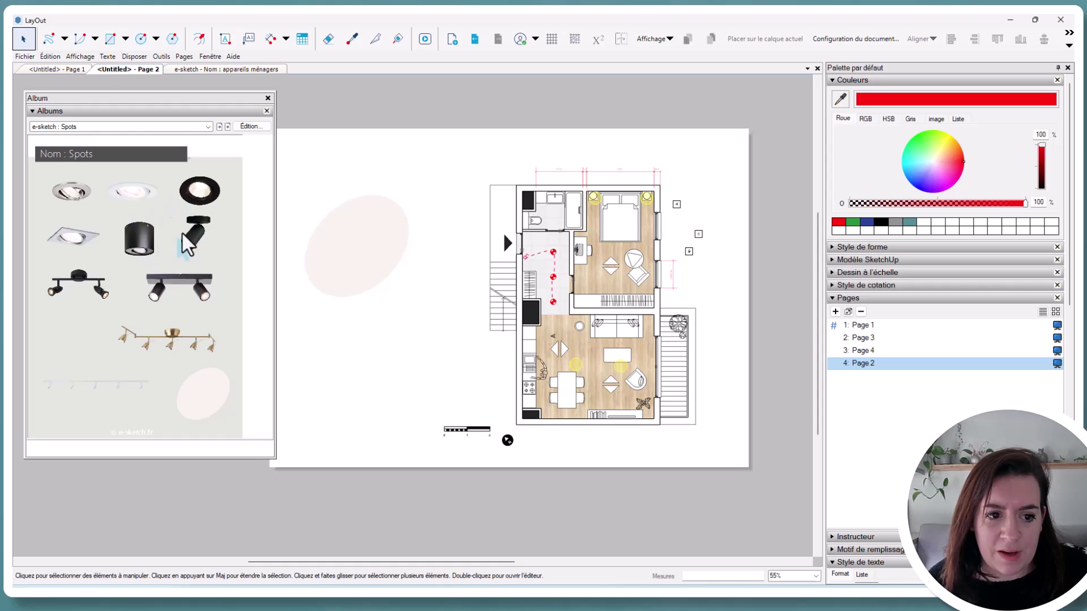
- Place the metallic recessed spot, the black cylinder spot and the black two-spot bar on the pink oval
click(69, 191)
click(322, 228)
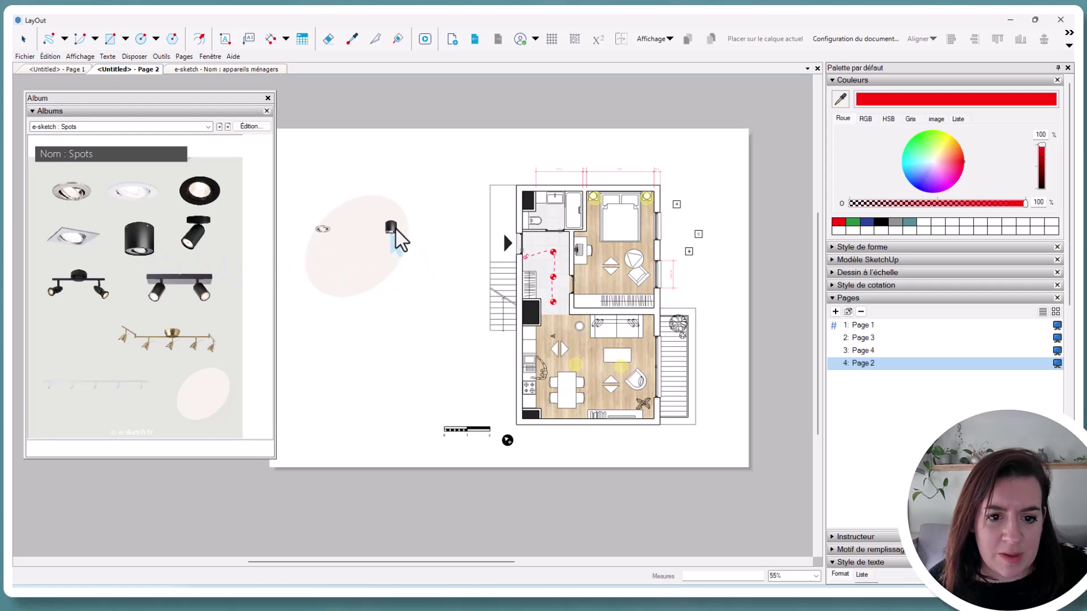
click(396, 234)
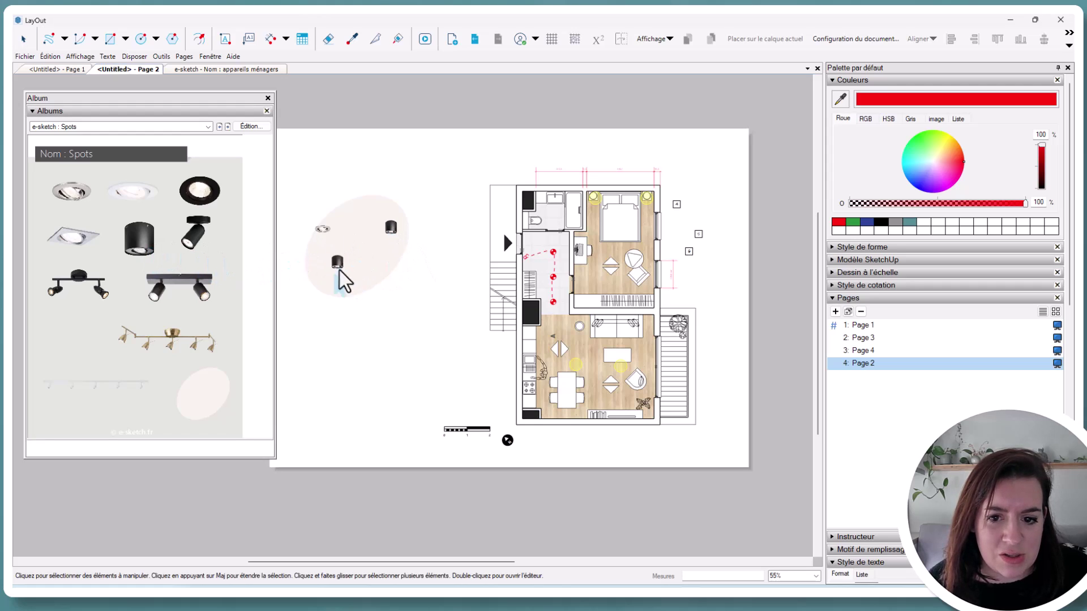
click(180, 294)
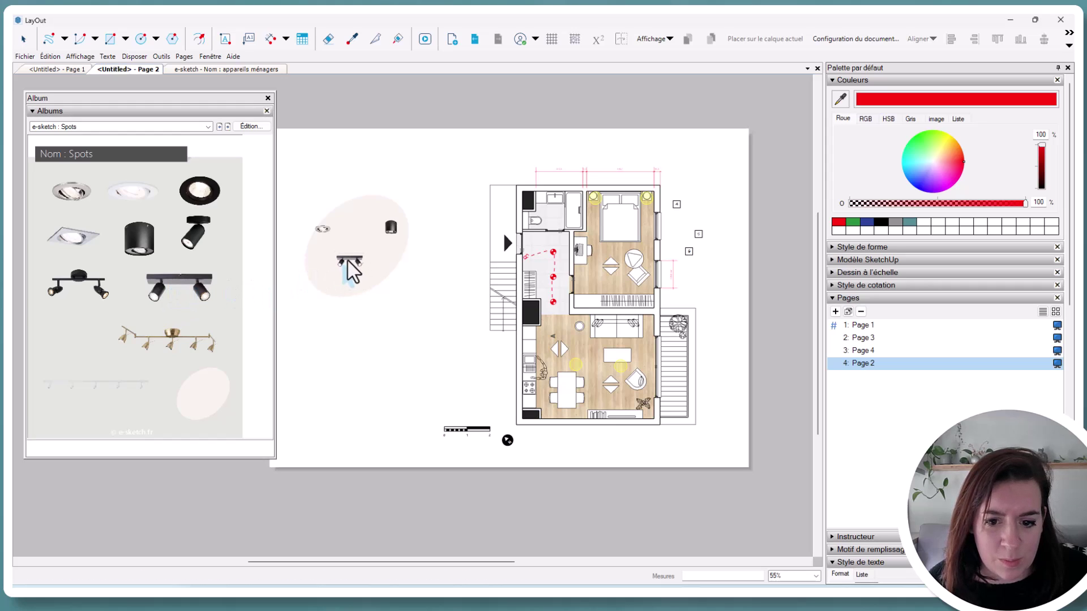
click(349, 263)
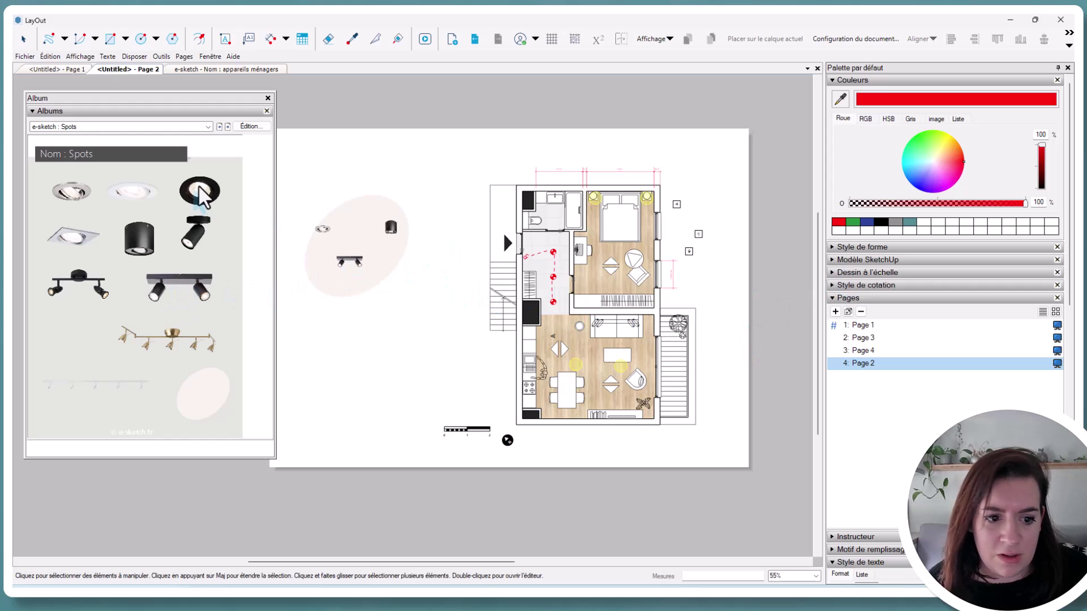
- Place the arc floor lamp from the Lampes album below the pink oval and enlarge it to meet the oval's edge
click(227, 127)
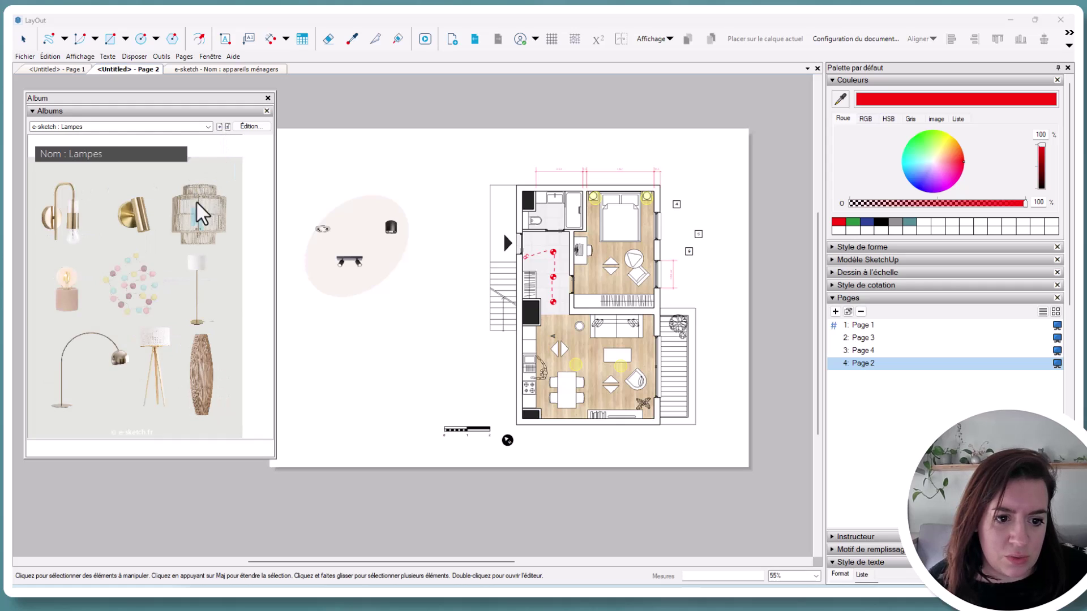
click(116, 363)
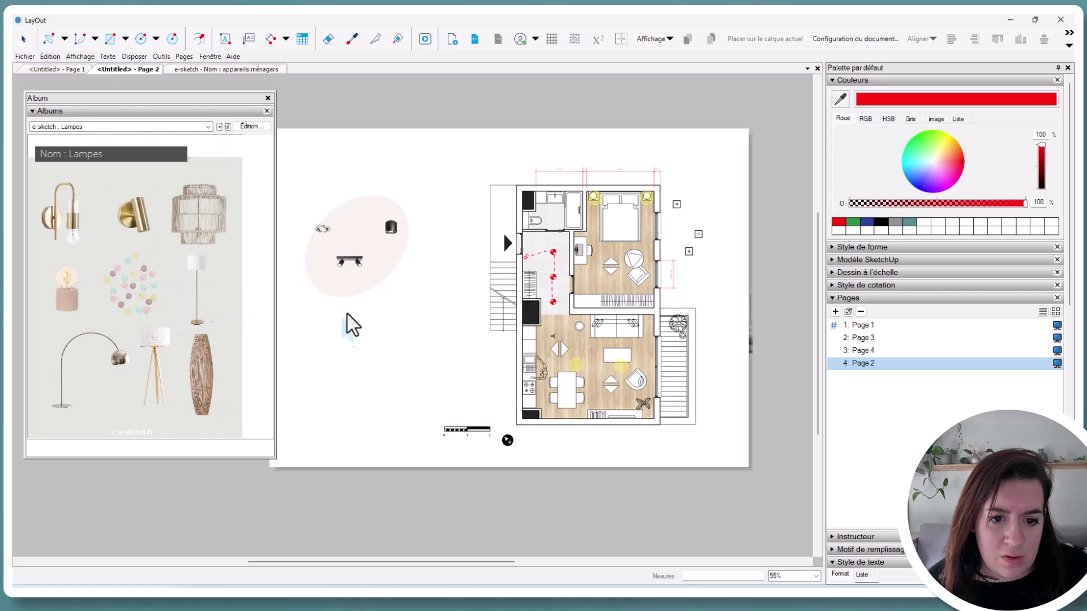
click(334, 335)
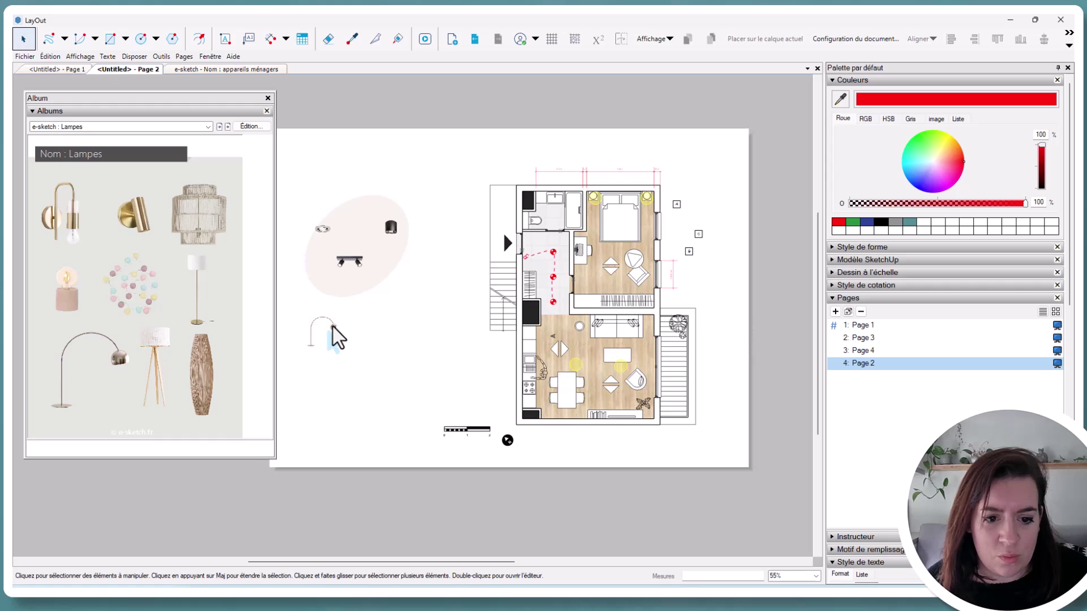
drag(343, 315, 381, 277)
click(442, 306)
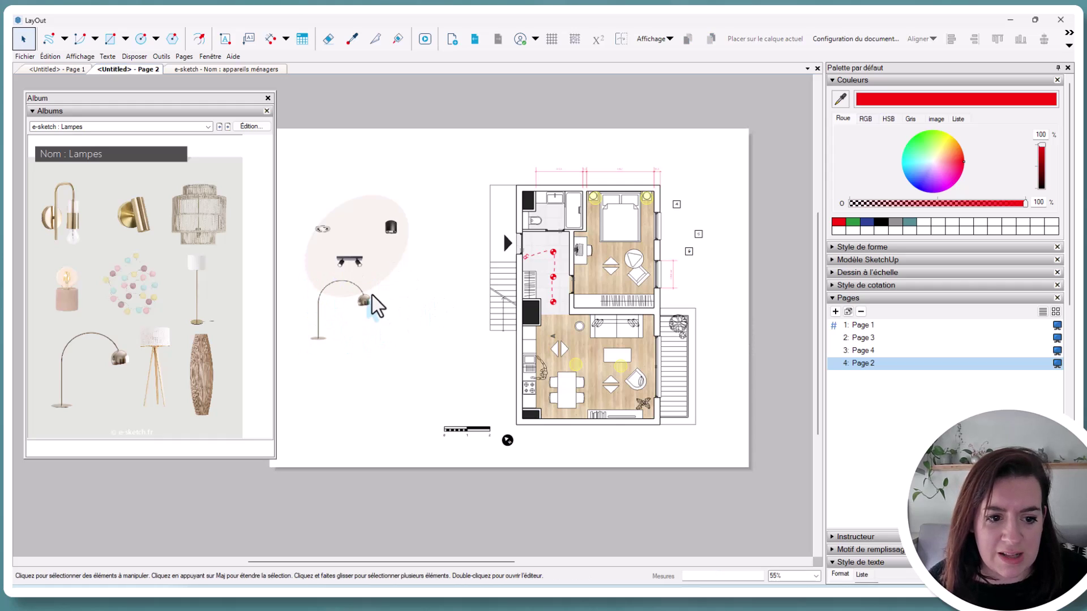
- Place black circled automatic numbers from Numéros - Automatique in the entrance, on the dining table, beside the sofa and in the bedroom
click(208, 127)
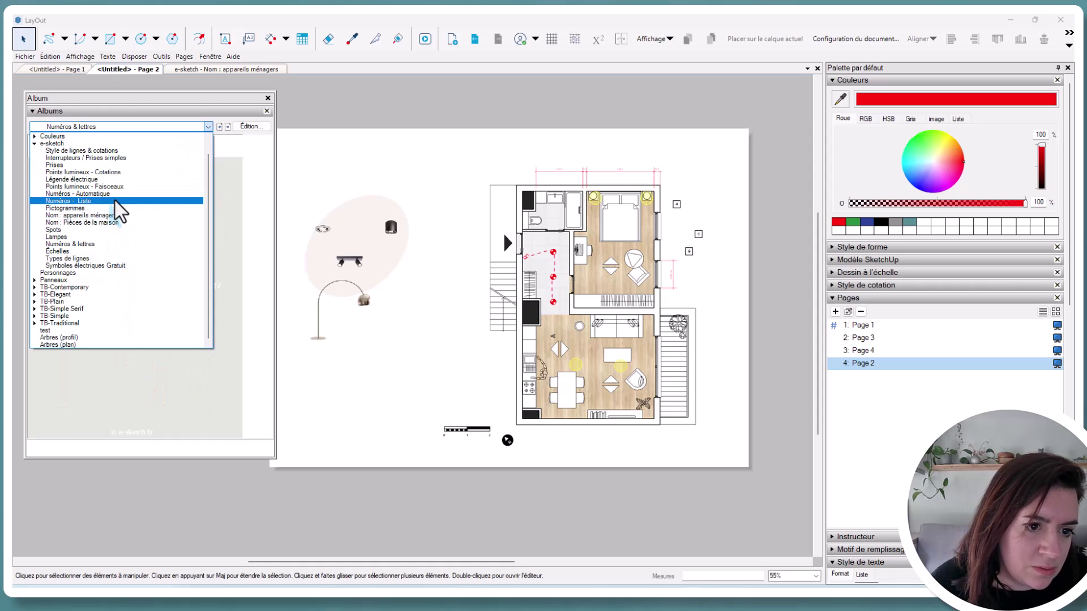
click(113, 194)
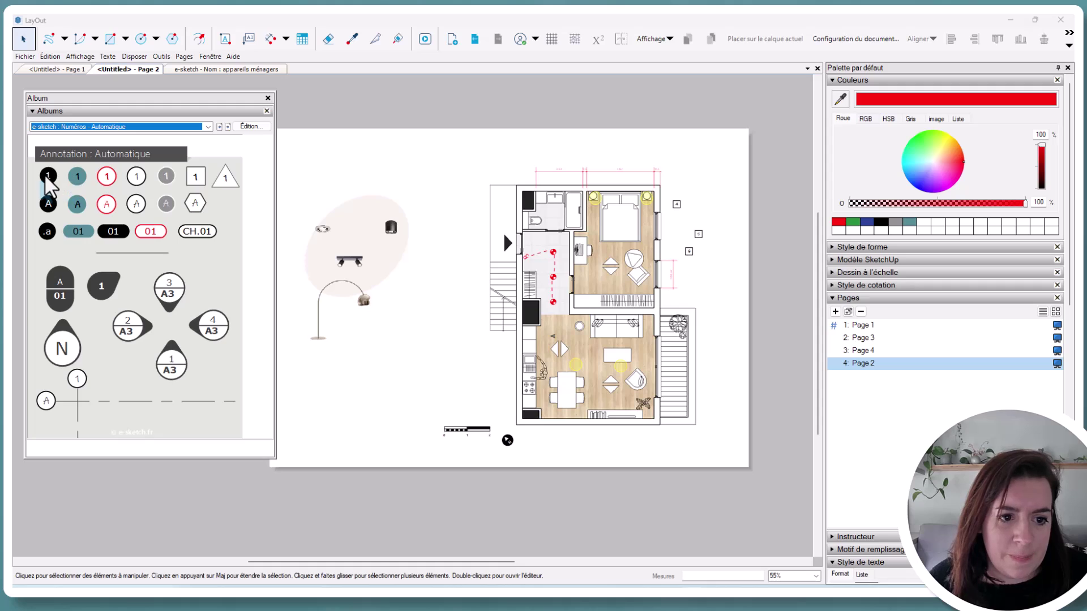
mouse_move(48, 177)
mouse_down()
mouse_move(463, 271)
mouse_move(473, 291)
mouse_move(519, 235)
mouse_move(548, 258)
mouse_up()
click(573, 380)
click(589, 327)
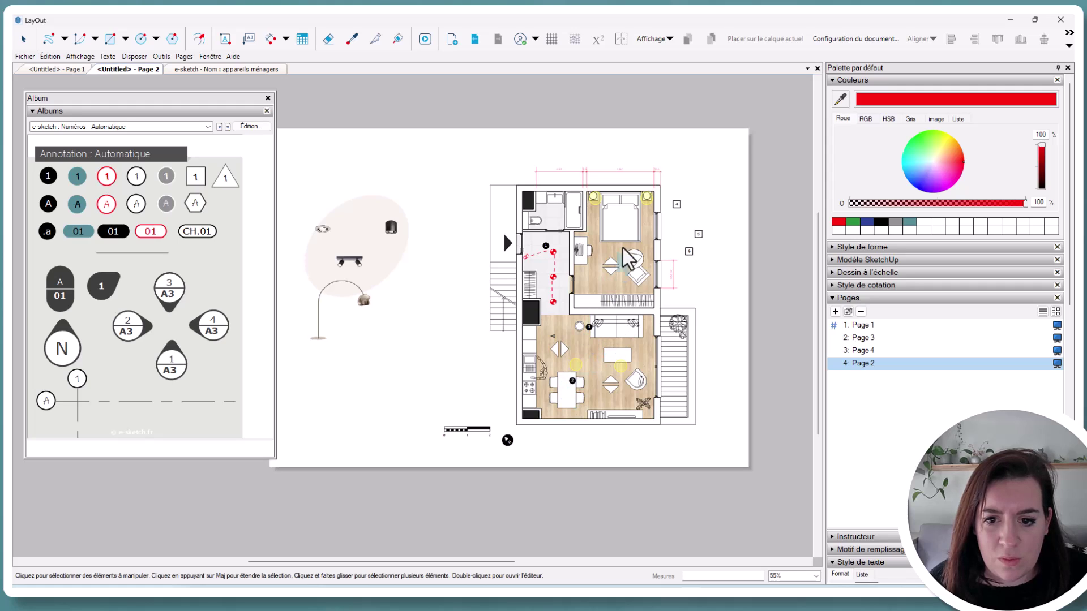
click(602, 203)
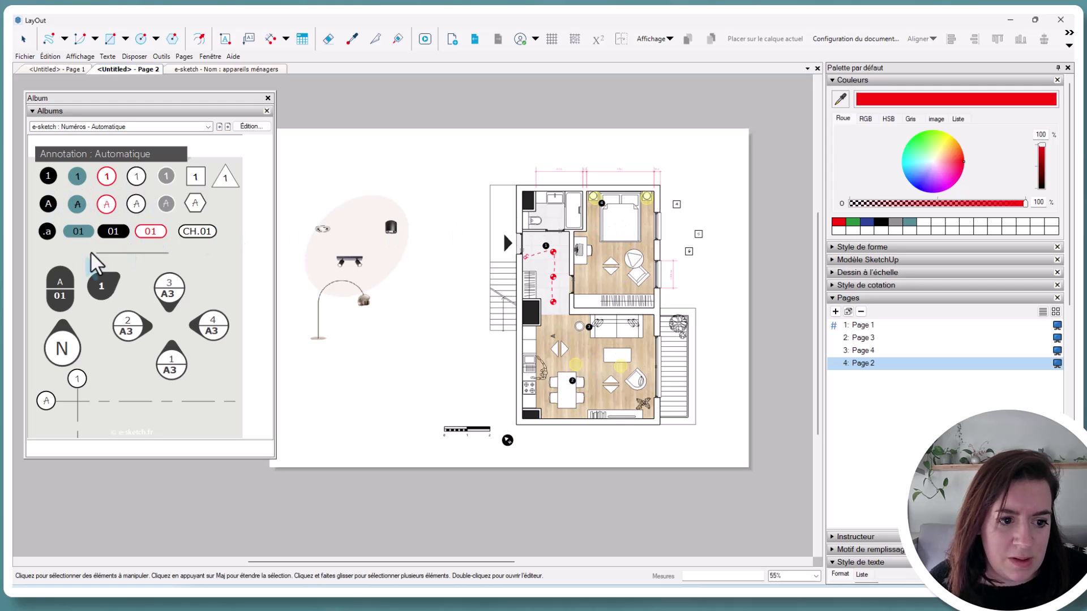
- Place white circled automatic numbers beside the recessed spot, the cylinder spot, the two-spot bar and the arc floor lamp
click(136, 180)
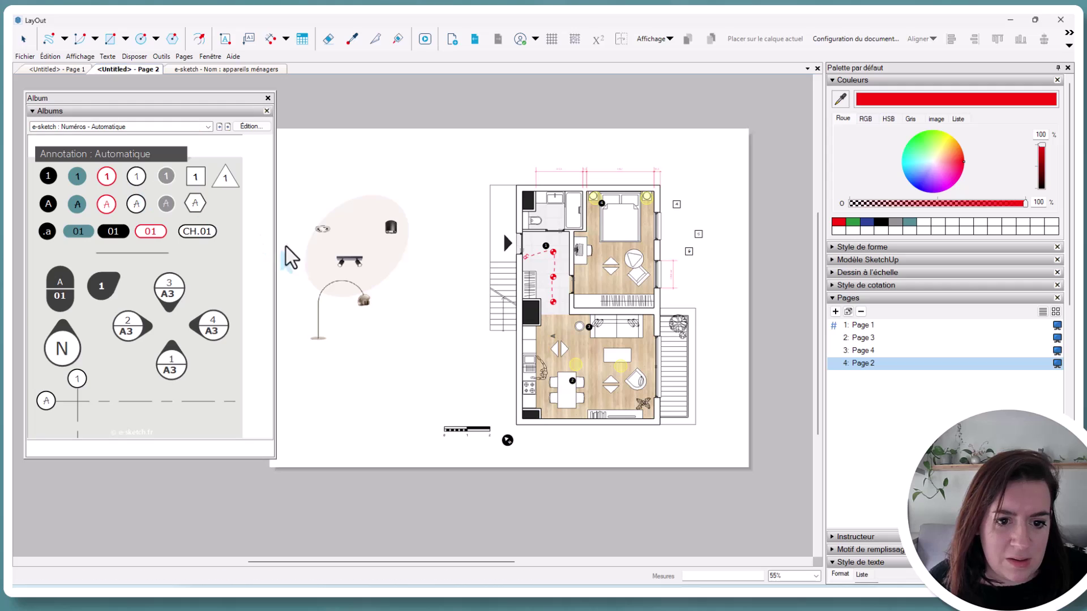
click(385, 239)
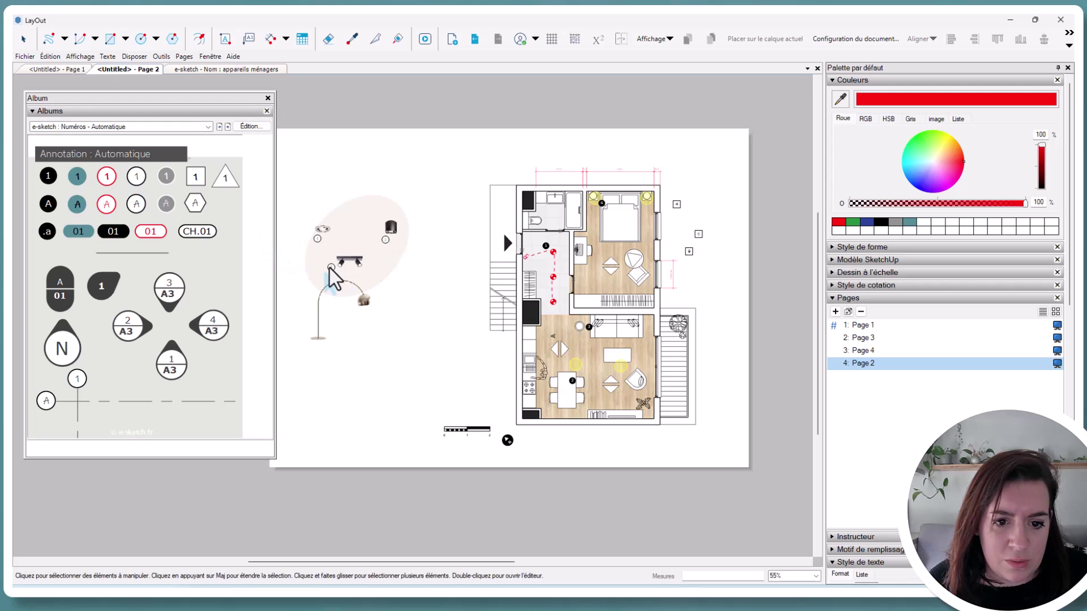
click(326, 330)
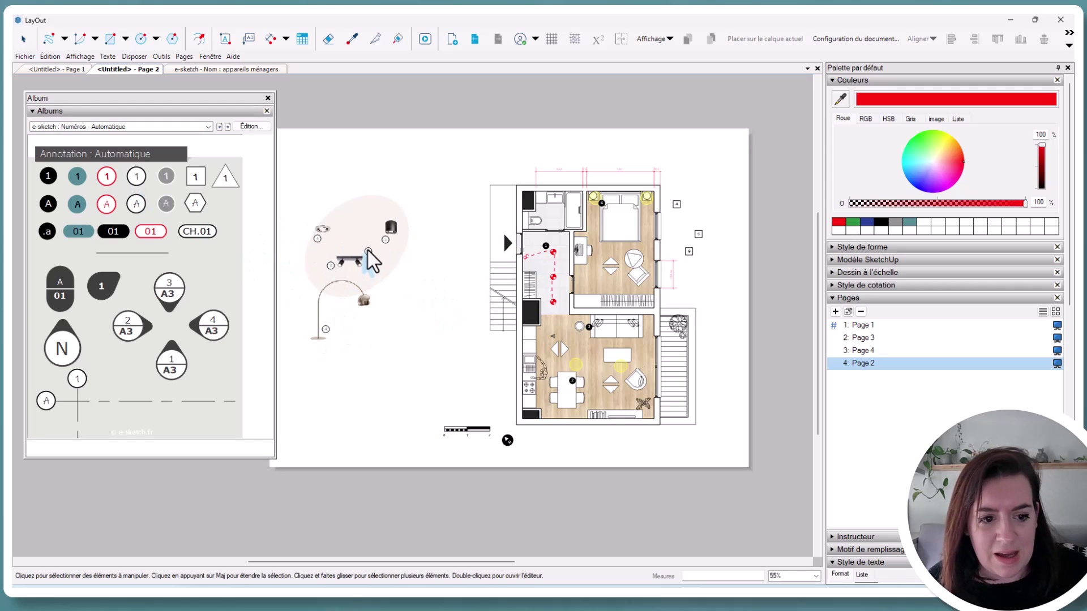
- Place the nine-item list from Numéros - Liste above the pink oval and open its group to select item 2's text
click(208, 127)
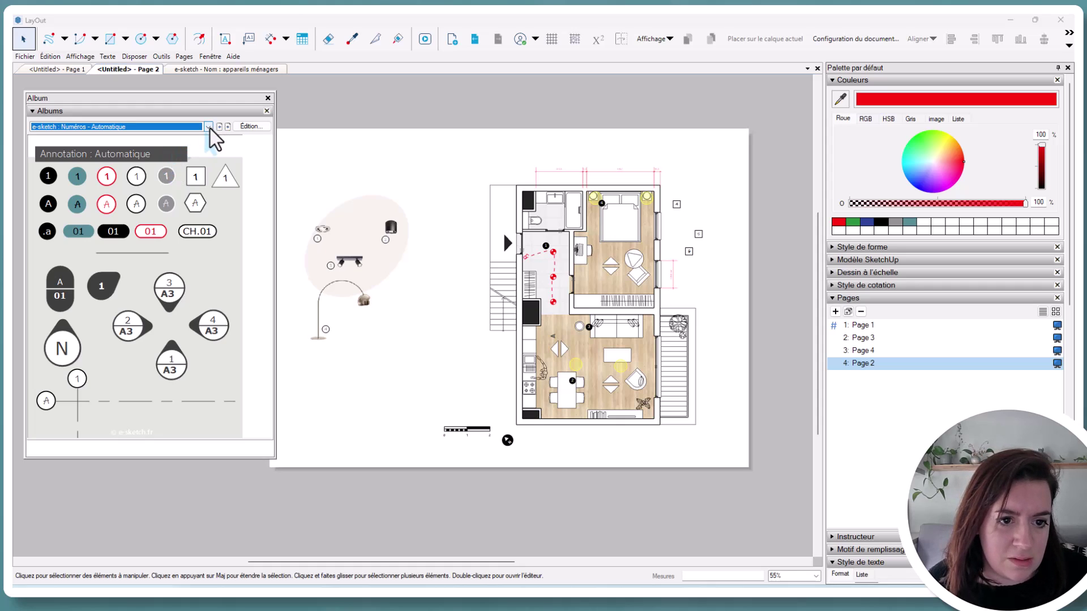
click(174, 202)
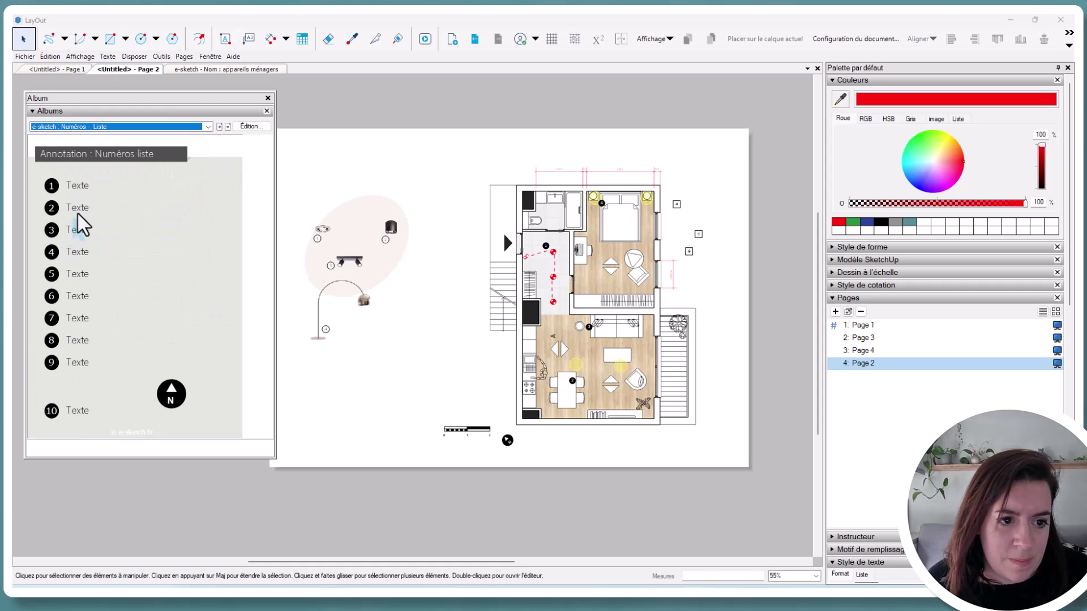
drag(85, 194, 301, 157)
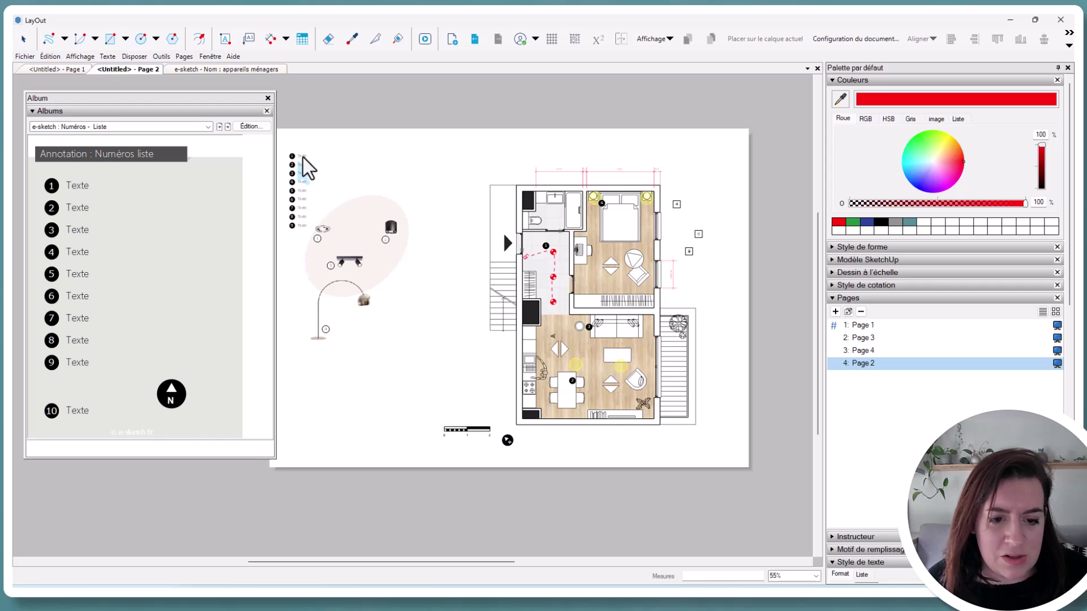
double_click(307, 168)
click(306, 165)
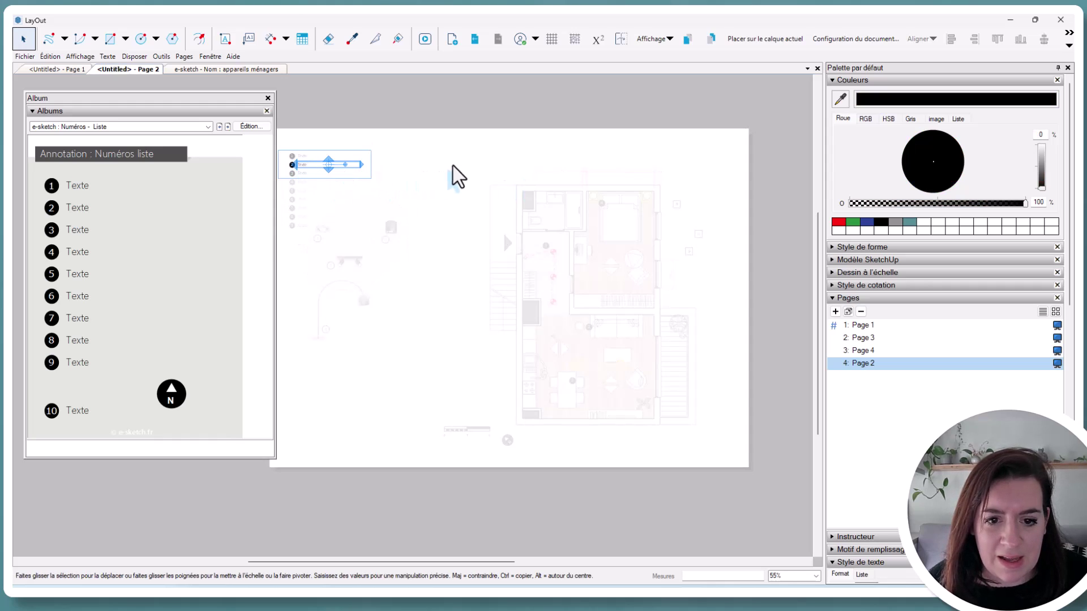
click(495, 119)
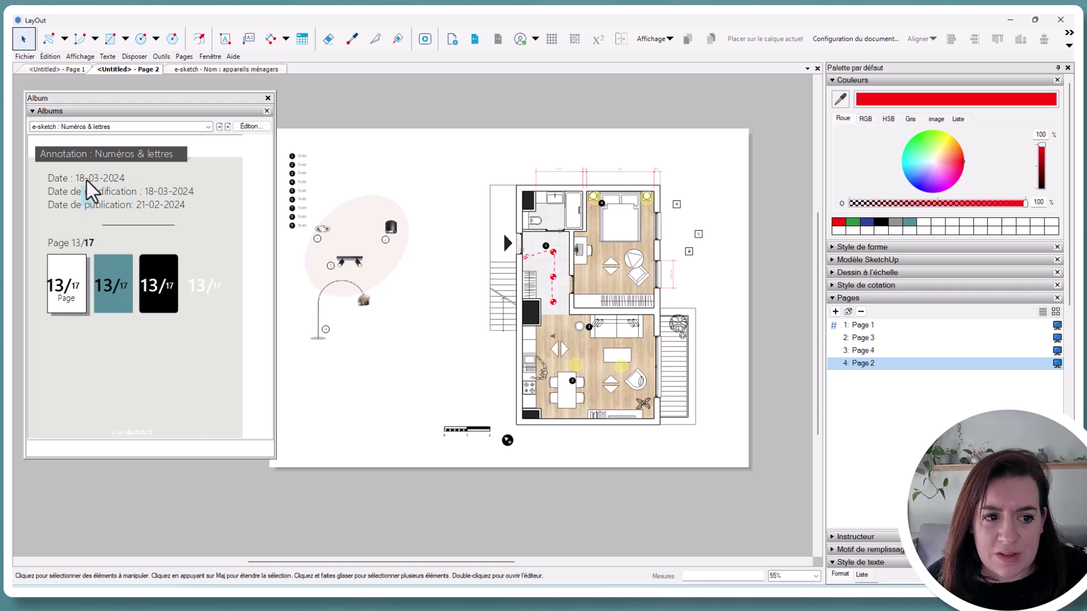
- Place the Date label from the Numéros & lettres album on Page 2, below the plan's lower-right corner
drag(108, 184, 702, 464)
scroll(700, 455, up, 1)
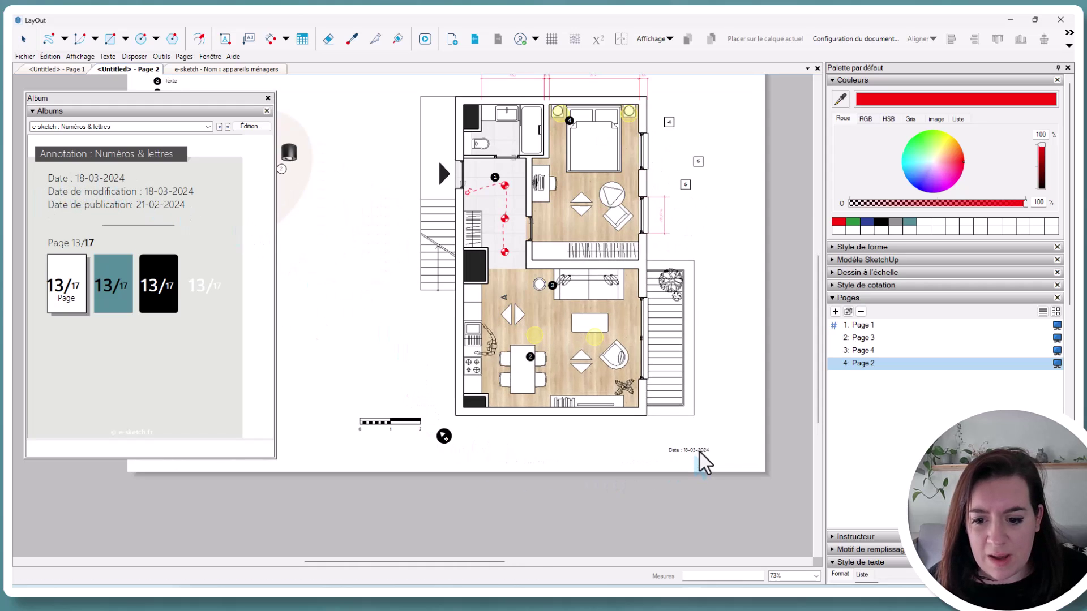
click(710, 445)
key(space)
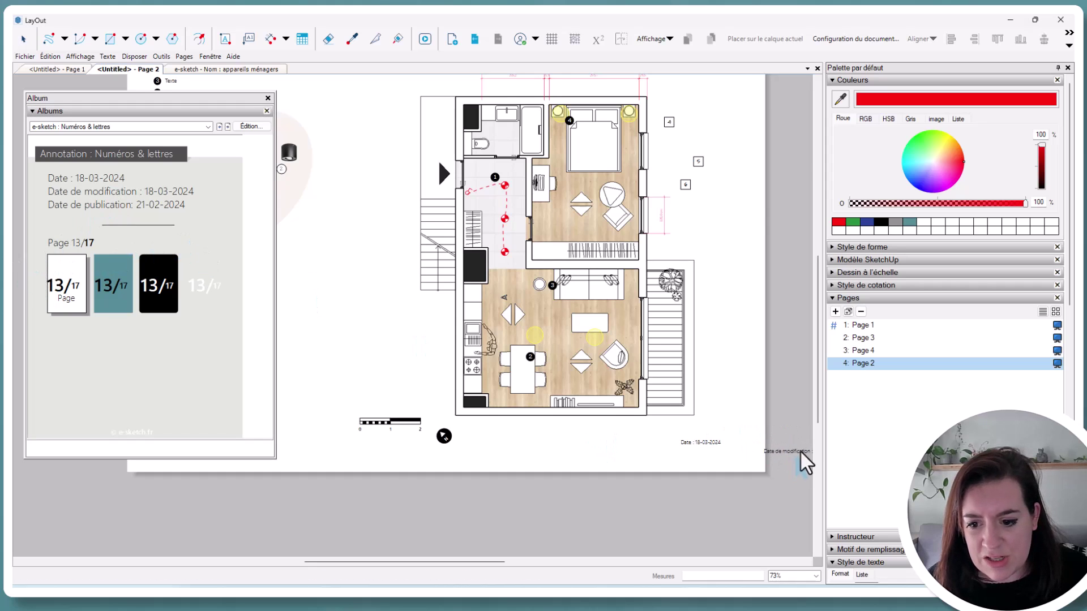
- Place the Date de modification and Date de publication labels one above the other, just outside the page's right edge
middle_drag(803, 460, 735, 454)
click(778, 441)
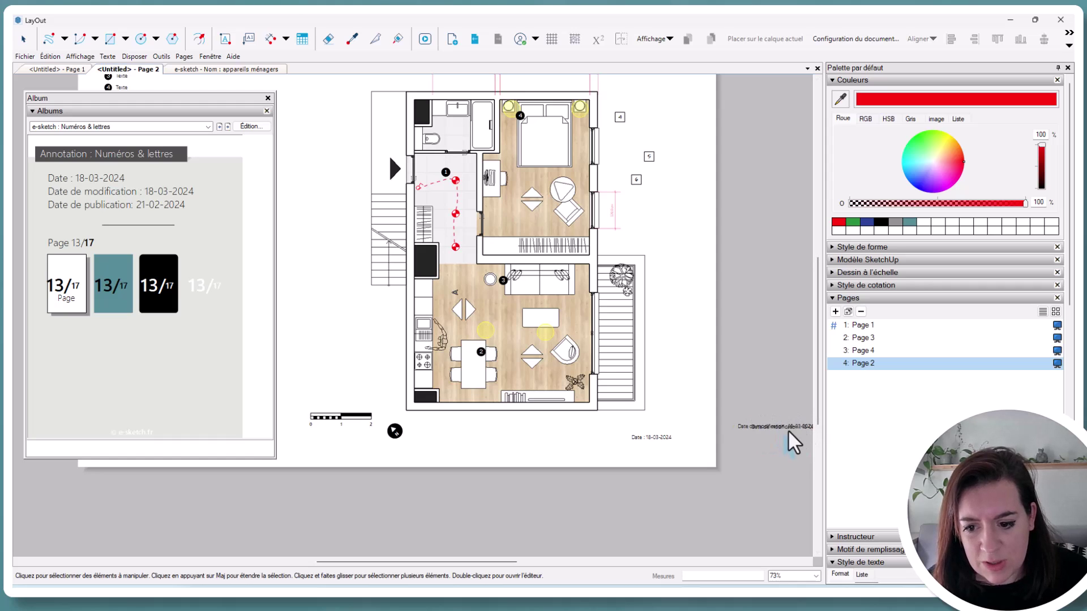
key(space)
click(136, 220)
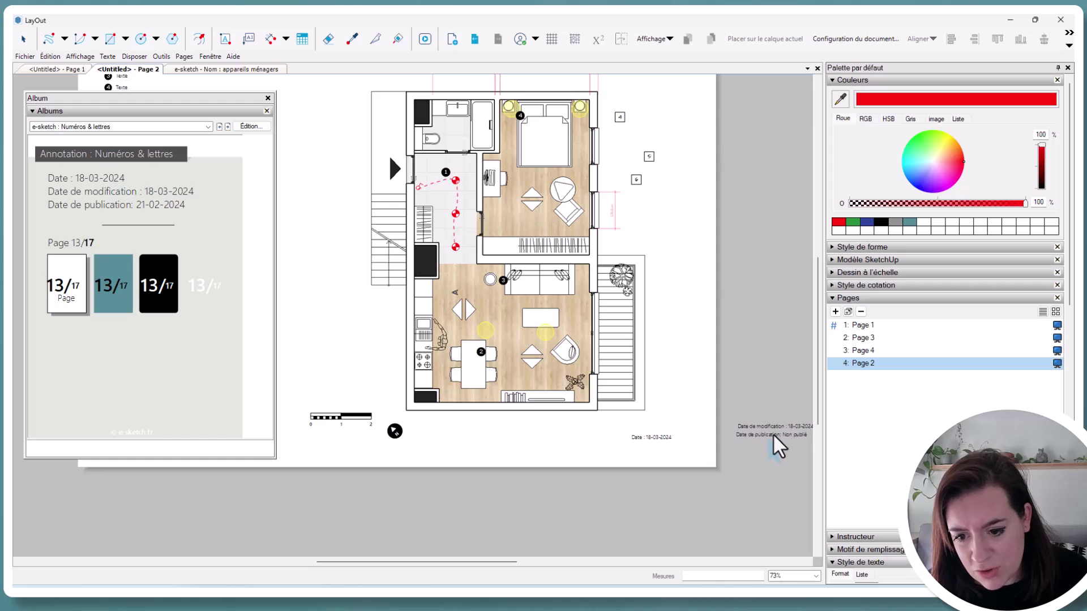
click(780, 447)
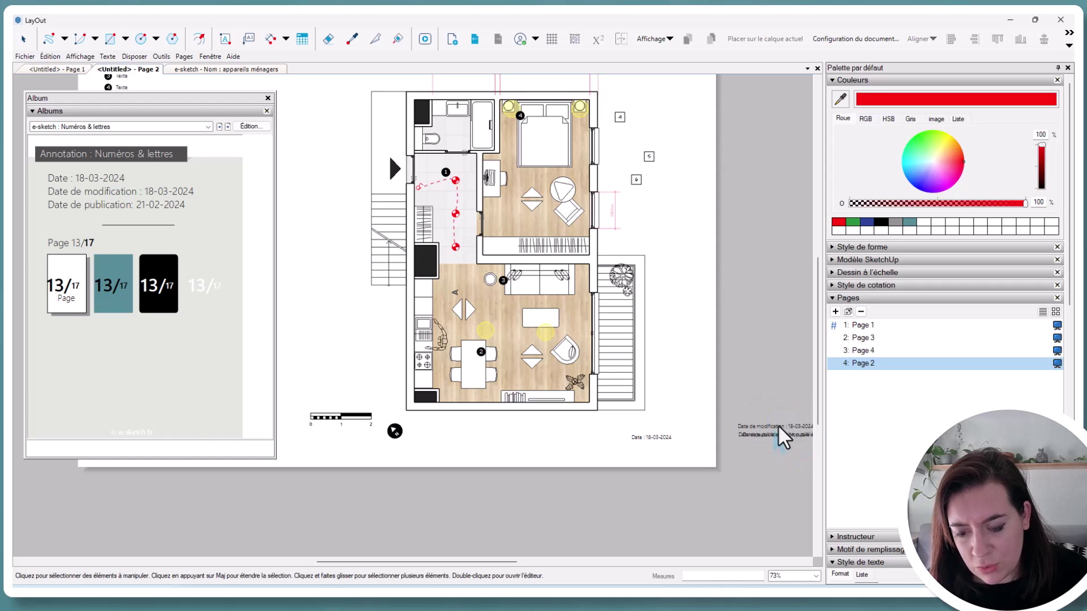
- Open the text of the Date label below the plan to examine its auto-text field, and close it unchanged
scroll(694, 464, up, 3)
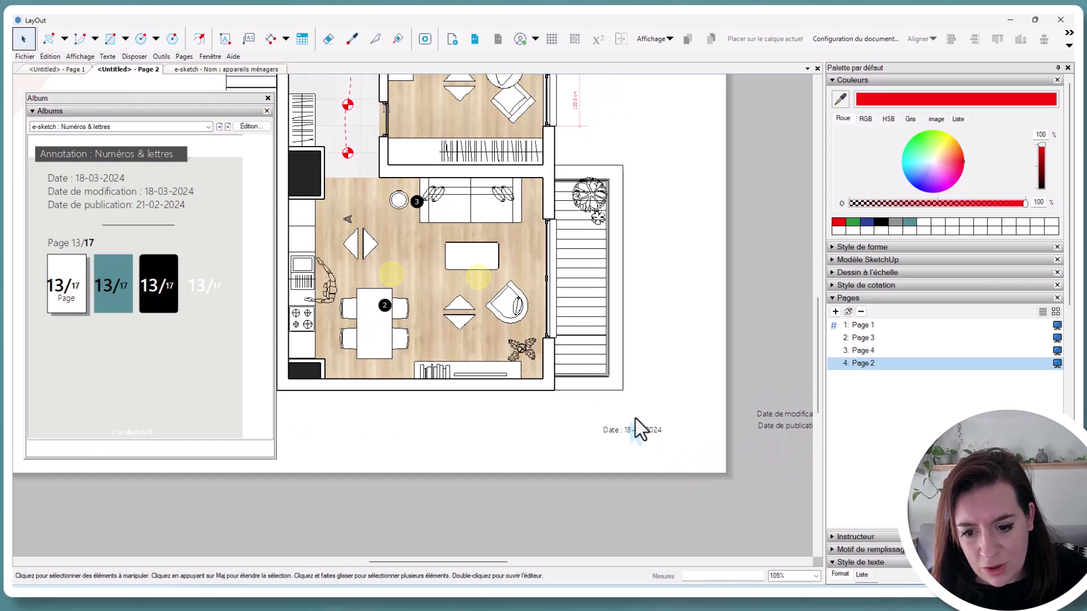
double_click(641, 433)
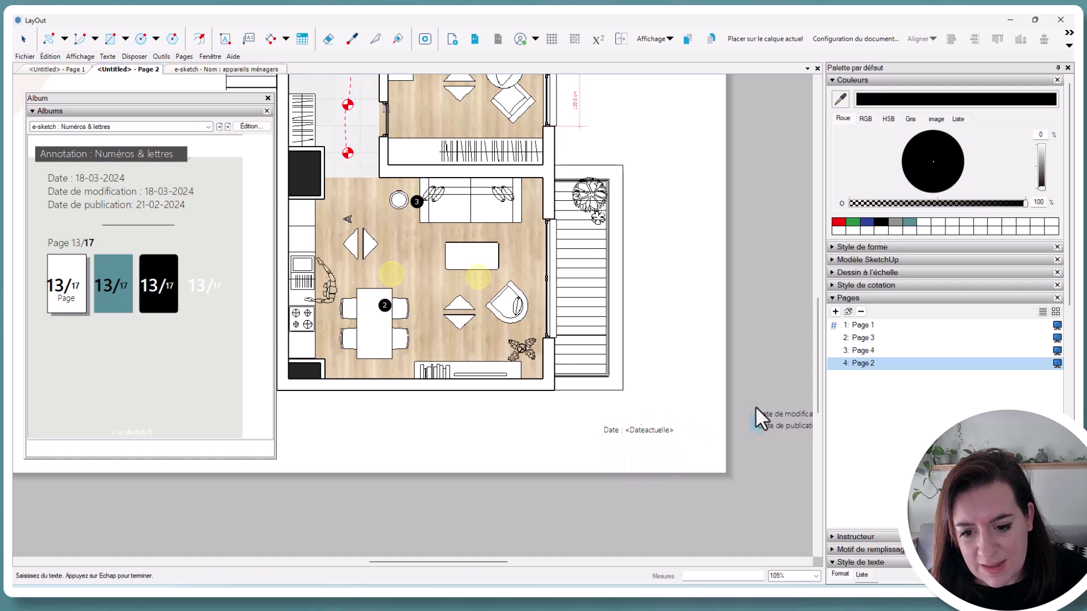
click(756, 390)
- Recolour the Date label below the plan red
click(631, 431)
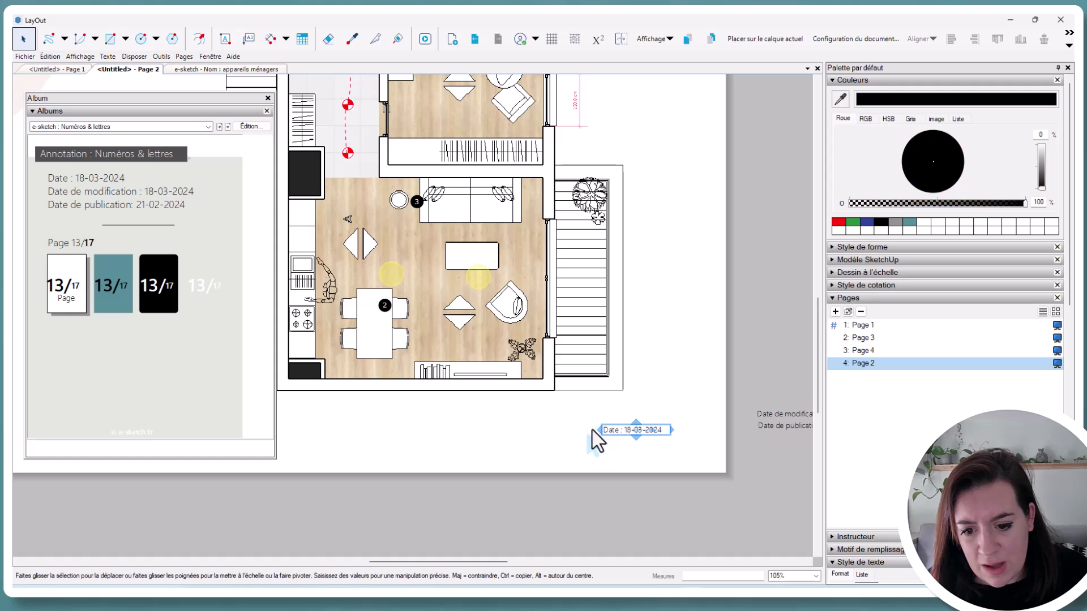
click(852, 221)
click(840, 221)
click(721, 285)
scroll(720, 286, down, 3)
middle_drag(721, 286, 682, 342)
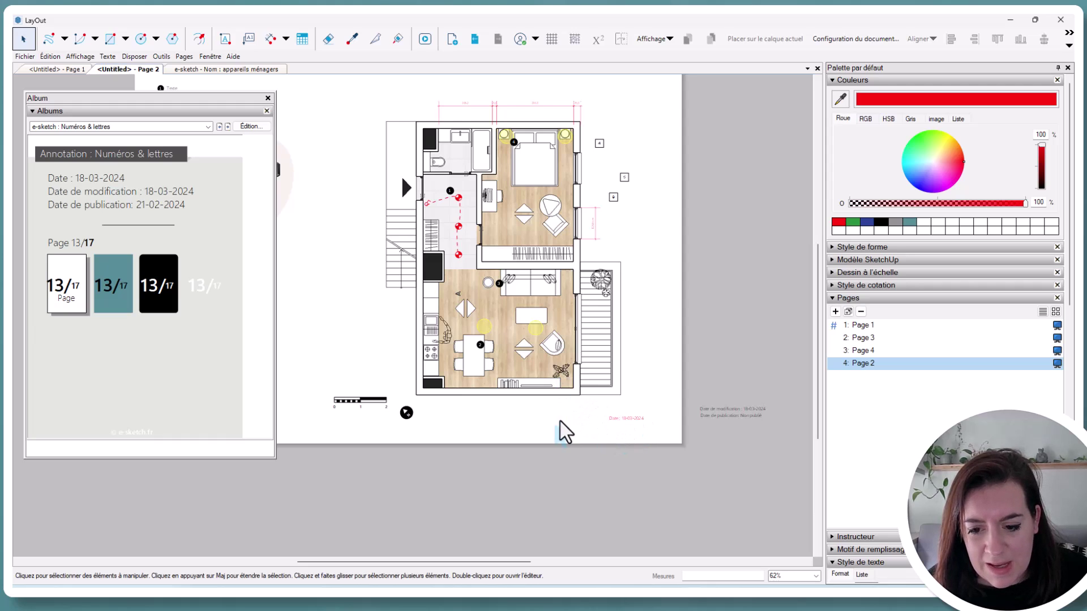
- Shift the red Date label slightly left under the plan and transfer it to the "Sur chage page" layer
click(622, 419)
drag(621, 419, 577, 422)
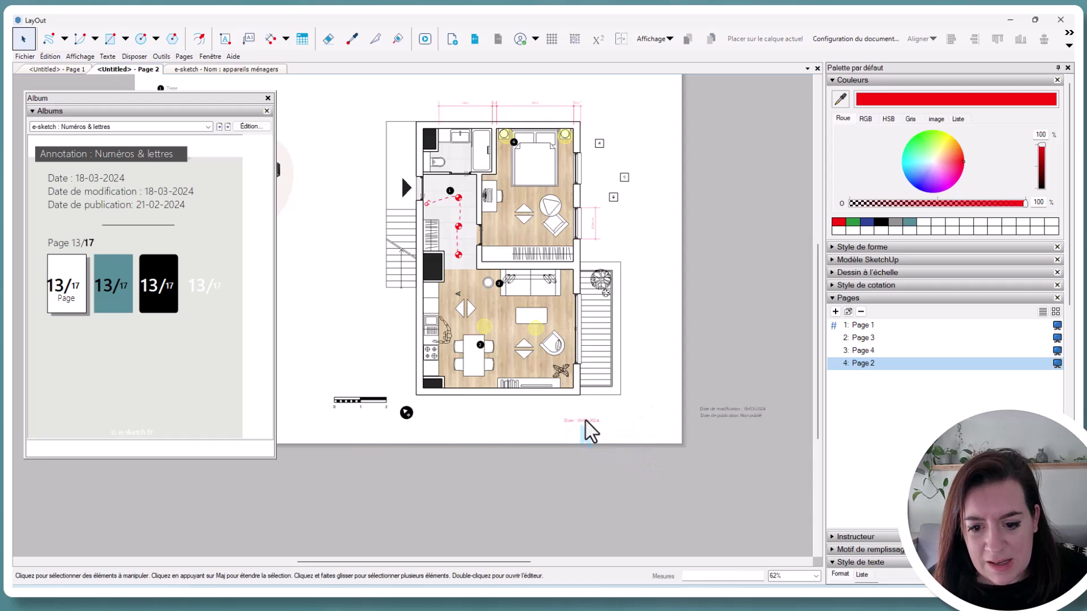
right_click(586, 422)
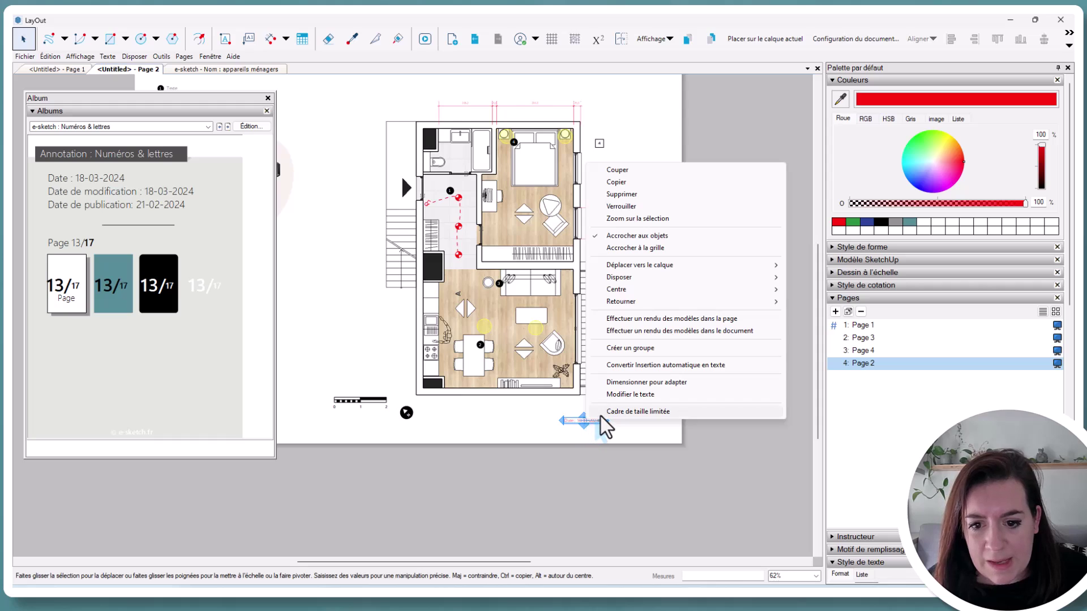
mouse_move(664, 267)
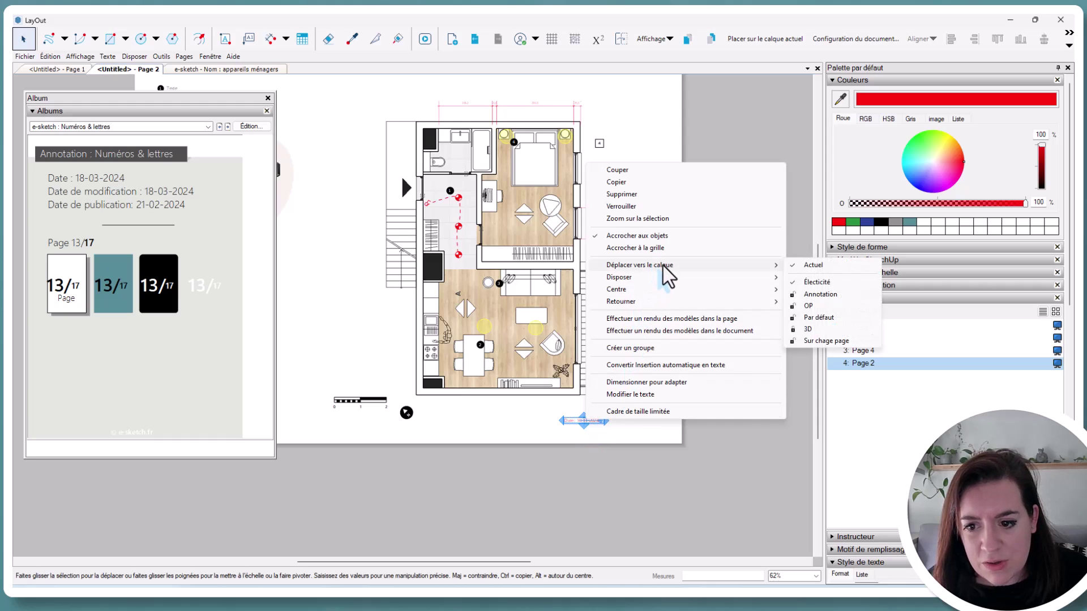
click(814, 342)
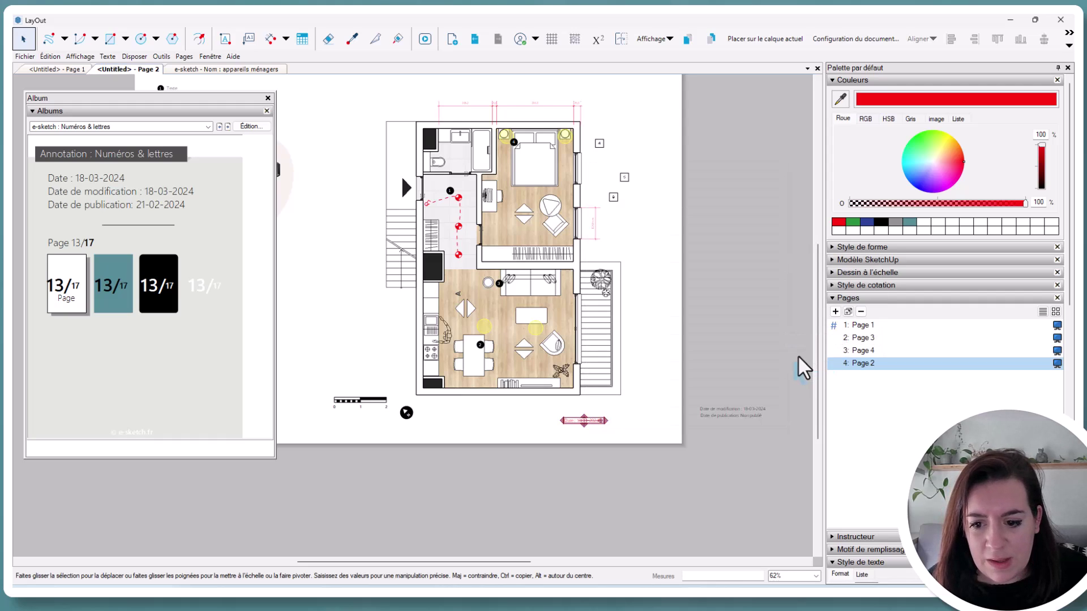
- Check the Date label on Pages 4 and 3, and return to Page 2
click(861, 351)
click(861, 339)
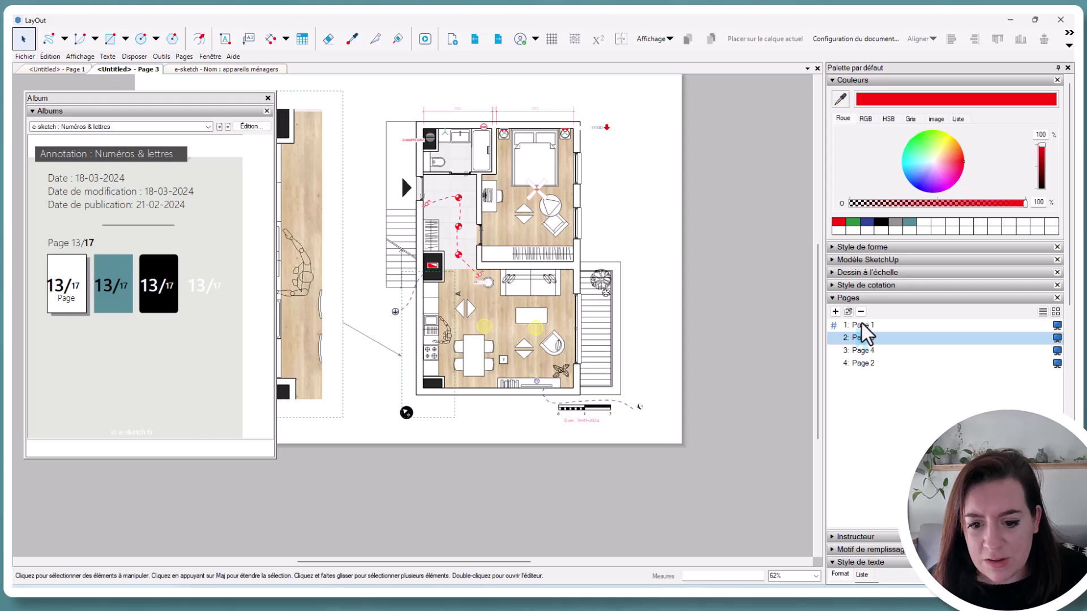
click(864, 352)
click(865, 364)
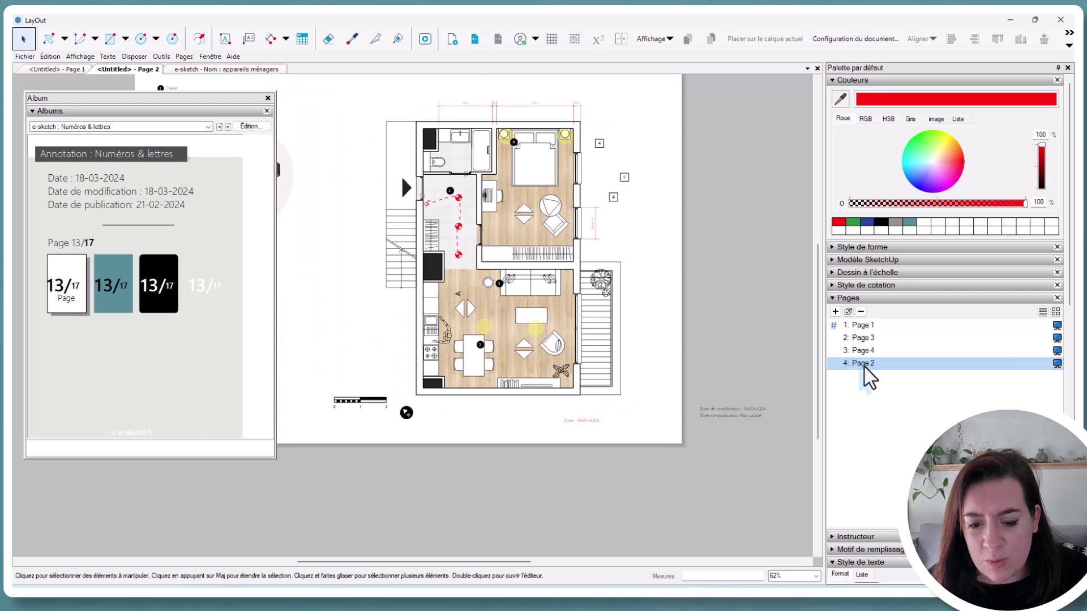
- Rotate the red Date label to read vertically and position it along the page's right edge near the lower corner
click(583, 426)
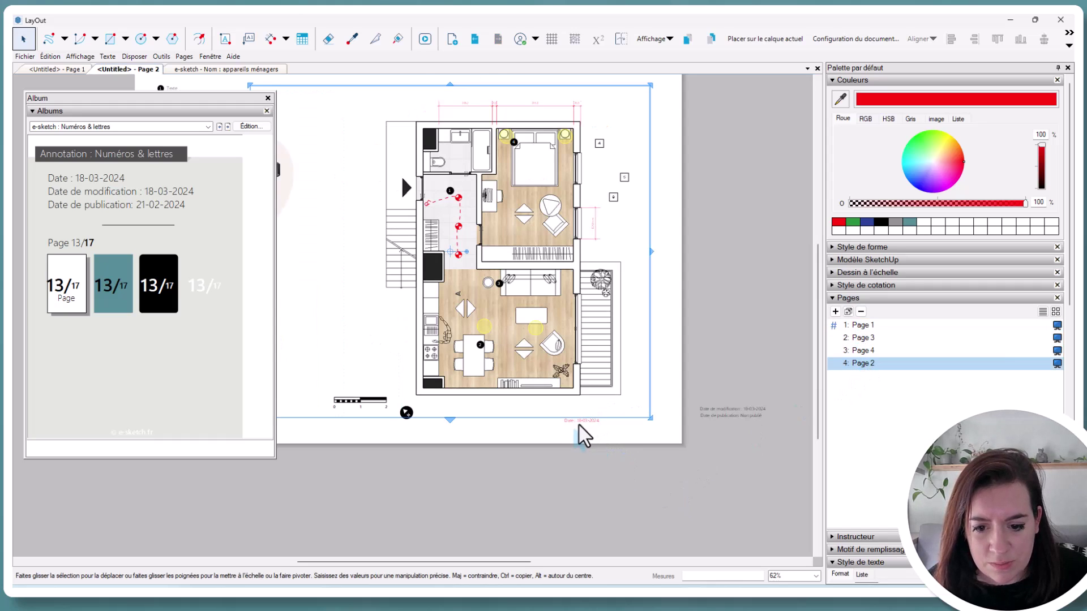
scroll(579, 426, up, 5)
click(579, 433)
click(586, 419)
double_click(578, 419)
drag(576, 420, 747, 374)
scroll(639, 419, down, 2)
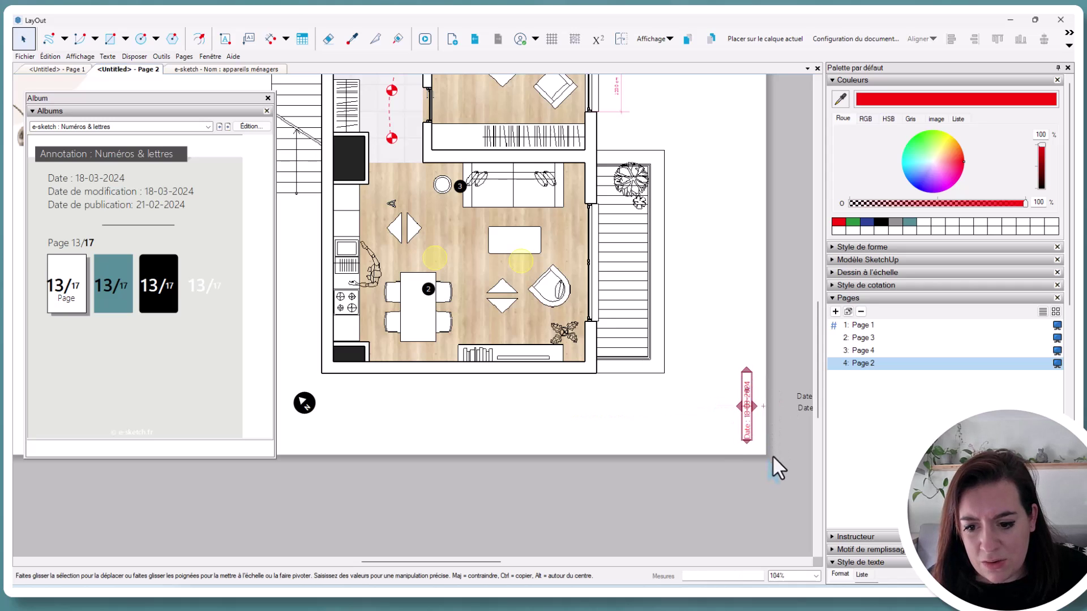
- Check the vertical Date label on Pages 3 and 1, ending on Page 4
click(861, 351)
click(861, 337)
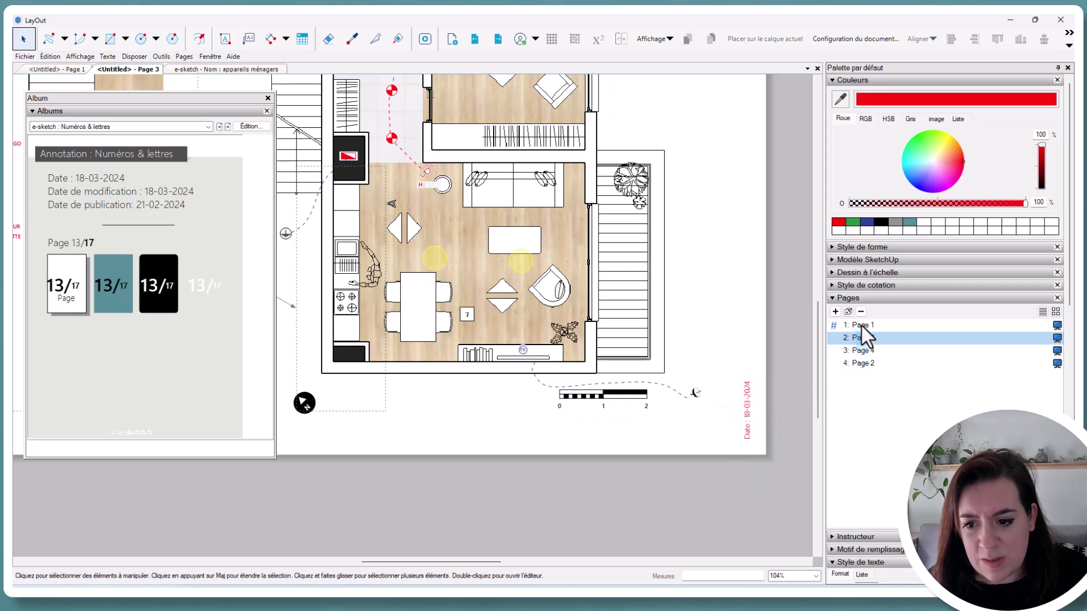
click(861, 325)
click(863, 349)
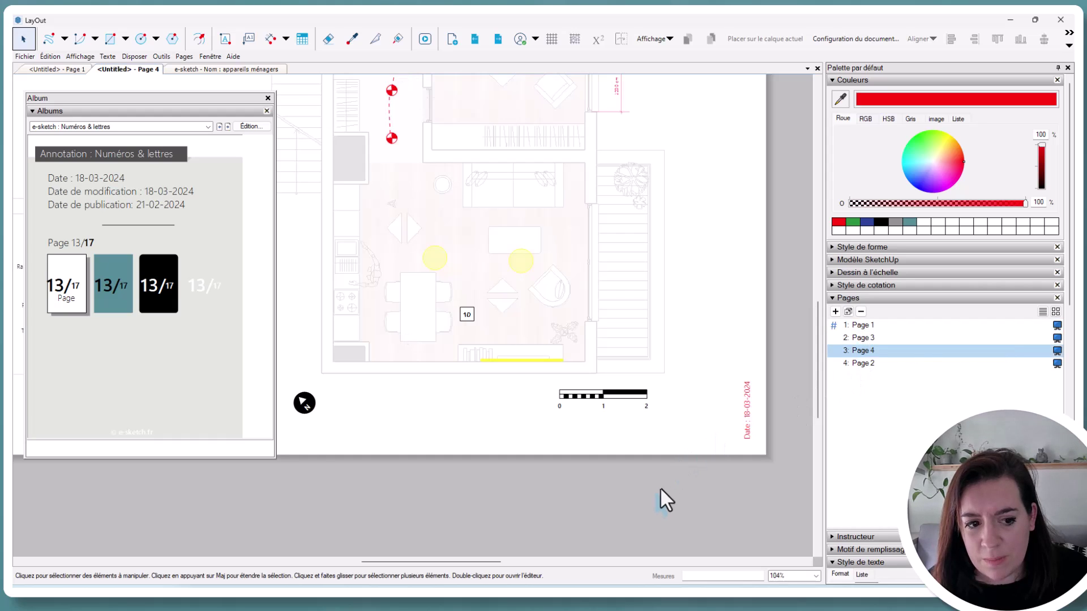
- Place the black page-number block from the Numéros & lettres album on Page 4, beside the vertical Date label
scroll(630, 467, down, 5)
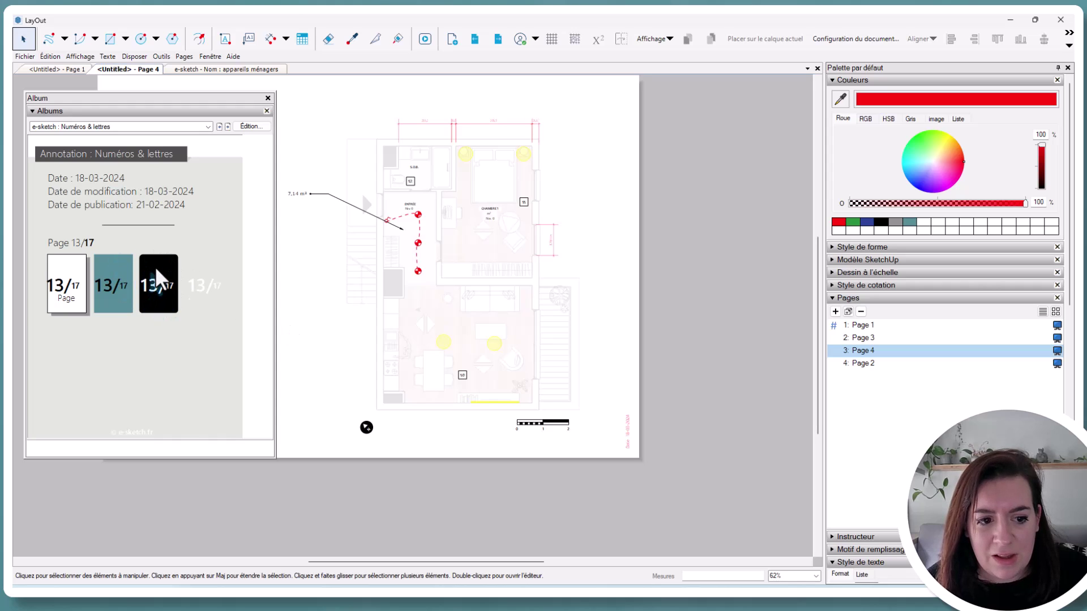
drag(160, 280, 608, 447)
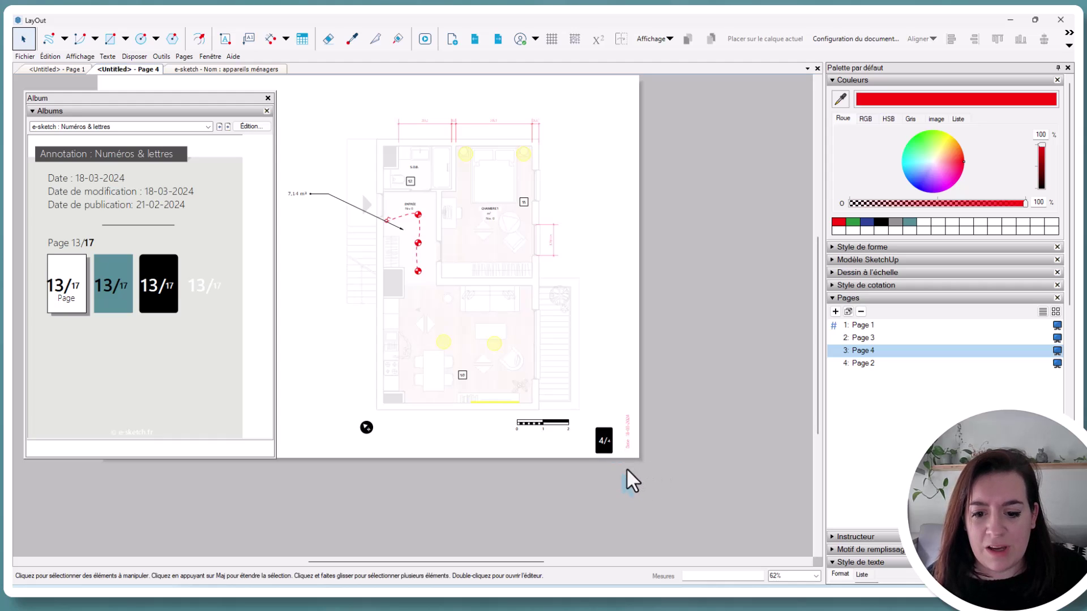
scroll(626, 468, up, 4)
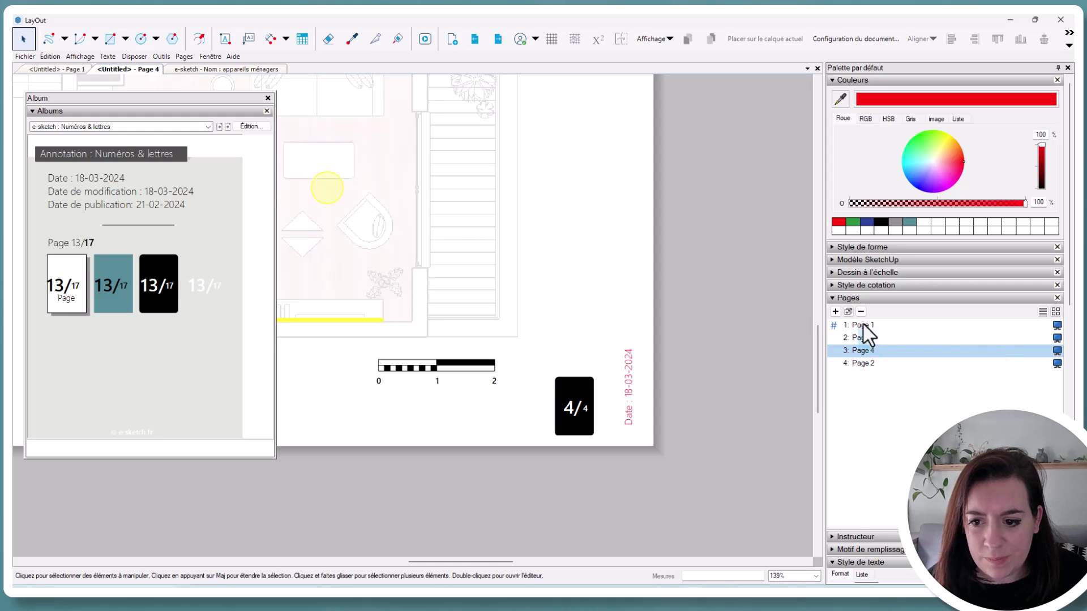
- Duplicate Page 4 twice and move the original Page 4 after its two copies in the page order
click(848, 310)
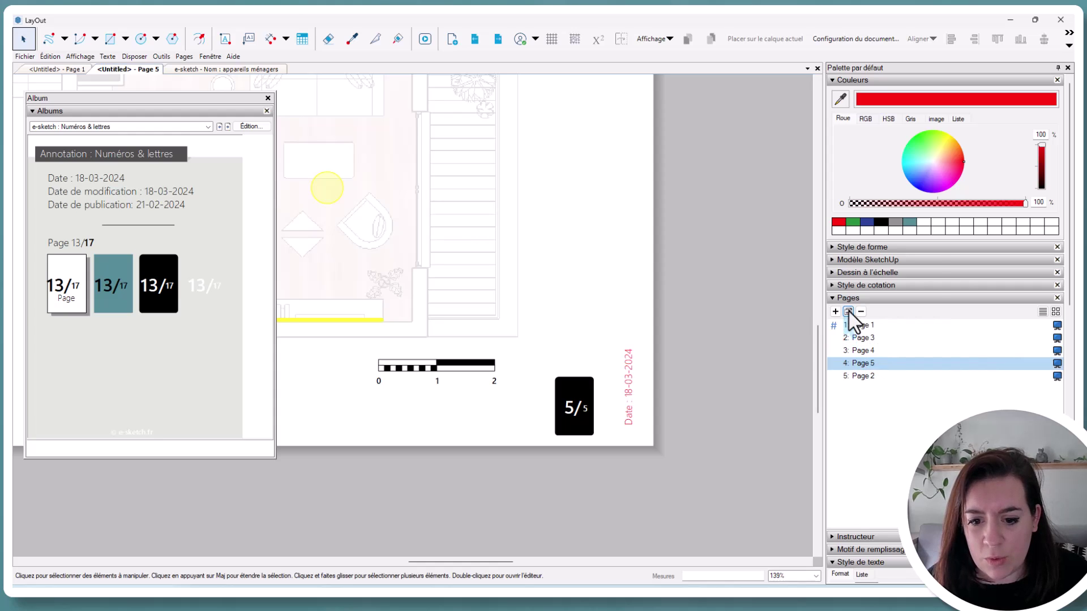
click(848, 310)
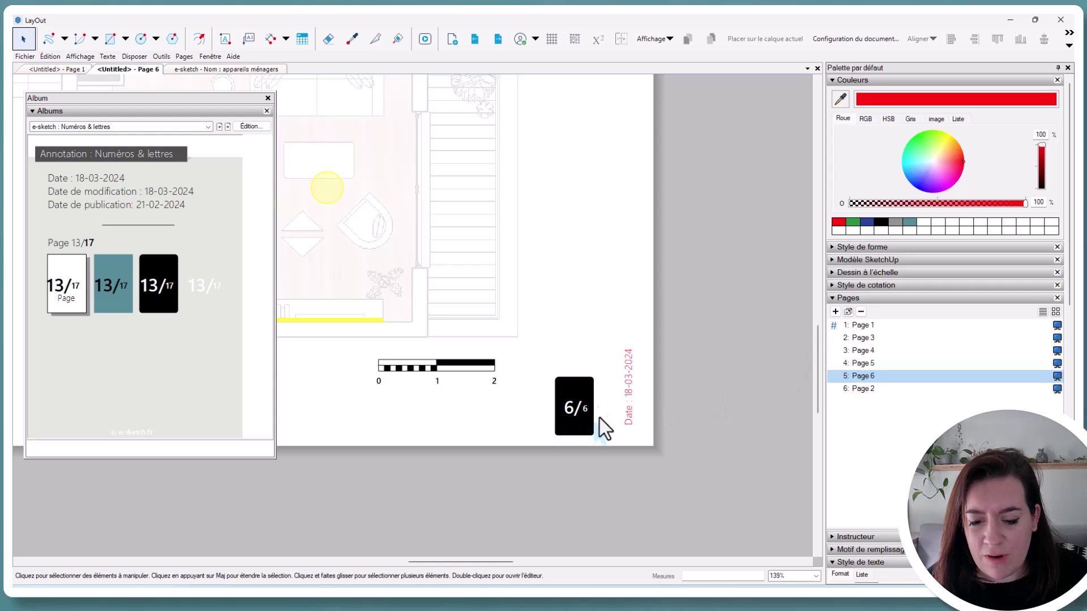
click(865, 351)
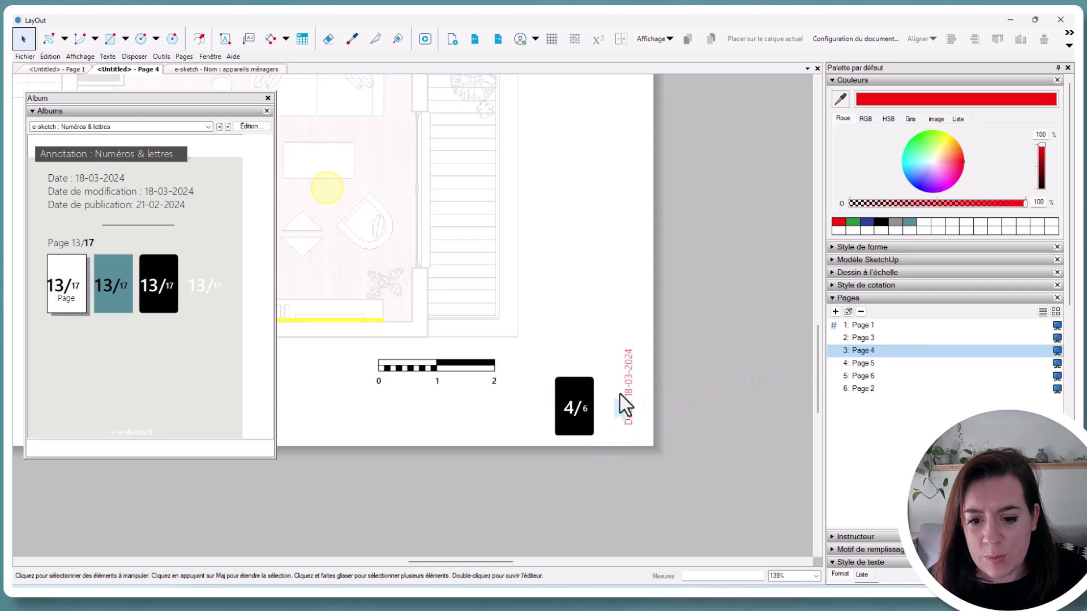
drag(855, 351, 855, 383)
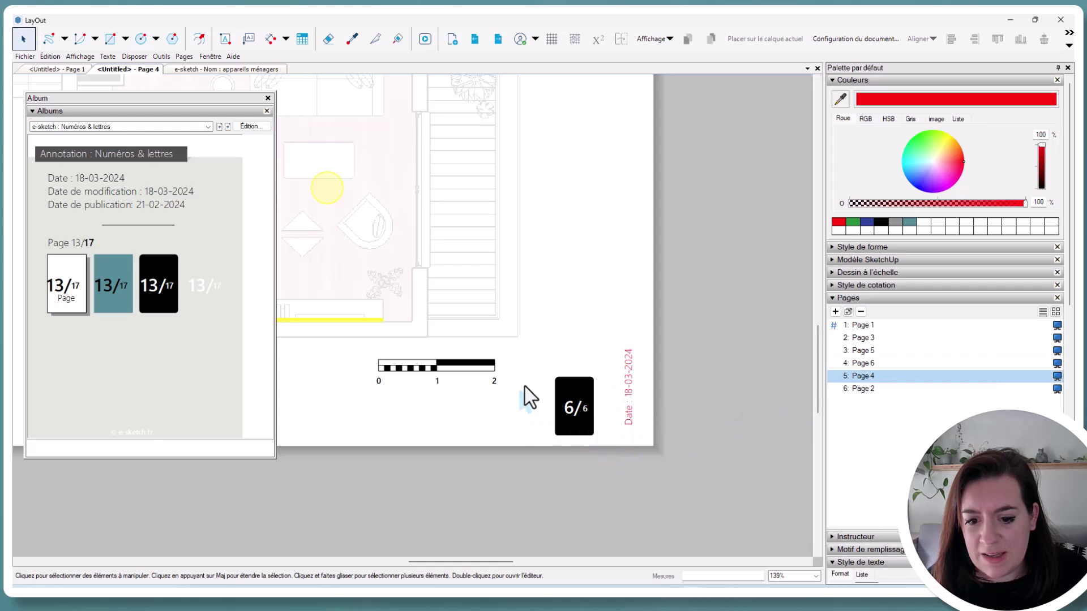